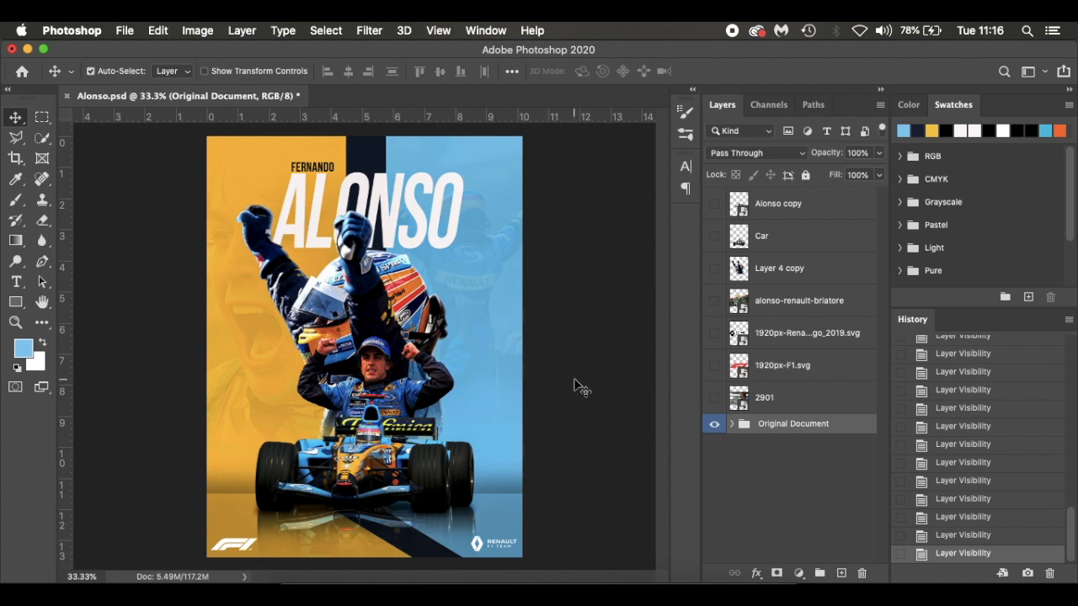
Look through the layers inside the Original Document group, collapse the group and hide it
{"action": "left_click", "coordinate": [732, 424]}
{"action": "scroll", "coordinate": [806, 503], "scroll_direction": "down", "scroll_amount": 4}
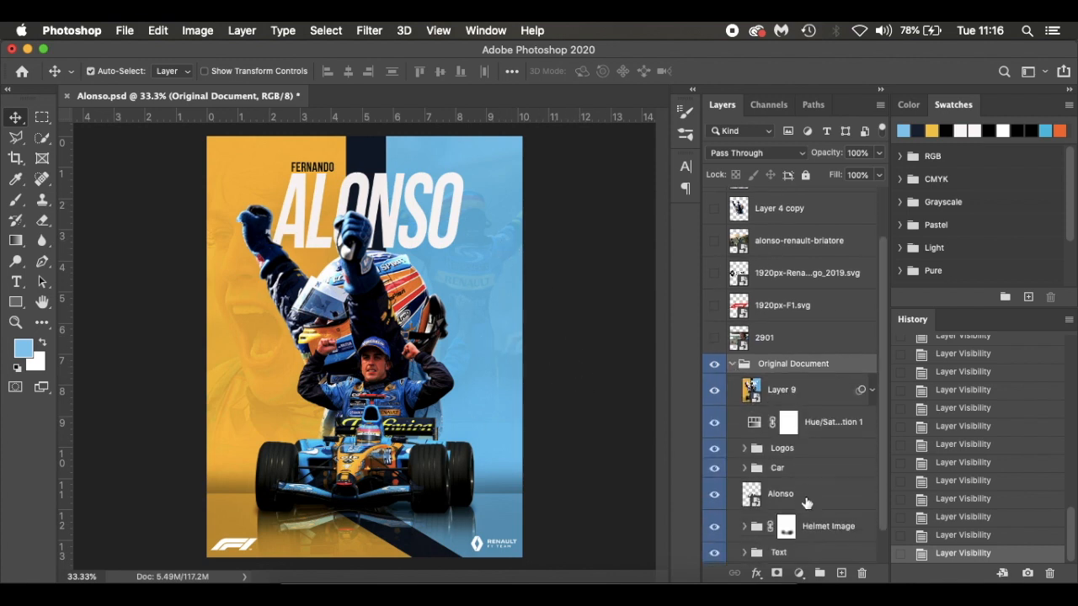
{"action": "scroll", "coordinate": [808, 410], "scroll_direction": "up", "scroll_amount": 3}
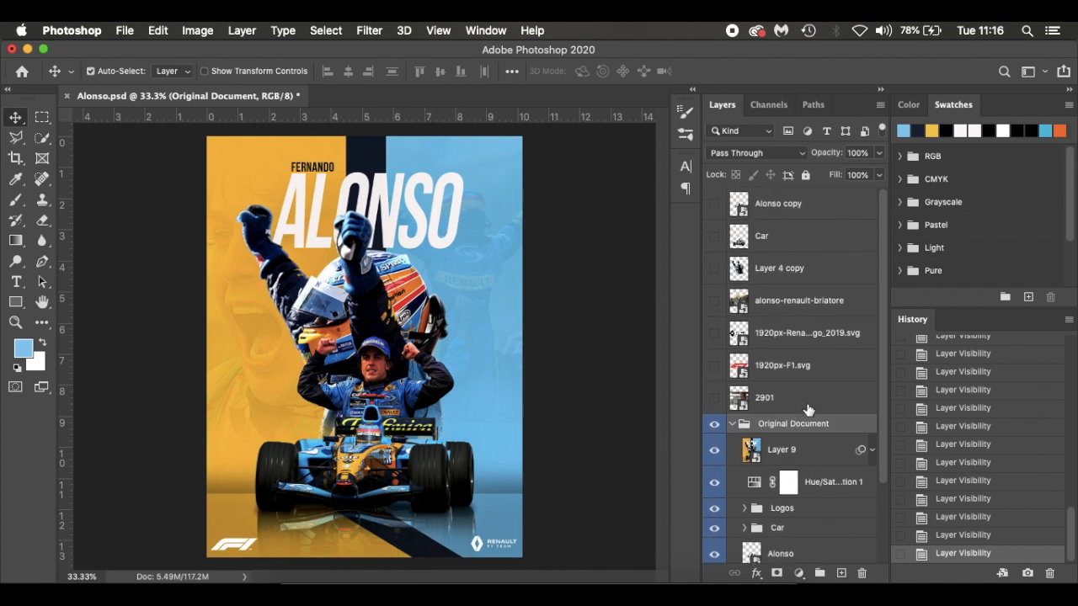
{"action": "left_click", "coordinate": [732, 424]}
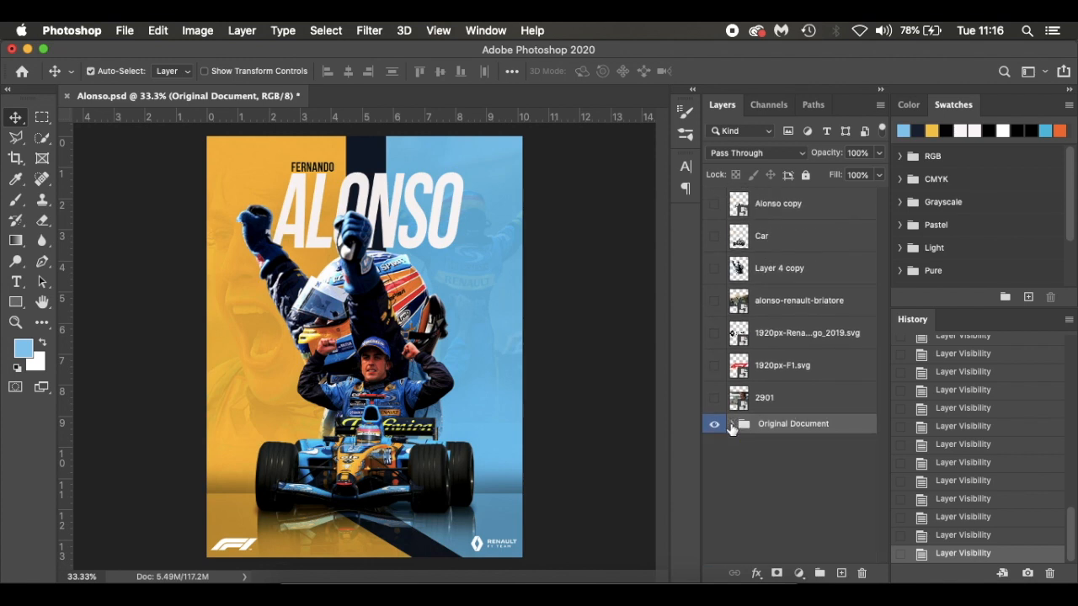
{"action": "left_click", "coordinate": [715, 427]}
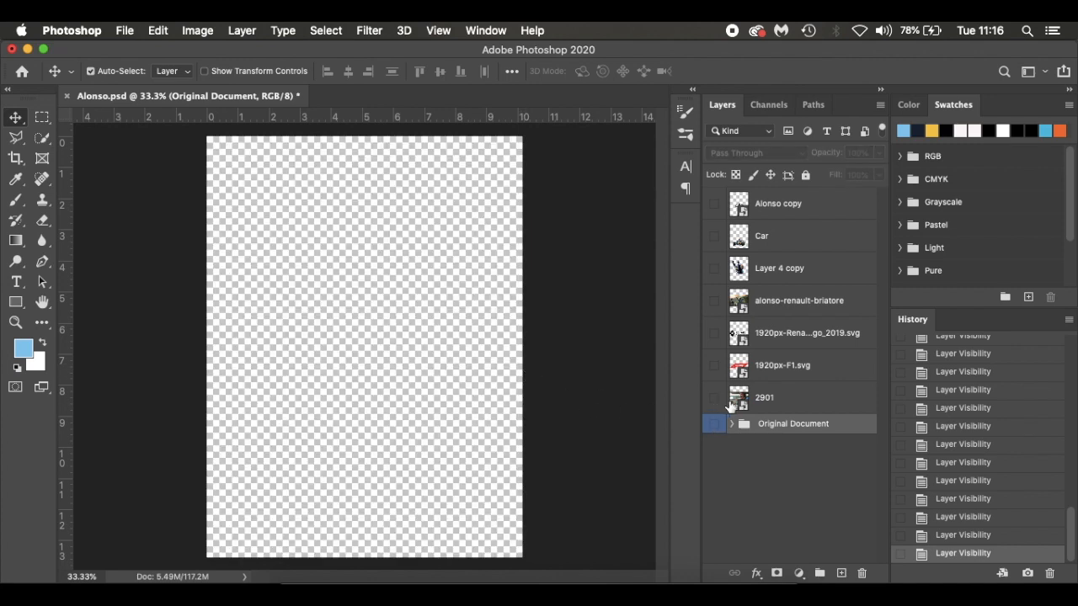
Preview each source layer on its own, from 2901 up to Alonso copy and Car again, hiding each one after viewing
{"action": "left_click", "coordinate": [715, 398]}
{"action": "left_click", "coordinate": [715, 397]}
{"action": "left_click", "coordinate": [715, 368]}
{"action": "left_click", "coordinate": [715, 368]}
{"action": "left_click", "coordinate": [715, 335]}
{"action": "left_click", "coordinate": [715, 335]}
{"action": "left_click", "coordinate": [715, 301]}
{"action": "left_click", "coordinate": [715, 301]}
{"action": "left_click", "coordinate": [715, 268]}
{"action": "left_click", "coordinate": [715, 269]}
{"action": "left_click", "coordinate": [715, 237]}
{"action": "left_click", "coordinate": [715, 239]}
{"action": "left_click", "coordinate": [715, 205]}
{"action": "left_click", "coordinate": [715, 204]}
{"action": "left_click", "coordinate": [715, 237]}
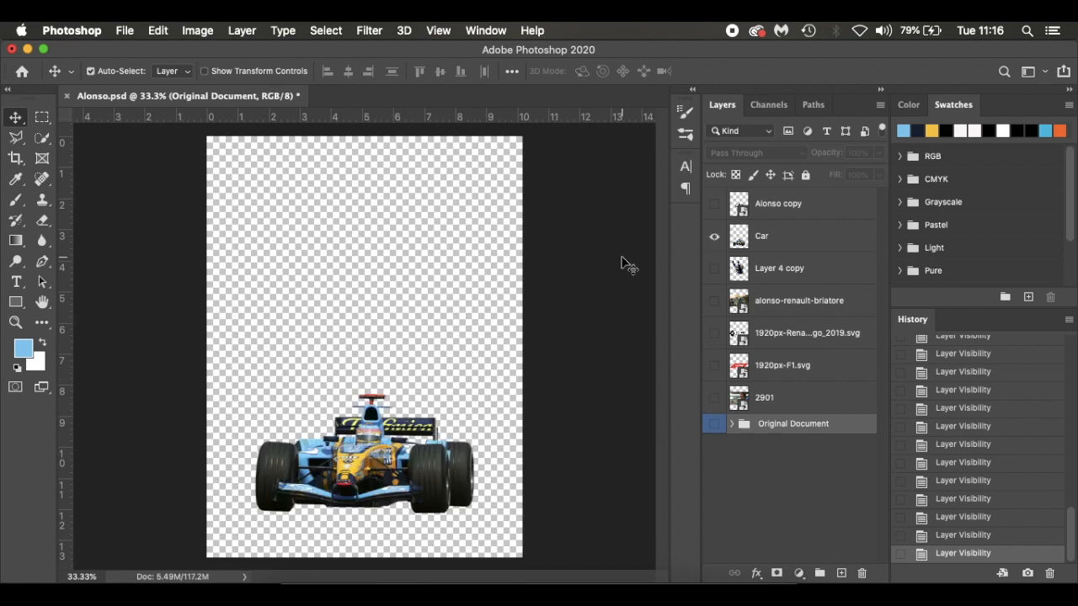
{"action": "left_click", "coordinate": [715, 238]}
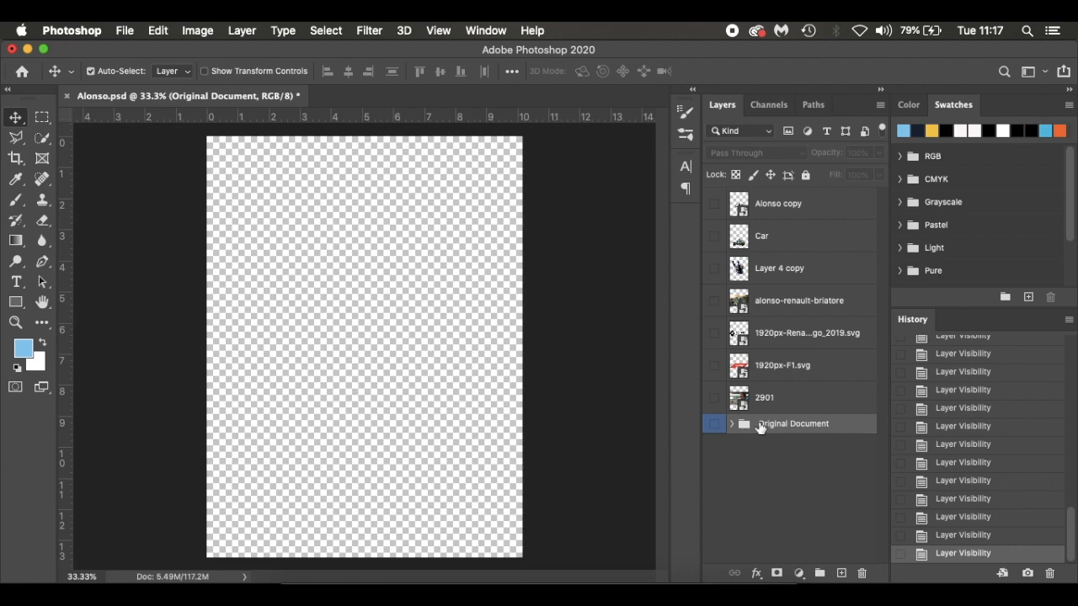
Show the Original Document group to examine the finished poster's background stripe, and hide the group again
{"action": "left_click", "coordinate": [714, 425]}
{"action": "left_click", "coordinate": [715, 426]}
{"action": "left_click", "coordinate": [714, 426]}
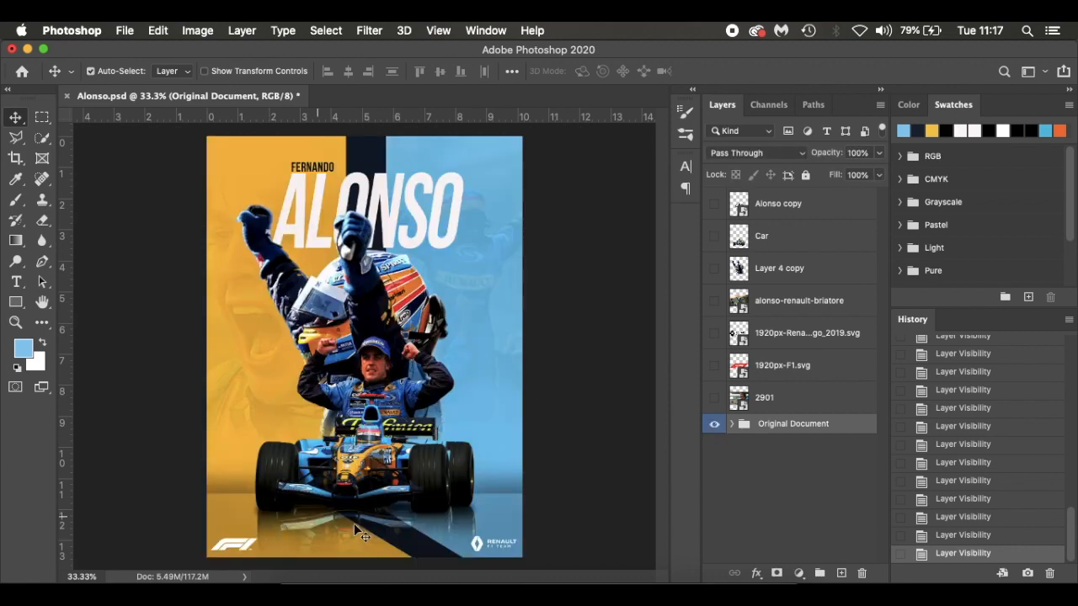
{"action": "left_click", "coordinate": [714, 428]}
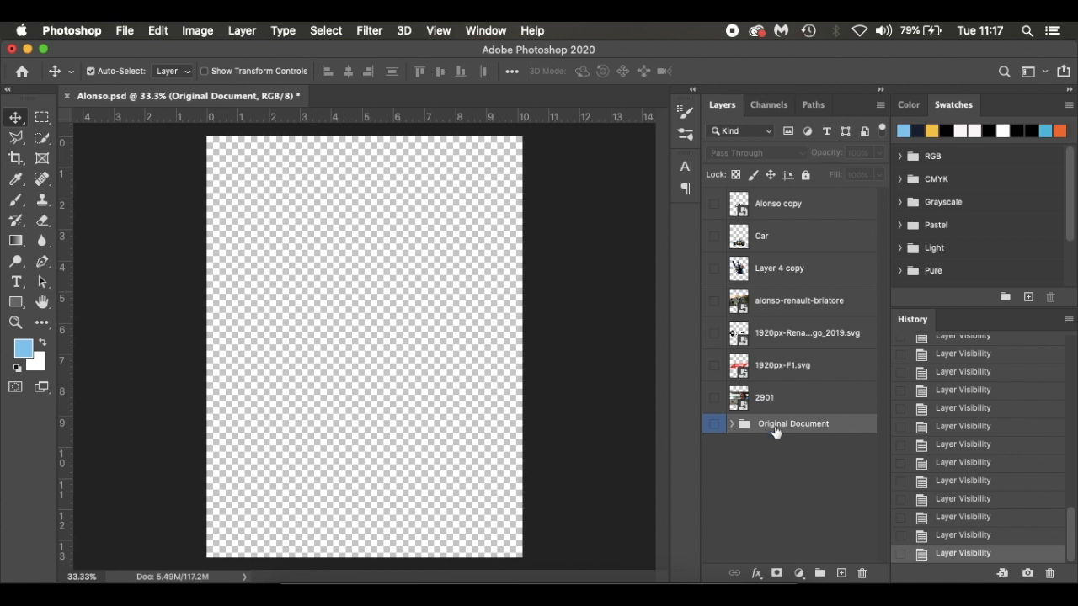
Add a new layer and draw a vertical rectangle shape about 161 × 1647 px down the middle of the canvas in Shape mode
{"action": "left_click", "coordinate": [842, 572]}
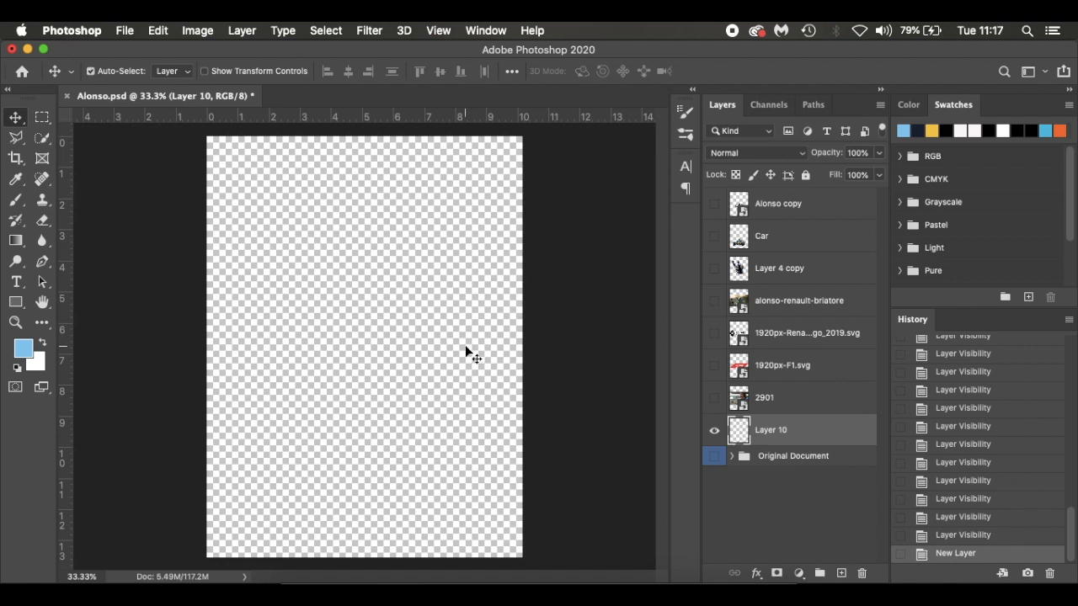
{"action": "left_click", "coordinate": [16, 302]}
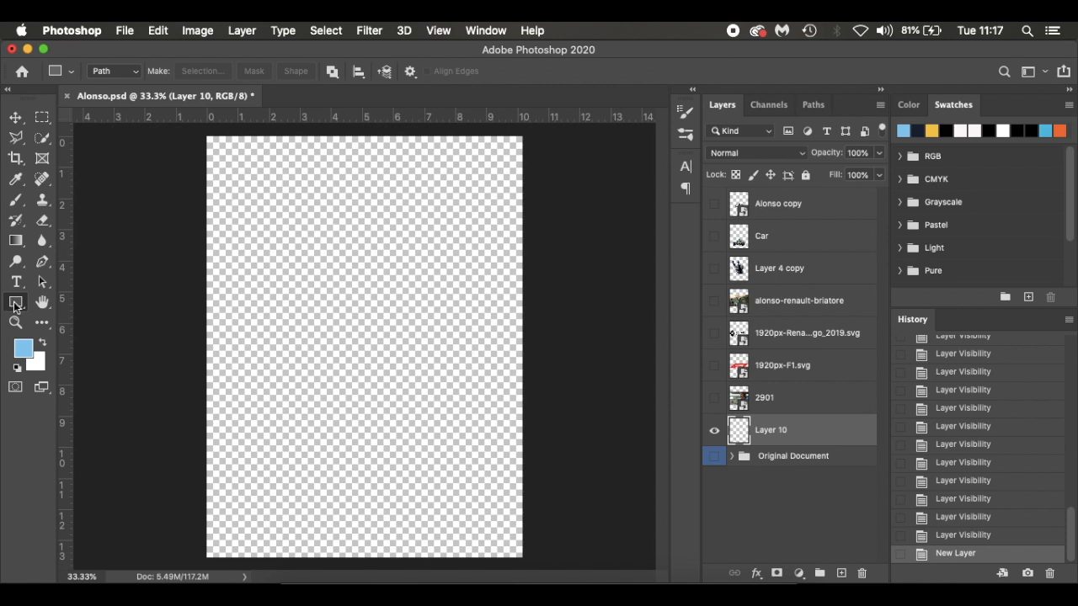
{"action": "left_click", "coordinate": [16, 305]}
{"action": "left_click", "coordinate": [140, 250]}
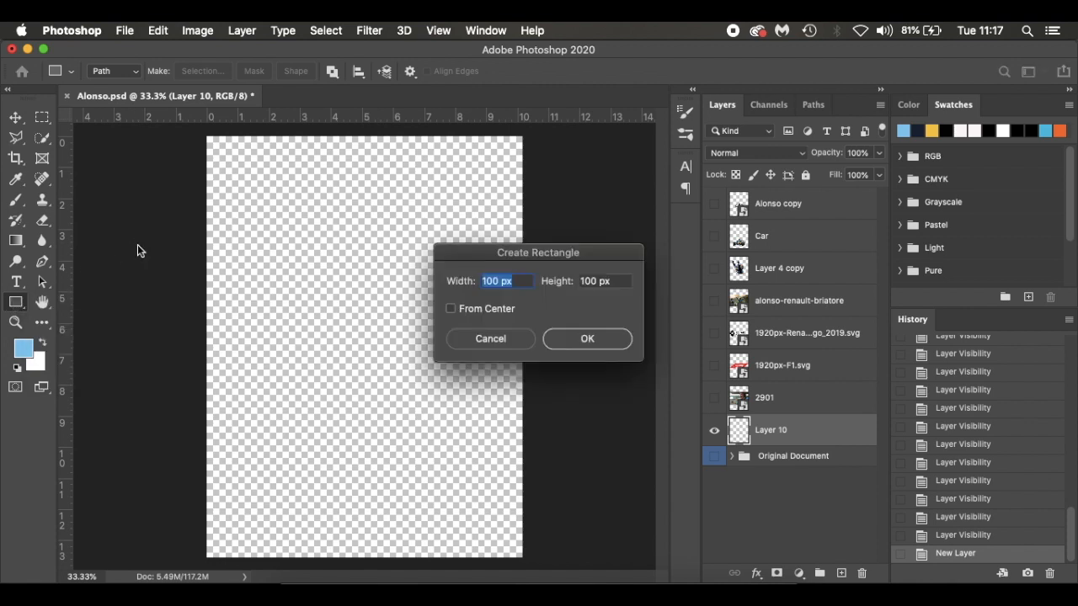
{"action": "left_click", "coordinate": [491, 338]}
{"action": "left_click", "coordinate": [118, 71]}
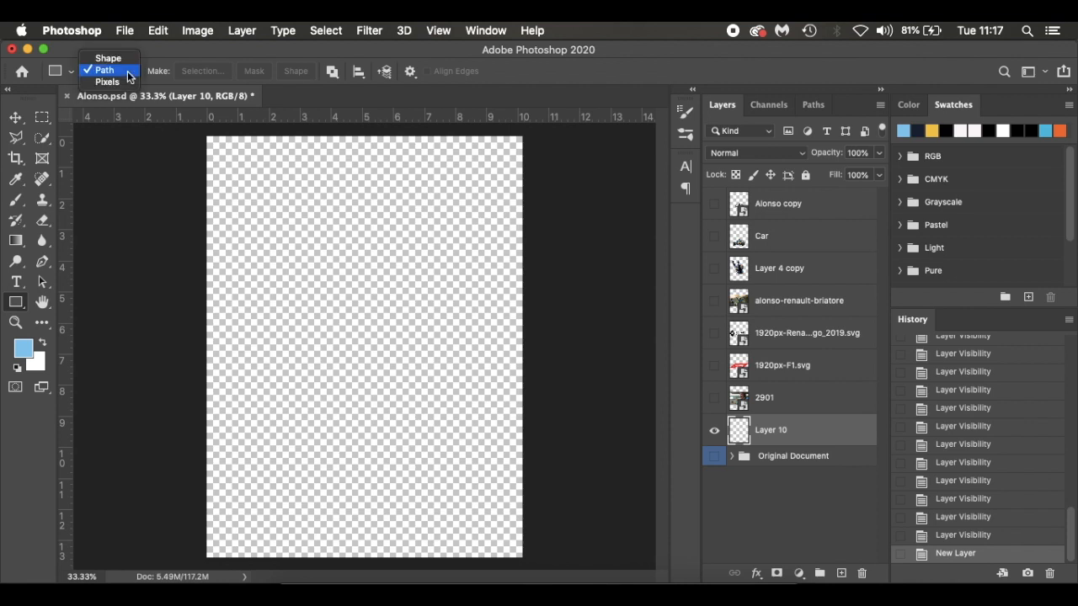
{"action": "left_click", "coordinate": [118, 59]}
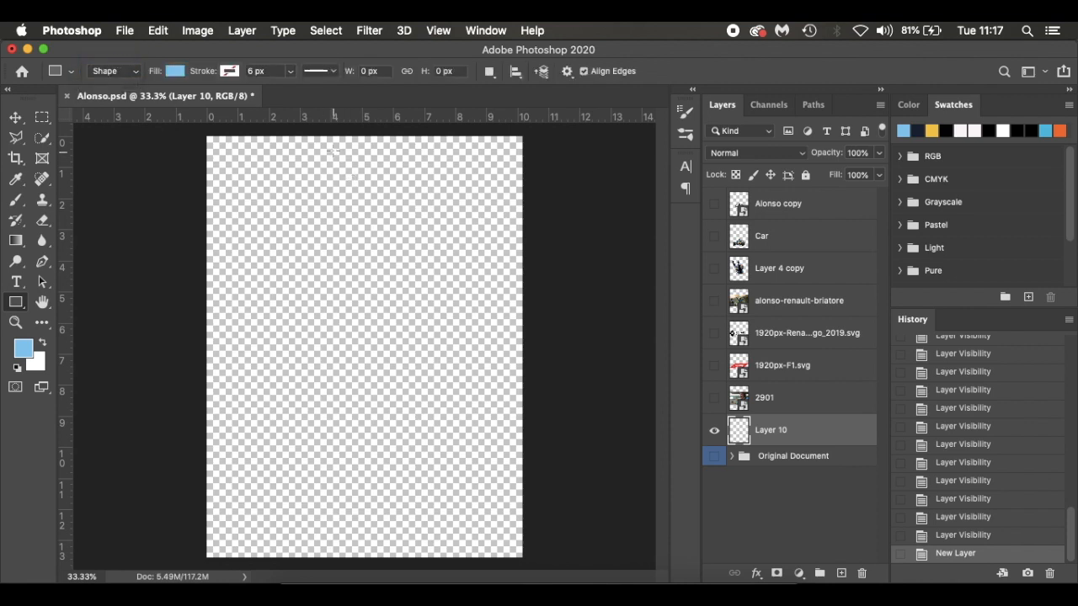
{"action": "left_click_drag", "start_coordinate": [328, 133], "coordinate": [368, 565]}
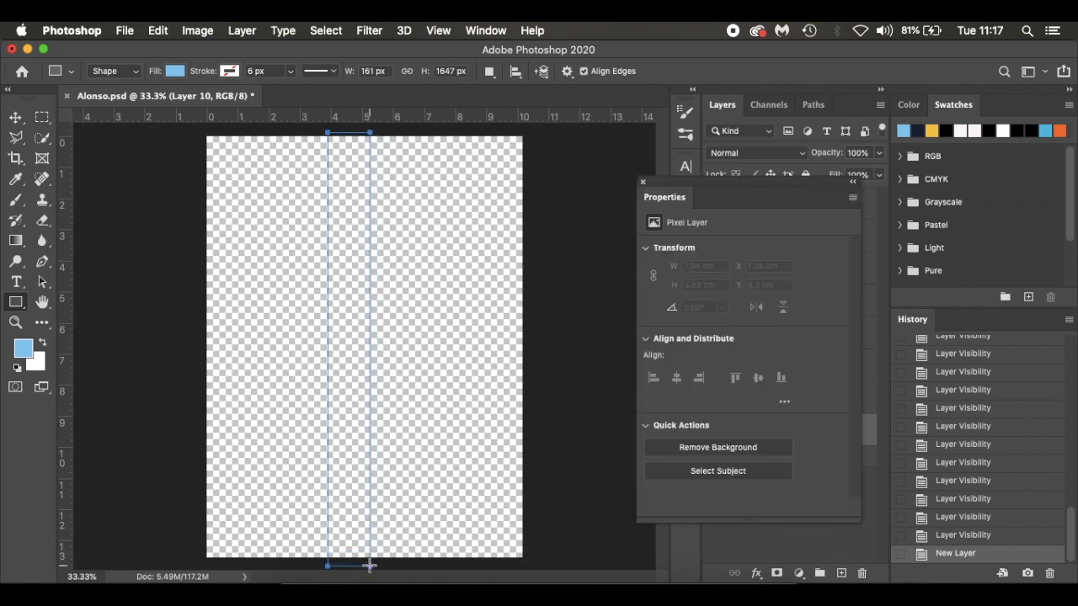
{"action": "left_click", "coordinate": [644, 183]}
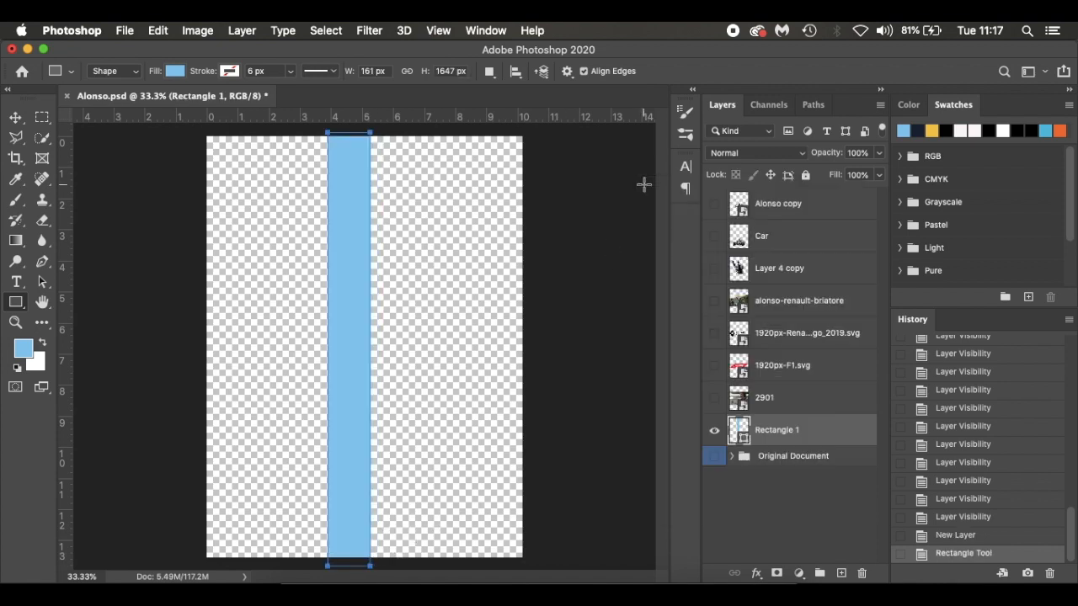
Fill the rectangle with dark navy and set the foreground colour to the same navy, 1a2235
{"action": "left_click", "coordinate": [176, 72]}
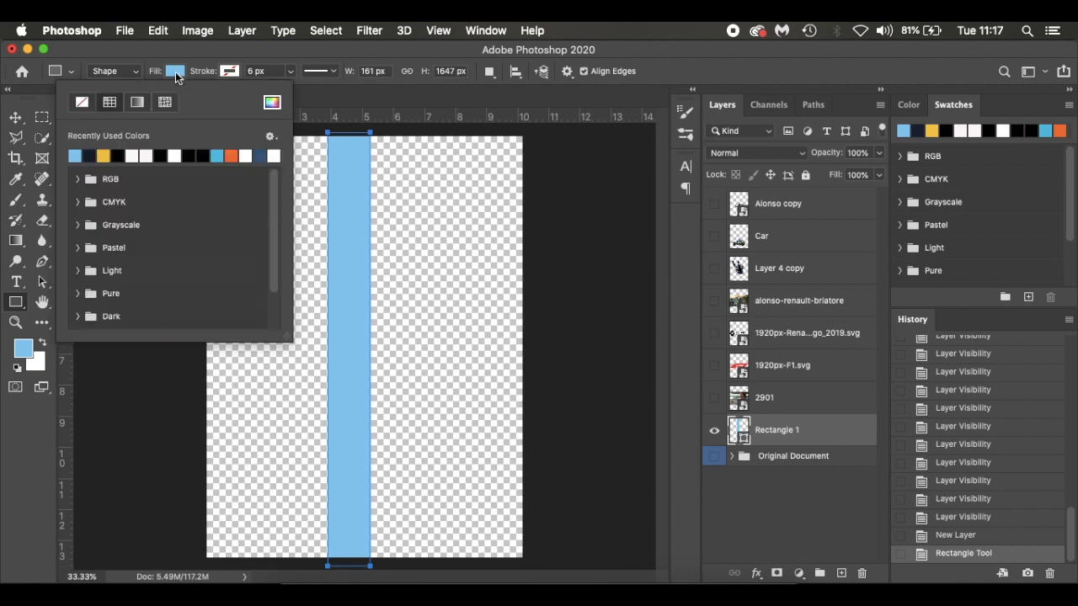
{"action": "left_click", "coordinate": [89, 155]}
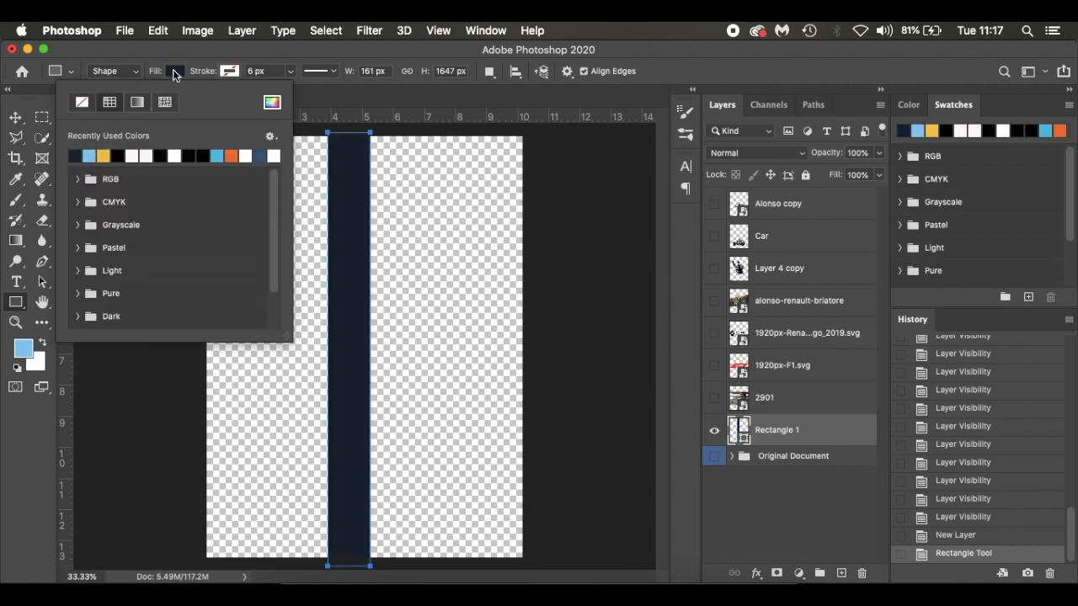
{"action": "left_click", "coordinate": [174, 72]}
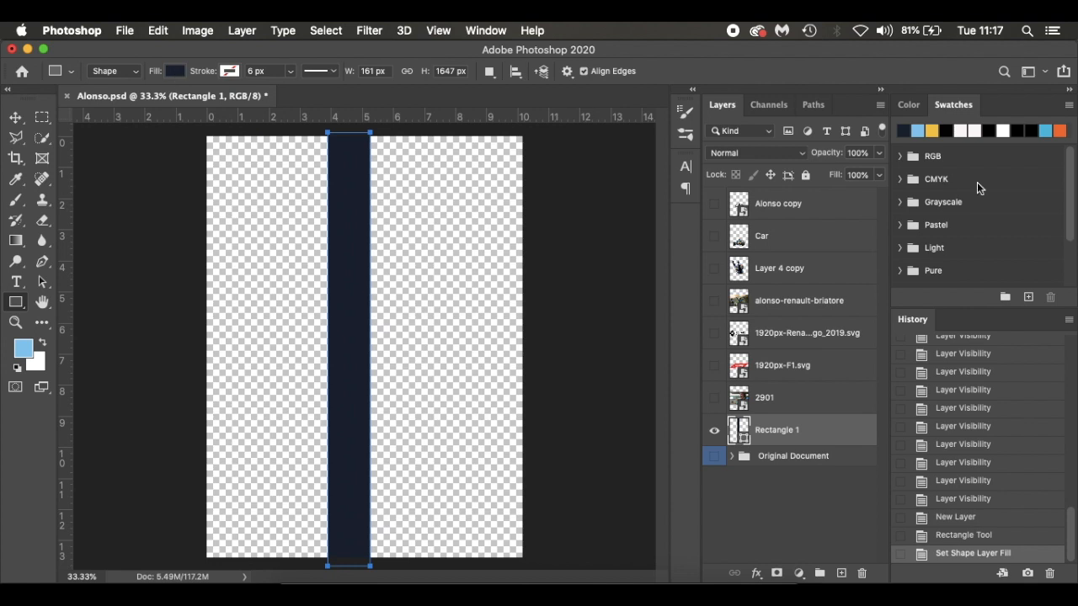
{"action": "left_click", "coordinate": [904, 131]}
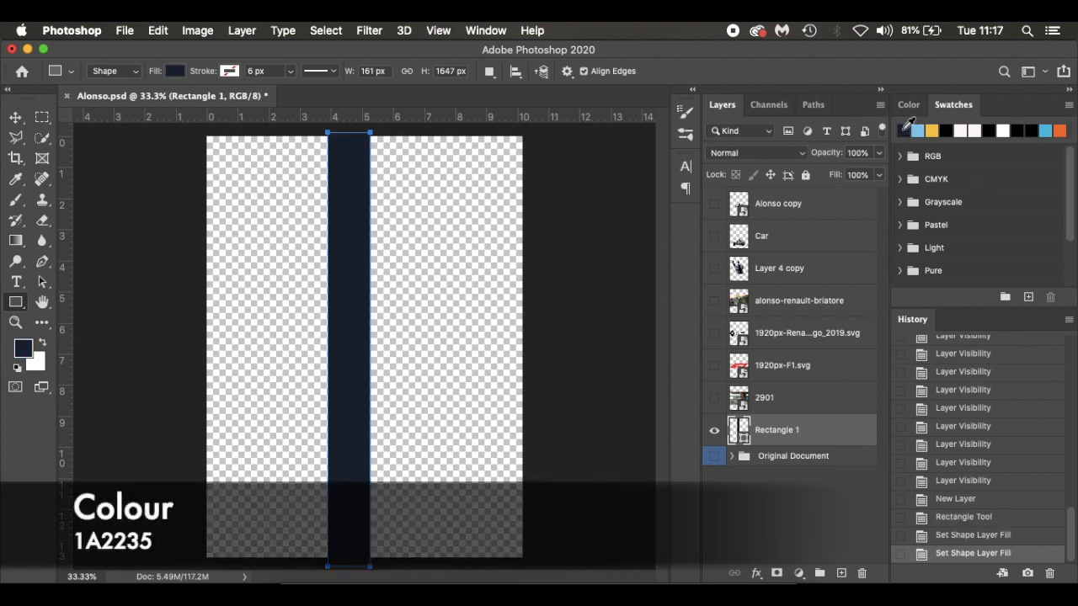
{"action": "left_click", "coordinate": [22, 348]}
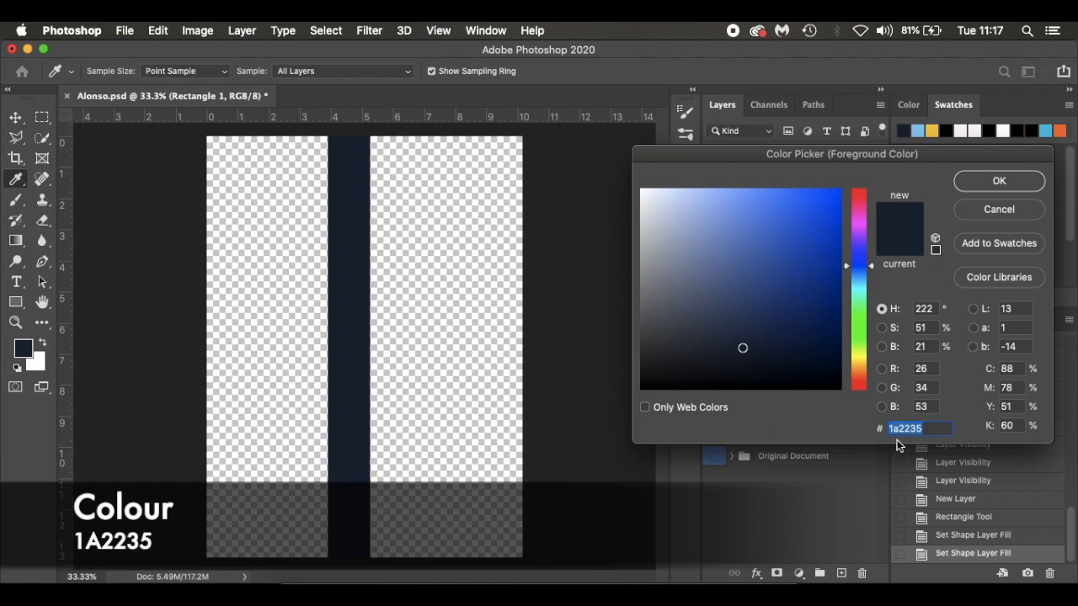
{"action": "left_click", "coordinate": [979, 183]}
Compare with the finished poster by hiding Rectangle 1 and showing the Original Document group, restoring their visibility after viewing
{"action": "right_click", "coordinate": [715, 456]}
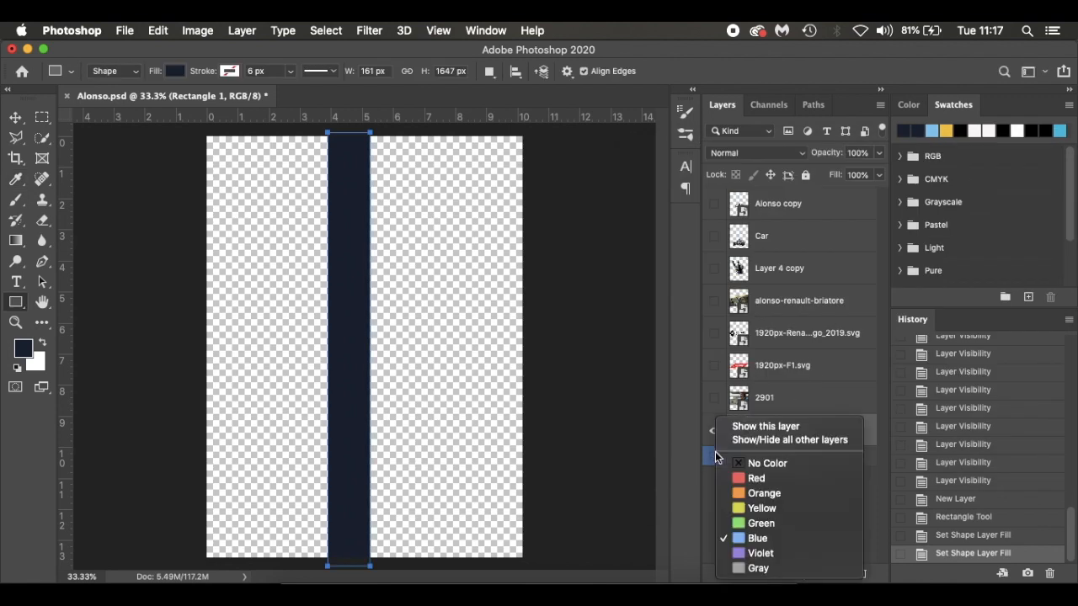
{"action": "left_click", "coordinate": [681, 395]}
{"action": "left_click", "coordinate": [712, 432]}
{"action": "left_click", "coordinate": [715, 456]}
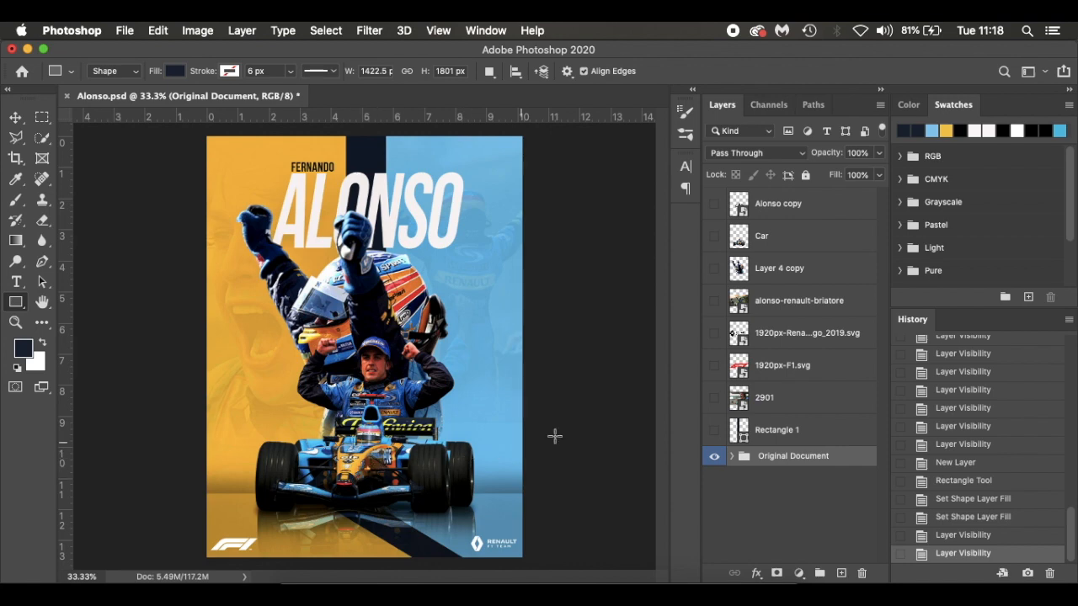
{"action": "left_click", "coordinate": [715, 458]}
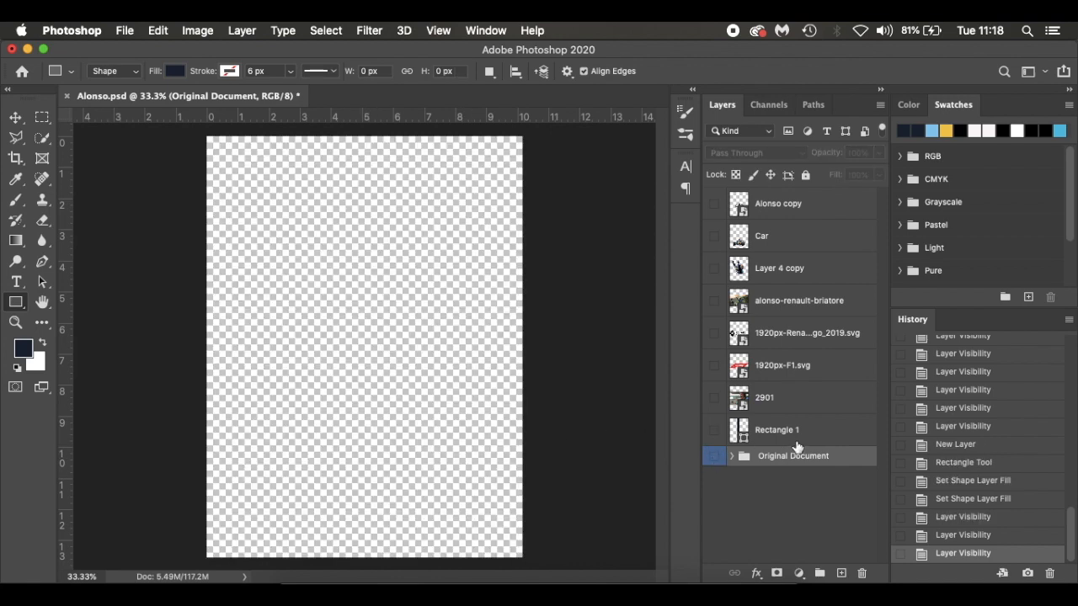
{"action": "left_click", "coordinate": [749, 436]}
{"action": "left_click", "coordinate": [715, 432]}
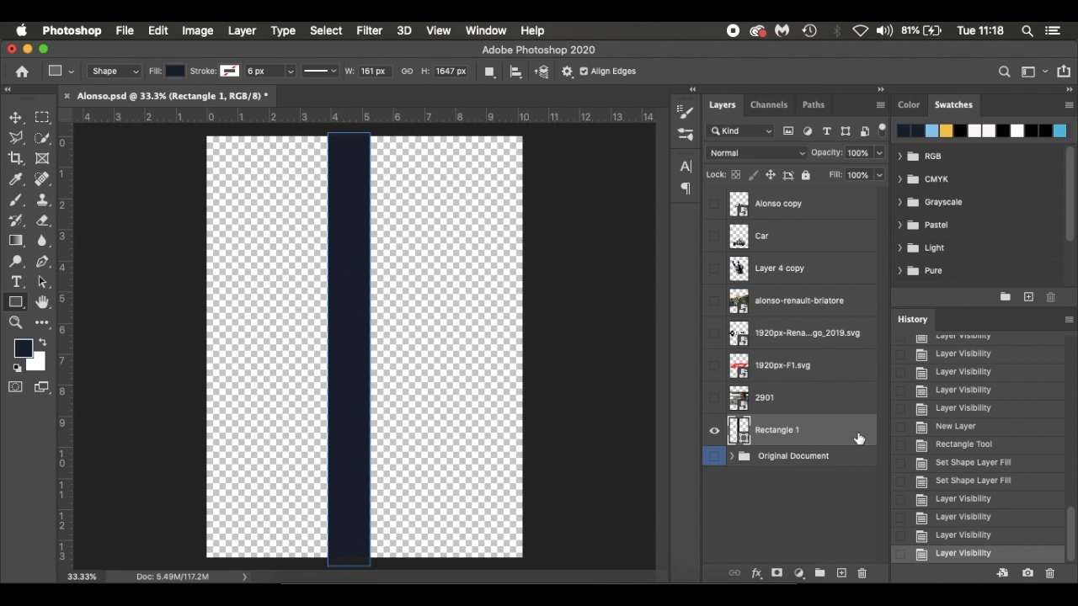
Add a new empty layer between Rectangle 1 and the Original Document group
{"action": "left_click", "coordinate": [851, 464]}
{"action": "left_click", "coordinate": [842, 574]}
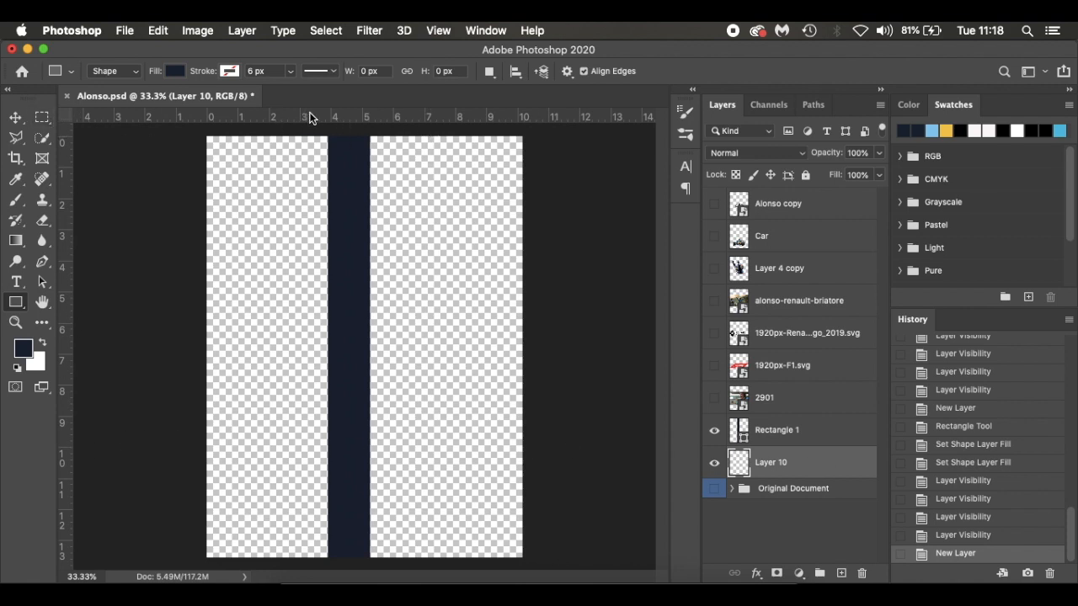
Keep the rulers displayed and place a vertical guide at the horizontal centre of the canvas
{"action": "key", "text": "r"}
{"action": "key", "text": "super+r"}
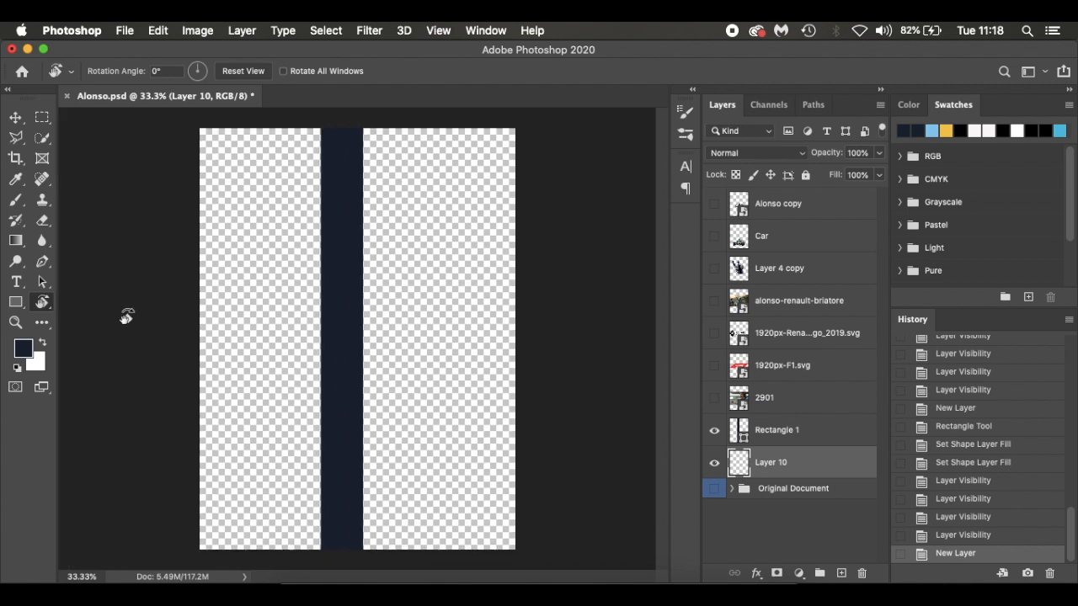
{"action": "key", "text": "super+r"}
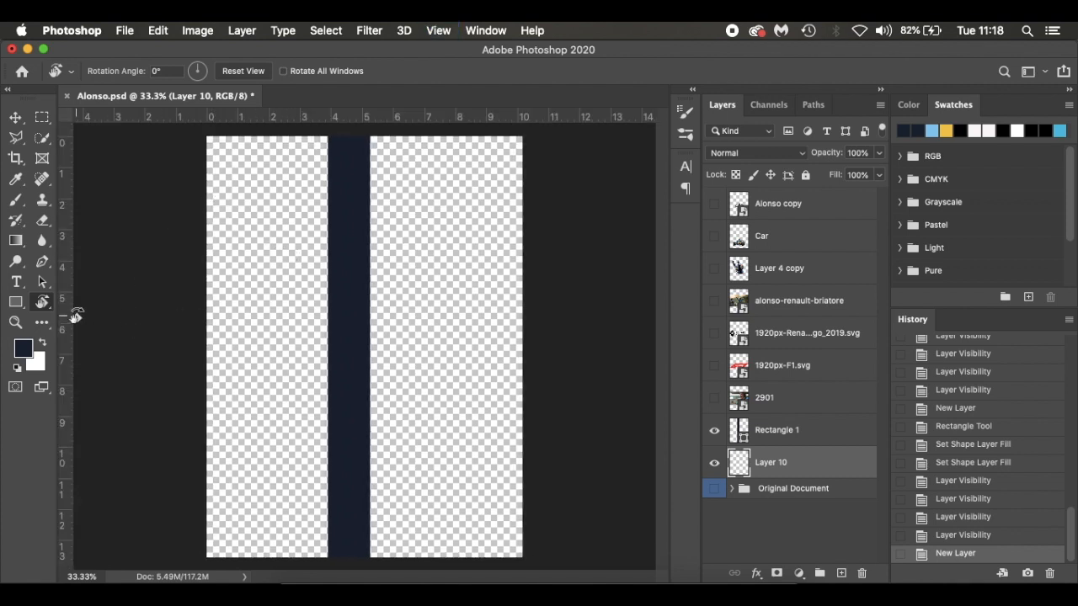
{"action": "key", "text": "v"}
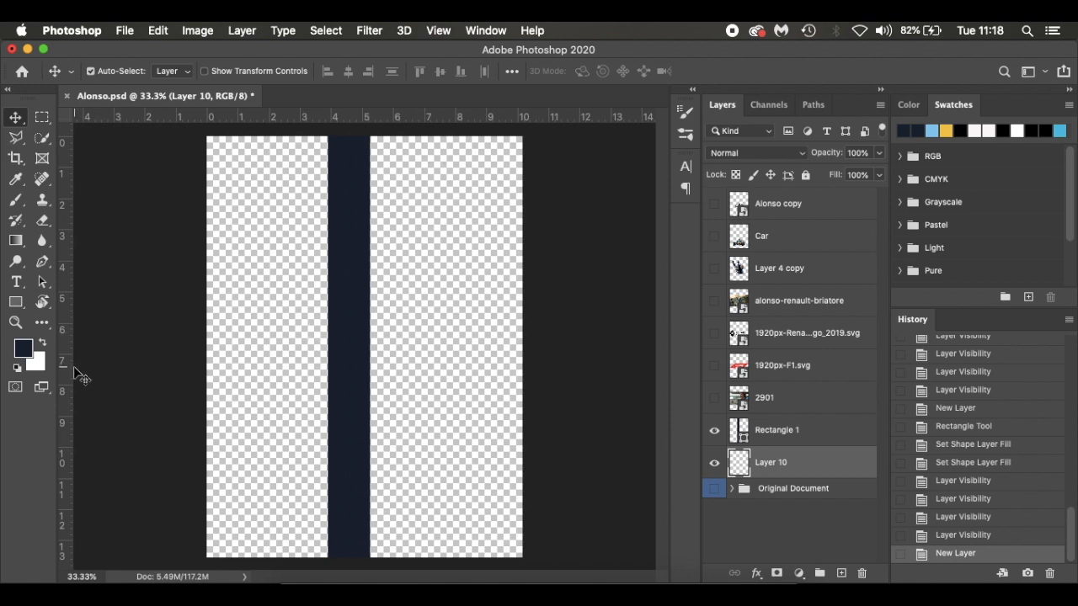
{"action": "left_click_drag", "start_coordinate": [69, 367], "coordinate": [365, 382]}
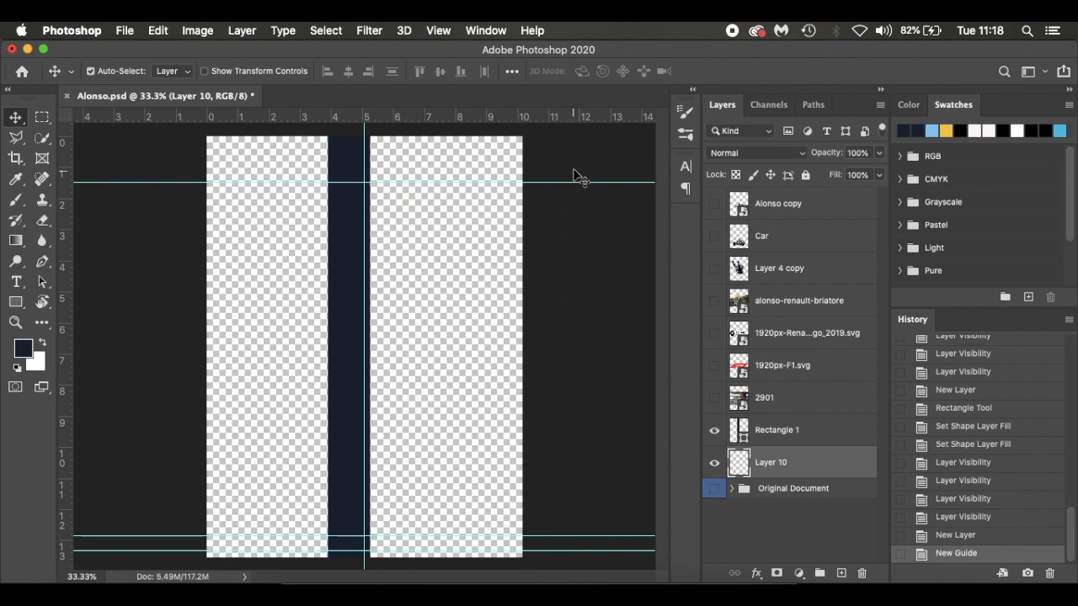
Remove the horizontal guide near the top of the canvas and nudge the upper of the two bottom guides slightly down
{"action": "left_click_drag", "start_coordinate": [572, 182], "coordinate": [574, 77]}
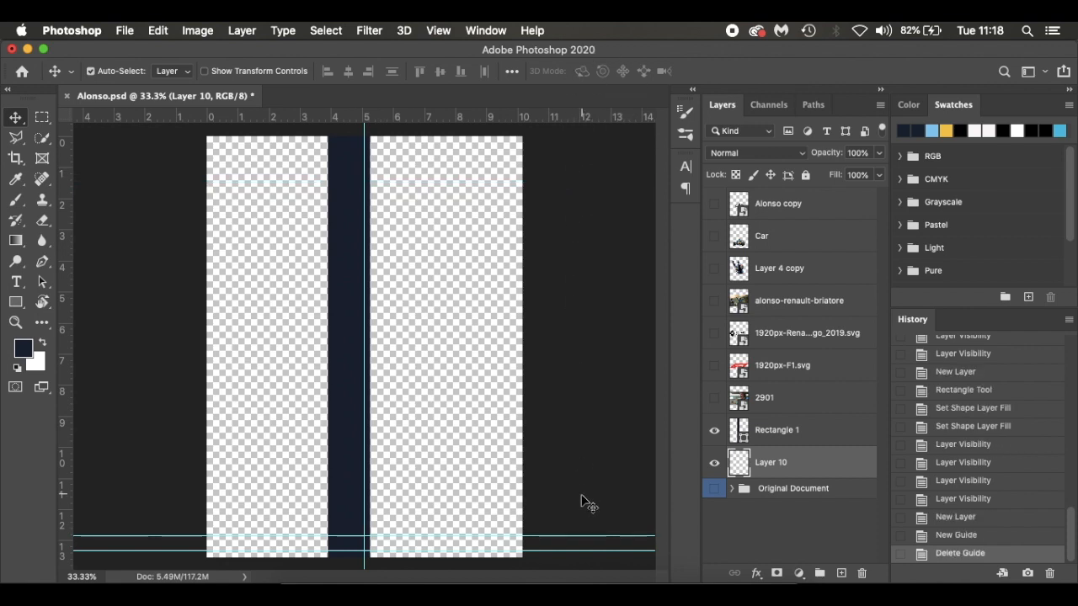
{"action": "left_click", "coordinate": [587, 542]}
{"action": "left_click_drag", "start_coordinate": [582, 535], "coordinate": [582, 537]}
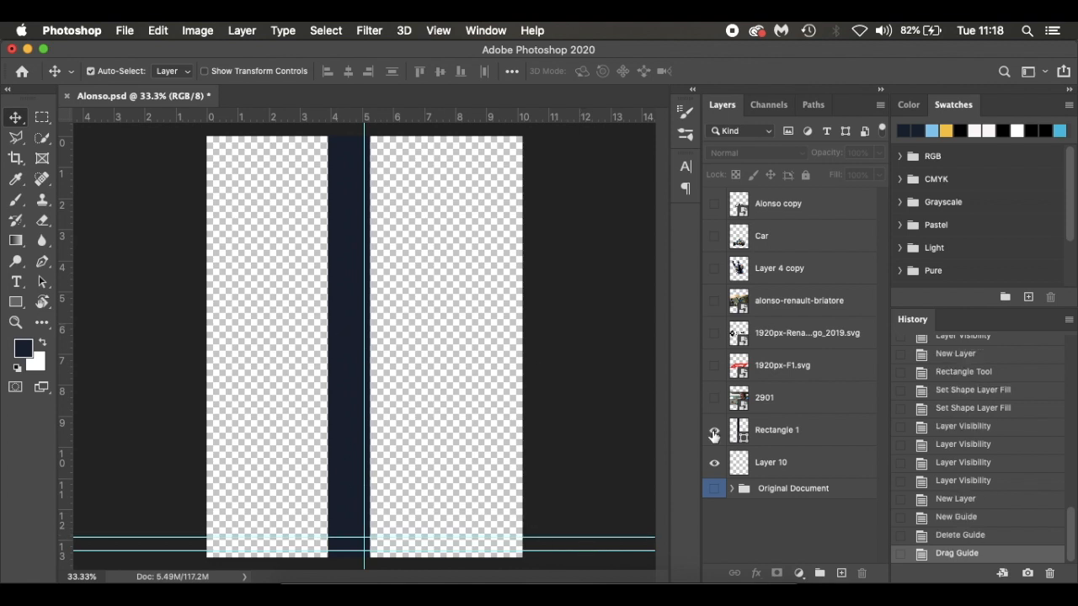
Move the navy rectangle to X 600 px, Y 823.50 px, centred on the vertical guide, and select the empty layer beneath it
{"action": "left_click", "coordinate": [837, 426]}
{"action": "key", "text": "super+t"}
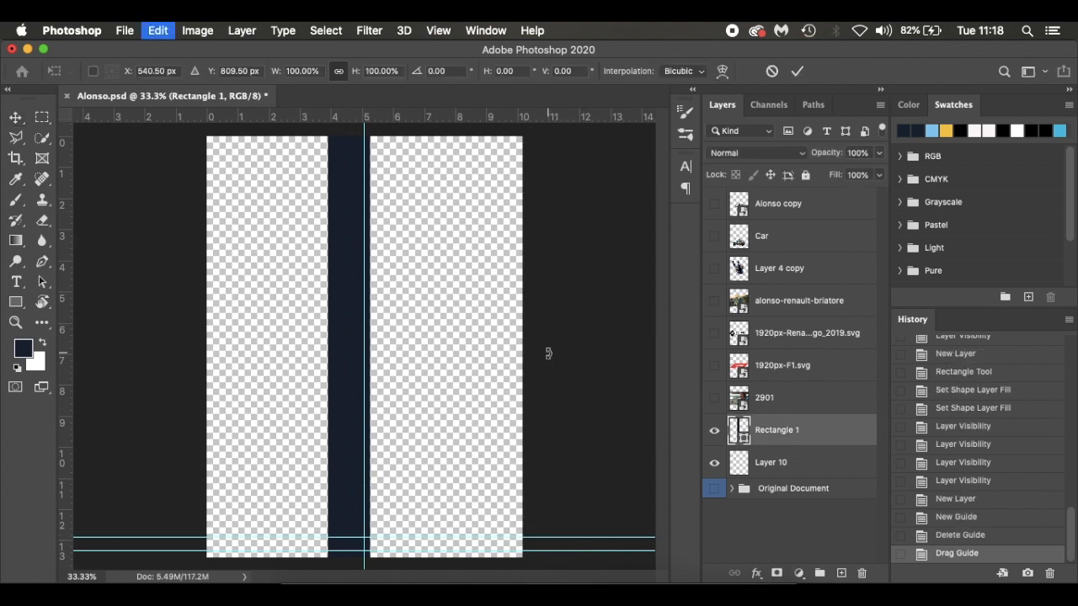
{"action": "left_click_drag", "start_coordinate": [351, 276], "coordinate": [356, 281]}
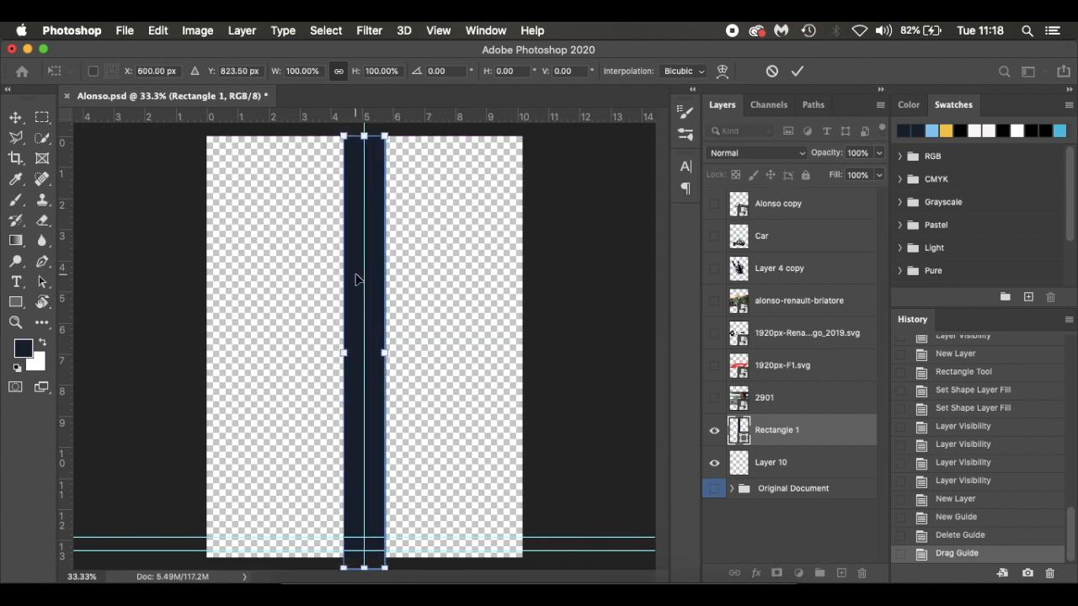
{"action": "key", "text": "Return"}
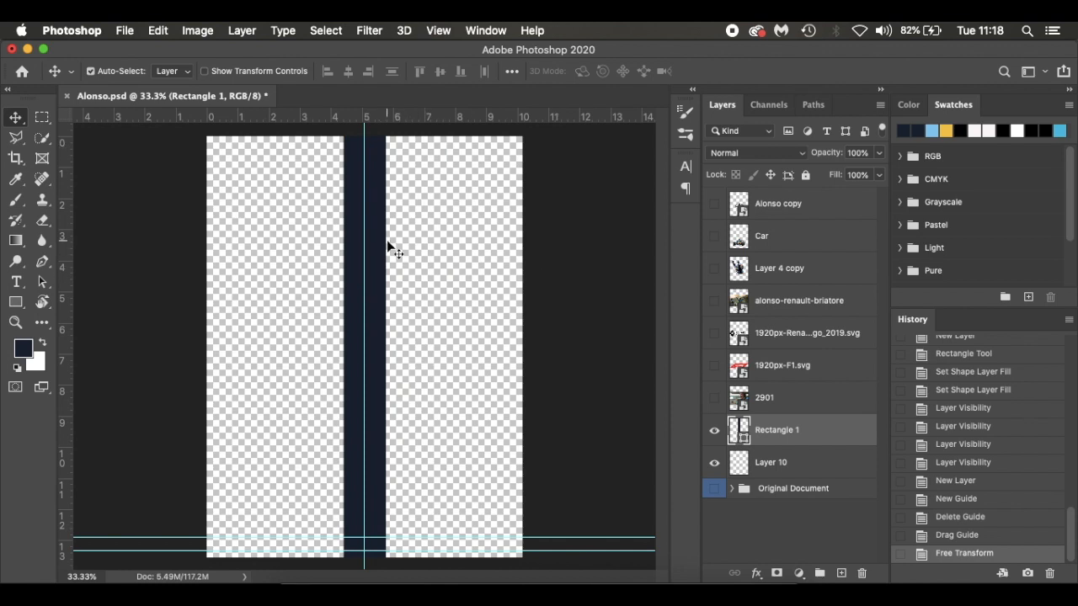
{"action": "left_click", "coordinate": [829, 461]}
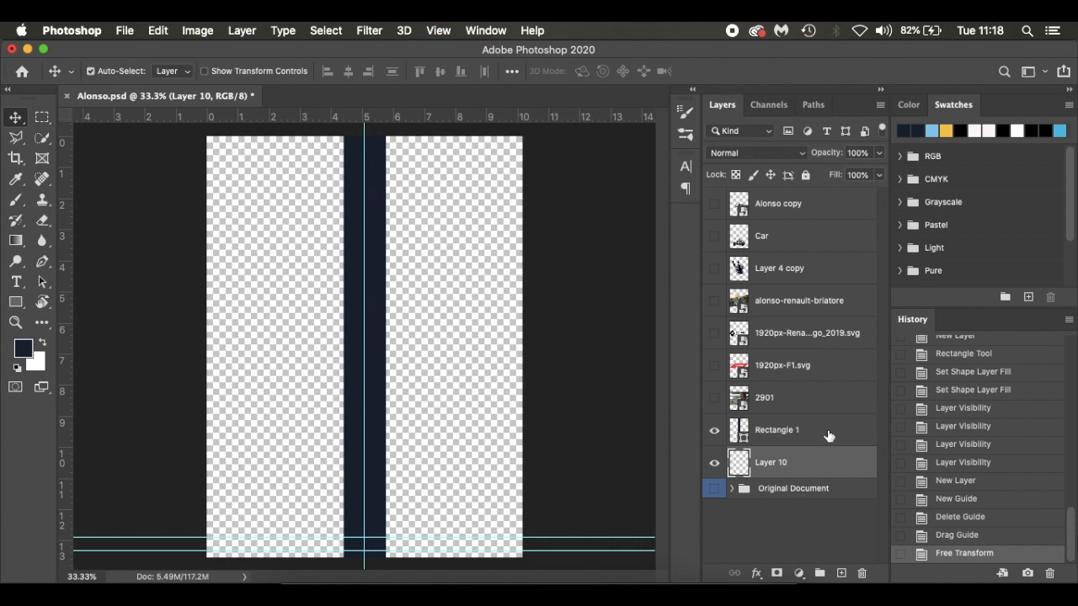
Draw a light blue rectangle without stroke, about 678 × 1677 px, beneath the navy stripe to cover the canvas's right half, and deselect it
{"action": "left_click", "coordinate": [14, 305]}
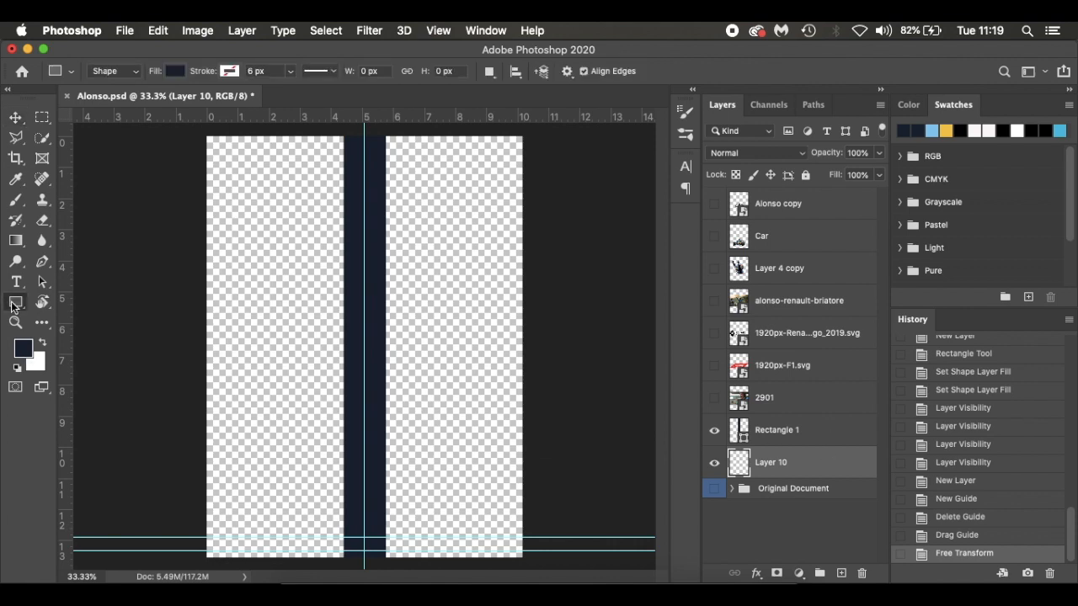
{"action": "left_click", "coordinate": [175, 71]}
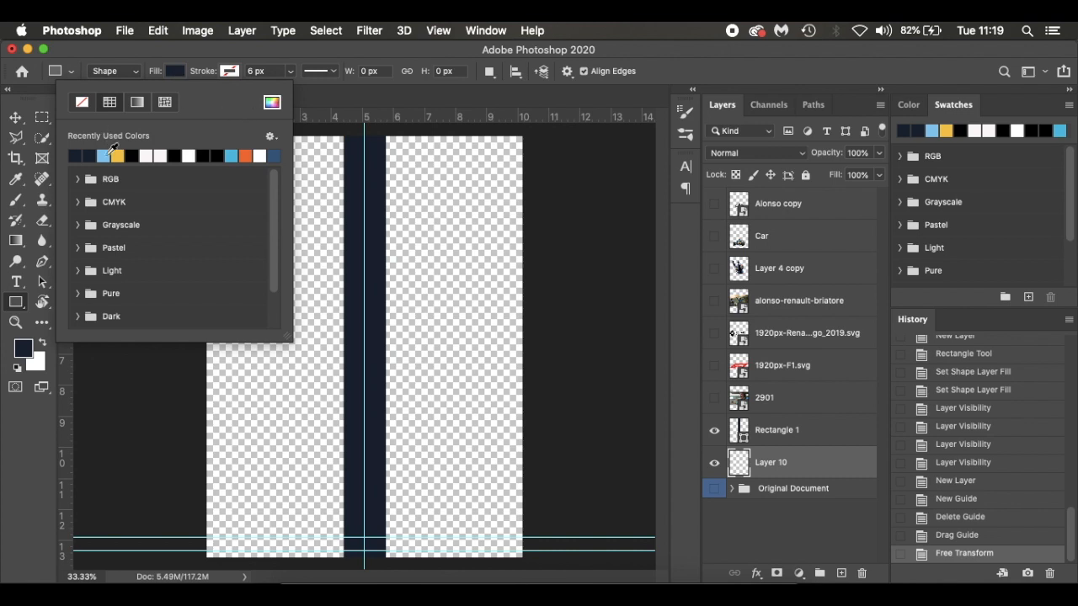
{"action": "left_click", "coordinate": [104, 156]}
{"action": "left_click", "coordinate": [179, 72]}
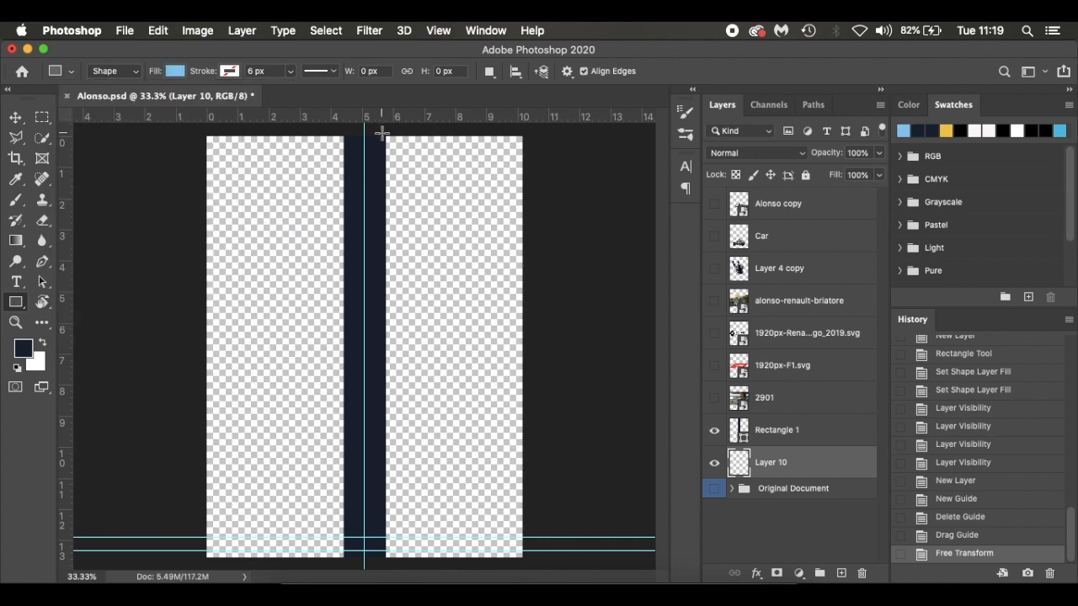
{"action": "left_click_drag", "start_coordinate": [372, 129], "coordinate": [550, 569]}
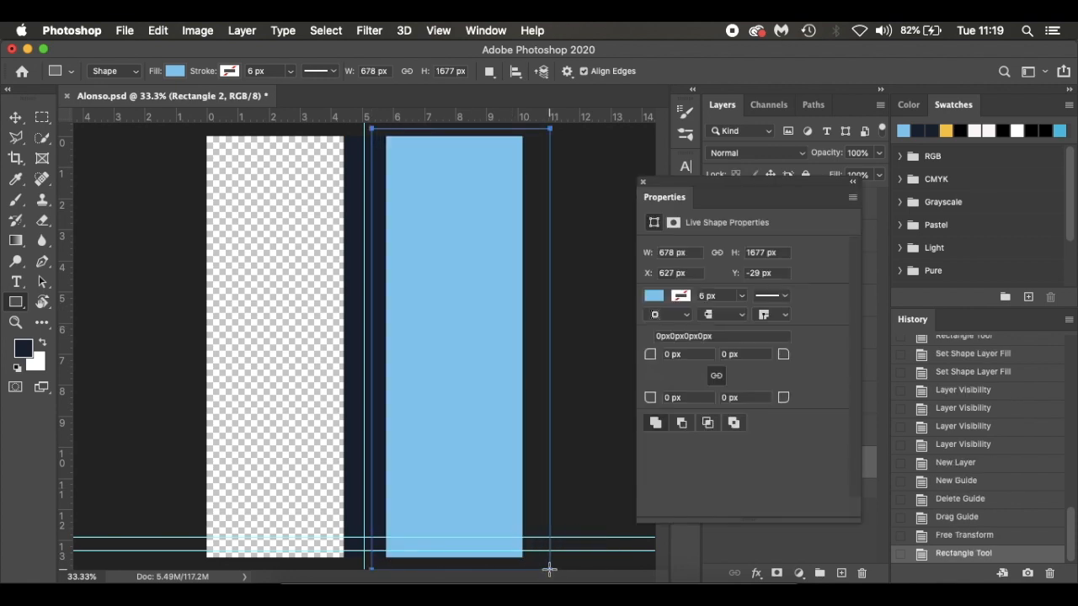
{"action": "left_click", "coordinate": [643, 183]}
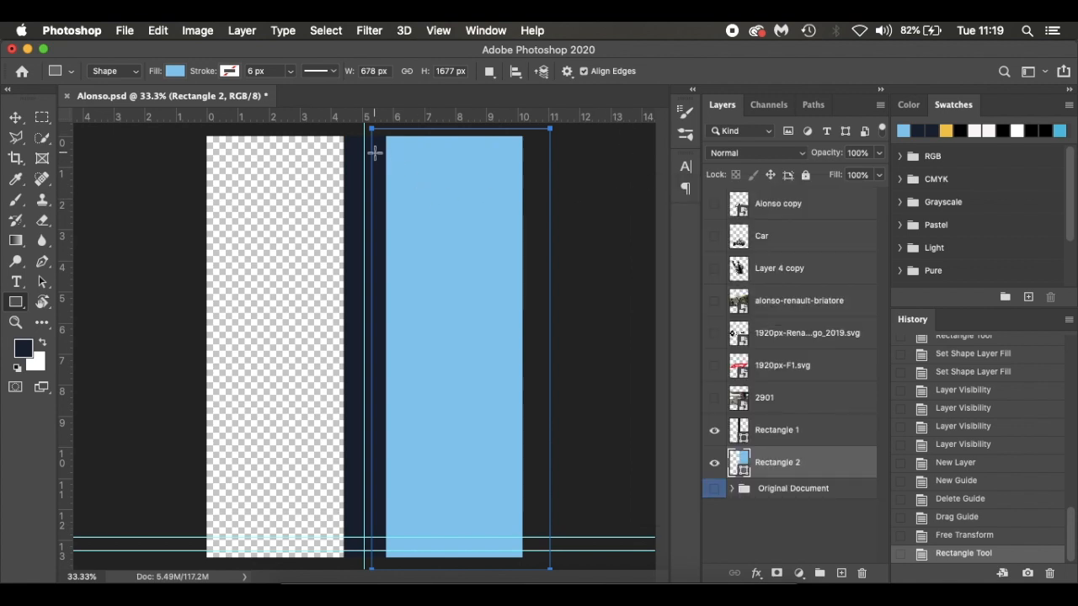
{"action": "left_click", "coordinate": [831, 511]}
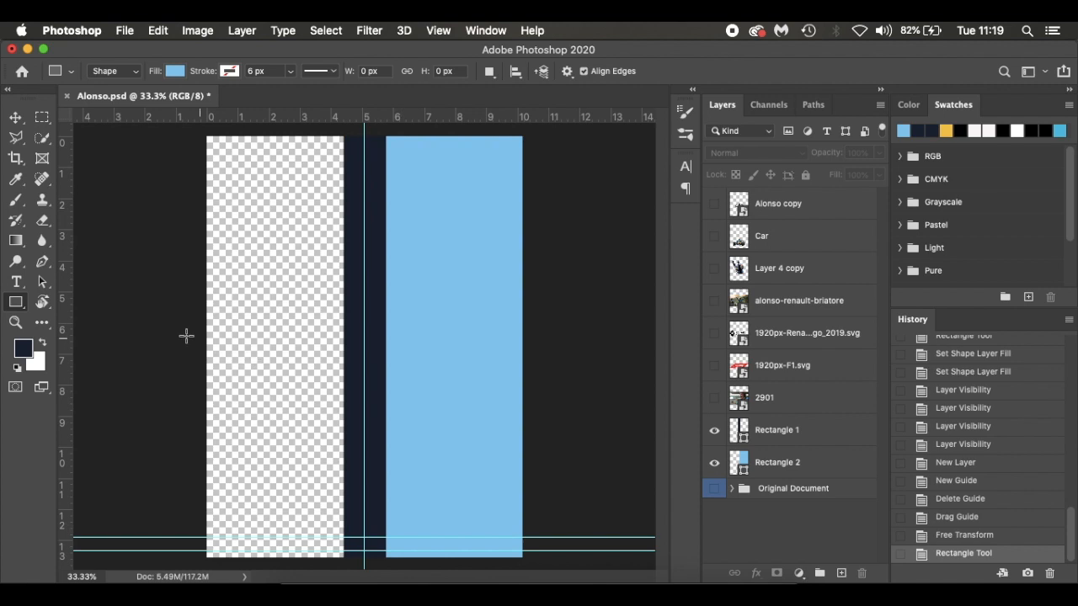
Sample the light blue panel as the foreground colour and check its hex code
{"action": "key", "text": "i"}
{"action": "left_click", "coordinate": [466, 378]}
{"action": "left_click", "coordinate": [22, 348]}
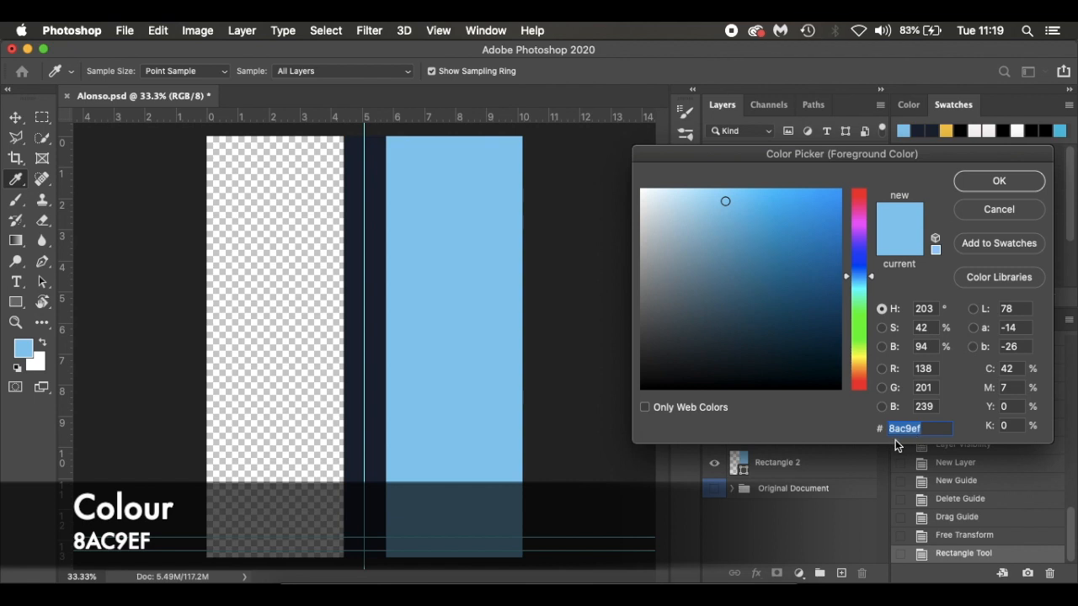
{"action": "left_click", "coordinate": [989, 182]}
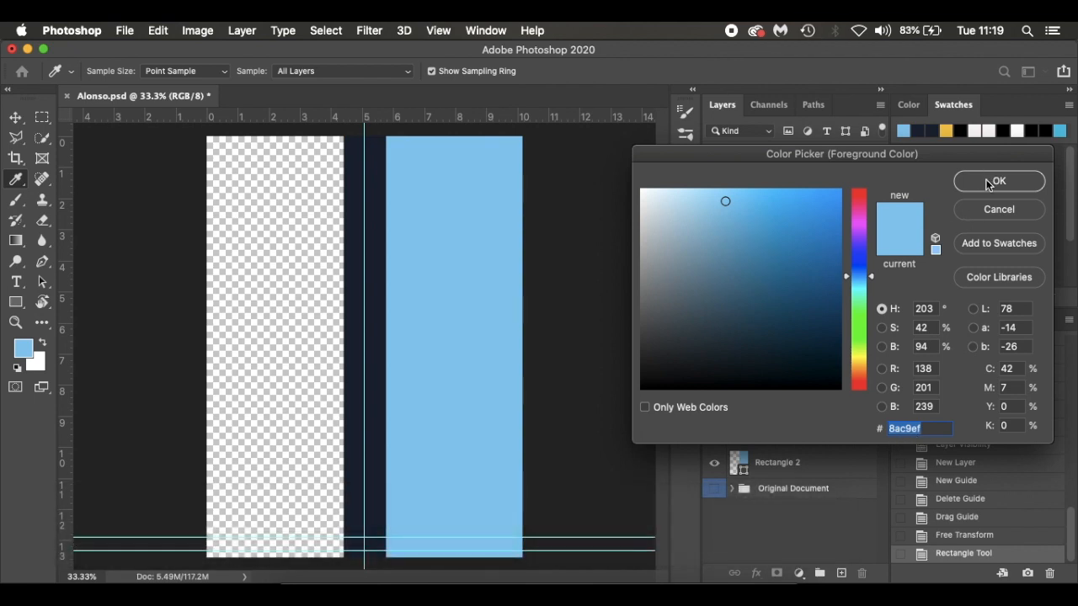
Duplicate the light blue rectangle and move the copy over the canvas's left half to X 261 px, Y 800 px
{"action": "left_click", "coordinate": [841, 470]}
{"action": "key", "text": "super+j"}
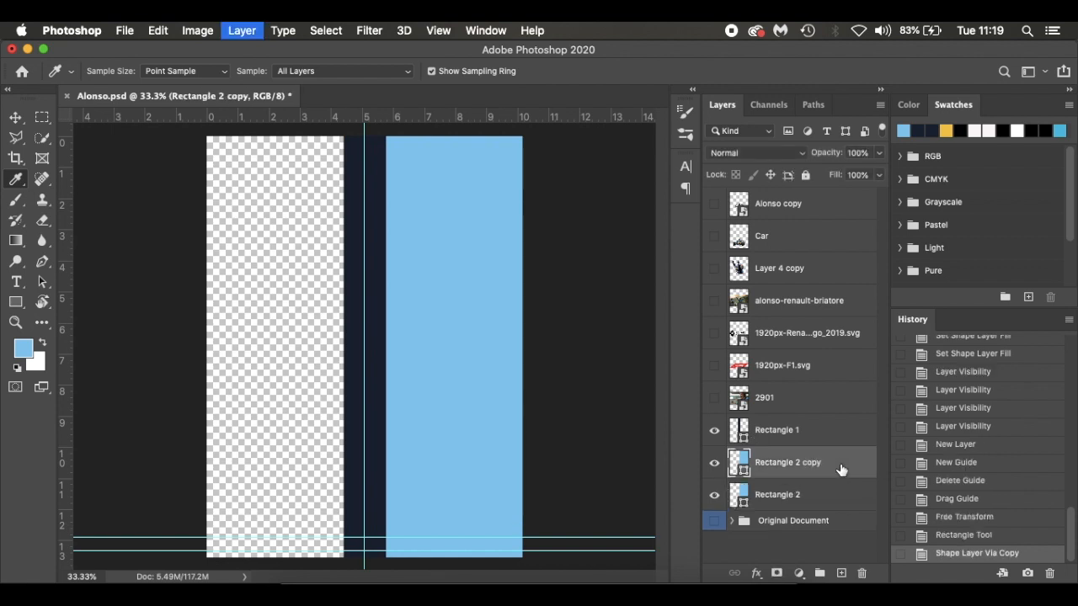
{"action": "key", "text": "super+t"}
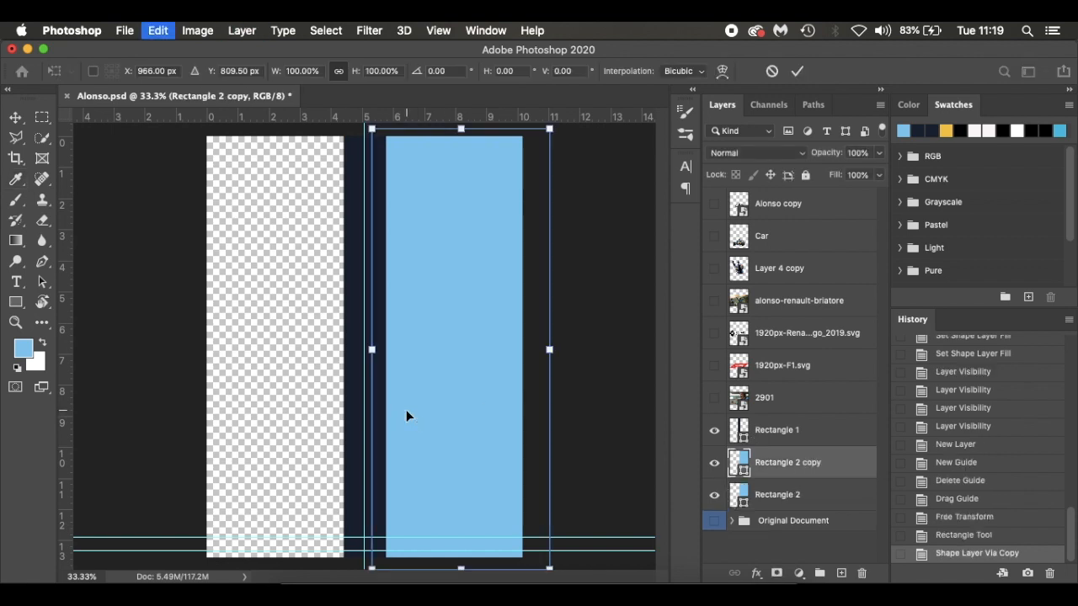
{"action": "left_click_drag", "start_coordinate": [434, 387], "coordinate": [242, 371]}
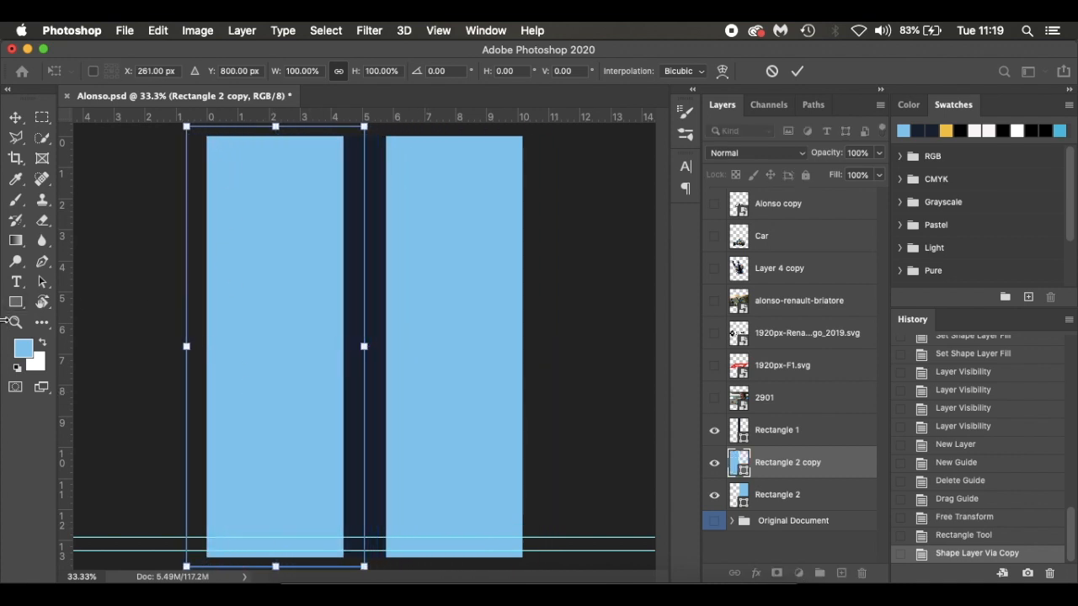
{"action": "key", "text": "Return"}
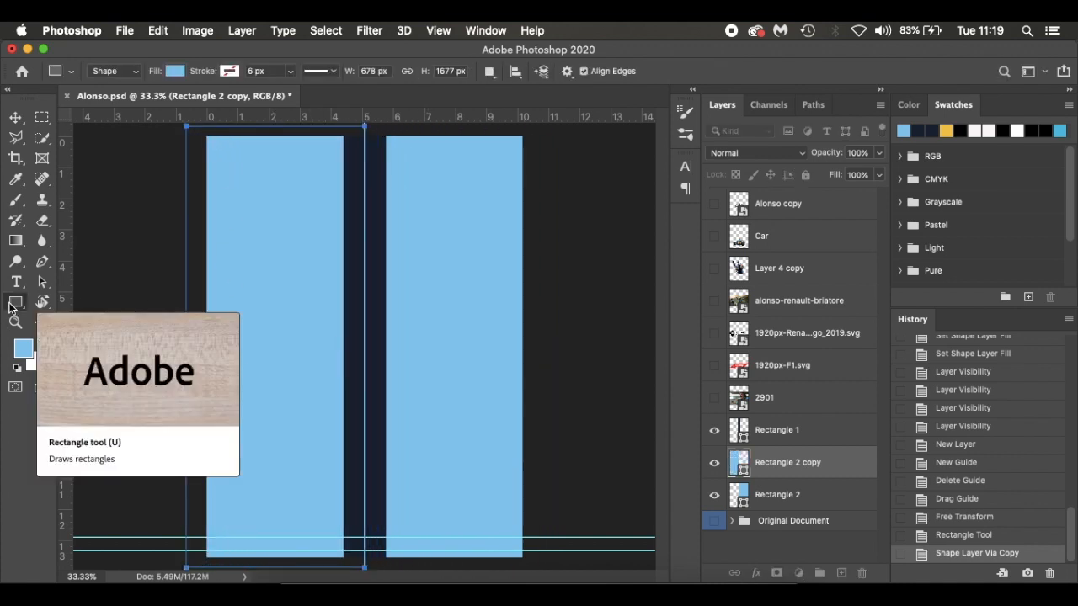
Change the fill of the copied rectangle on the left to the recently used yellow
{"action": "left_click", "coordinate": [174, 71]}
{"action": "left_click", "coordinate": [118, 155]}
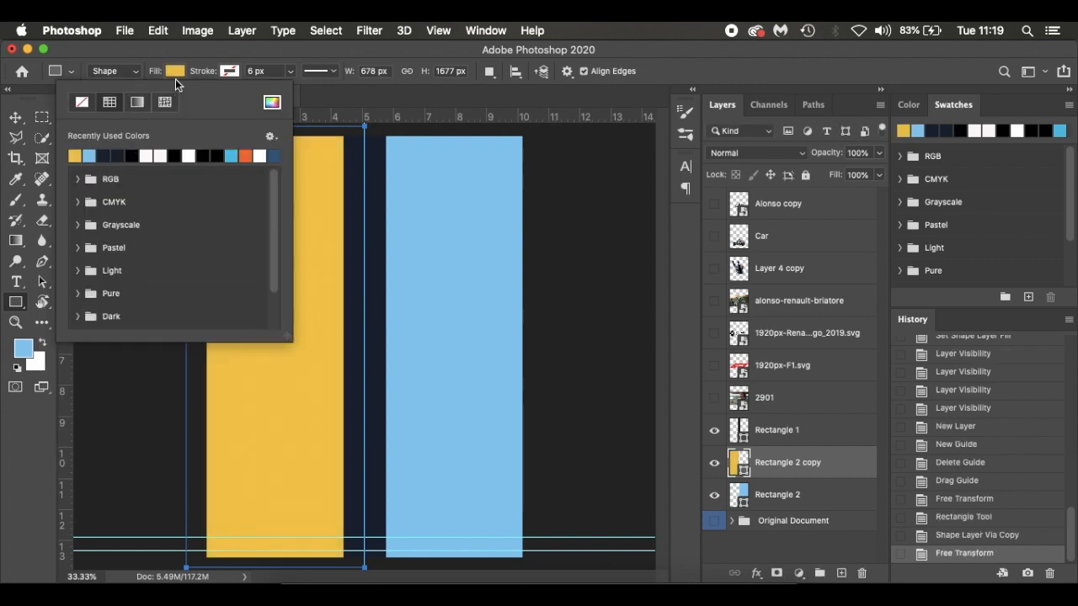
{"action": "left_click", "coordinate": [175, 74]}
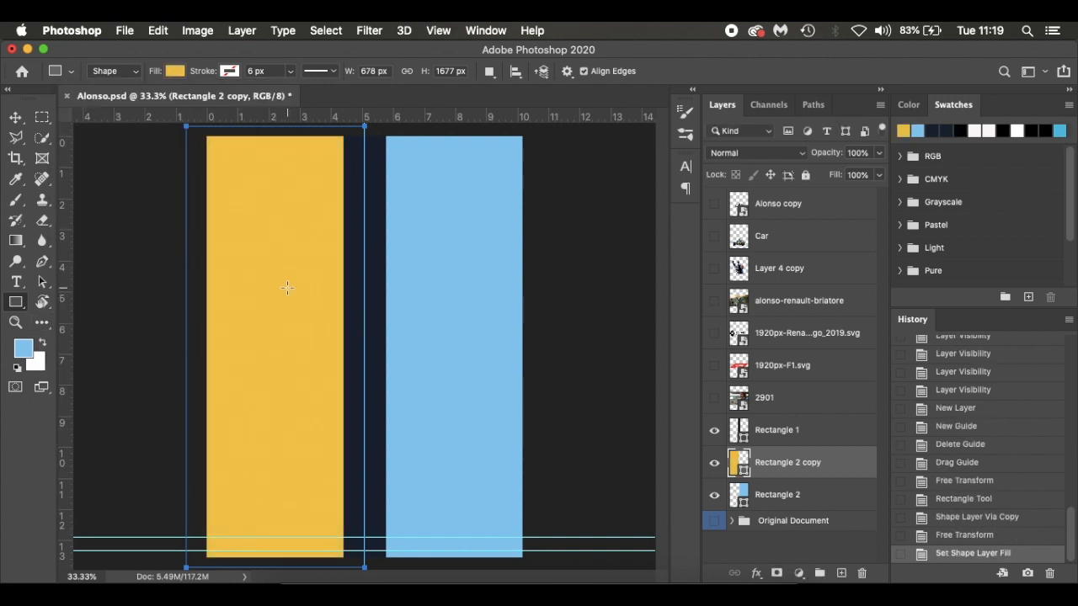
Sample the yellow panel as the foreground colour and check its hex code
{"action": "key", "text": "i"}
{"action": "left_click", "coordinate": [25, 351]}
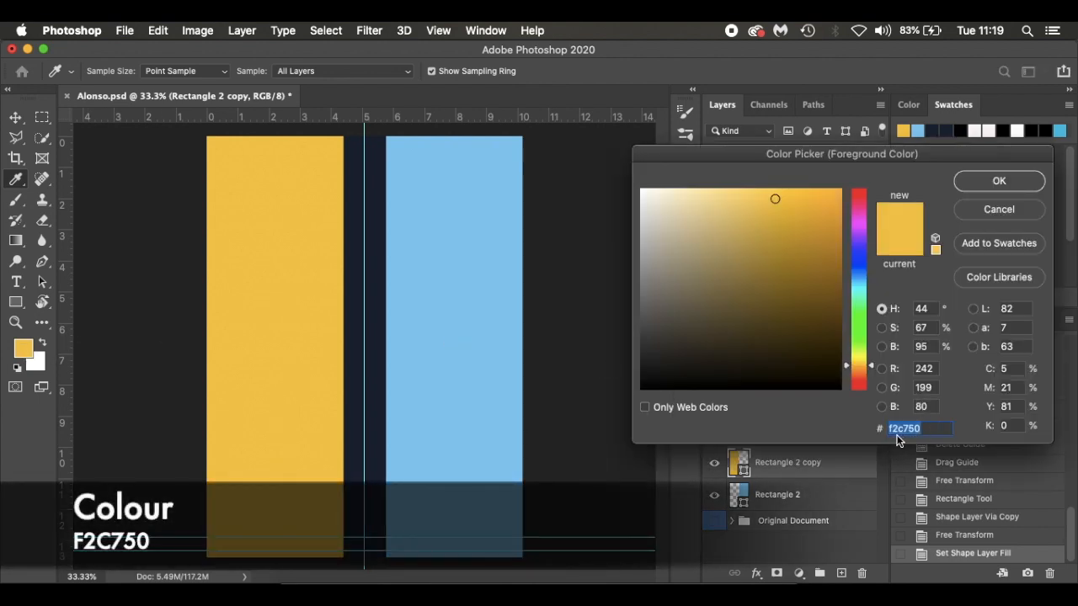
{"action": "left_click", "coordinate": [990, 187]}
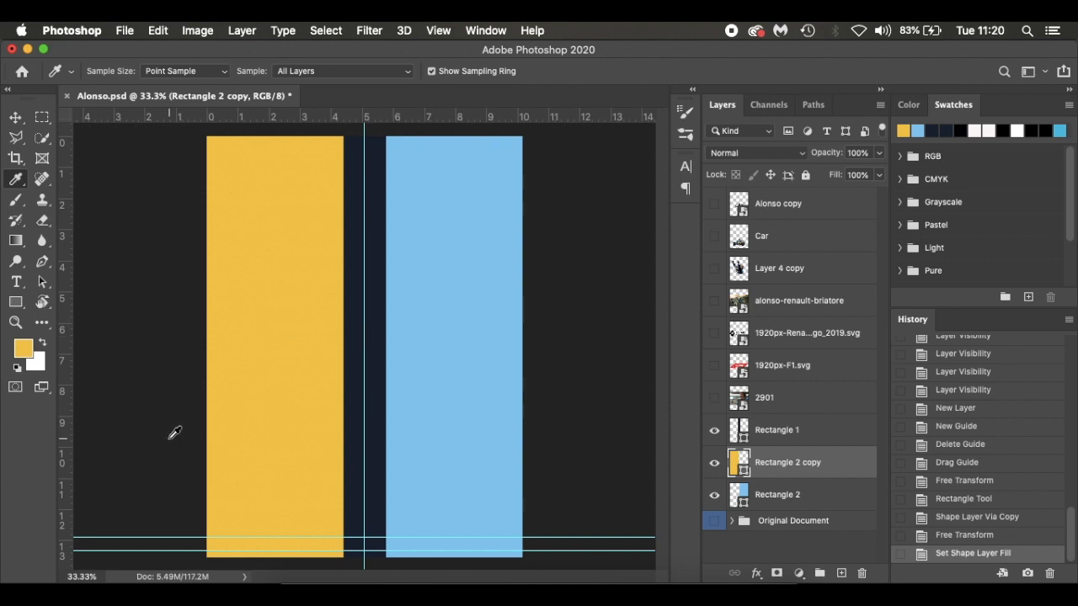
Show photo layer 2901 and move it left over the yellow panel to X 27 px, Y 800 px
{"action": "key", "text": "v"}
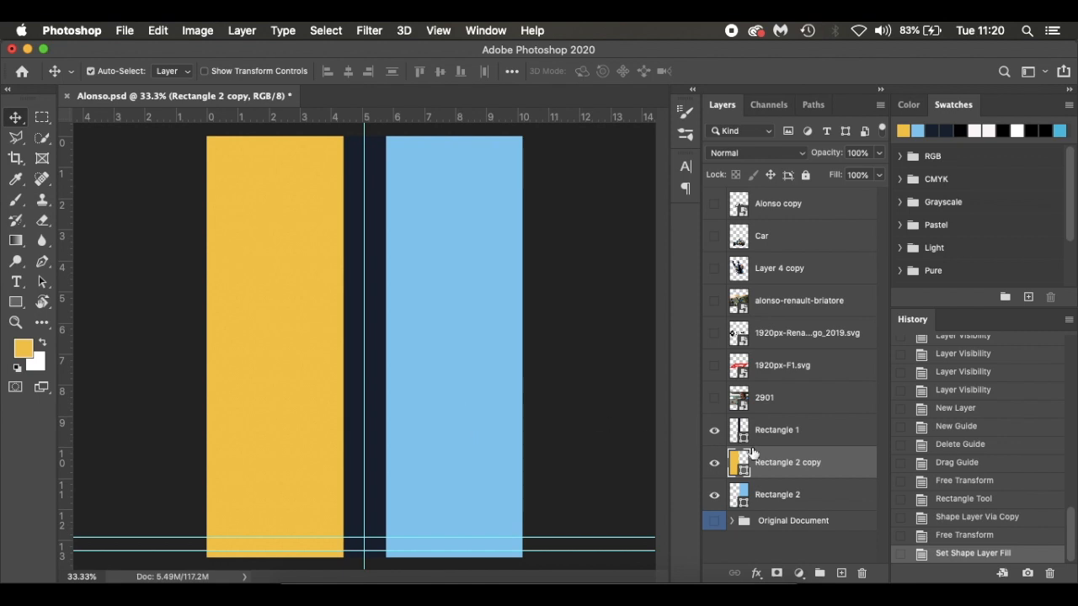
{"action": "left_click", "coordinate": [819, 397]}
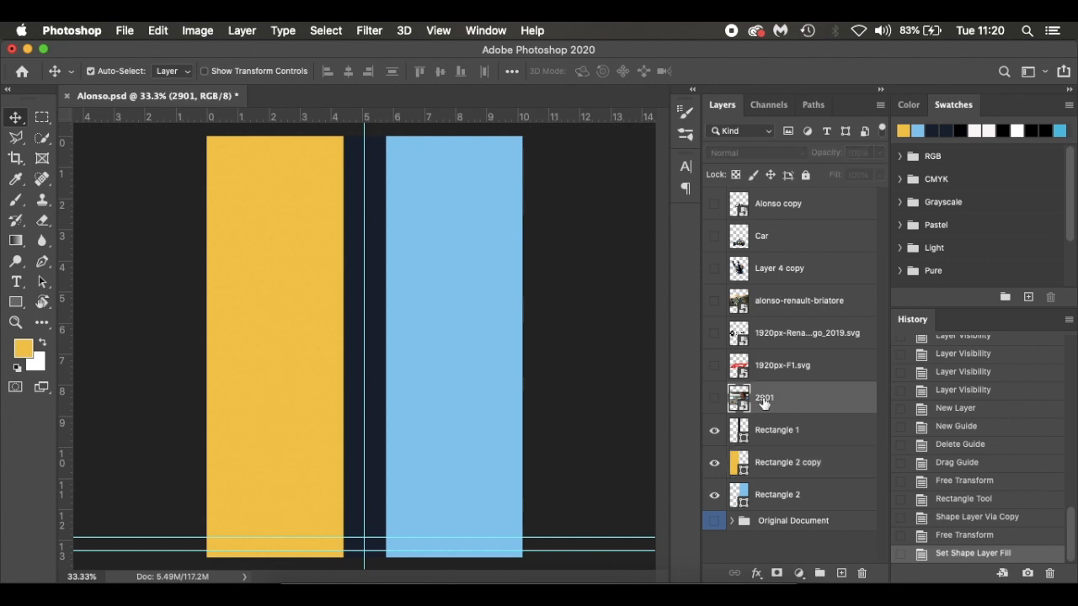
{"action": "left_click", "coordinate": [714, 397]}
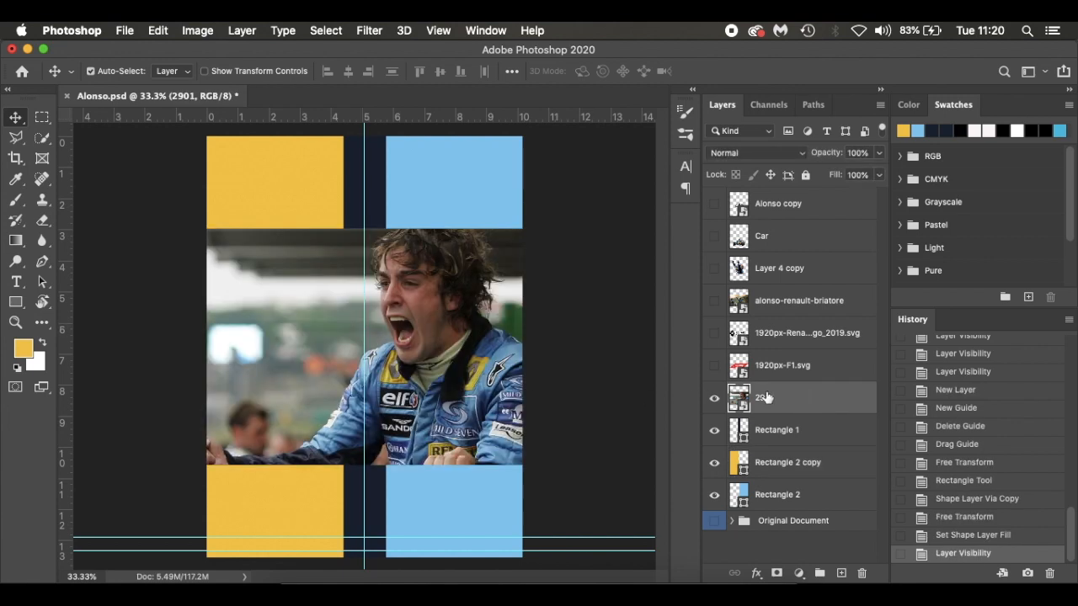
{"action": "key", "text": "ctrl+t"}
{"action": "left_click_drag", "start_coordinate": [455, 337], "coordinate": [335, 331]}
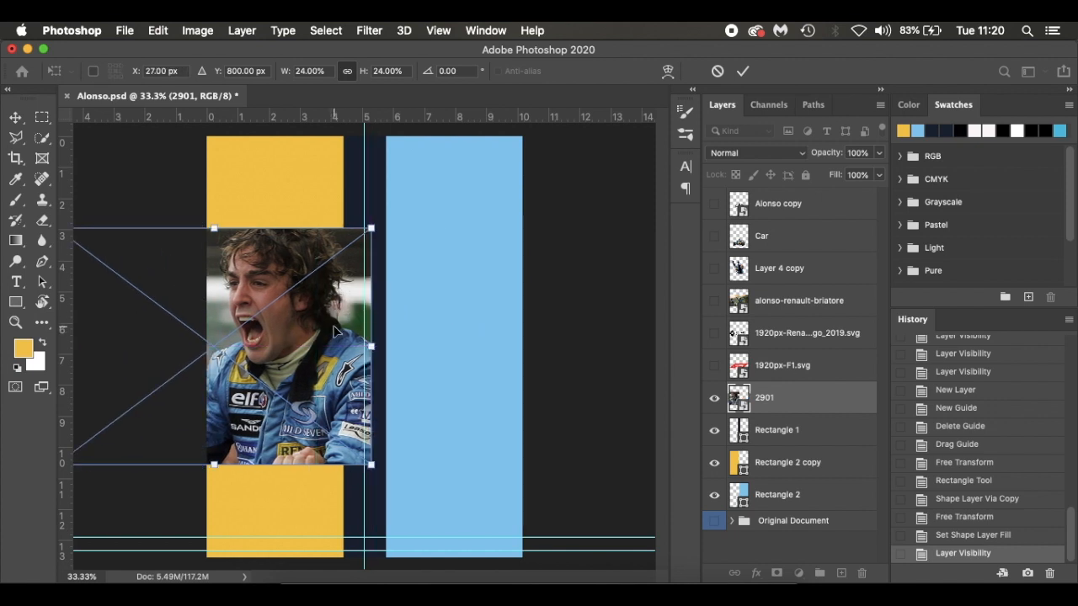
{"action": "key", "text": "Return"}
Place layer 2901 directly below Rectangle 1 and clip it to the yellow rectangle
{"action": "left_click_drag", "start_coordinate": [834, 402], "coordinate": [836, 445]}
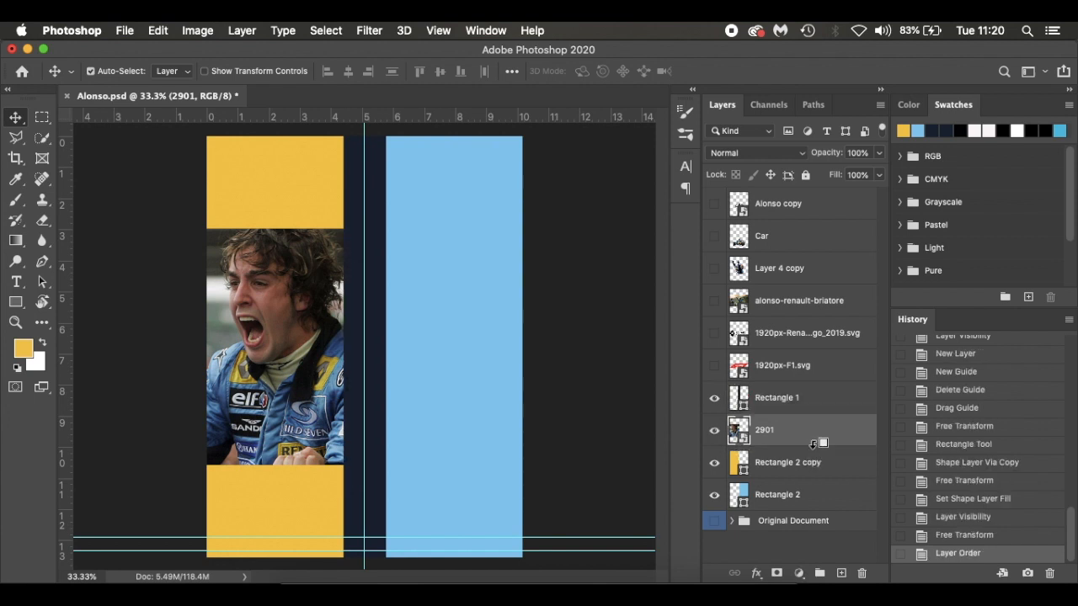
{"action": "left_click", "coordinate": [740, 453], "text": "alt"}
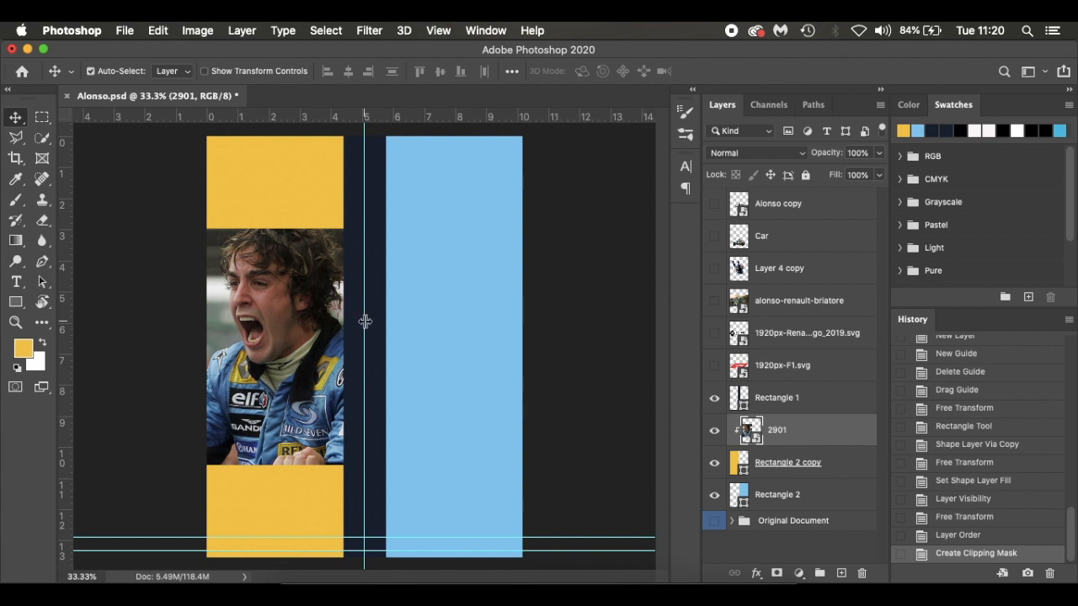
Enlarge the clipped photo to about 37% and shift it slightly down and left so the face fills the yellow panel
{"action": "key", "text": "super+t"}
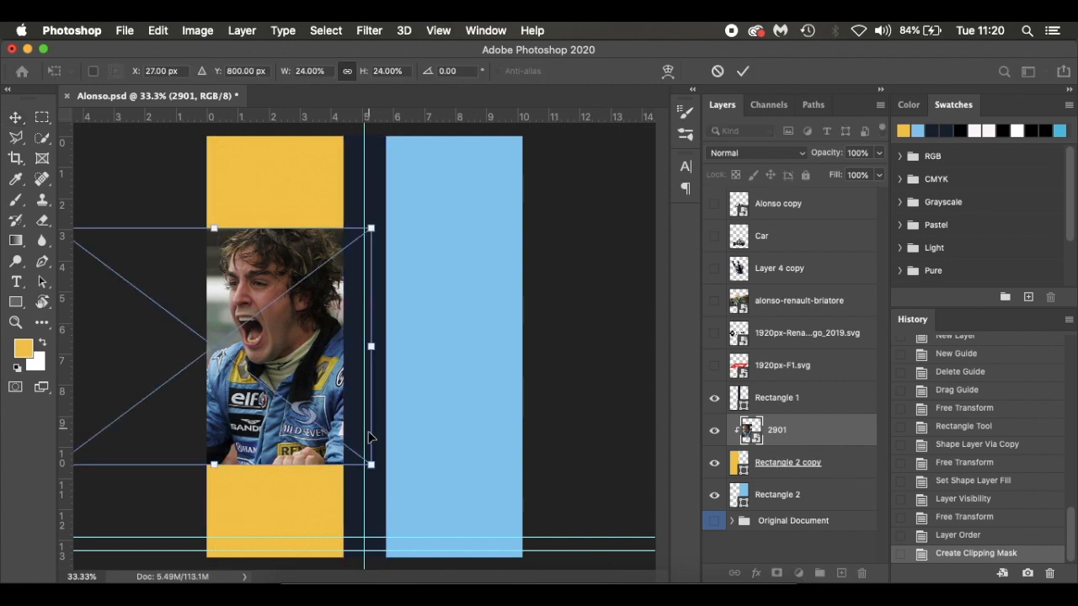
{"action": "left_click_drag", "start_coordinate": [371, 465], "coordinate": [444, 545]}
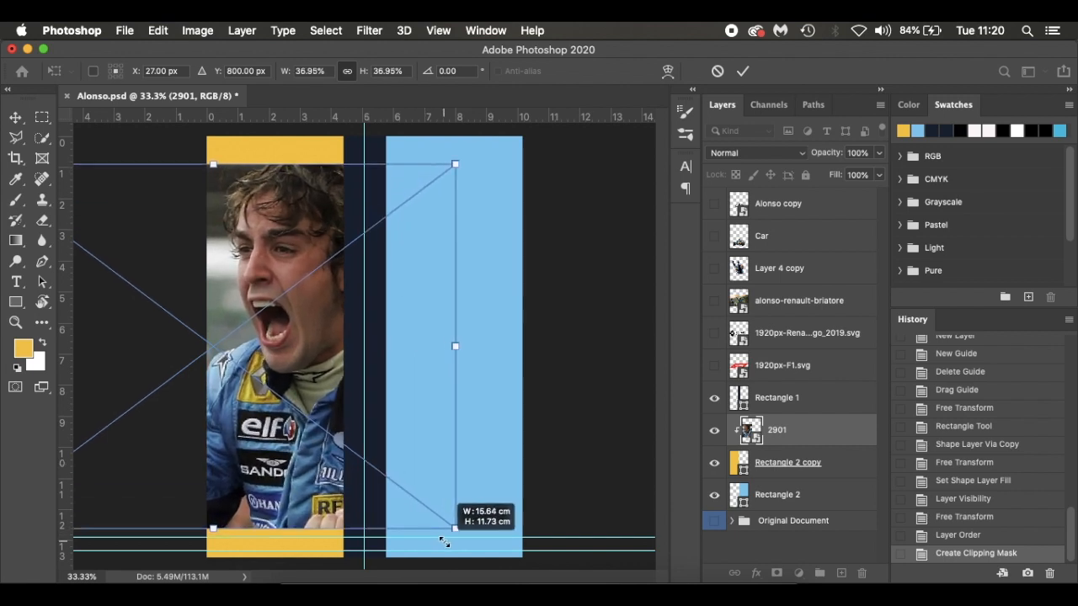
{"action": "left_click_drag", "start_coordinate": [354, 373], "coordinate": [343, 392]}
{"action": "key", "text": "Return"}
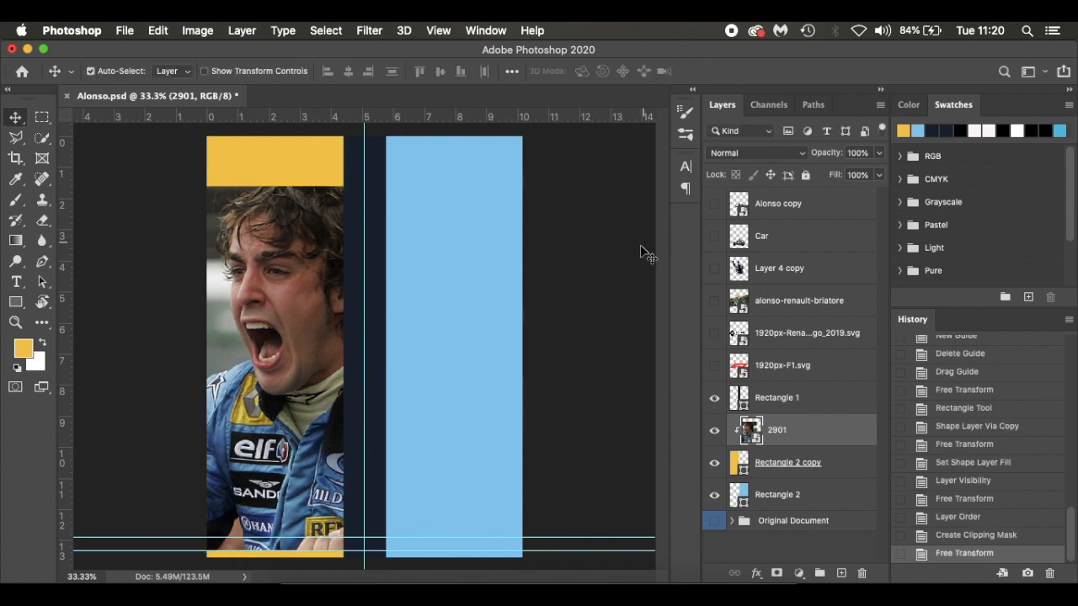
Add a layer mask to photo 2901 and fade its top edge with a soft black brush at 50% opacity, reducing the size to 300
{"action": "left_click", "coordinate": [774, 574]}
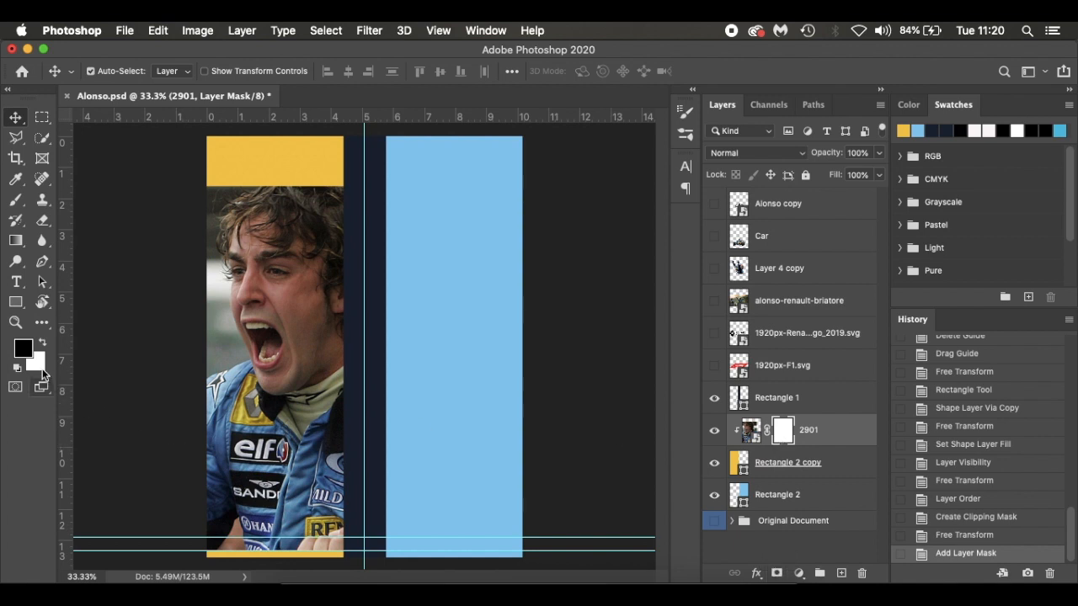
{"action": "key", "text": "b"}
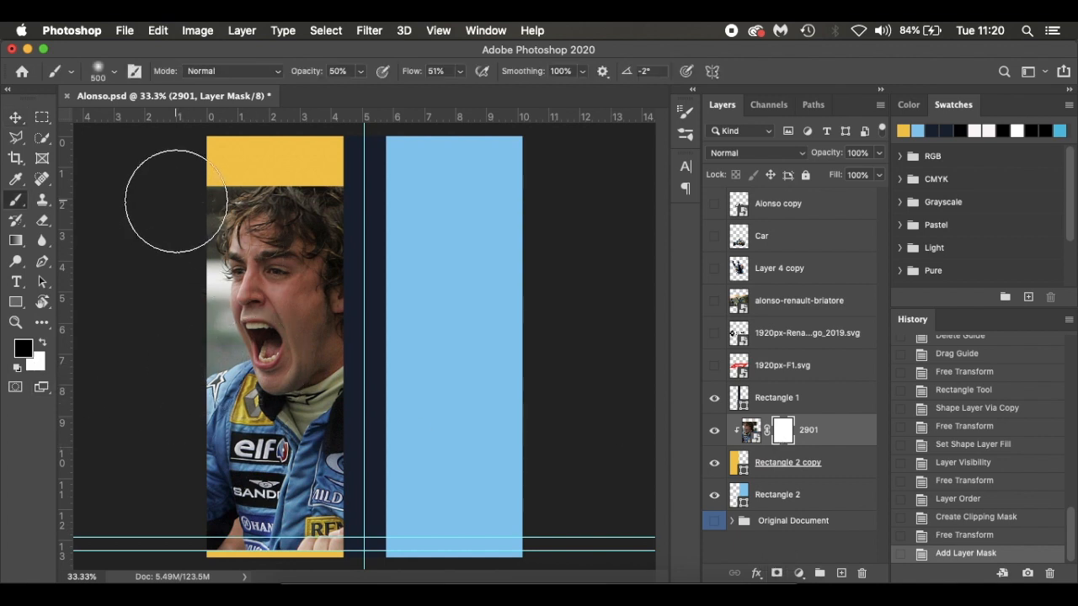
{"action": "left_click", "coordinate": [139, 202]}
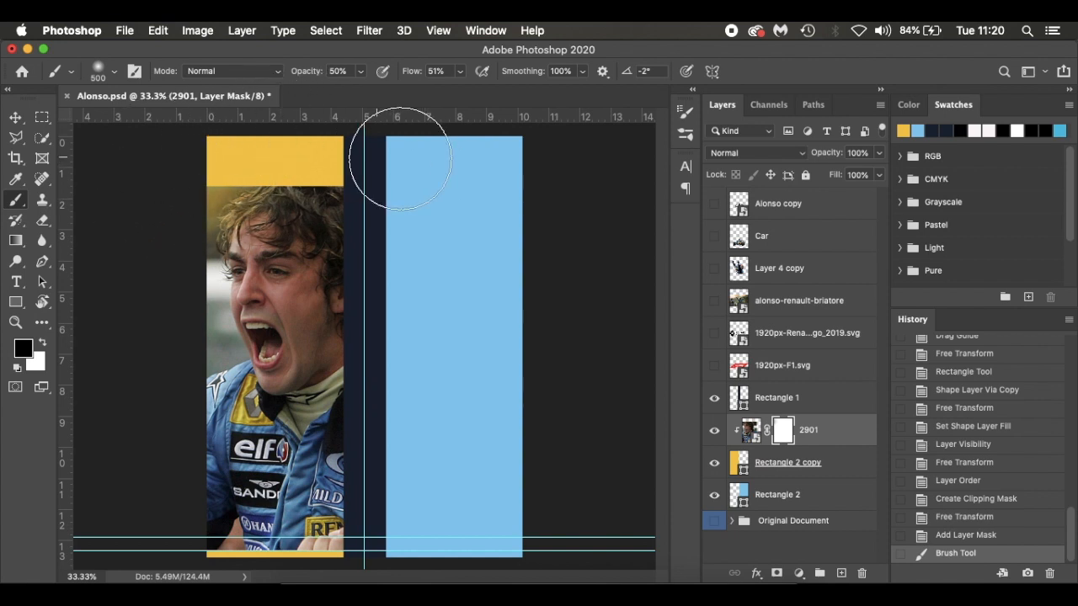
{"action": "left_click", "coordinate": [214, 151]}
{"action": "key", "text": "bracketleft"}
{"action": "key", "text": "bracketleft"}
{"action": "mouse_move", "coordinate": [214, 152]}
{"action": "left_mouse_down"}
{"action": "mouse_move", "coordinate": [214, 184]}
{"action": "mouse_move", "coordinate": [253, 164]}
{"action": "mouse_move", "coordinate": [359, 173]}
{"action": "mouse_move", "coordinate": [378, 160]}
{"action": "mouse_move", "coordinate": [345, 160]}
{"action": "left_mouse_up"}
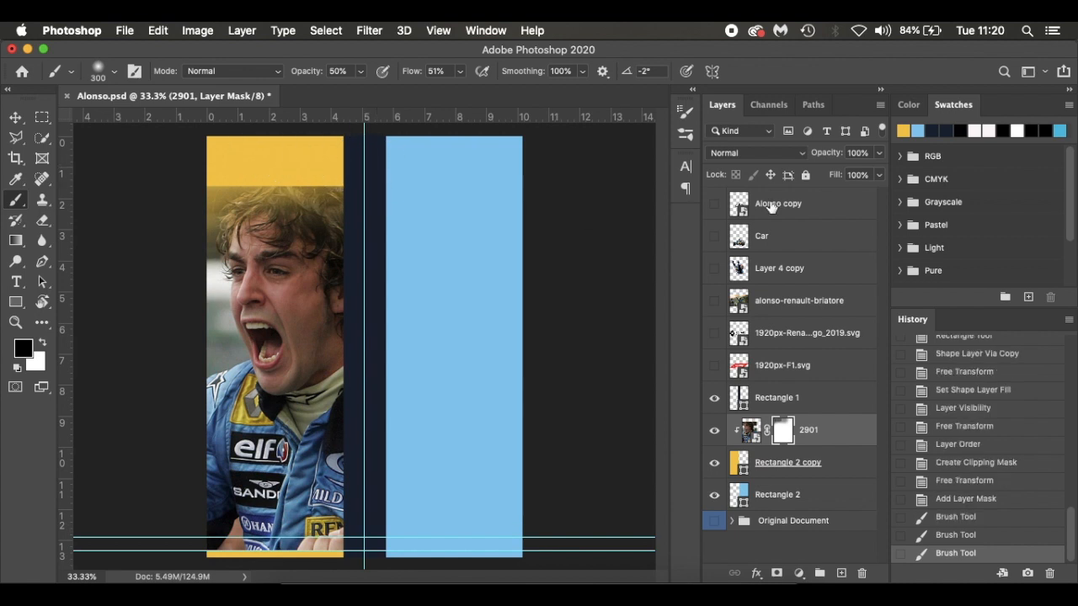
Set photo layer 2901's fill to 15% and its opacity to 80%
{"action": "left_click", "coordinate": [846, 438]}
{"action": "left_click_drag", "start_coordinate": [836, 177], "coordinate": [767, 183]}
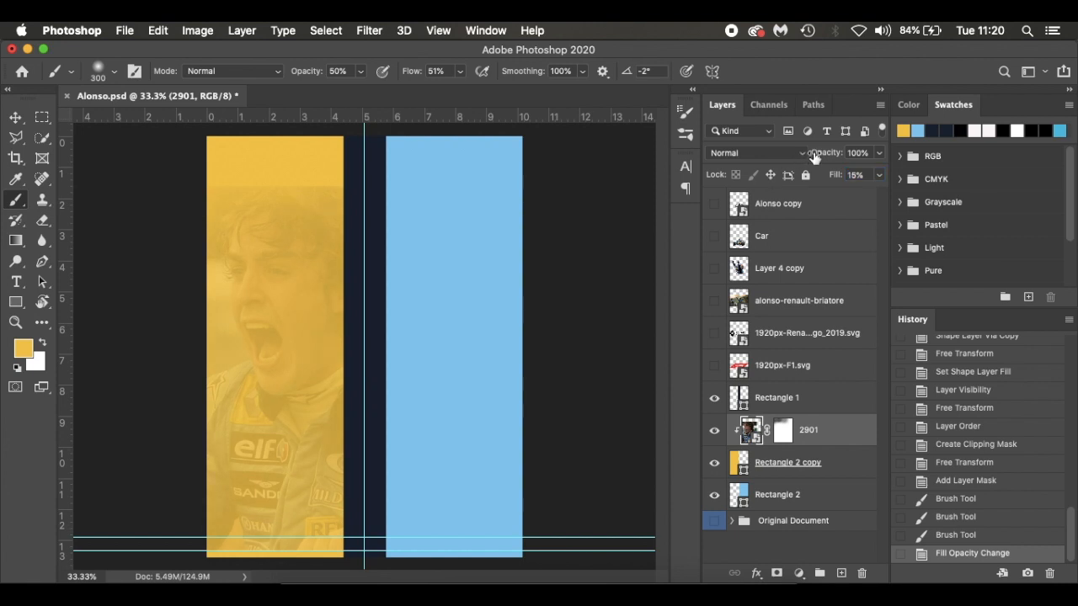
{"action": "left_click_drag", "start_coordinate": [826, 153], "coordinate": [807, 152]}
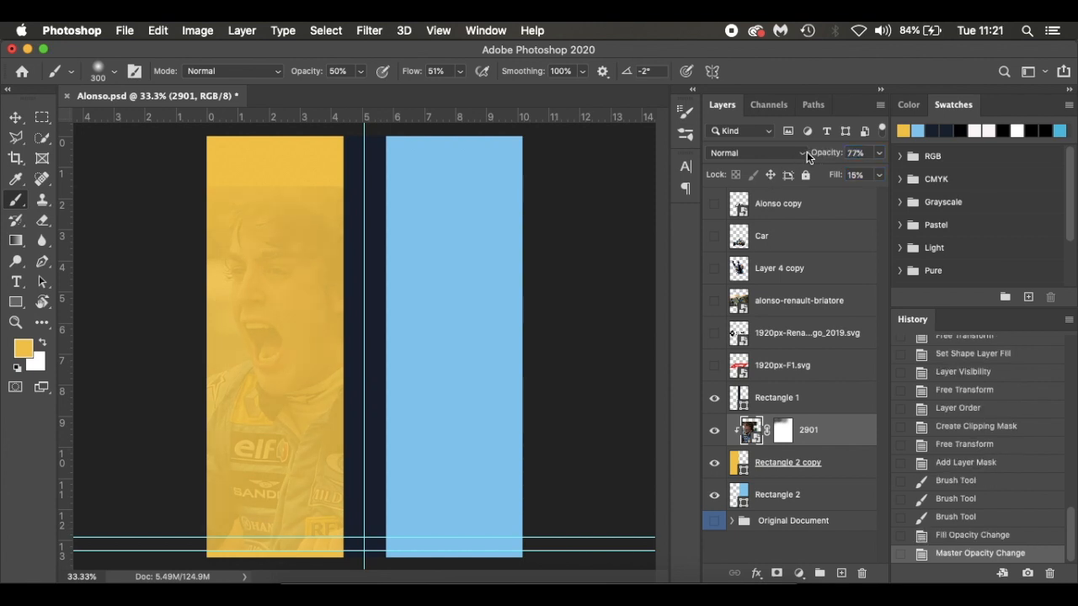
{"action": "left_click_drag", "start_coordinate": [825, 156], "coordinate": [826, 157]}
Paint black on the 2901 mask to fade the photo's upper, left and lower areas, enlarging the brush to 600 for the bottom
{"action": "left_click", "coordinate": [784, 431]}
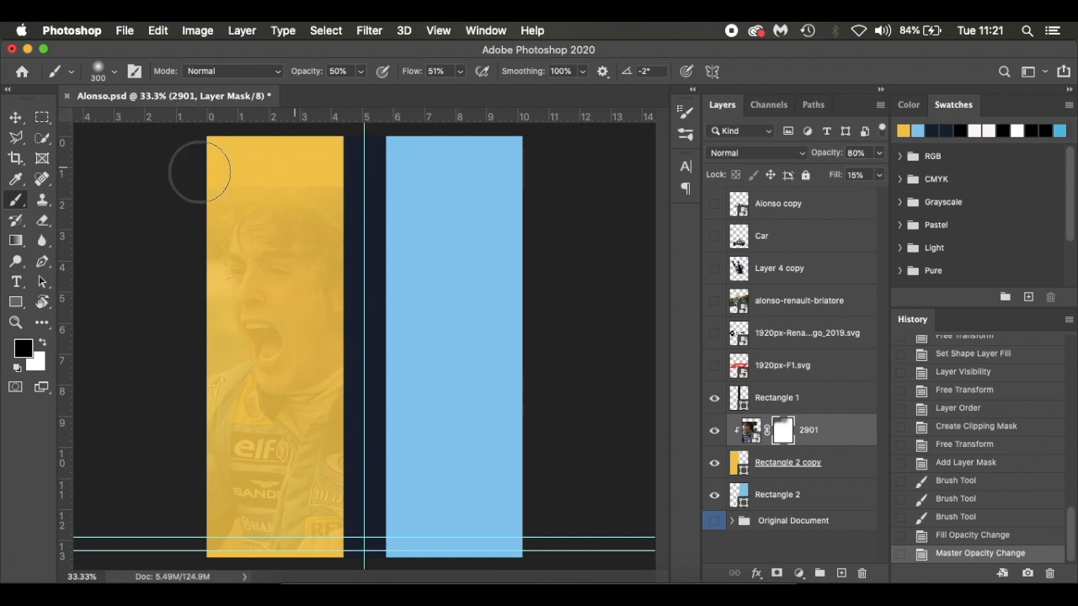
{"action": "mouse_move", "coordinate": [264, 163]}
{"action": "left_mouse_down"}
{"action": "mouse_move", "coordinate": [171, 377]}
{"action": "mouse_move", "coordinate": [175, 458]}
{"action": "left_mouse_up"}
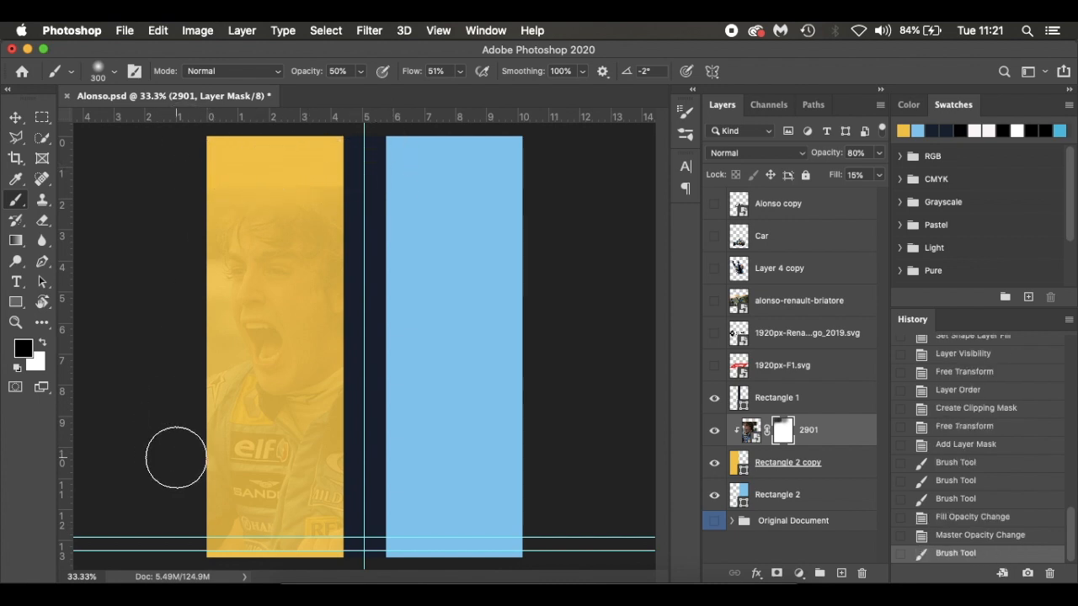
{"action": "key", "text": "bracketright"}
{"action": "key", "text": "bracketright"}
{"action": "key", "text": "bracketright"}
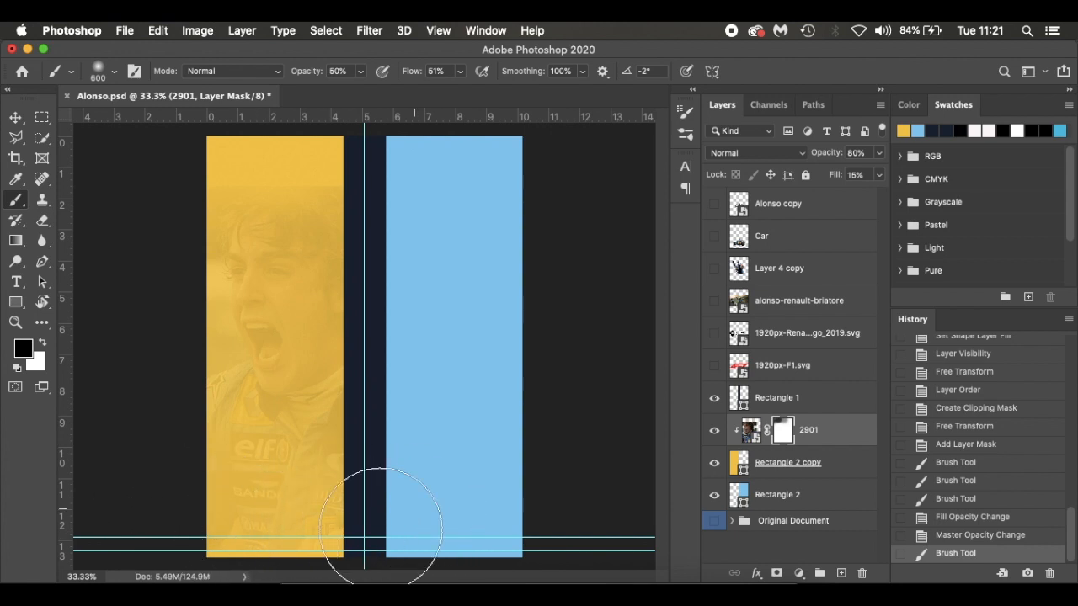
{"action": "left_click_drag", "start_coordinate": [384, 528], "coordinate": [316, 499]}
{"action": "mouse_move", "coordinate": [253, 433]}
{"action": "left_mouse_down"}
{"action": "mouse_move", "coordinate": [185, 469]}
{"action": "mouse_move", "coordinate": [280, 528]}
{"action": "mouse_move", "coordinate": [180, 517]}
{"action": "left_mouse_up"}
{"action": "key", "text": "v"}
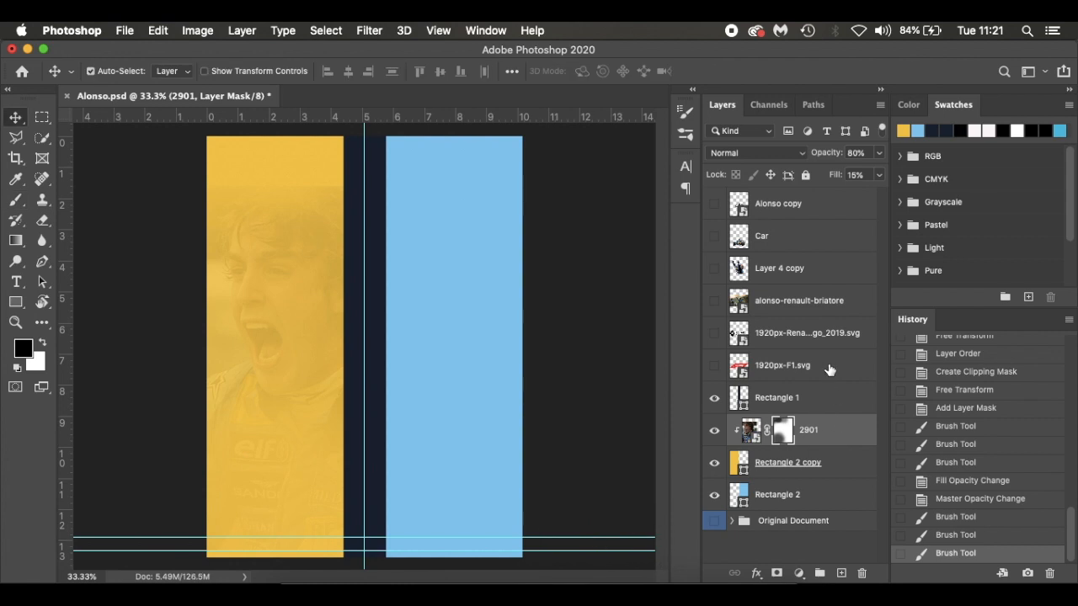
Show the alonso-renault-briatore photo, move it directly above Rectangle 2, and clip it to that blue panel
{"action": "left_click", "coordinate": [714, 300]}
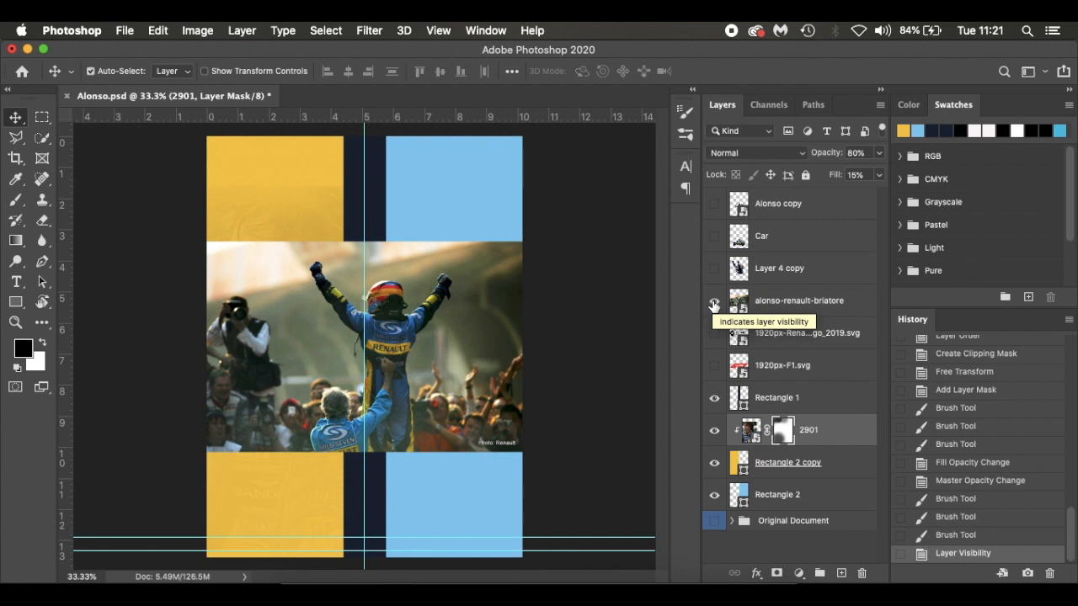
{"action": "left_click_drag", "start_coordinate": [854, 310], "coordinate": [843, 484]}
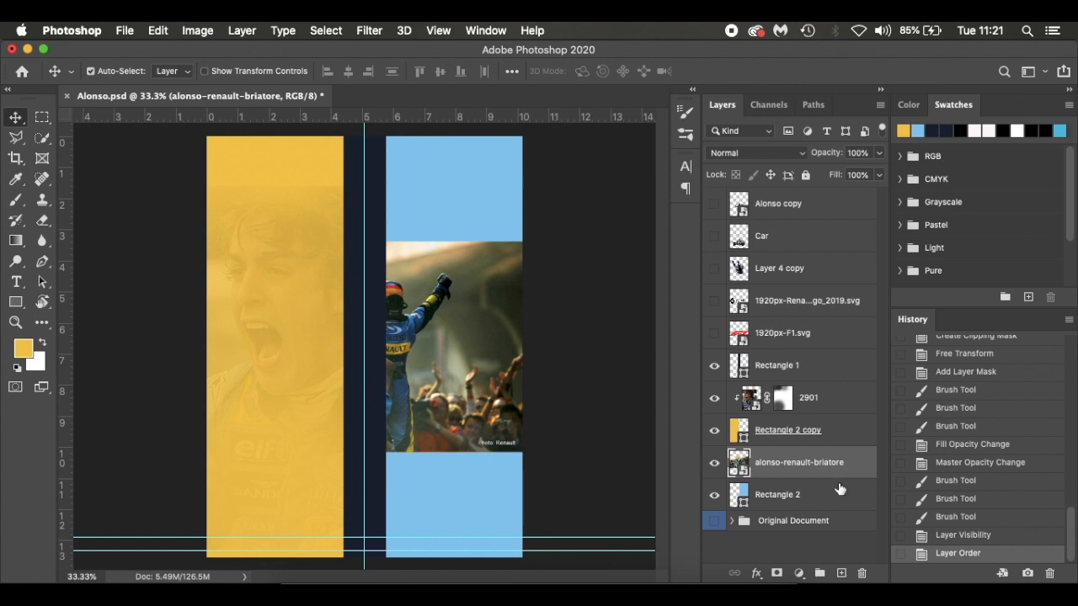
{"action": "left_click", "coordinate": [841, 478], "text": "alt"}
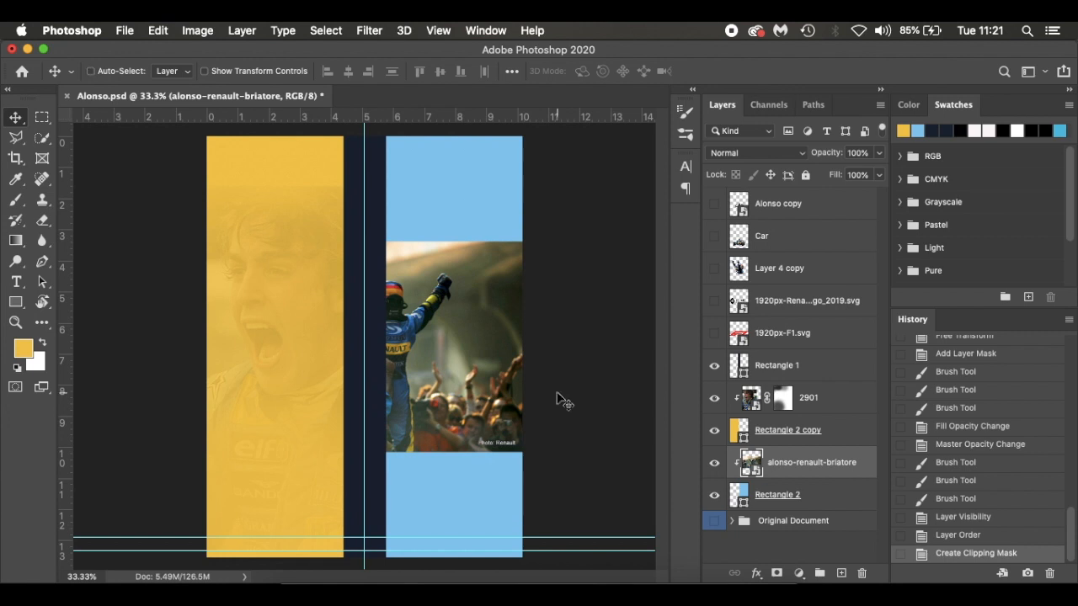
Scale the clipped alonso-renault-briatore photo to about 29% and position it so the celebrating driver is centred in the blue panel's upper part
{"action": "key", "text": "ctrl+t"}
{"action": "left_click_drag", "start_coordinate": [462, 356], "coordinate": [526, 278]}
{"action": "left_click_drag", "start_coordinate": [589, 377], "coordinate": [639, 409]}
{"action": "left_click_drag", "start_coordinate": [588, 263], "coordinate": [587, 281]}
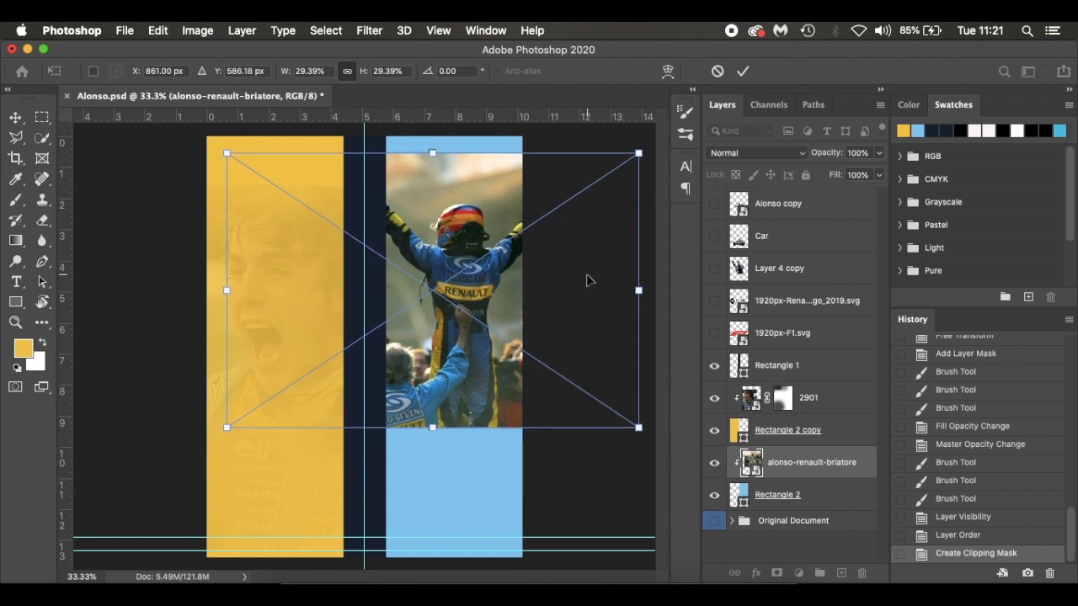
{"action": "key", "text": "Return"}
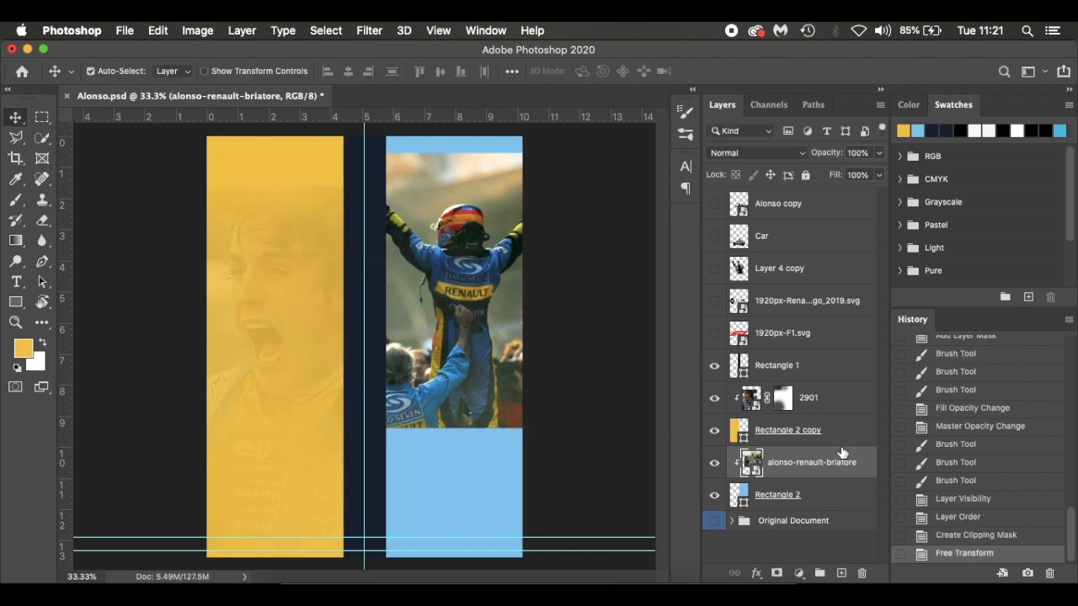
Set the alonso-renault-briatore layer's fill to 10% and its opacity to 80%
{"action": "left_click_drag", "start_coordinate": [788, 174], "coordinate": [760, 175]}
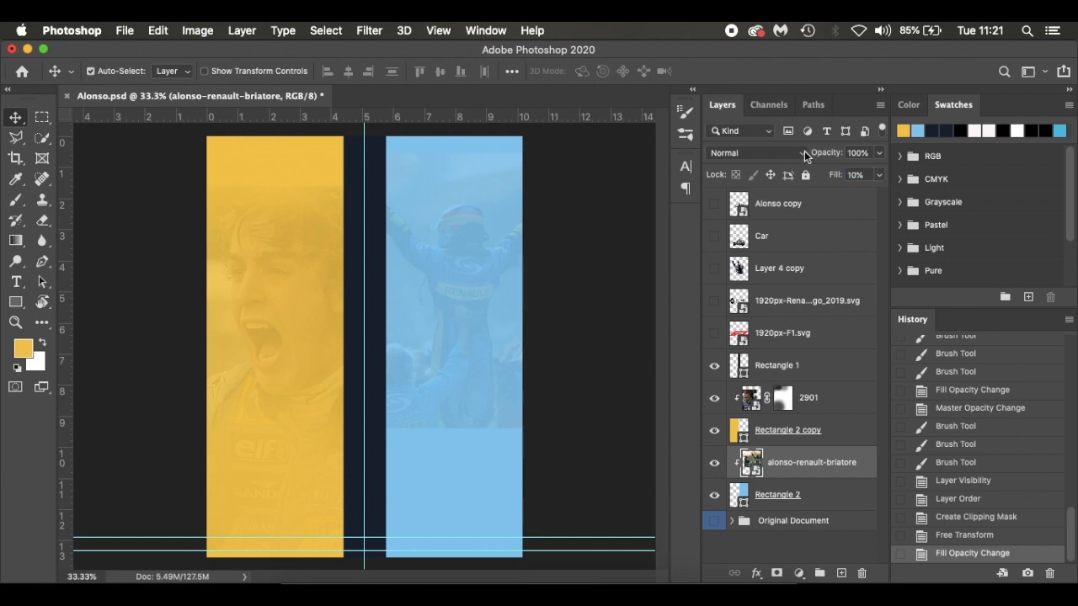
{"action": "key", "text": "8"}
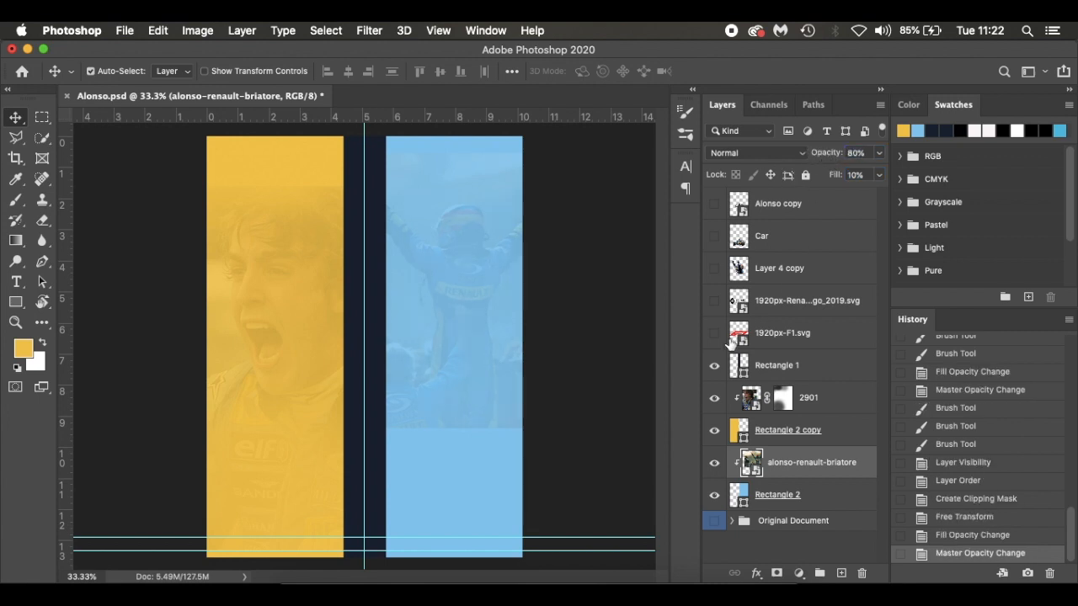
Add a layer mask to alonso-renault-briatore and fade the photo's bottom and top edges with a soft black 600 brush at 50% opacity
{"action": "left_click", "coordinate": [777, 573]}
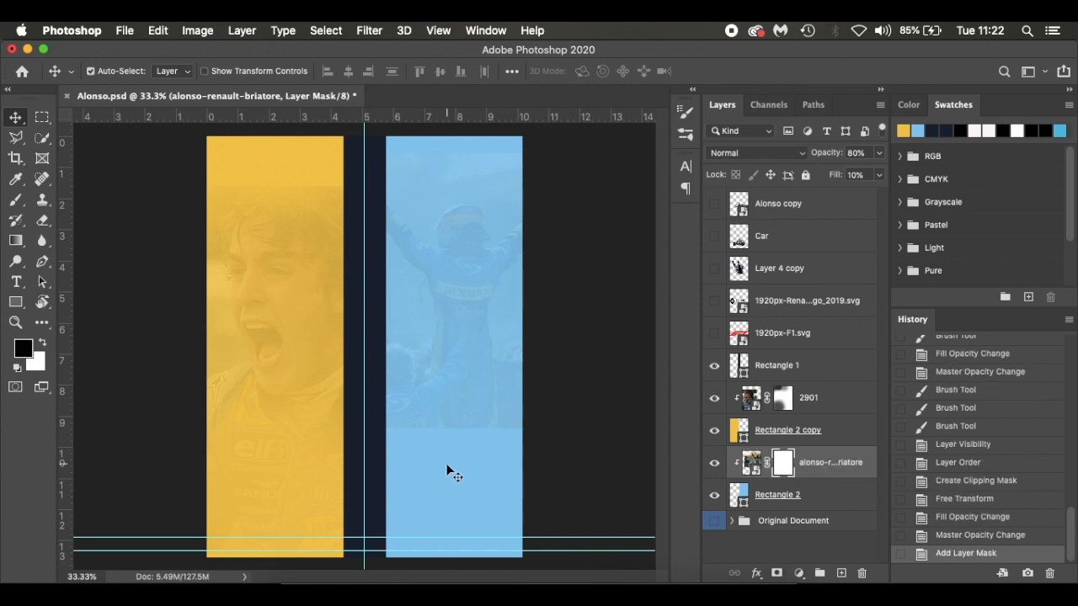
{"action": "key", "text": "b"}
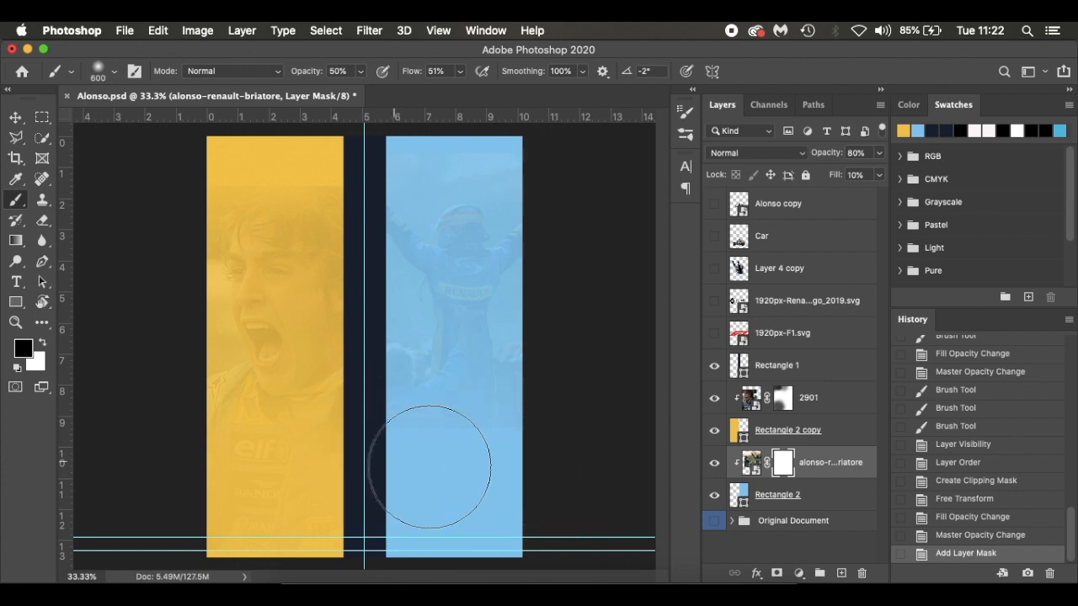
{"action": "left_click_drag", "start_coordinate": [443, 455], "coordinate": [573, 459]}
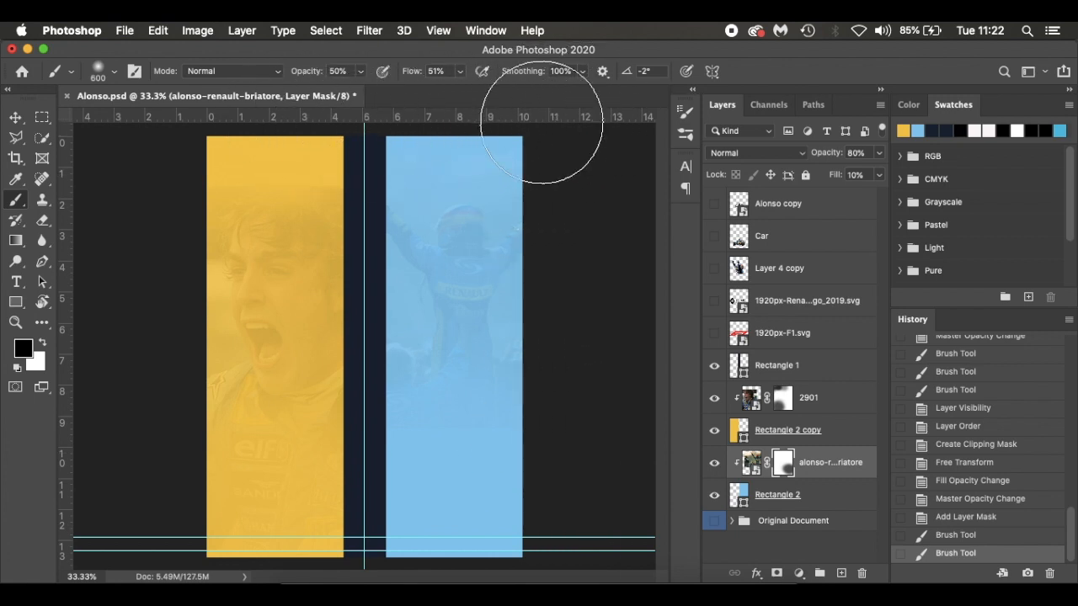
{"action": "mouse_move", "coordinate": [535, 137]}
{"action": "left_mouse_down"}
{"action": "mouse_move", "coordinate": [467, 114]}
{"action": "mouse_move", "coordinate": [550, 105]}
{"action": "mouse_move", "coordinate": [513, 115]}
{"action": "mouse_move", "coordinate": [581, 149]}
{"action": "left_mouse_up"}
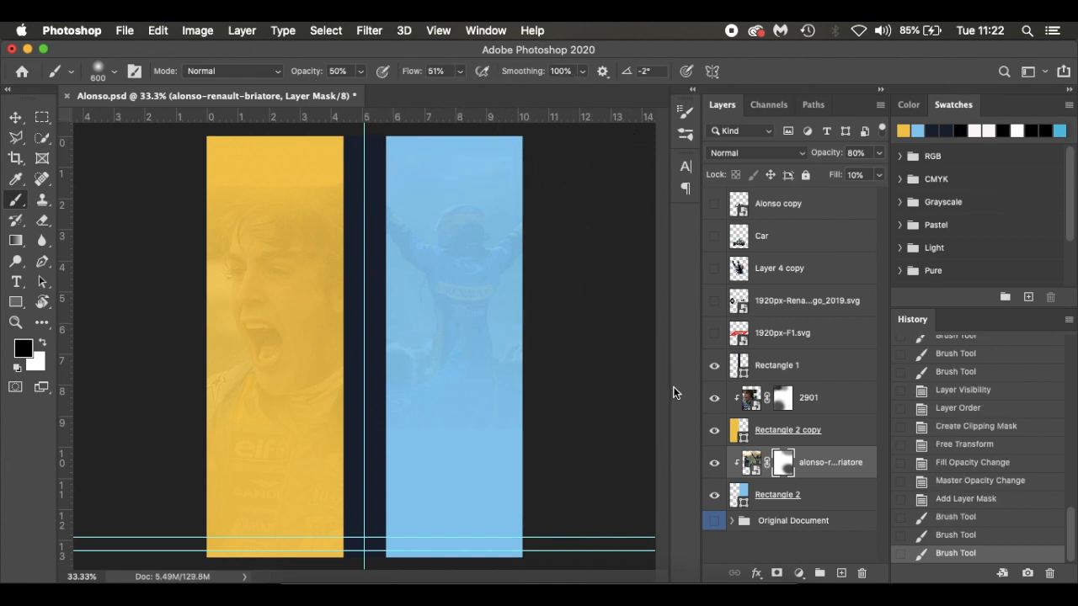
Hide the guides and group the layers from Rectangle 1 through Rectangle 2 into a group named Background
{"action": "key", "text": "super+semicolon"}
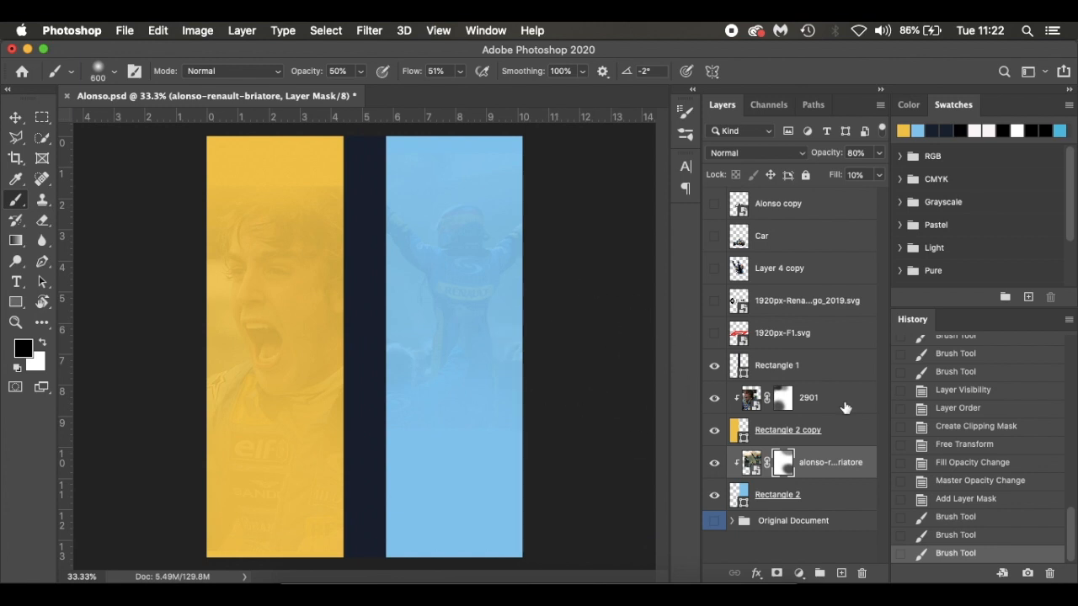
{"action": "left_click", "coordinate": [839, 366]}
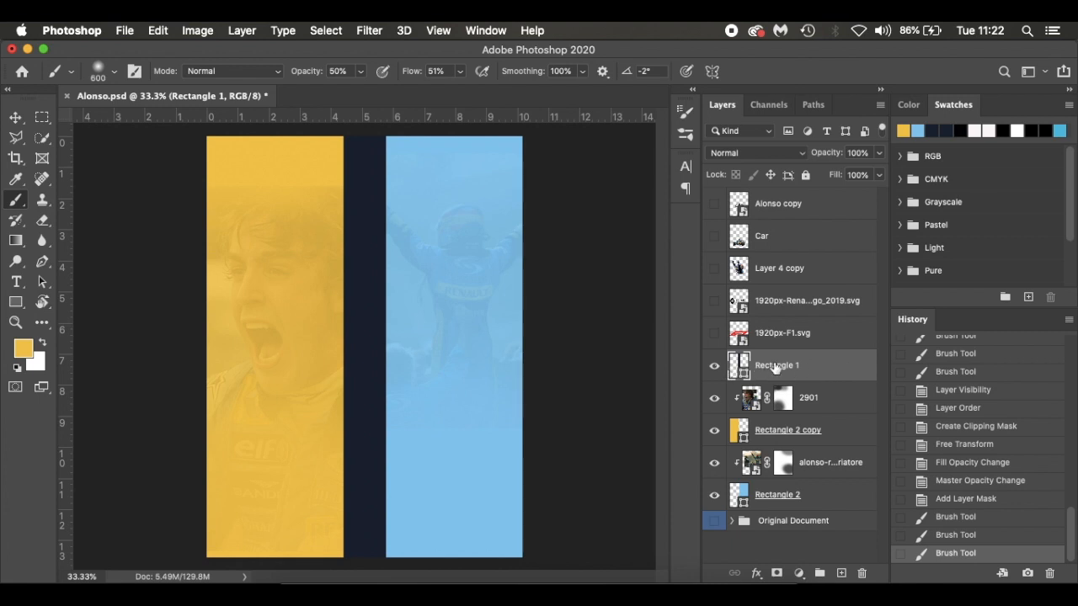
{"action": "left_click", "coordinate": [844, 502], "text": "shift"}
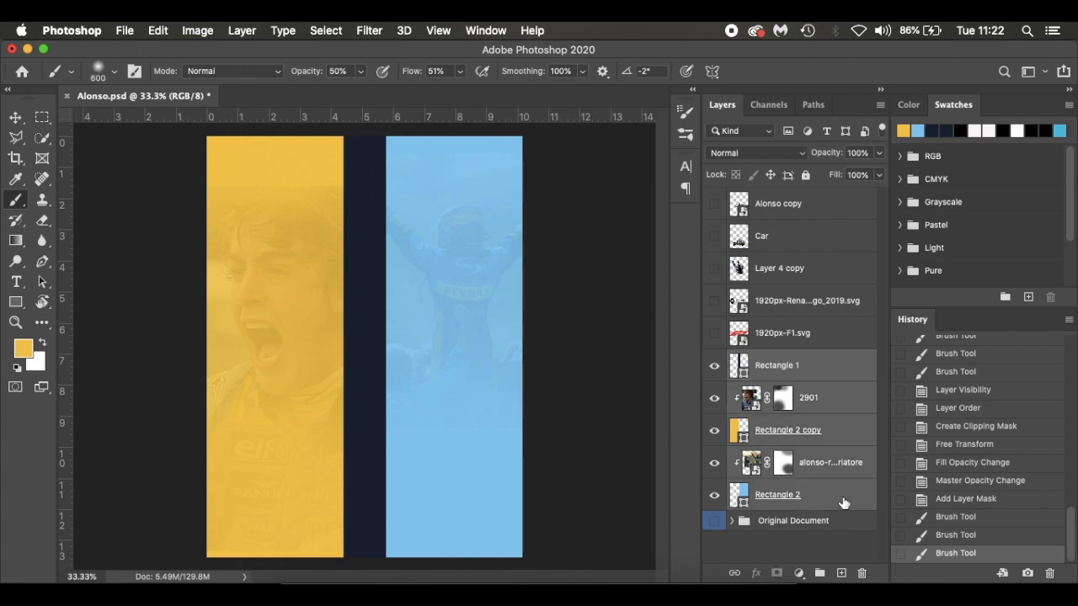
{"action": "key", "text": "super+g"}
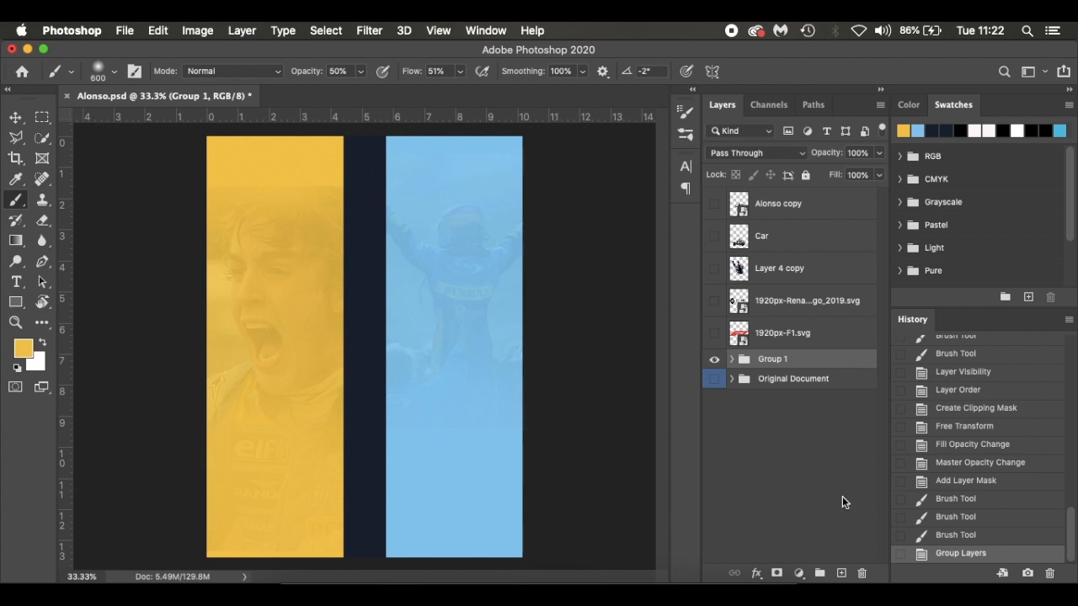
{"action": "double_click", "coordinate": [779, 360]}
{"action": "type", "text": "Background"}
{"action": "key", "text": "Return"}
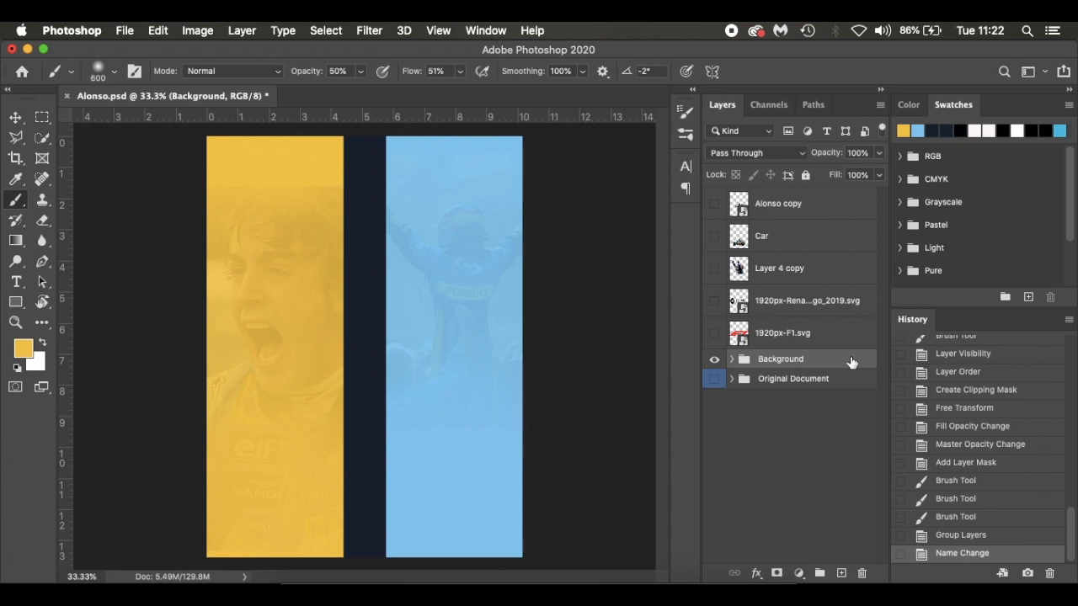
{"action": "key", "text": "super+comma"}
{"action": "key", "text": "super+comma"}
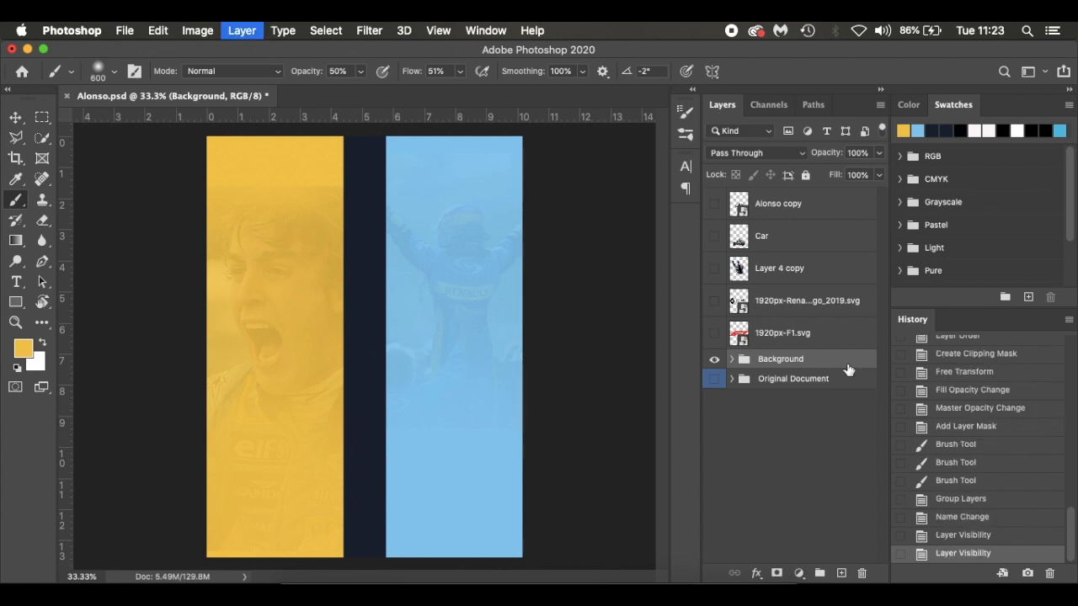
Duplicate the Background group and hide the 2901 and alonso-renault-briatore photos inside the copy
{"action": "key", "text": "super+j"}
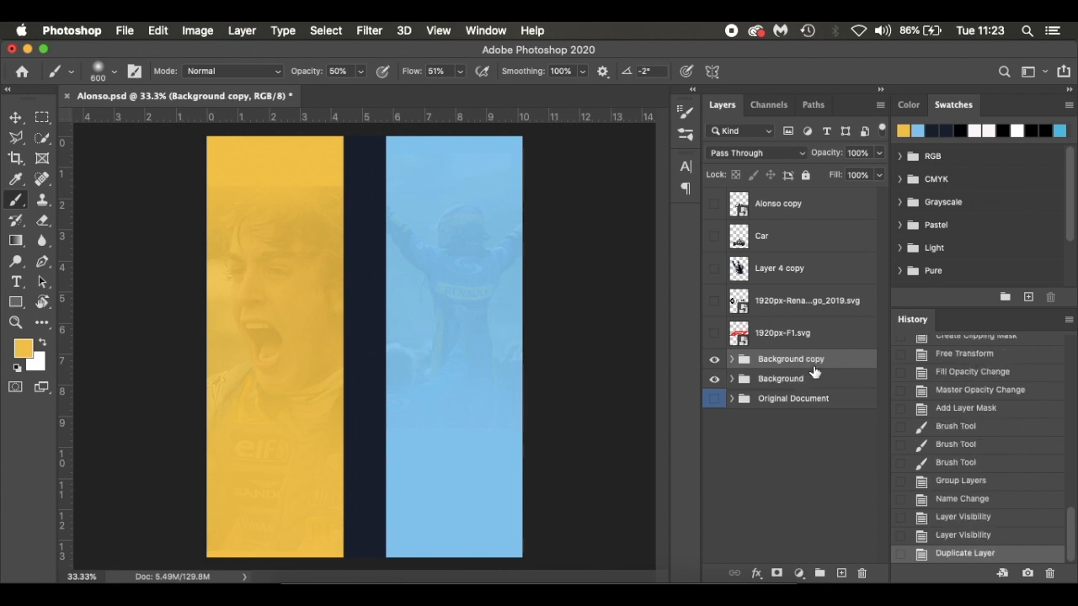
{"action": "left_click", "coordinate": [731, 359]}
{"action": "left_click", "coordinate": [714, 418]}
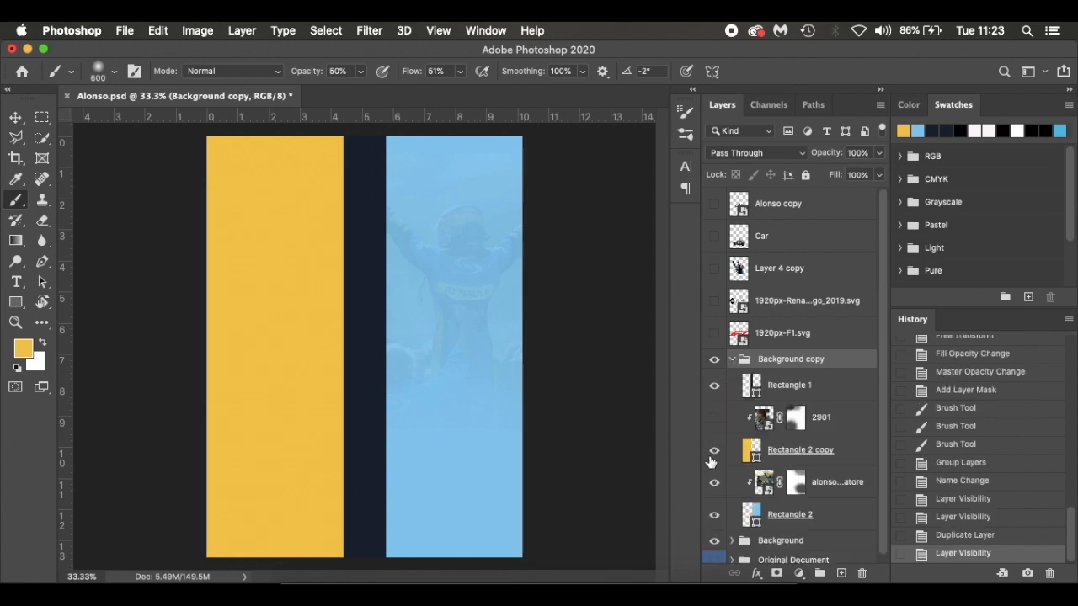
{"action": "left_click", "coordinate": [713, 484]}
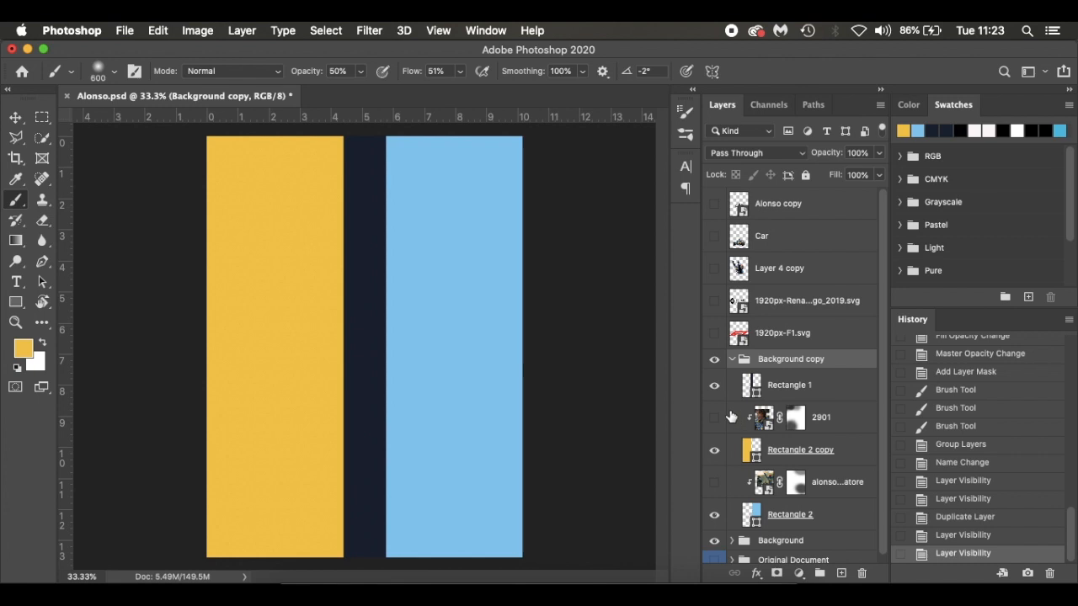
{"action": "left_click", "coordinate": [732, 360]}
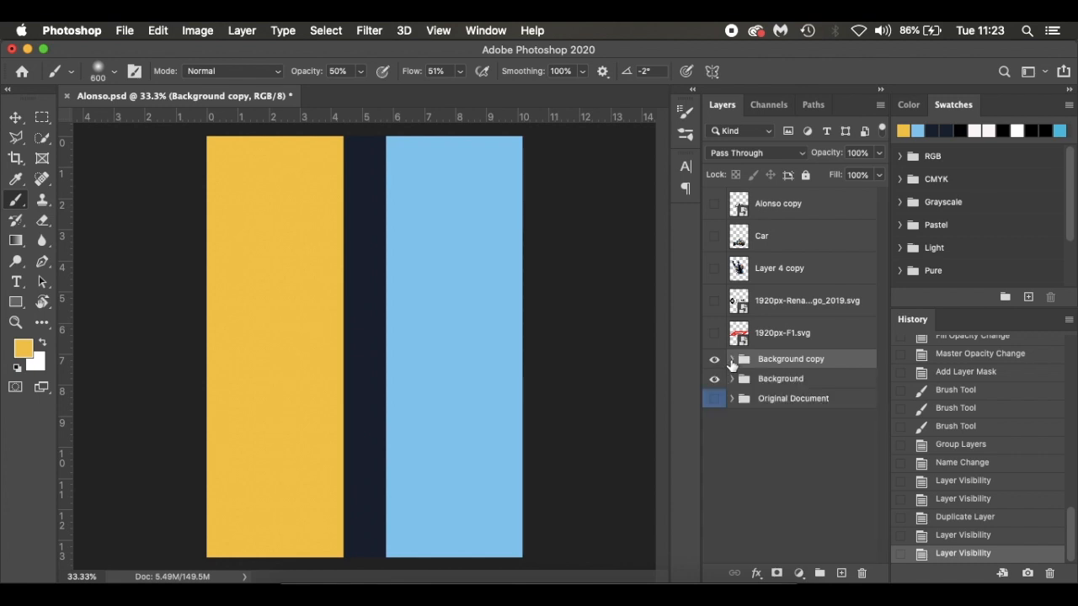
Move the Background copy group straight down to a Y position of about 1726 px
{"action": "key", "text": "ctrl+t"}
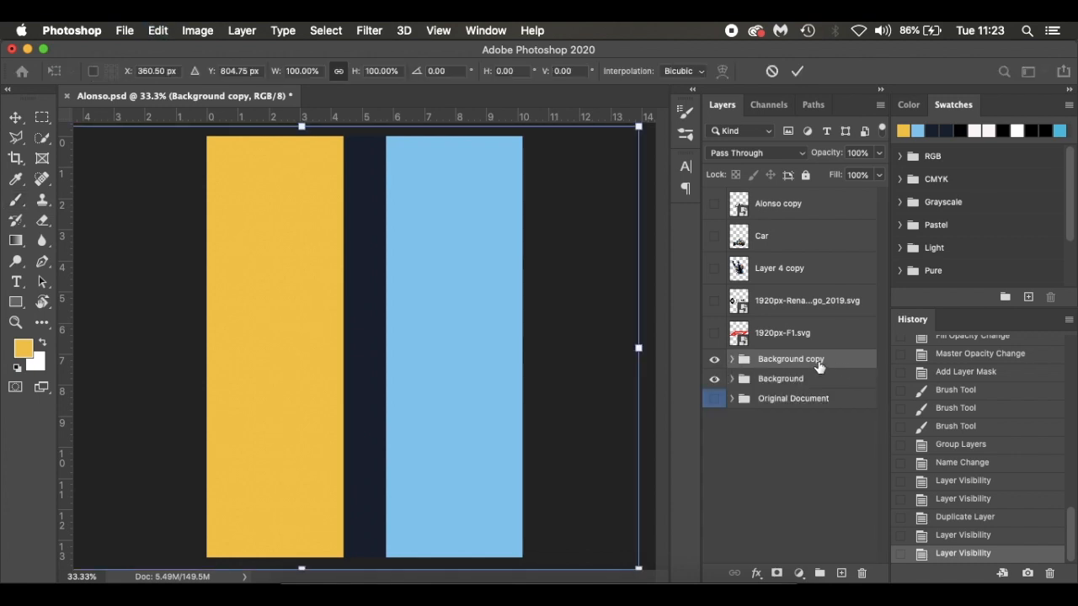
{"action": "left_click_drag", "start_coordinate": [525, 235], "coordinate": [522, 477]}
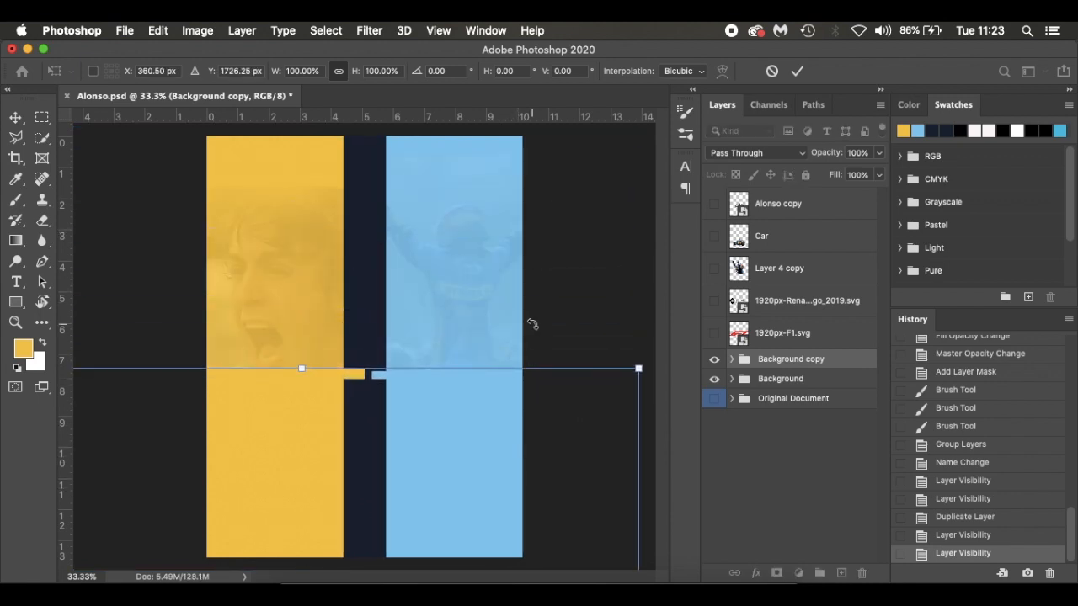
{"action": "key", "text": "Return"}
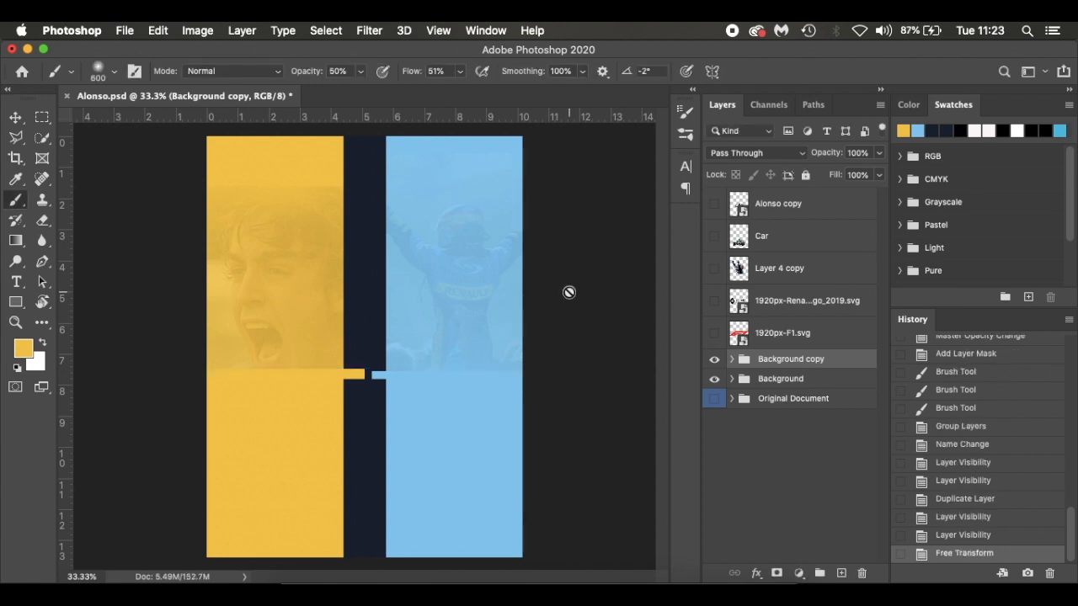
Shift the navy stripe Rectangle 1 in the Background copy group slightly up to cover the yellow and blue gap at its top
{"action": "key", "text": "v"}
{"action": "left_click", "coordinate": [396, 426]}
{"action": "scroll", "coordinate": [785, 484], "scroll_direction": "down", "scroll_amount": 1}
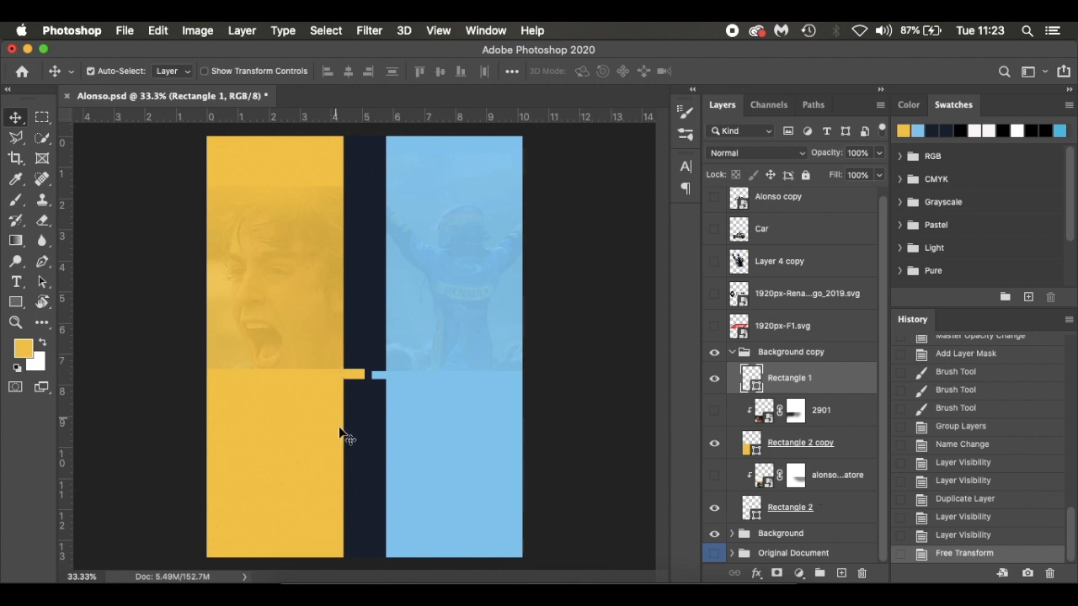
{"action": "left_click_drag", "start_coordinate": [356, 457], "coordinate": [355, 448]}
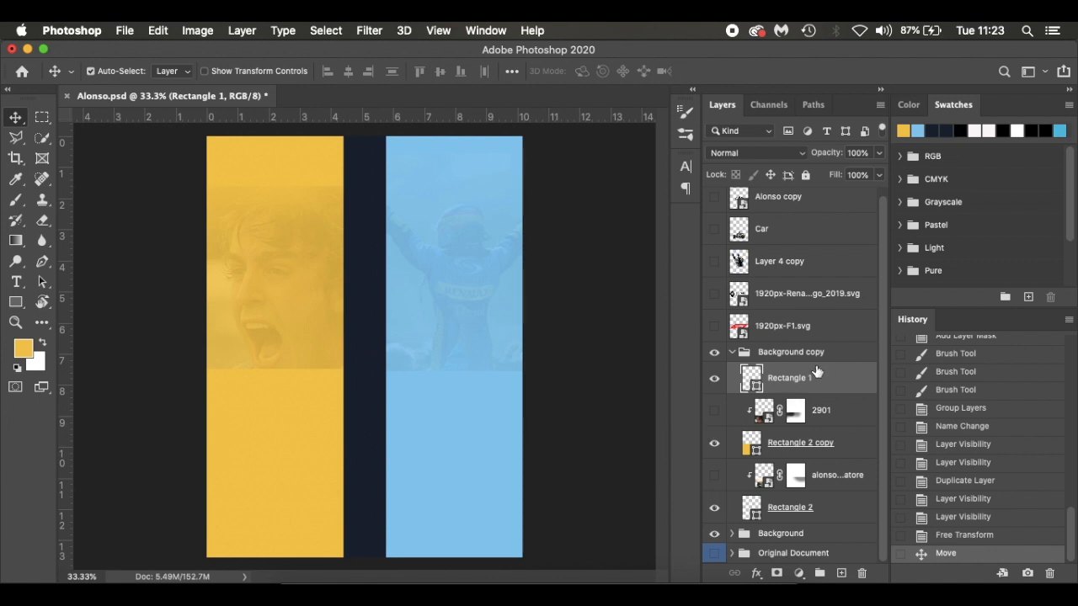
{"action": "left_click", "coordinate": [732, 353]}
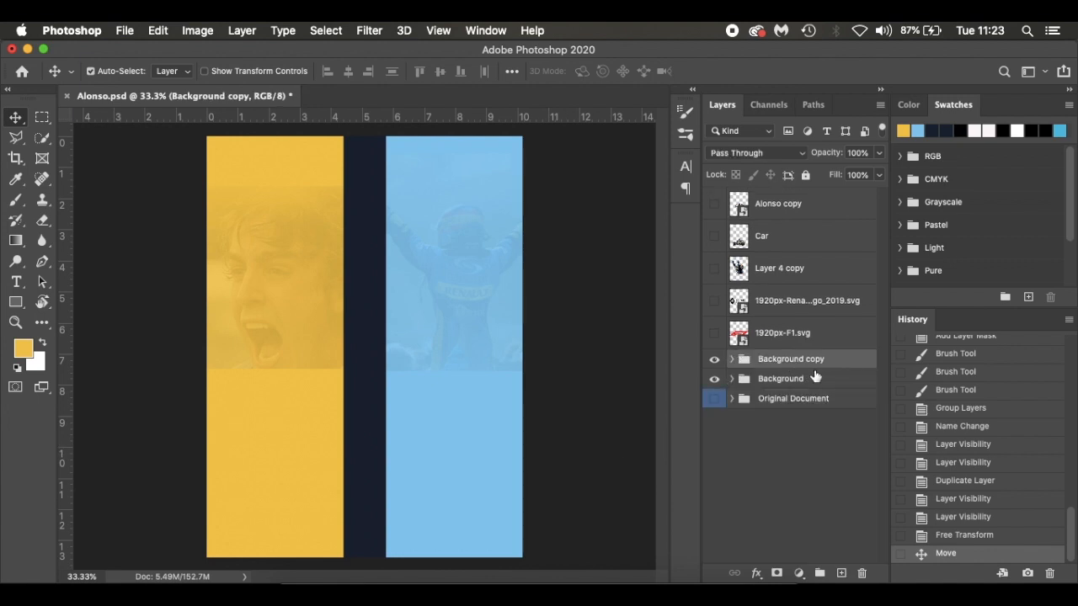
Lower the Background copy group to about Y 1952 px and skew it horizontally about 35° so the stripes angle toward the lower right
{"action": "key", "text": "super+t"}
{"action": "left_click_drag", "start_coordinate": [494, 454], "coordinate": [491, 500]}
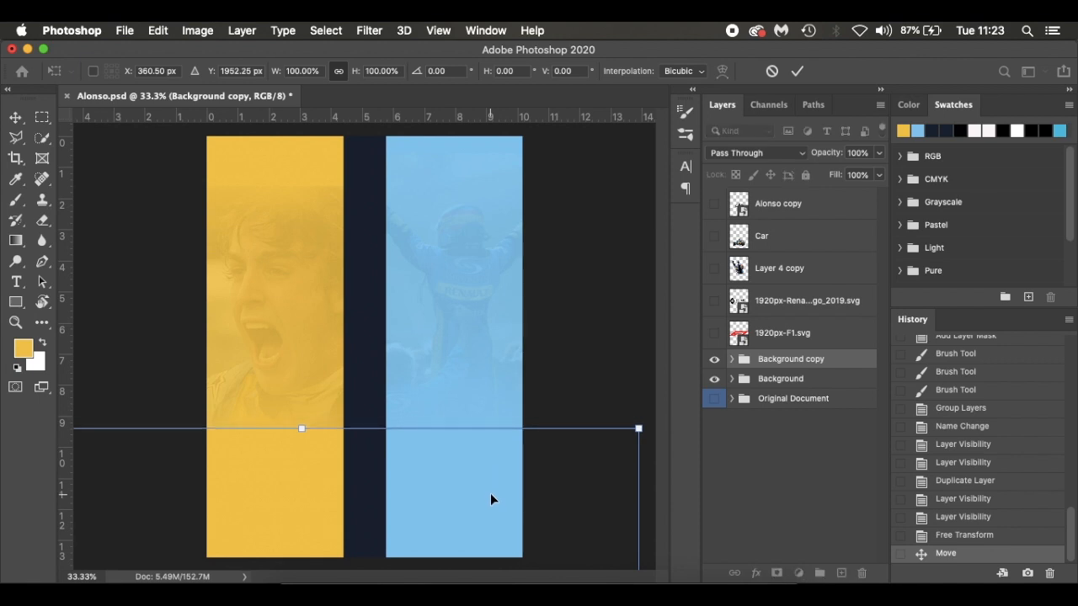
{"action": "key", "text": "super+0"}
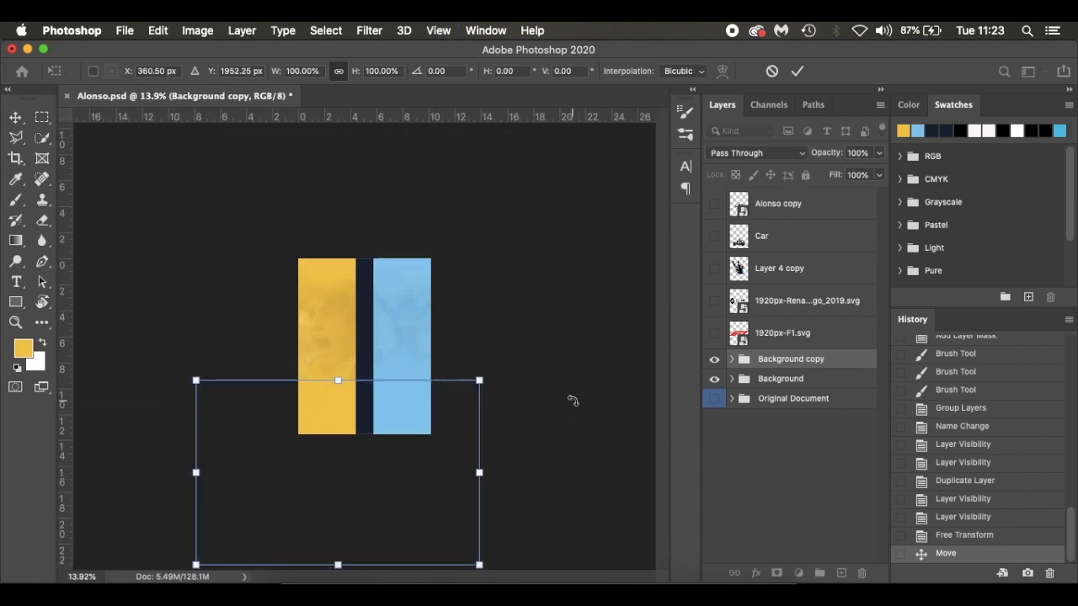
{"action": "right_click", "coordinate": [383, 427]}
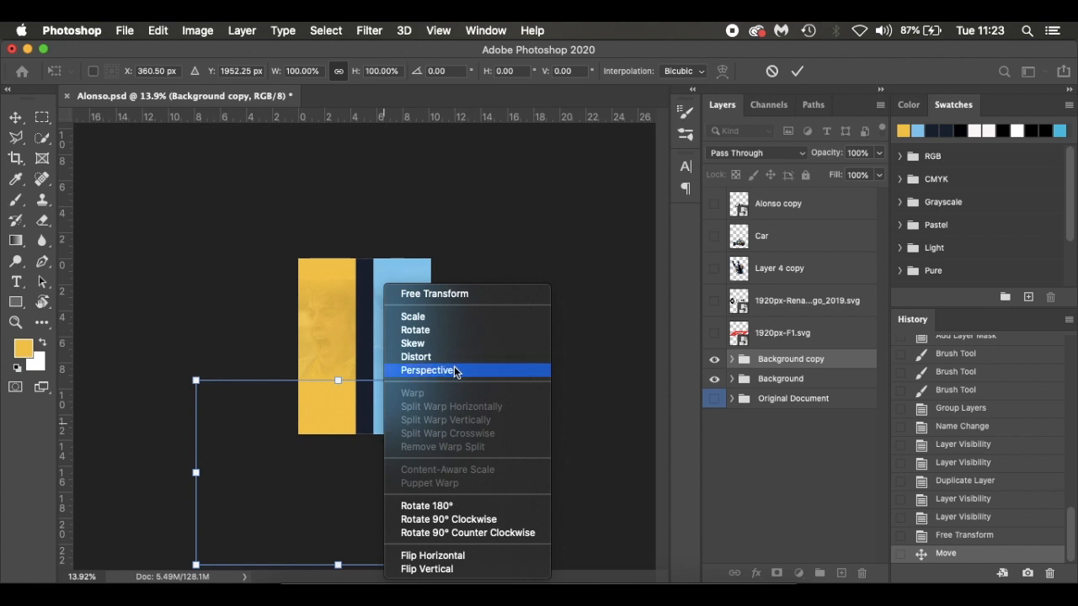
{"action": "left_click", "coordinate": [452, 345]}
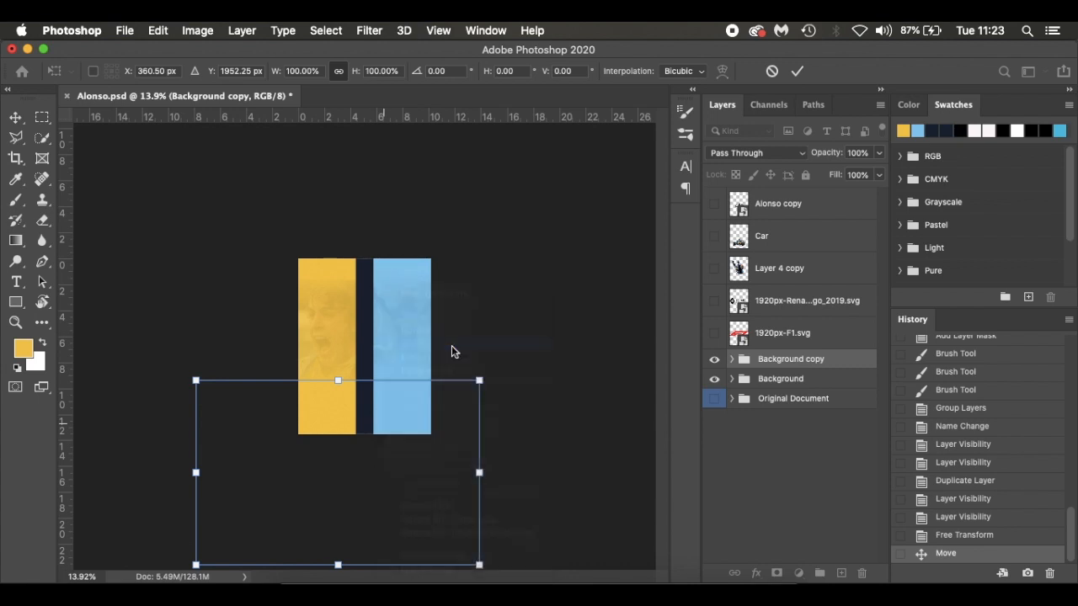
{"action": "left_click_drag", "start_coordinate": [339, 566], "coordinate": [470, 531]}
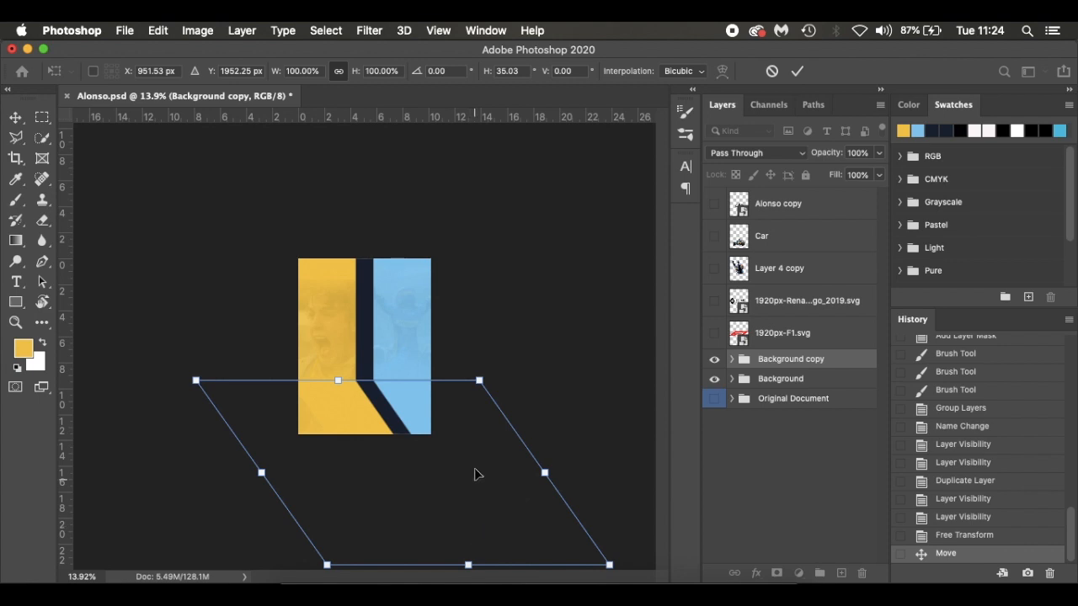
{"action": "scroll", "coordinate": [455, 375], "scroll_direction": "up", "scroll_amount": 5}
{"action": "scroll", "coordinate": [453, 375], "scroll_direction": "up", "scroll_amount": 1}
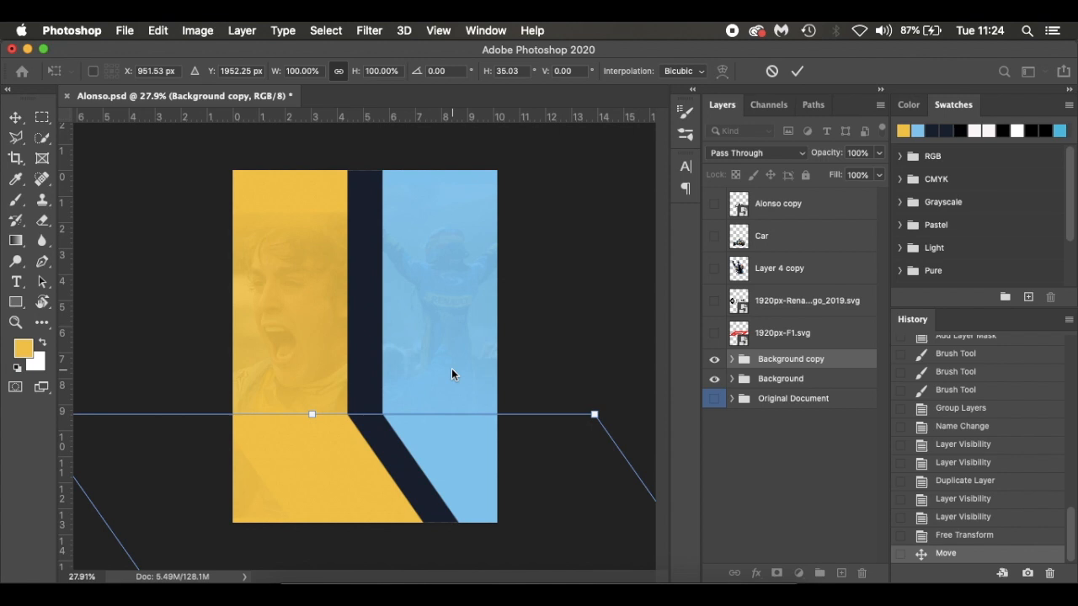
{"action": "key", "text": "Return"}
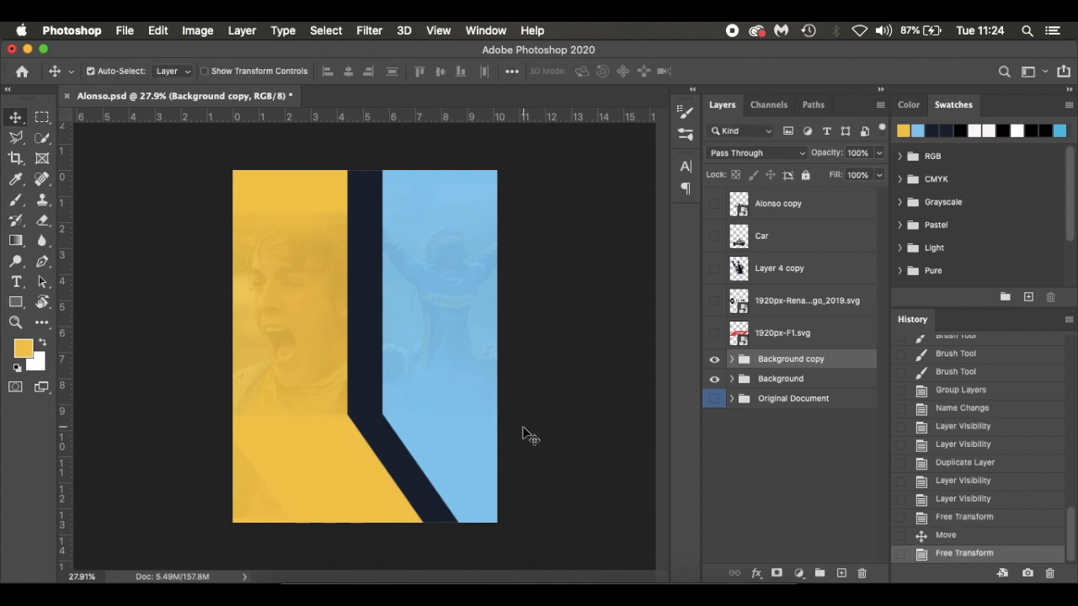
{"action": "scroll", "coordinate": [523, 433], "scroll_direction": "down", "scroll_amount": 2}
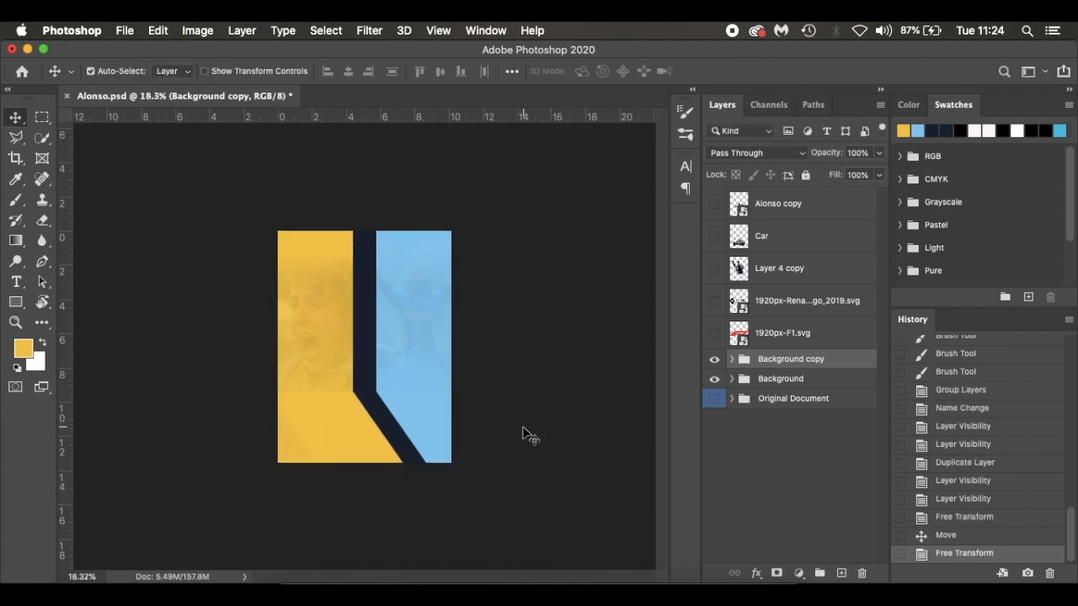
Try to shrink the Background copy group from its bottom edge and shift it so its angled stripe meets the vertical navy stripe
{"action": "key", "text": "super+t"}
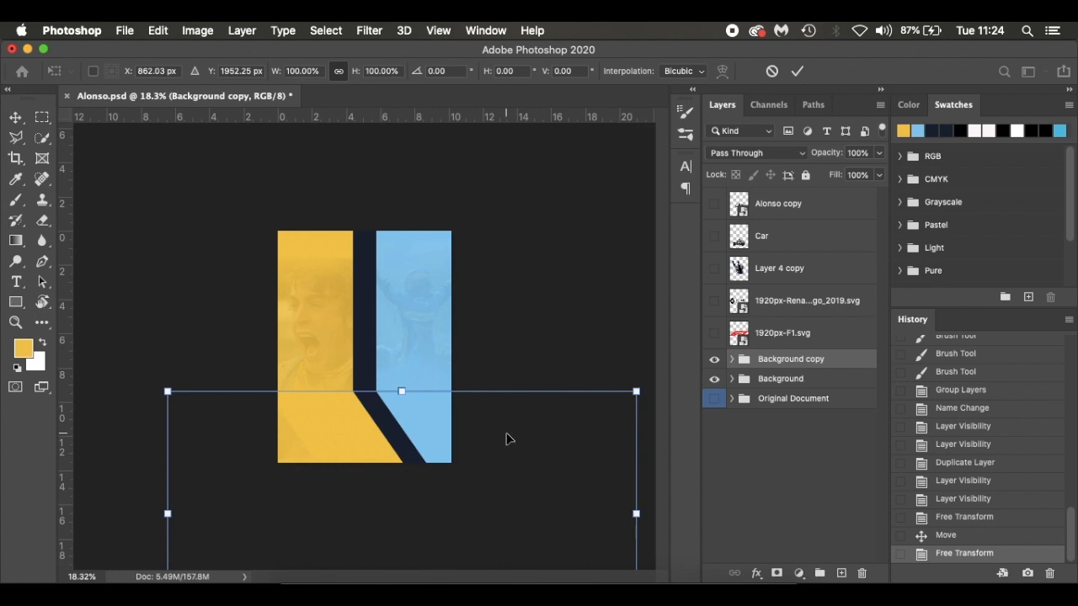
{"action": "scroll", "coordinate": [531, 339], "scroll_direction": "down", "scroll_amount": 2}
{"action": "key", "text": "super+0"}
{"action": "left_click_drag", "start_coordinate": [392, 563], "coordinate": [389, 517]}
{"action": "left_click_drag", "start_coordinate": [404, 447], "coordinate": [398, 445]}
{"action": "key", "text": "Return"}
{"action": "key", "text": "super+0"}
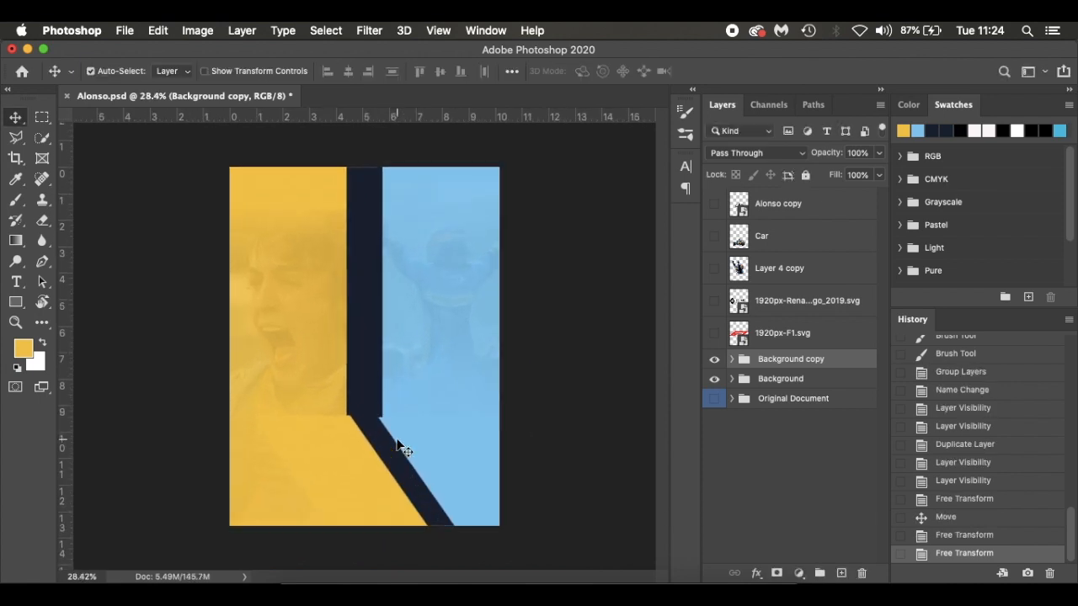
Compare the angled stripes with the Original Document group by switching the visibility of the layer groups
{"action": "scroll", "coordinate": [396, 440], "scroll_direction": "up", "scroll_amount": 3}
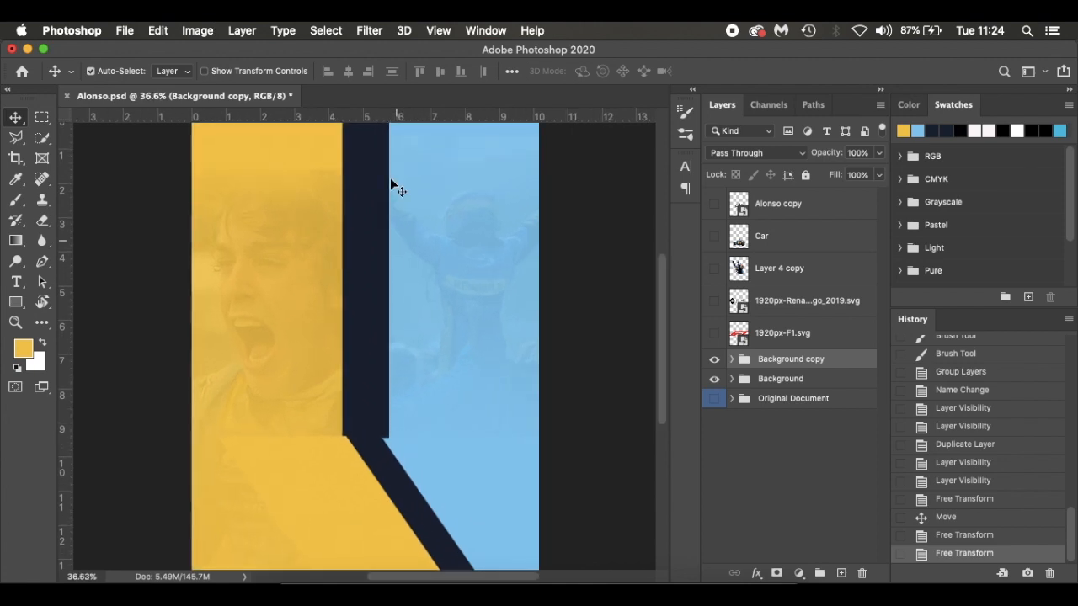
{"action": "left_click", "coordinate": [714, 359]}
{"action": "left_click", "coordinate": [714, 379]}
{"action": "left_click", "coordinate": [714, 399]}
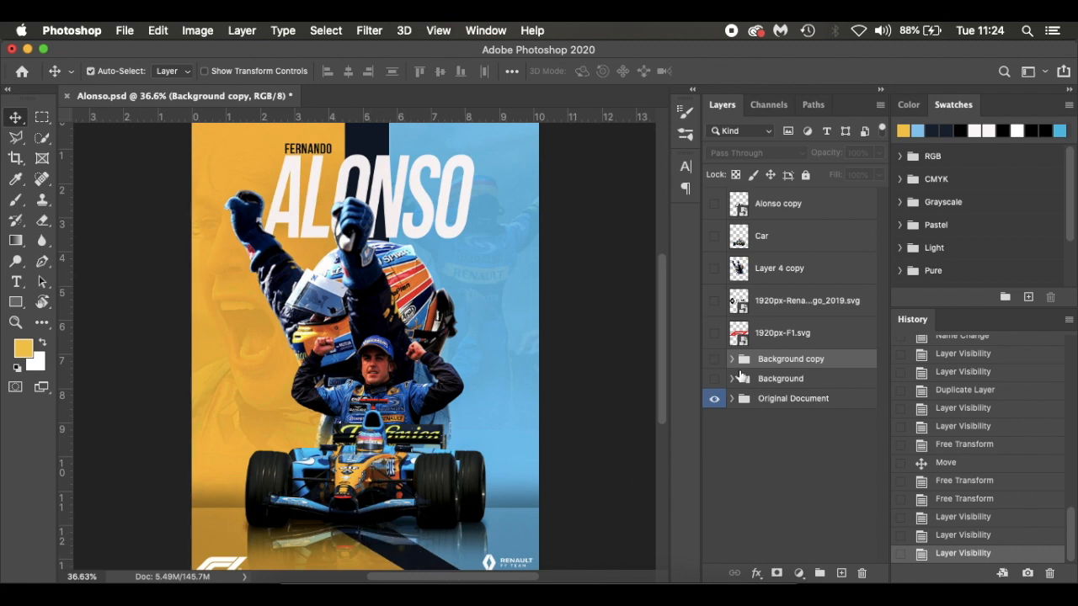
{"action": "left_click", "coordinate": [714, 398]}
{"action": "left_click", "coordinate": [714, 379]}
{"action": "left_click", "coordinate": [714, 358]}
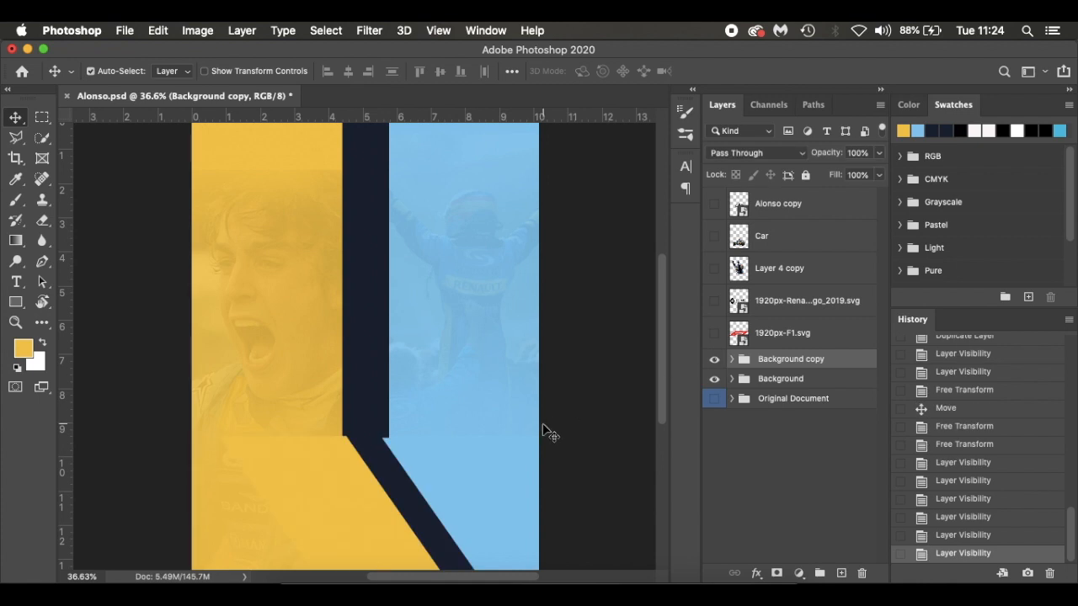
Try resizing the Background copy group to about 89% width and 103% height, positioned where the vertical stripe ends
{"action": "key", "text": "super+t"}
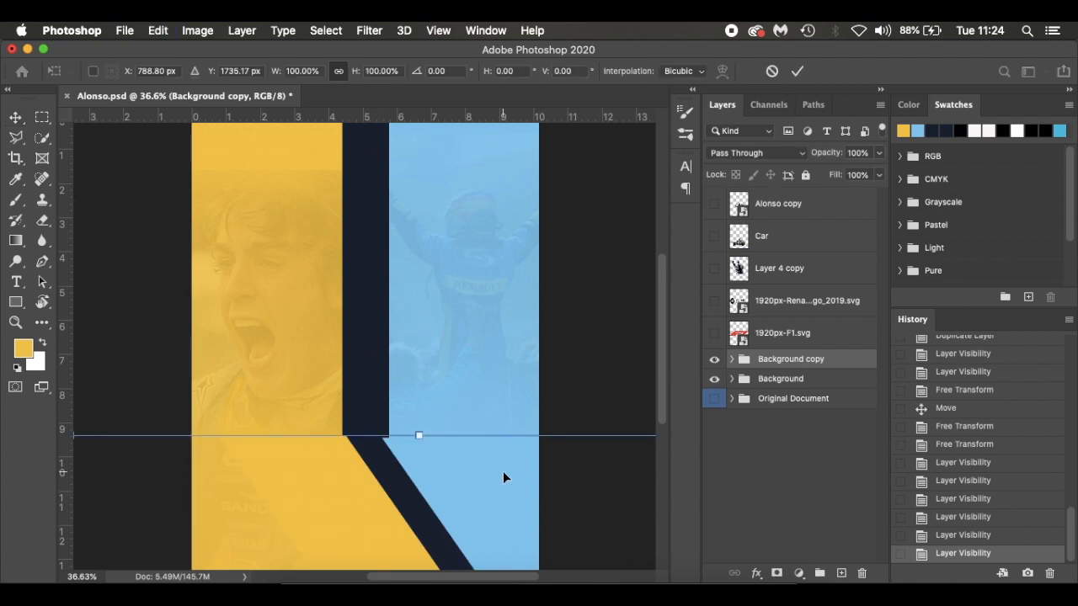
{"action": "key", "text": "super+0"}
{"action": "left_click_drag", "start_coordinate": [221, 476], "coordinate": [183, 474]}
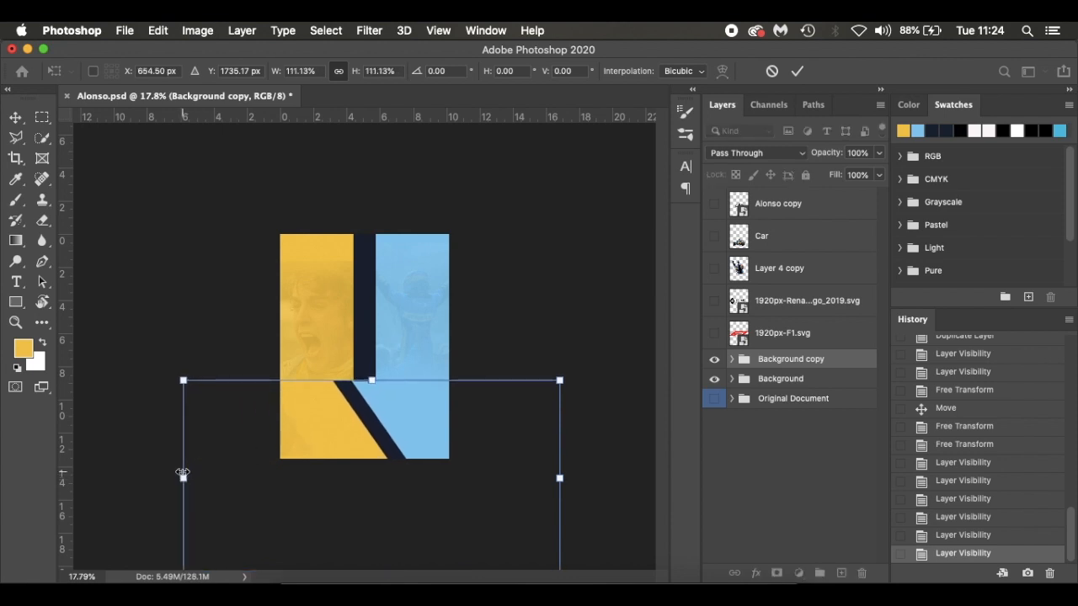
{"action": "scroll", "coordinate": [184, 470], "scroll_direction": "down", "scroll_amount": 3}
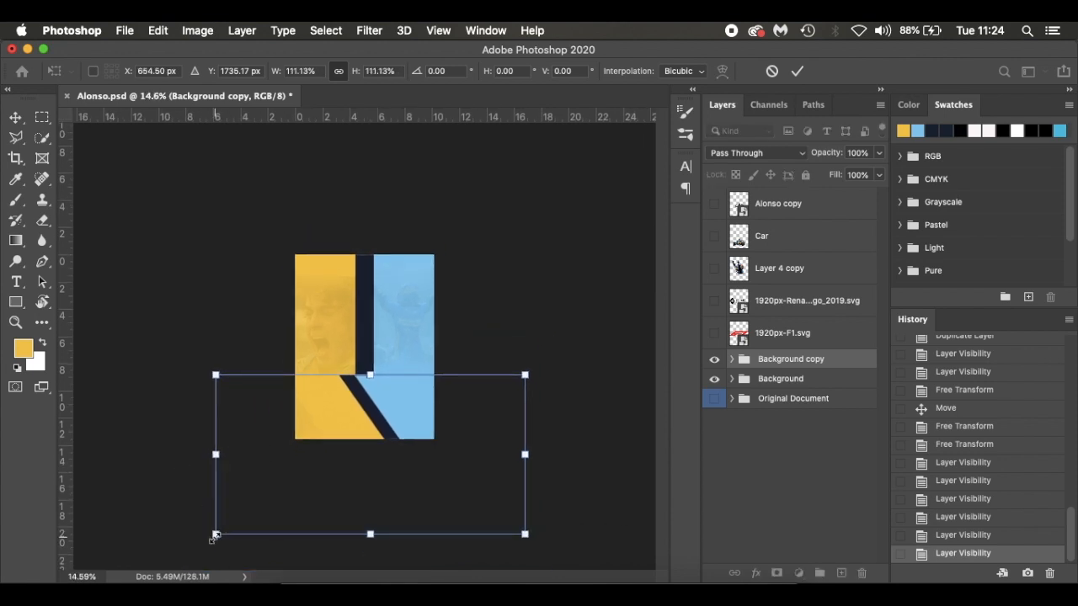
{"action": "left_click_drag", "start_coordinate": [214, 536], "coordinate": [255, 536]}
{"action": "mouse_move", "coordinate": [389, 535]}
{"action": "left_mouse_down"}
{"action": "mouse_move", "coordinate": [390, 489]}
{"action": "mouse_move", "coordinate": [390, 520]}
{"action": "left_mouse_up"}
{"action": "scroll", "coordinate": [472, 459], "scroll_direction": "up", "scroll_amount": 3}
{"action": "left_click_drag", "start_coordinate": [428, 465], "coordinate": [424, 453]}
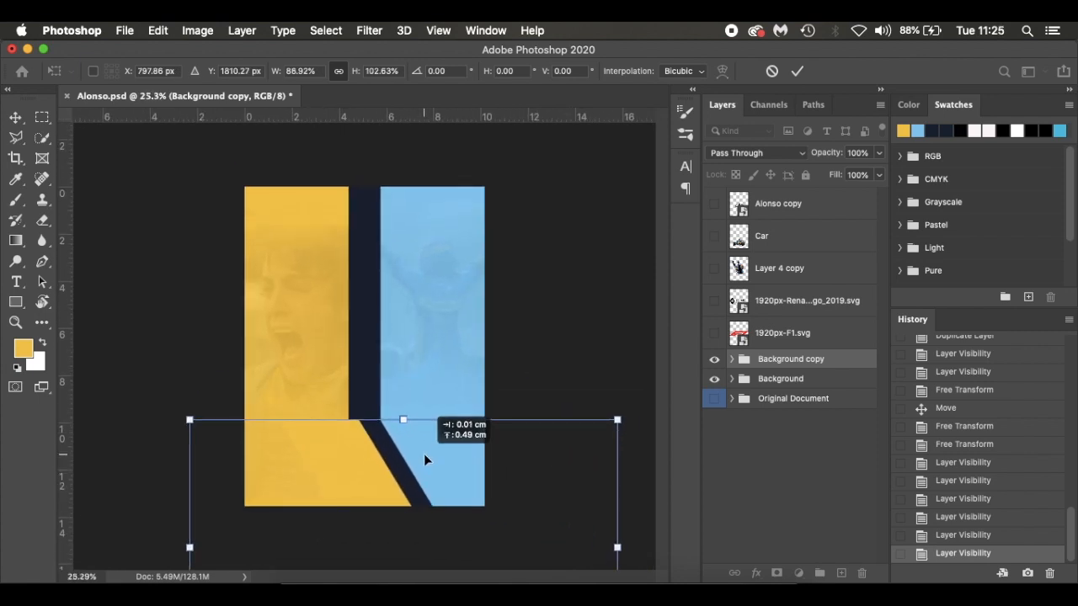
{"action": "key", "text": "Return"}
Try to flatten and widen the Background copy group further and adjust how its stripes join the vertical ones
{"action": "scroll", "coordinate": [422, 474], "scroll_direction": "down", "scroll_amount": 3}
{"action": "key", "text": "super+t"}
{"action": "left_click_drag", "start_coordinate": [385, 537], "coordinate": [386, 454]}
{"action": "mouse_move", "coordinate": [427, 421]}
{"action": "left_mouse_down"}
{"action": "mouse_move", "coordinate": [414, 437]}
{"action": "mouse_move", "coordinate": [428, 434]}
{"action": "left_mouse_up"}
{"action": "scroll", "coordinate": [425, 435], "scroll_direction": "up", "scroll_amount": 3}
{"action": "left_click_drag", "start_coordinate": [221, 472], "coordinate": [136, 471]}
{"action": "left_click_drag", "start_coordinate": [478, 483], "coordinate": [525, 484]}
{"action": "key", "text": "Return"}
{"action": "key", "text": "super+0"}
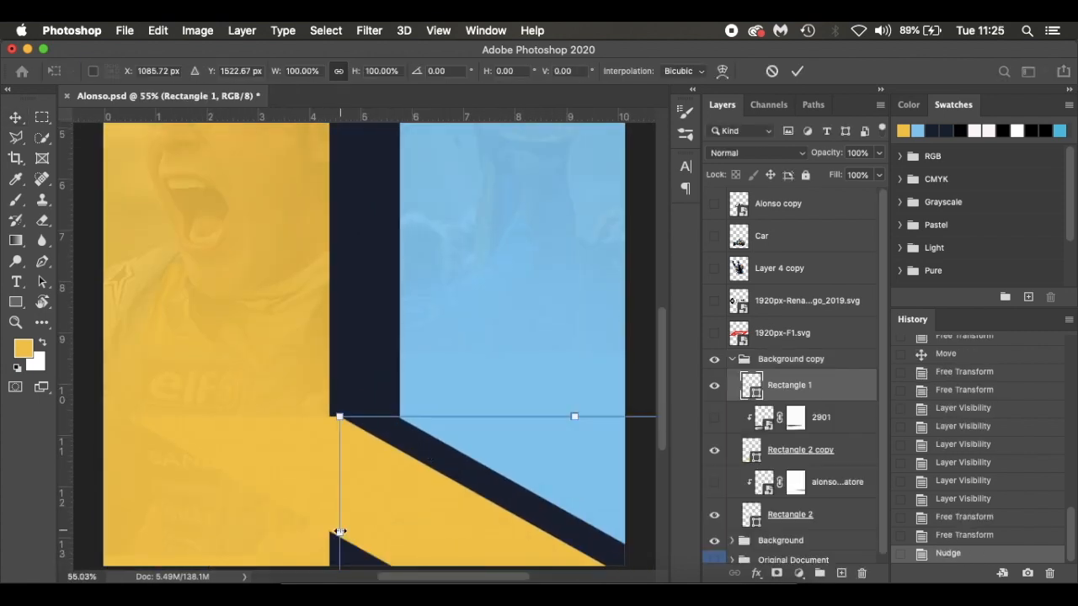
{"action": "left_click_drag", "start_coordinate": [376, 509], "coordinate": [500, 502]}
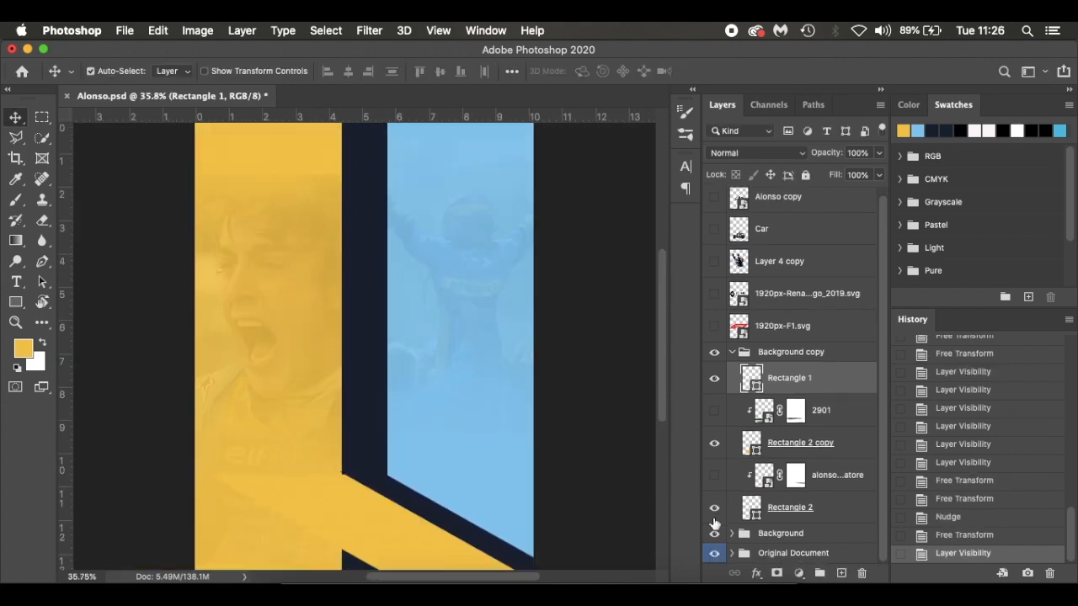
Check the stripe angle against the Original Document by toggling the Background copy, Background and Original Document groups
{"action": "left_click", "coordinate": [714, 533]}
{"action": "left_click", "coordinate": [714, 353]}
{"action": "left_click", "coordinate": [714, 353]}
{"action": "left_click", "coordinate": [714, 553]}
{"action": "left_click", "coordinate": [715, 534]}
Skew and flatten the Background copy group so its stripes angle toward the lower right and join the vertical stripes above
{"action": "key", "text": "super+t"}
{"action": "scroll", "coordinate": [431, 482], "scroll_direction": "down", "scroll_amount": 3}
{"action": "left_click_drag", "start_coordinate": [507, 525], "coordinate": [481, 534]}
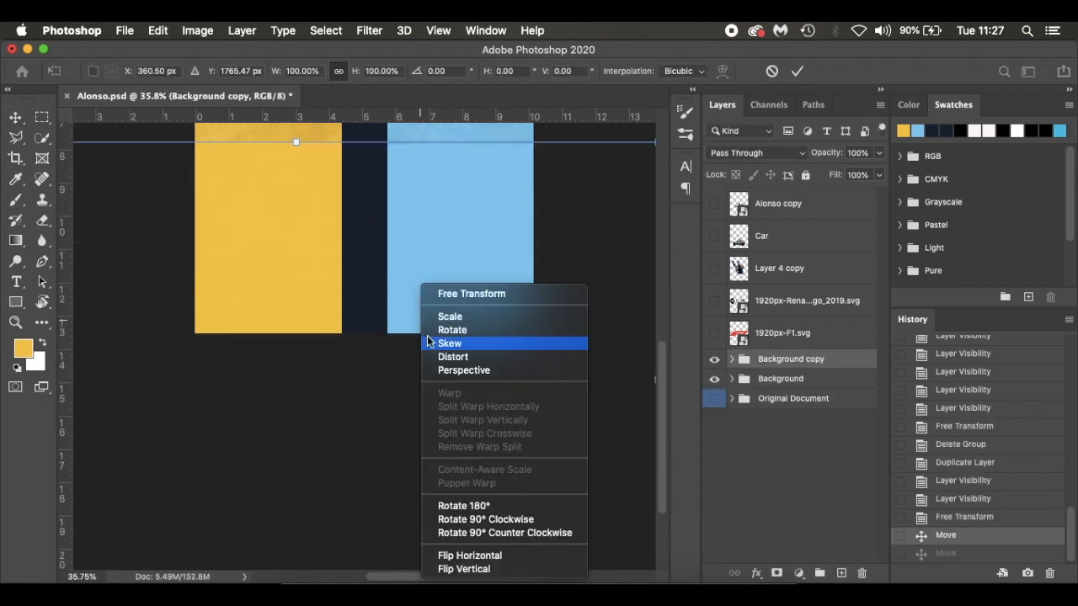
{"action": "left_click", "coordinate": [429, 339]}
{"action": "left_click_drag", "start_coordinate": [335, 566], "coordinate": [436, 560]}
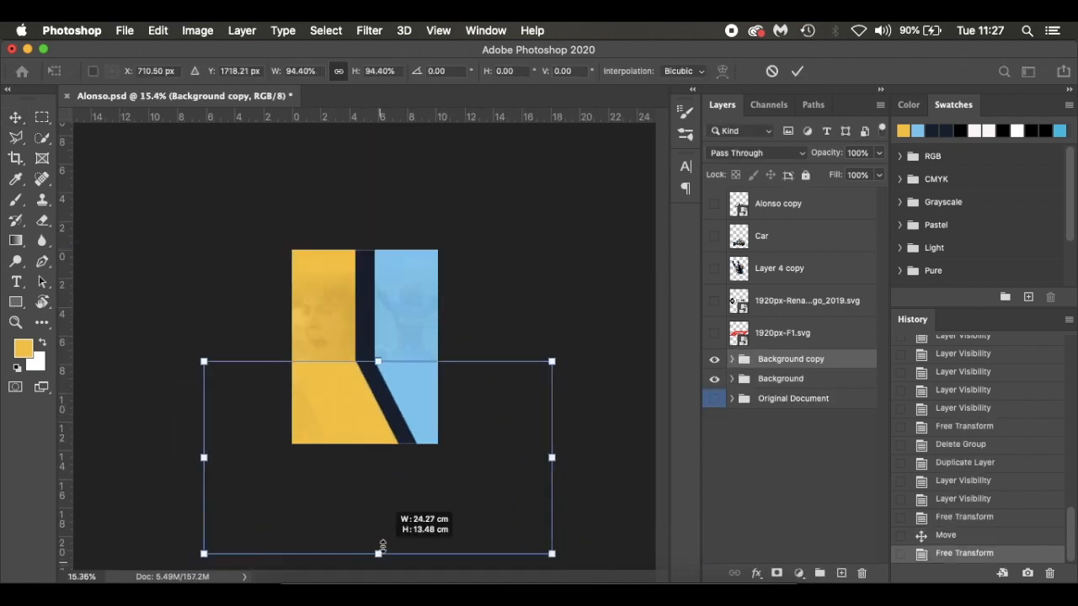
{"action": "left_click_drag", "start_coordinate": [378, 548], "coordinate": [397, 454]}
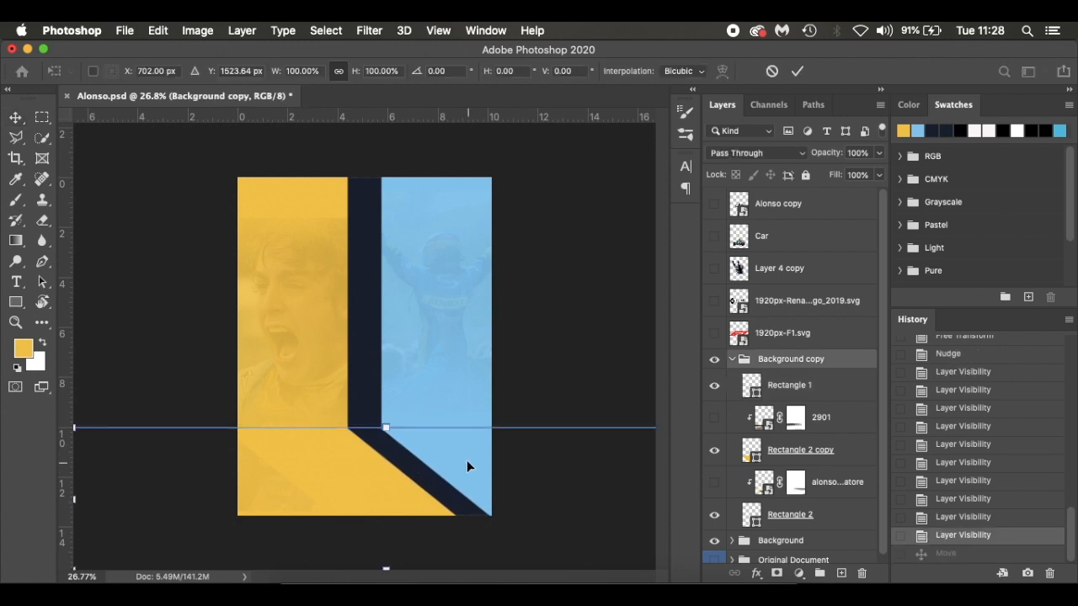
{"action": "key", "text": "Return"}
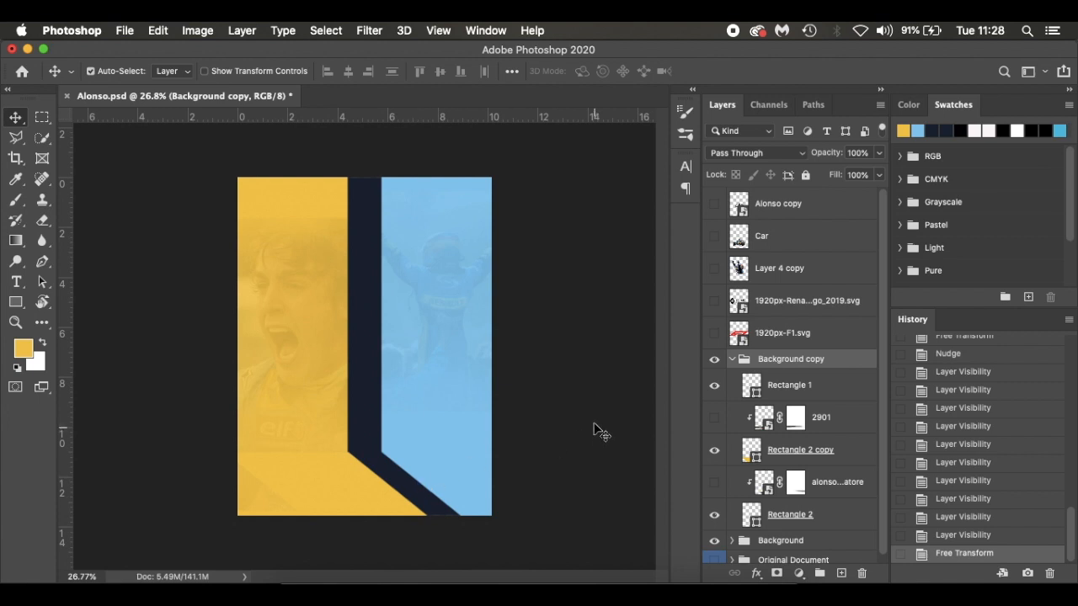
{"action": "left_click", "coordinate": [736, 368]}
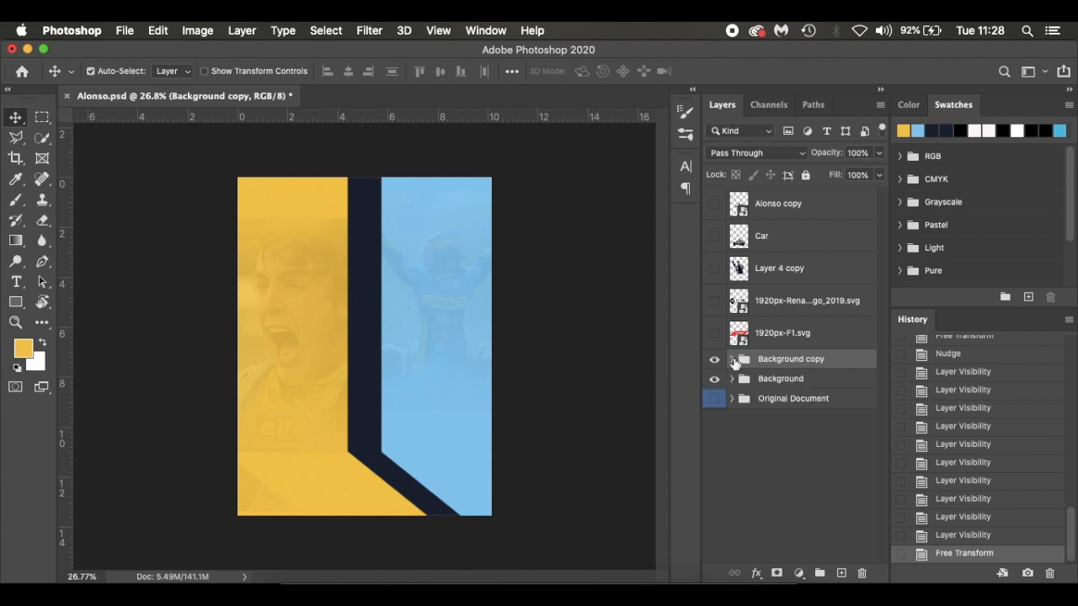
{"action": "key", "text": "super+t"}
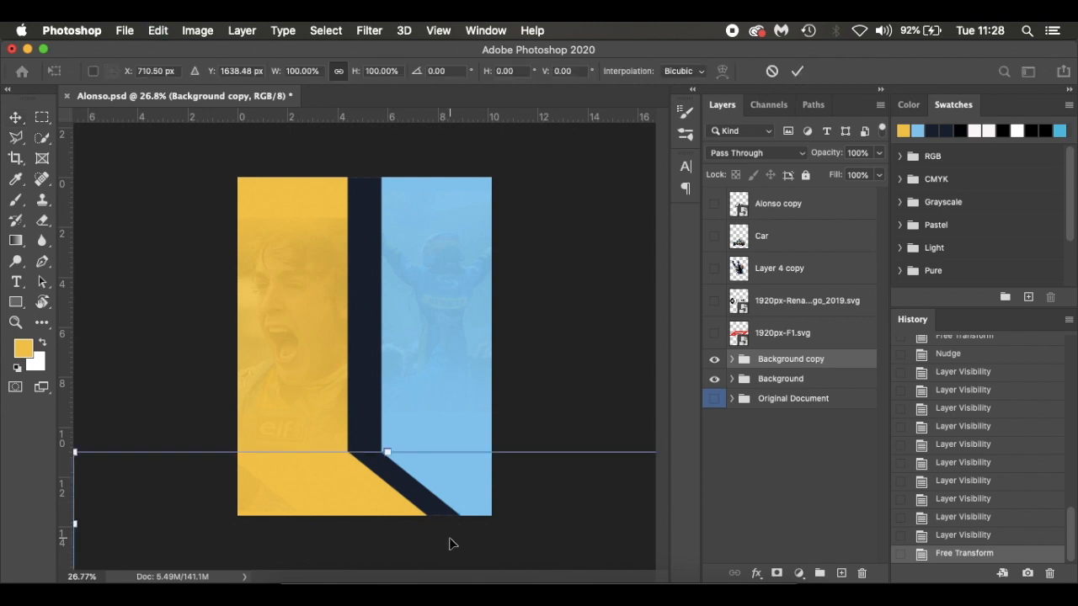
{"action": "key", "text": "super+0"}
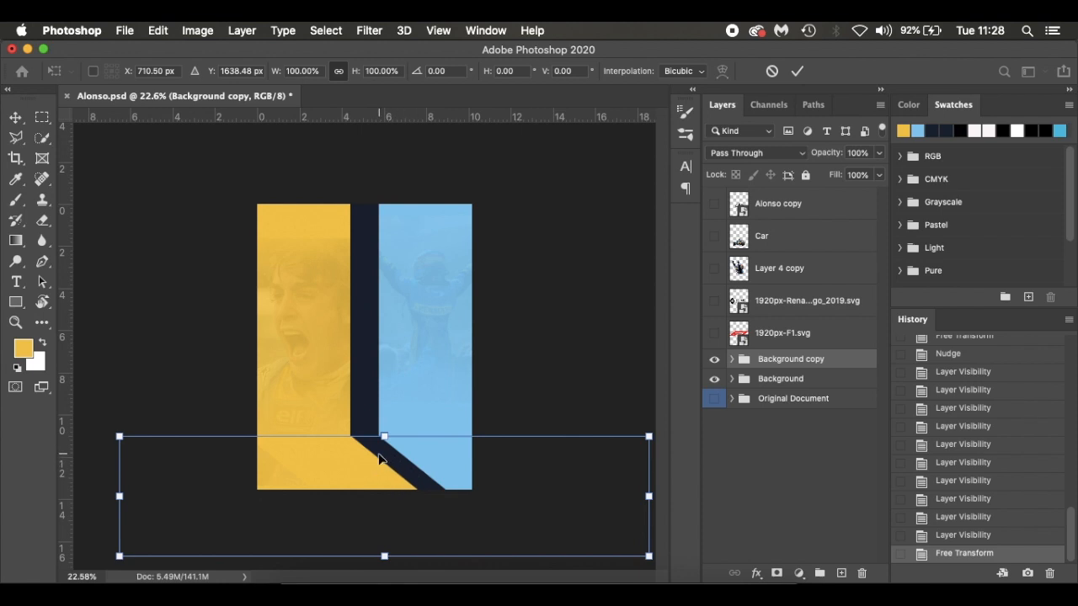
{"action": "key", "text": "Return"}
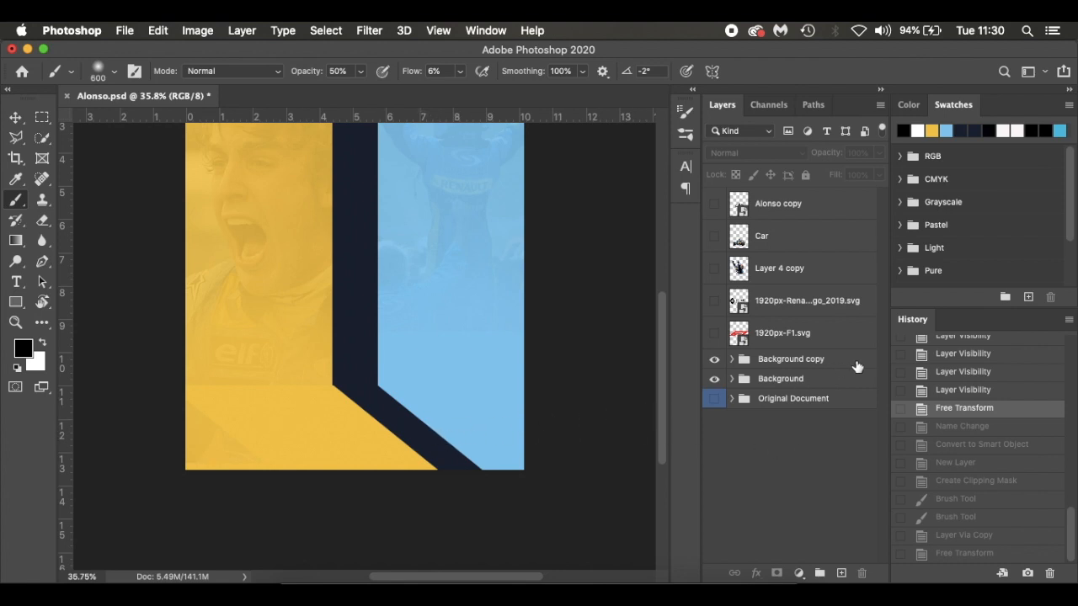
Open the Background copy group and hide the Background group to isolate the angled stripes
{"action": "left_click", "coordinate": [731, 358]}
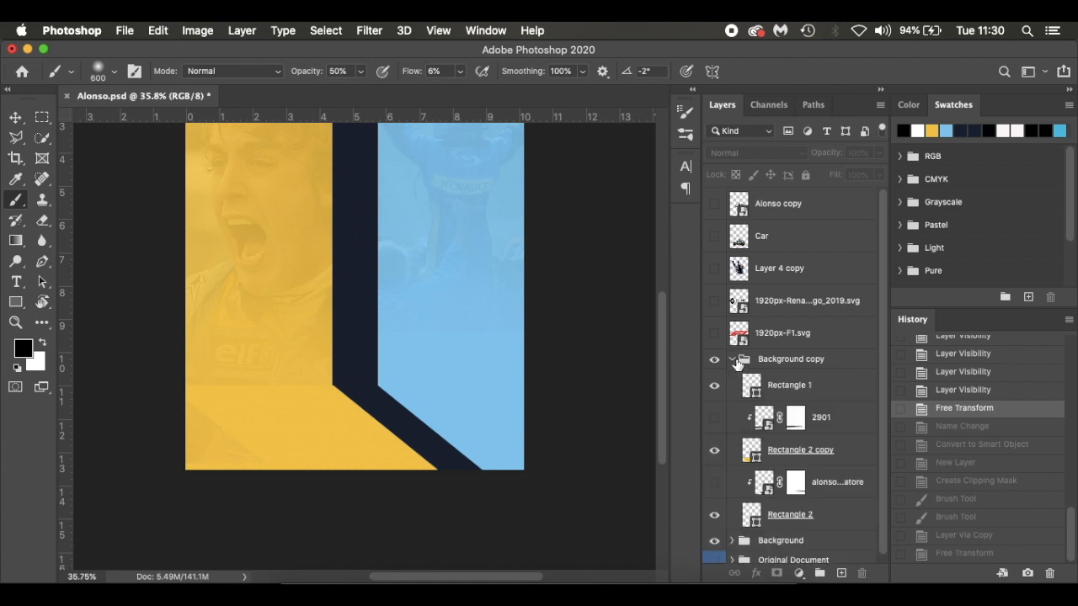
{"action": "left_click", "coordinate": [713, 452]}
{"action": "left_click", "coordinate": [713, 452]}
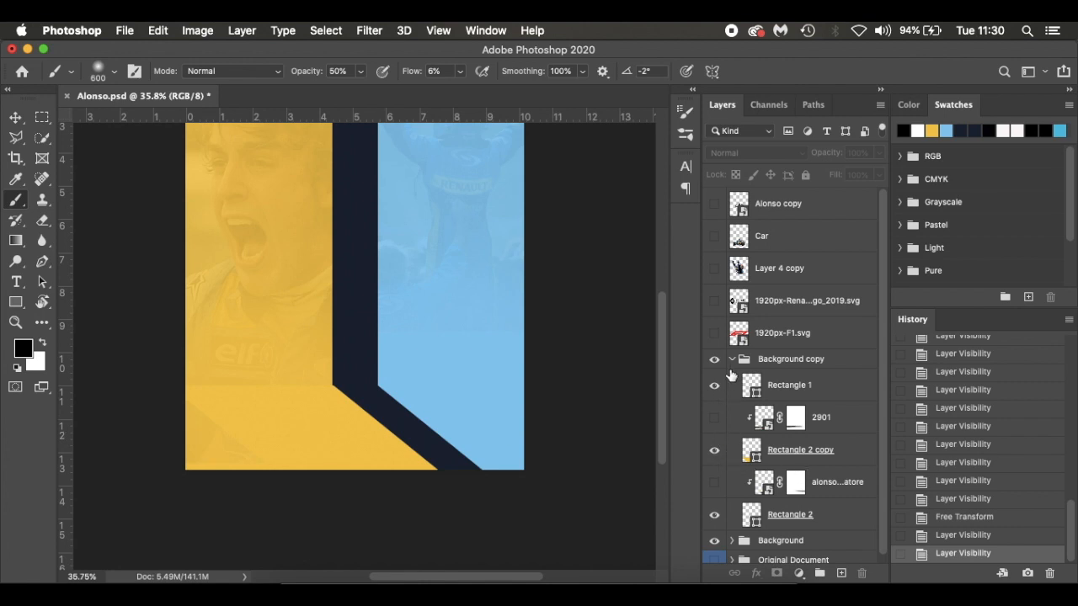
{"action": "scroll", "coordinate": [727, 459], "scroll_direction": "down", "scroll_amount": 1}
{"action": "left_click", "coordinate": [715, 535]}
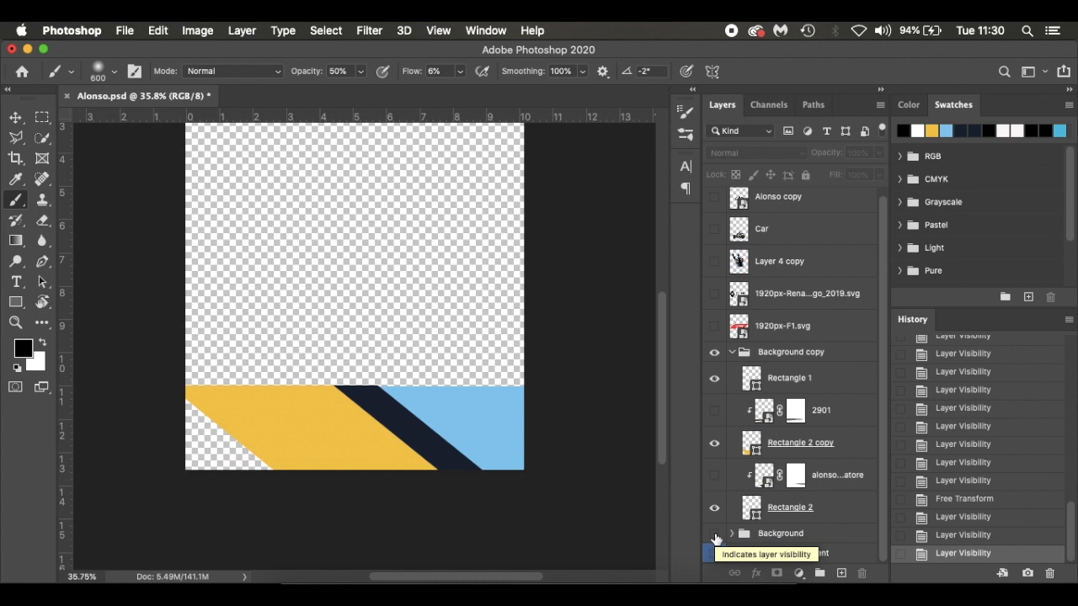
Scale the yellow Rectangle 2 copy to about 146% so it fills the empty lower-left corner of the poster
{"action": "left_click", "coordinate": [863, 450]}
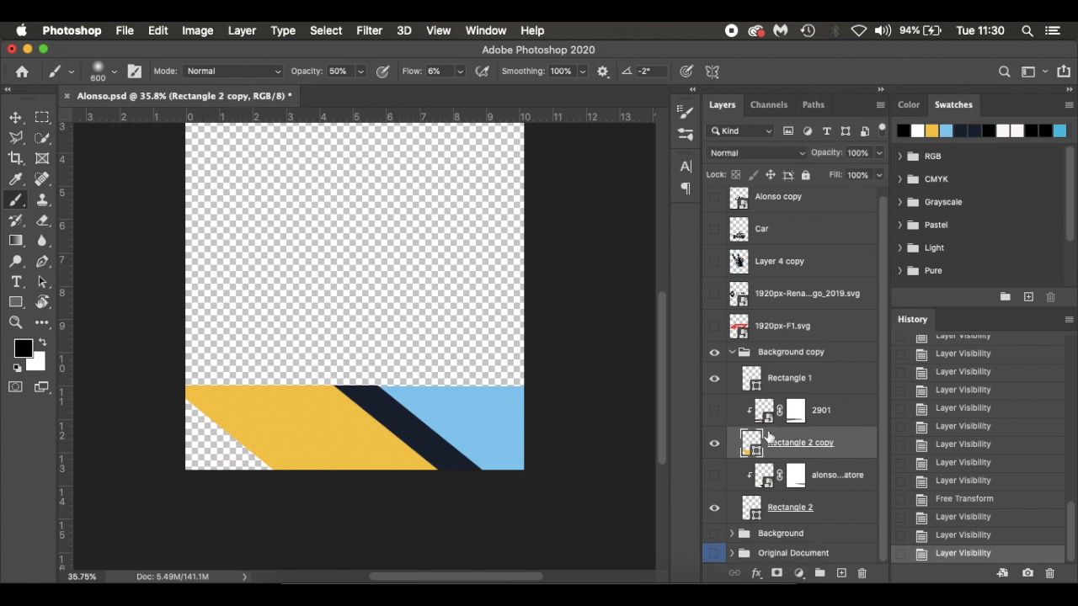
{"action": "key", "text": "super+t"}
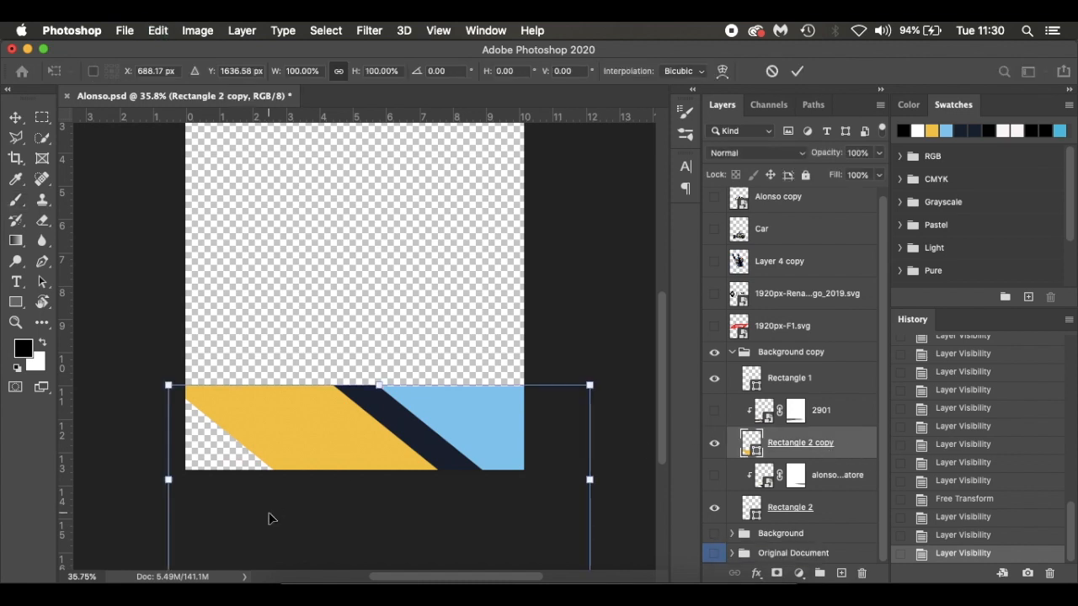
{"action": "left_click_drag", "start_coordinate": [166, 479], "coordinate": [76, 480]}
{"action": "left_click_drag", "start_coordinate": [388, 435], "coordinate": [472, 472]}
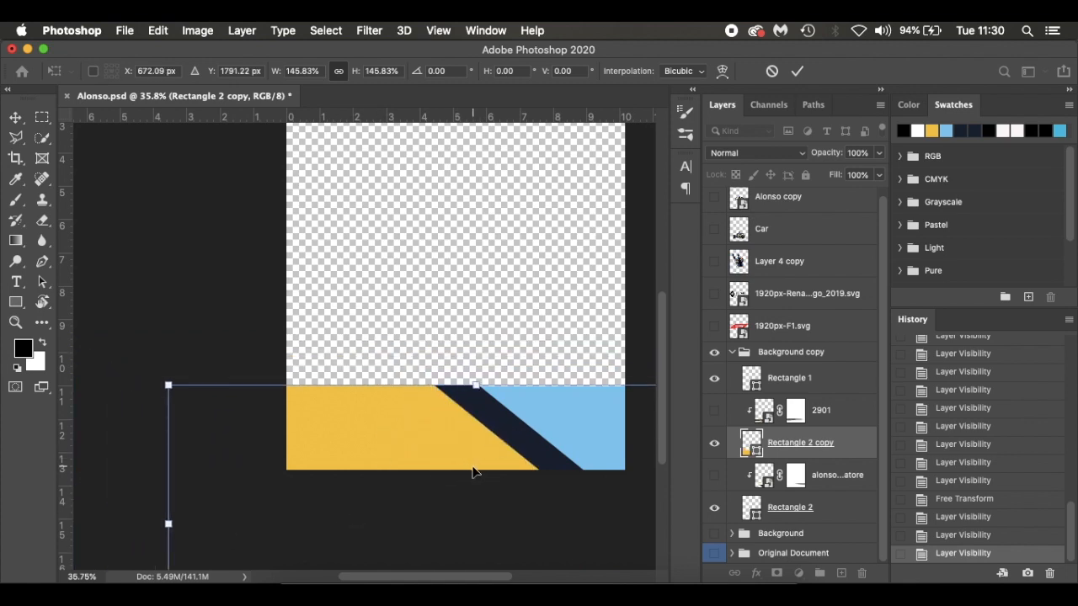
{"action": "key", "text": "Return"}
{"action": "key", "text": "b"}
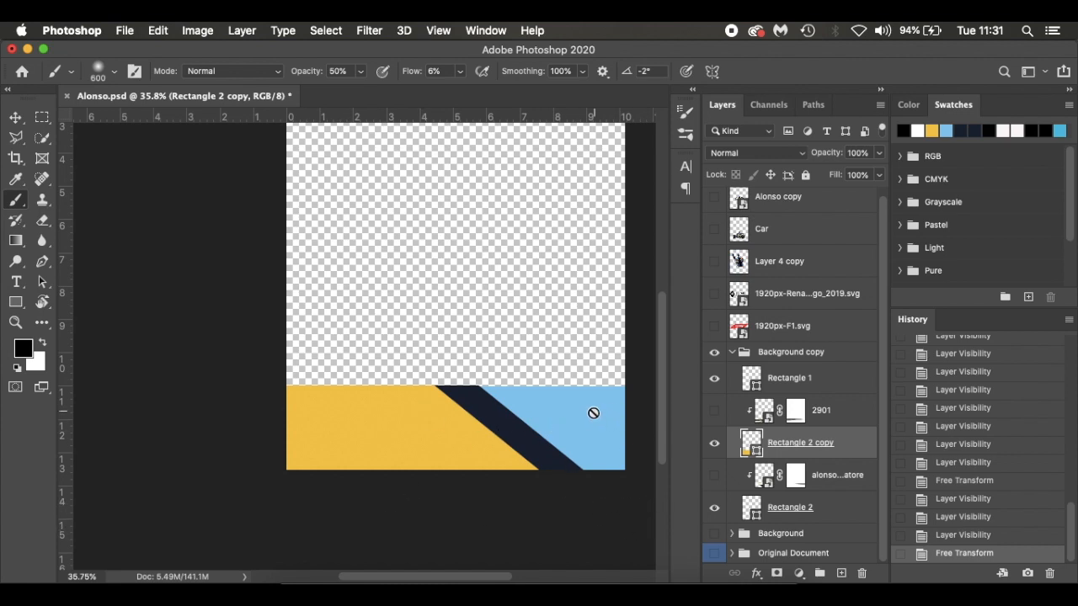
Nudge the light blue Rectangle 2 slightly up to align its top edge with the yellow and navy shapes
{"action": "scroll", "coordinate": [585, 389], "scroll_direction": "up", "scroll_amount": 3}
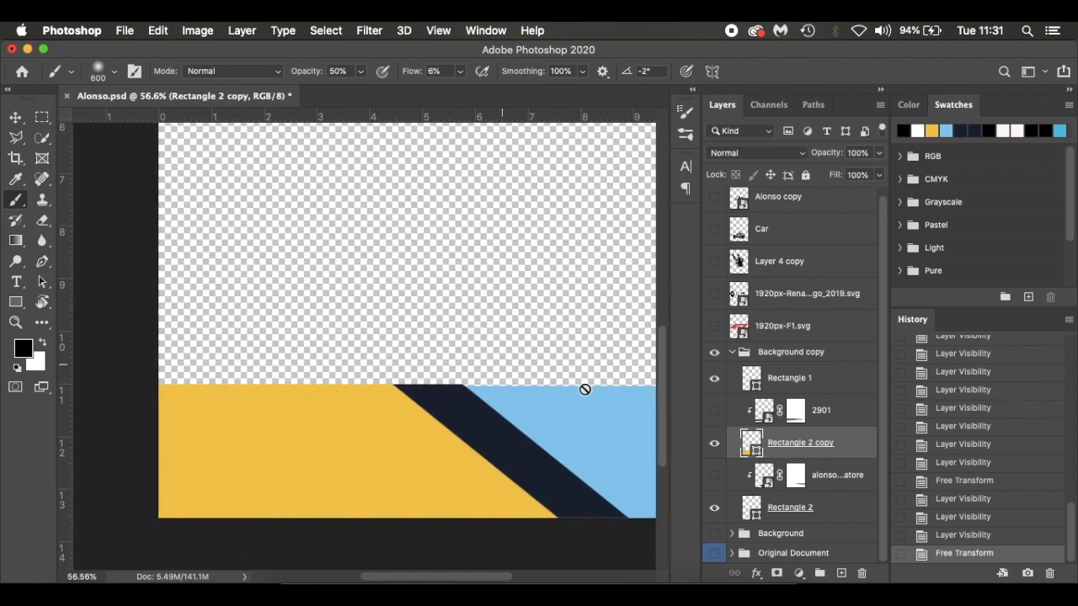
{"action": "scroll", "coordinate": [584, 389], "scroll_direction": "up", "scroll_amount": 3}
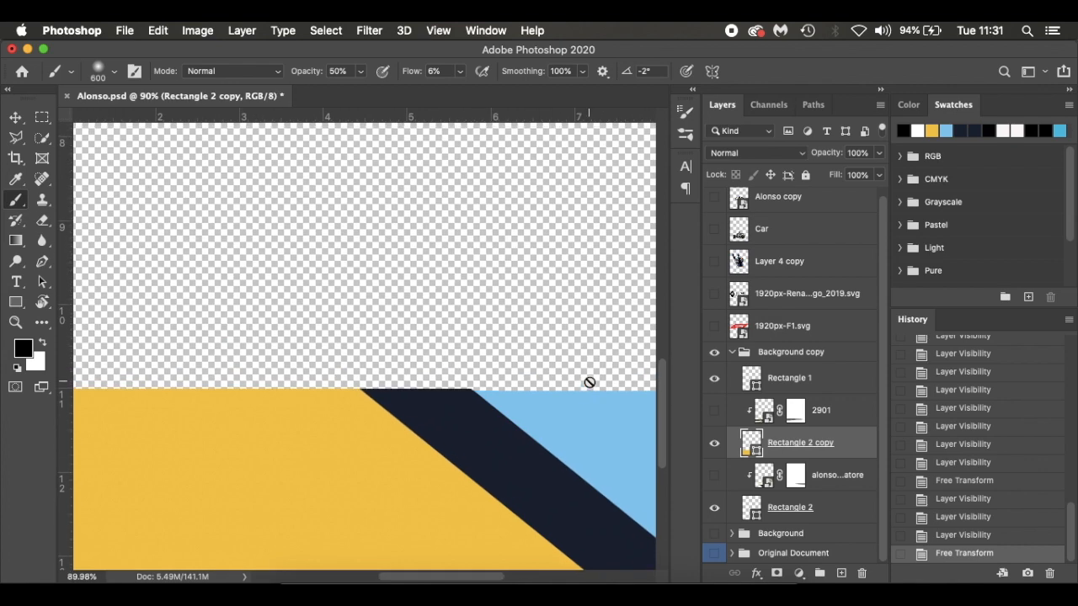
{"action": "scroll", "coordinate": [589, 382], "scroll_direction": "up", "scroll_amount": 2}
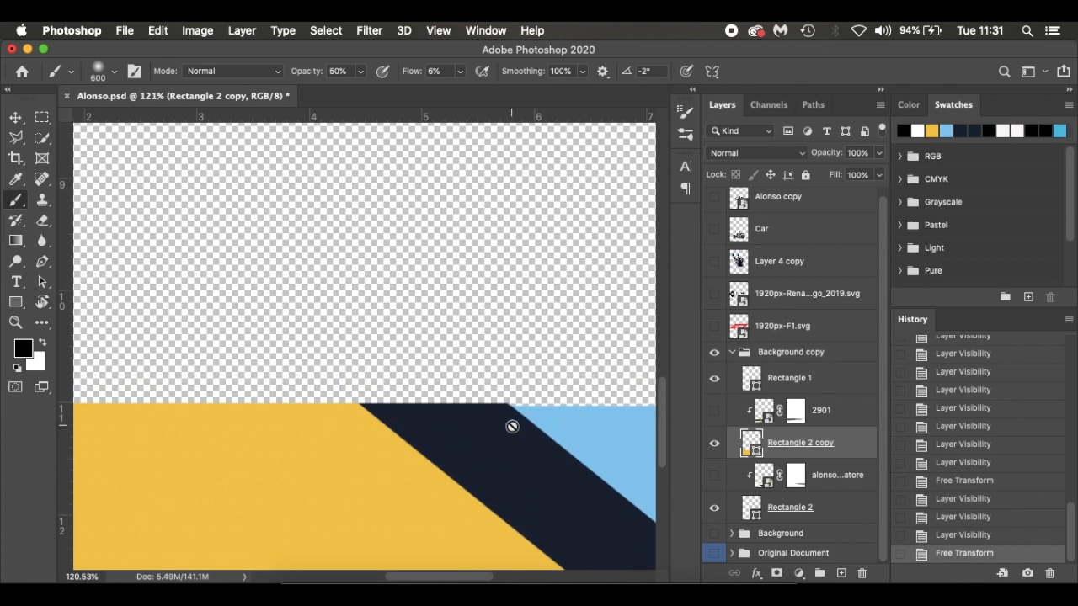
{"action": "key", "text": "v"}
{"action": "left_click", "coordinate": [603, 425]}
{"action": "key", "text": "Up"}
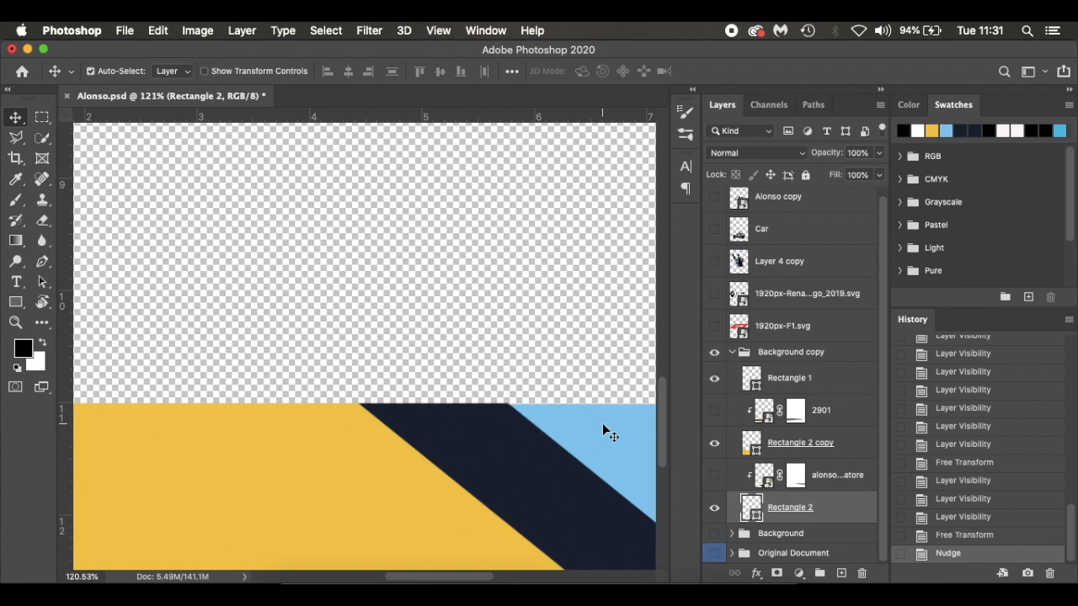
{"action": "scroll", "coordinate": [602, 423], "scroll_direction": "down", "scroll_amount": 8}
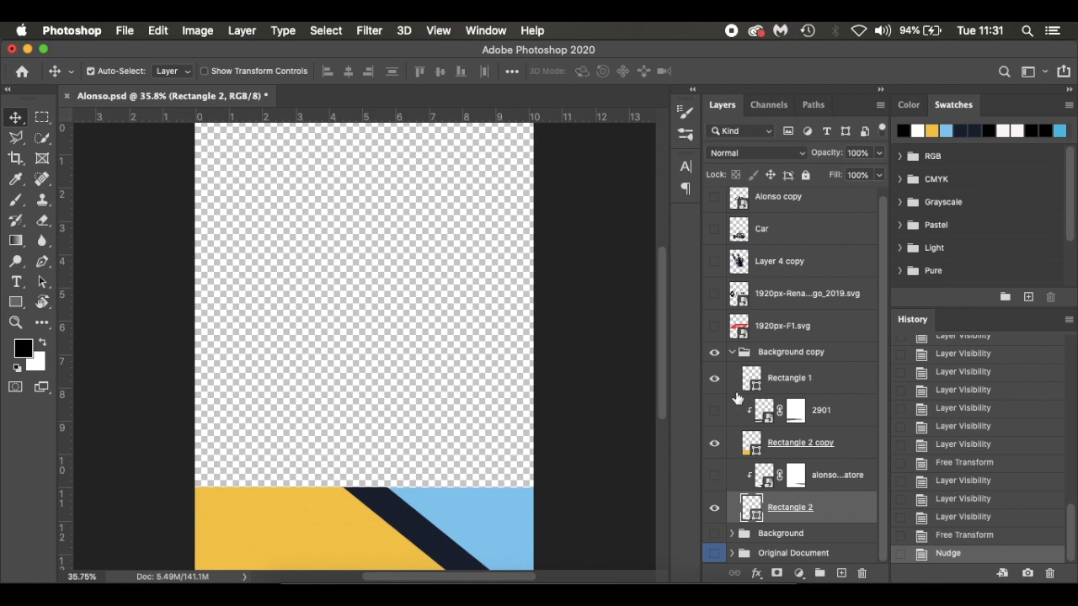
Show the Background group again and convert the Background copy group to a smart object
{"action": "left_click", "coordinate": [732, 352]}
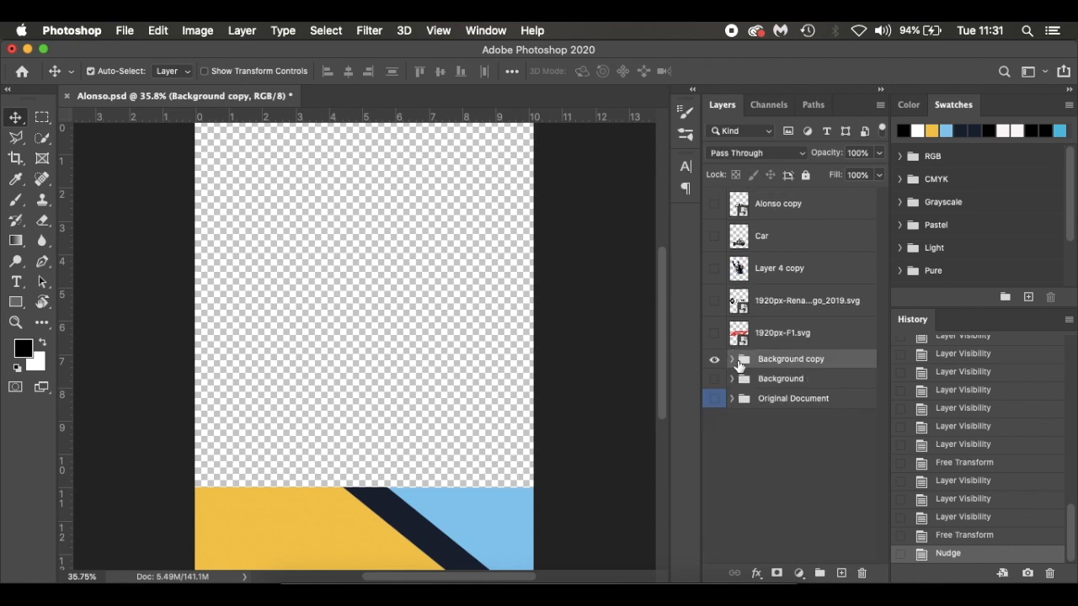
{"action": "left_click", "coordinate": [714, 378]}
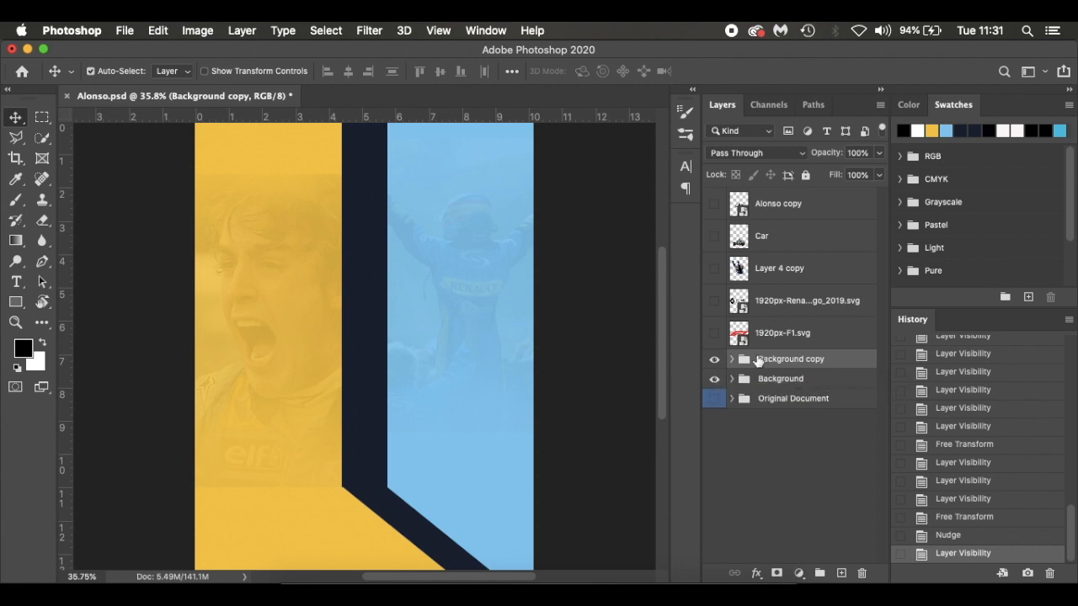
{"action": "right_click", "coordinate": [848, 358]}
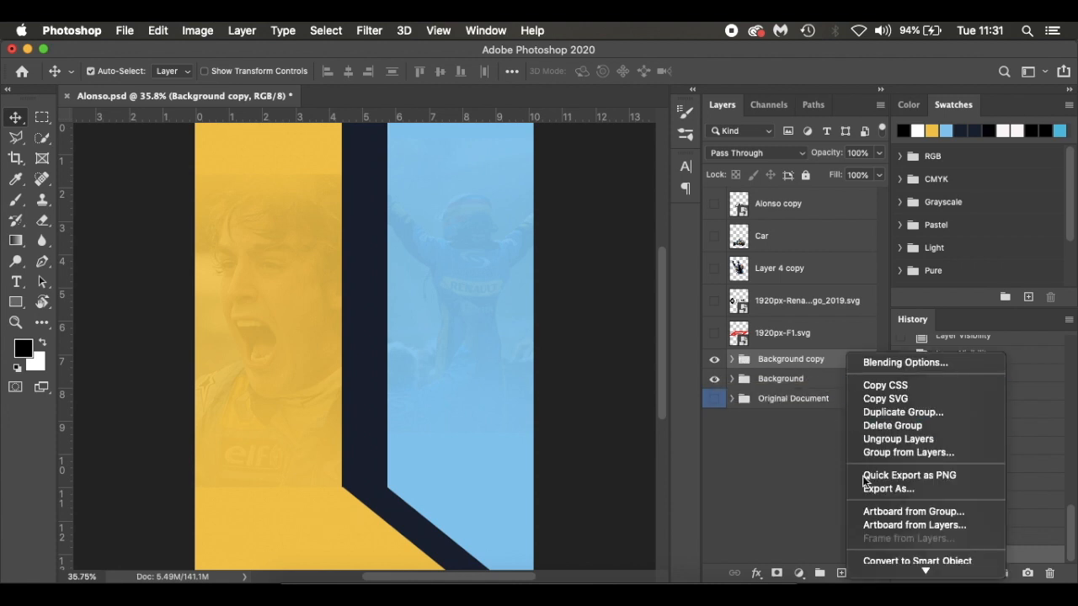
{"action": "left_click", "coordinate": [877, 561]}
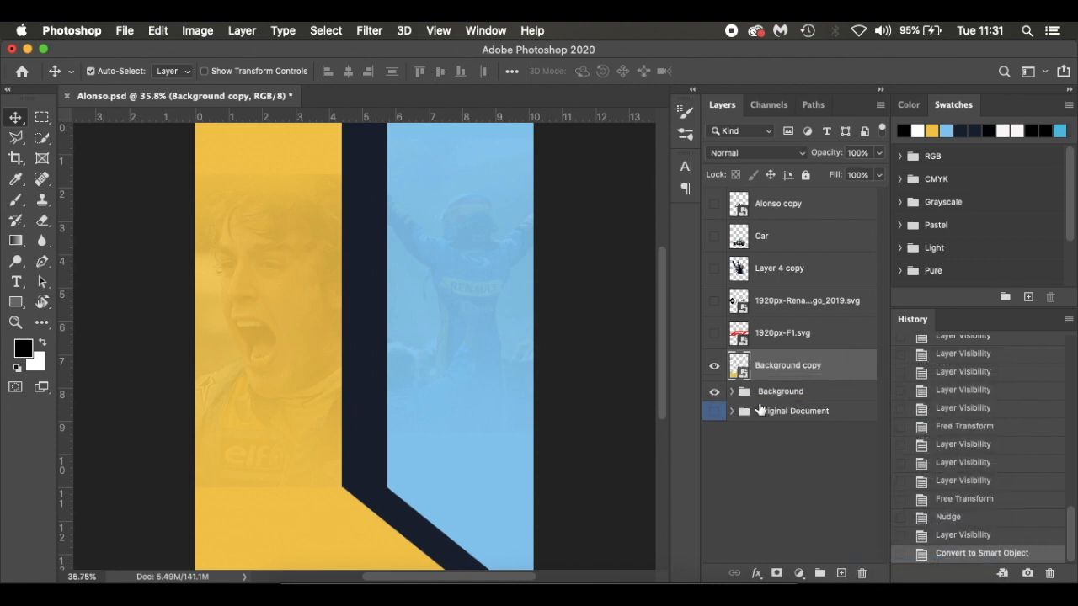
{"action": "left_click", "coordinate": [715, 368]}
{"action": "left_click", "coordinate": [715, 368]}
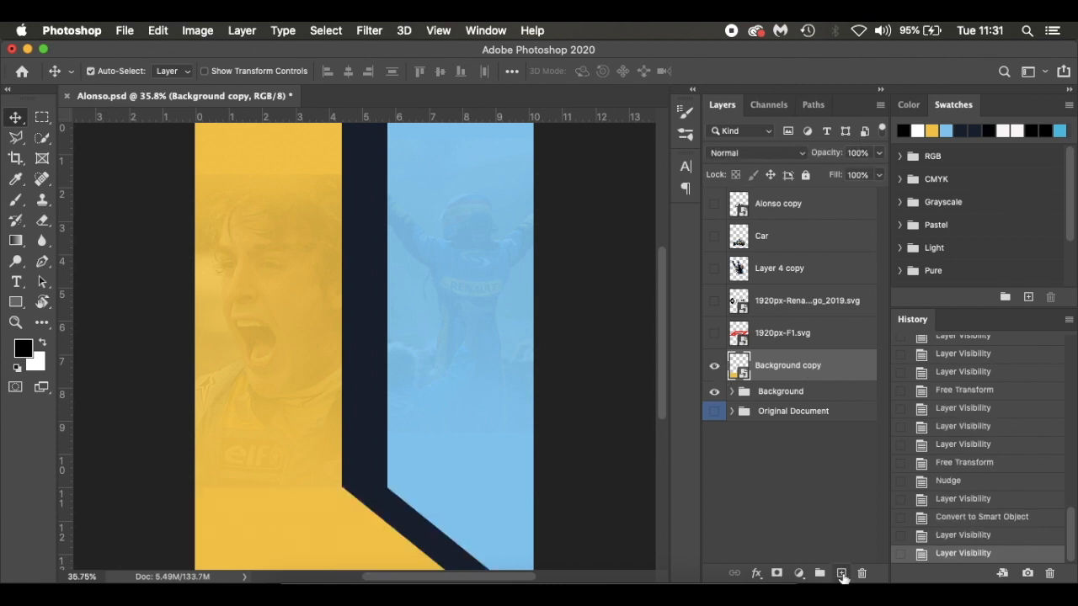
Add an empty layer clipped to the Background copy smart object and activate the Brush tool
{"action": "left_click", "coordinate": [841, 573]}
{"action": "key", "text": "super+alt+g"}
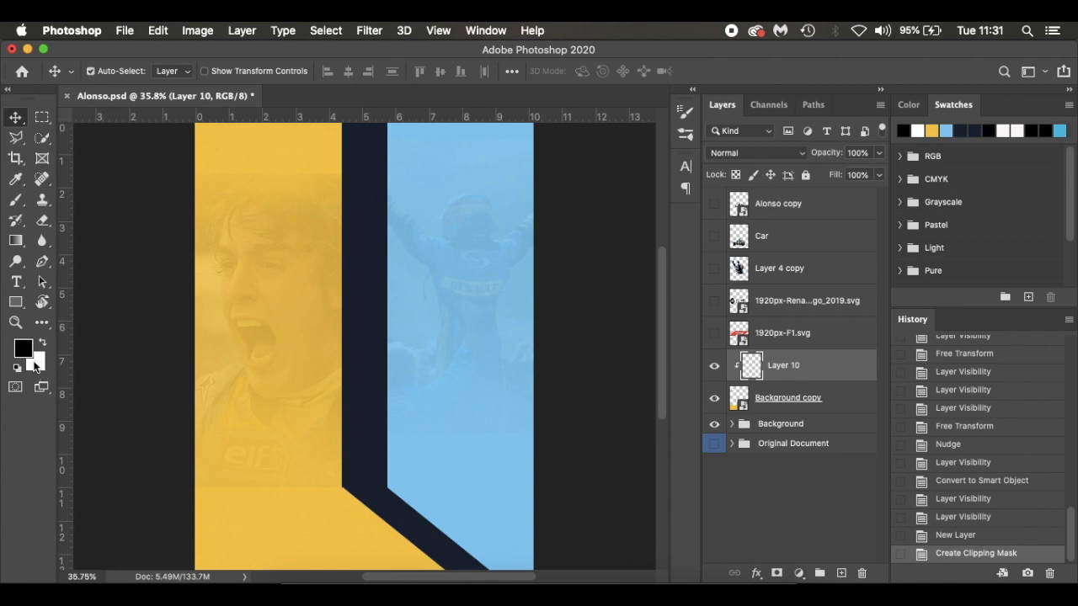
{"action": "key", "text": "b"}
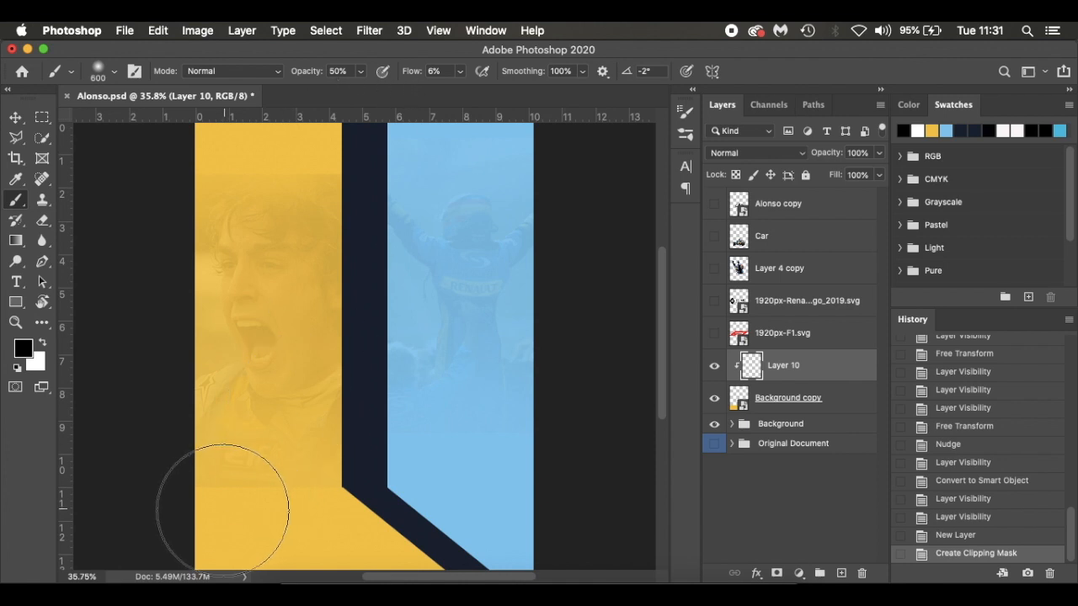
Brush soft black shading across the stripes' floor area on Layer 10 with the 600 px brush
{"action": "left_click_drag", "start_coordinate": [176, 522], "coordinate": [590, 518]}
{"action": "left_click_drag", "start_coordinate": [423, 533], "coordinate": [100, 532]}
{"action": "scroll", "coordinate": [226, 502], "scroll_direction": "down", "scroll_amount": 3}
{"action": "left_click_drag", "start_coordinate": [133, 484], "coordinate": [625, 486]}
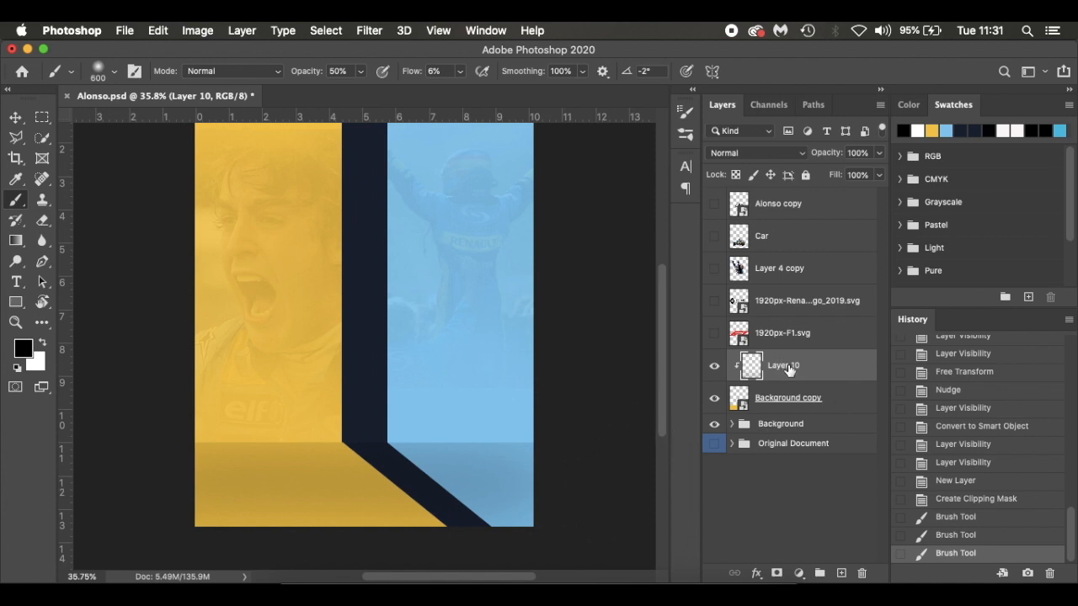
Add a layer directly above the Background group and brush black shading along the base of the wall at 300 px
{"action": "left_click", "coordinate": [842, 406]}
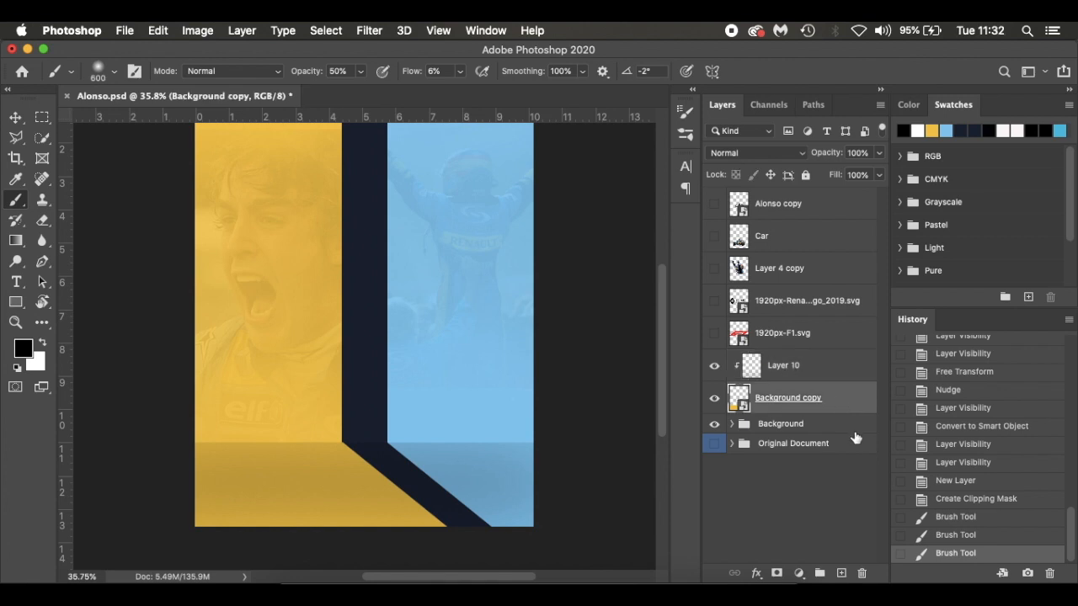
{"action": "left_click", "coordinate": [842, 428]}
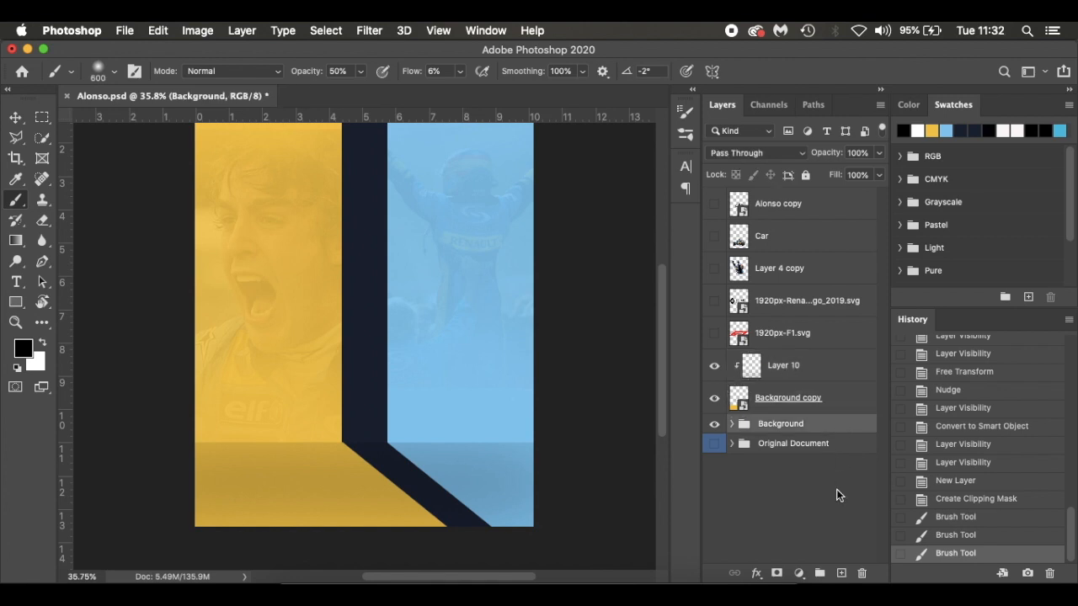
{"action": "left_click", "coordinate": [842, 572]}
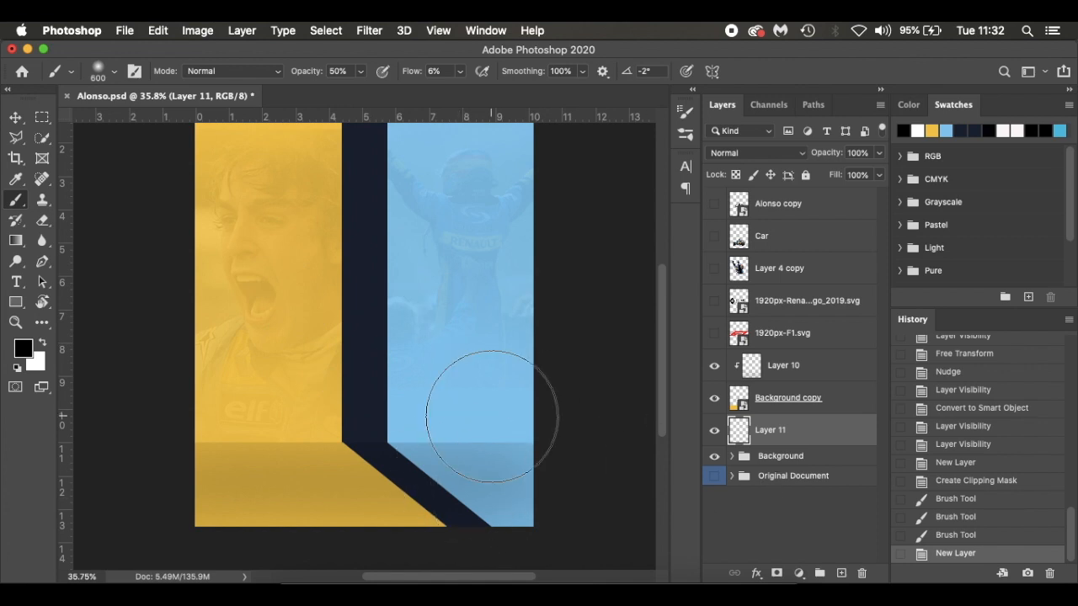
{"action": "key", "text": "bracketleft"}
{"action": "key", "text": "bracketleft"}
{"action": "key", "text": "bracketleft"}
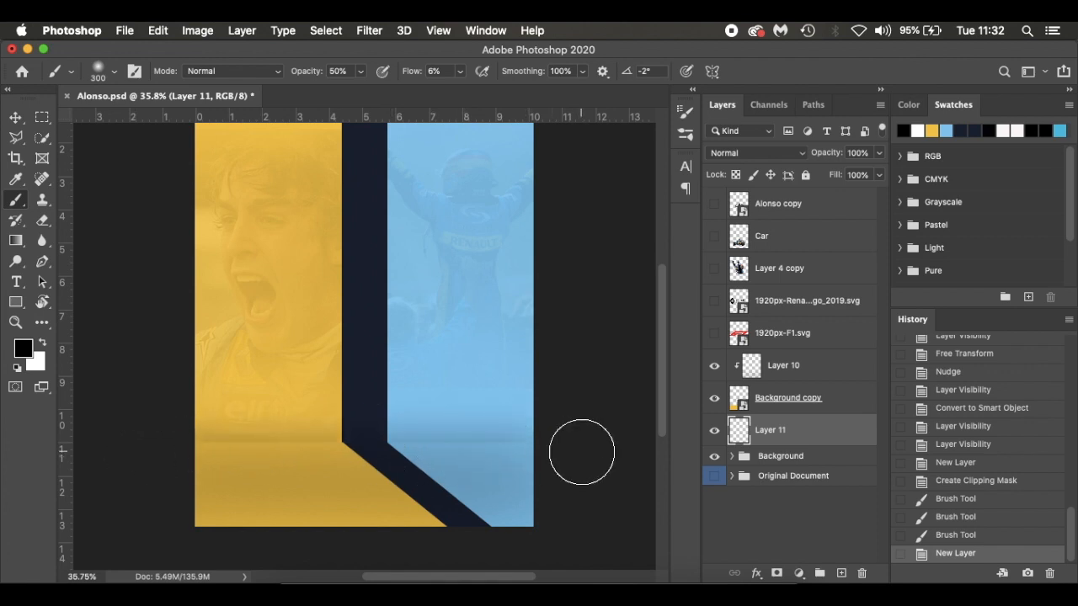
{"action": "mouse_move", "coordinate": [633, 450]}
{"action": "left_mouse_down"}
{"action": "mouse_move", "coordinate": [344, 440]}
{"action": "mouse_move", "coordinate": [53, 458]}
{"action": "left_mouse_up"}
{"action": "scroll", "coordinate": [446, 434], "scroll_direction": "right", "scroll_amount": 10}
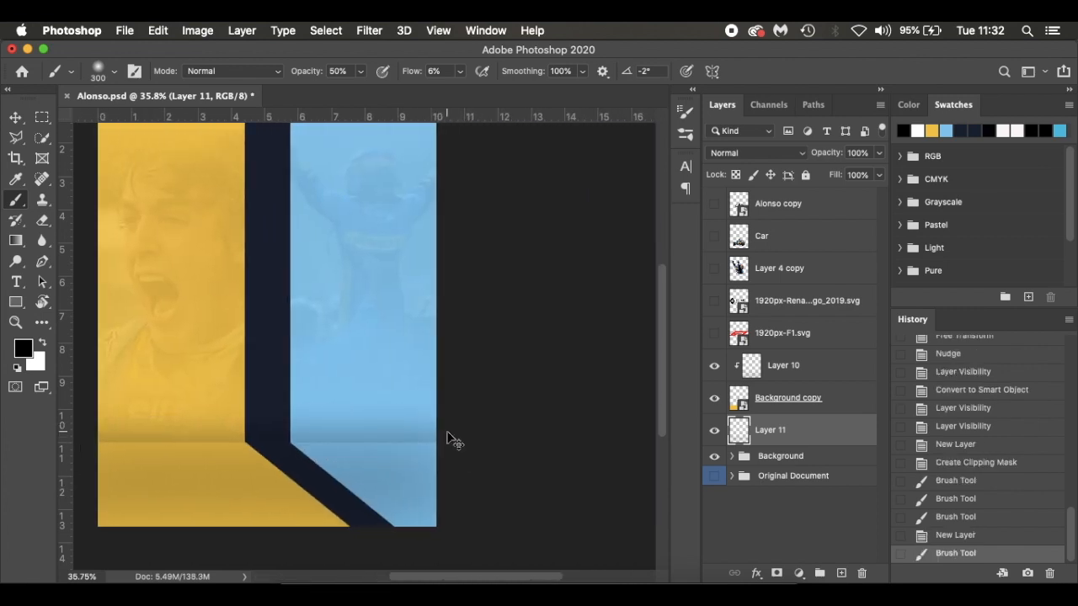
Deepen the shading along the wall's base with another black stroke using a 400 px brush
{"action": "scroll", "coordinate": [446, 438], "scroll_direction": "left", "scroll_amount": 2}
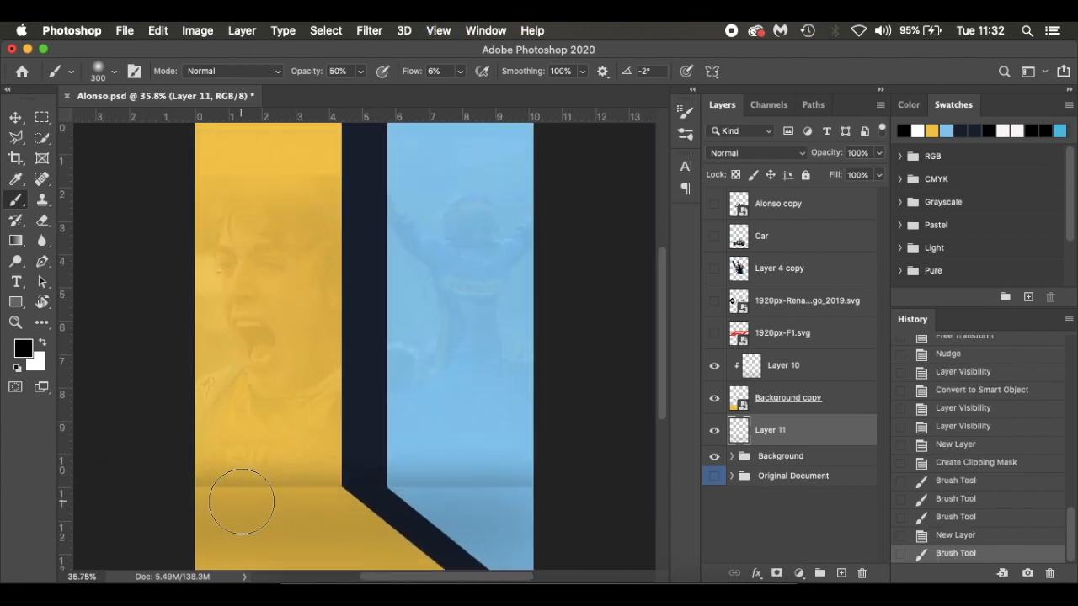
{"action": "key", "text": "bracketright"}
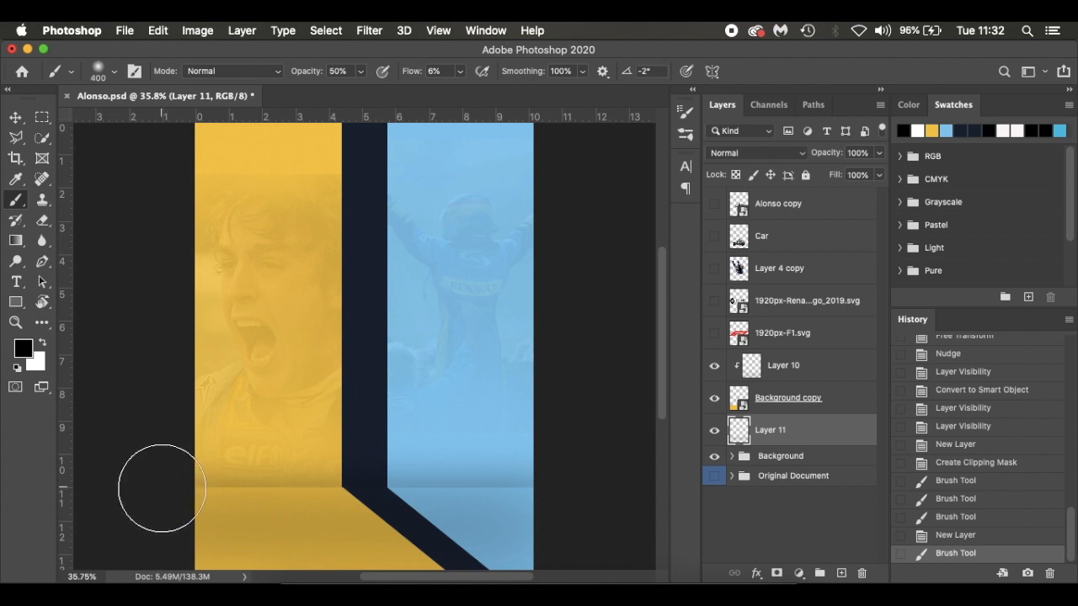
{"action": "mouse_move", "coordinate": [150, 496]}
{"action": "left_mouse_down"}
{"action": "mouse_move", "coordinate": [469, 500]}
{"action": "mouse_move", "coordinate": [524, 487]}
{"action": "left_mouse_up"}
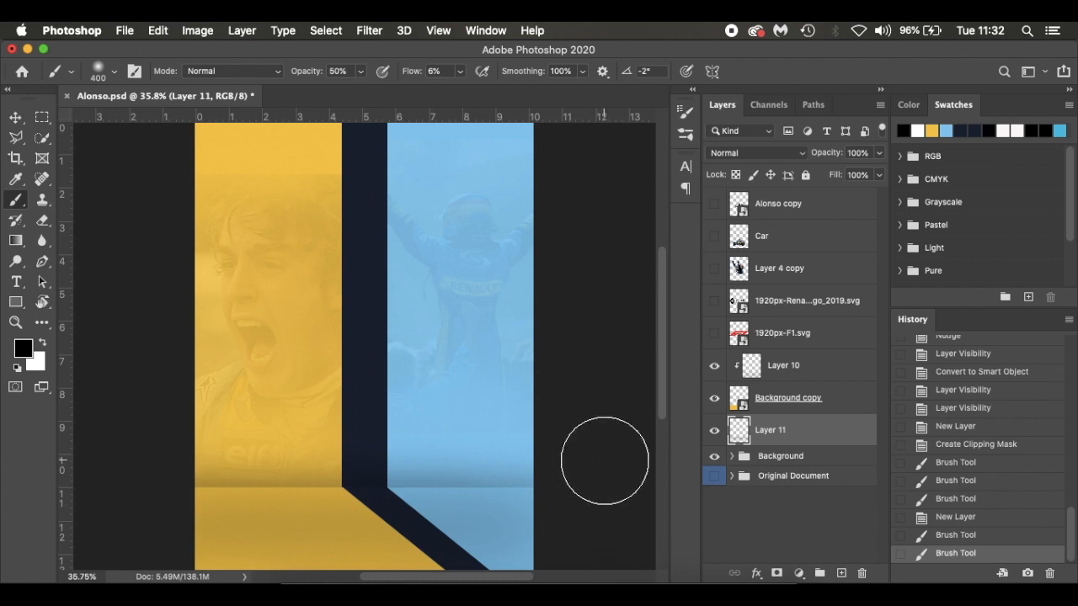
{"action": "scroll", "coordinate": [605, 461], "scroll_direction": "right", "scroll_amount": 3}
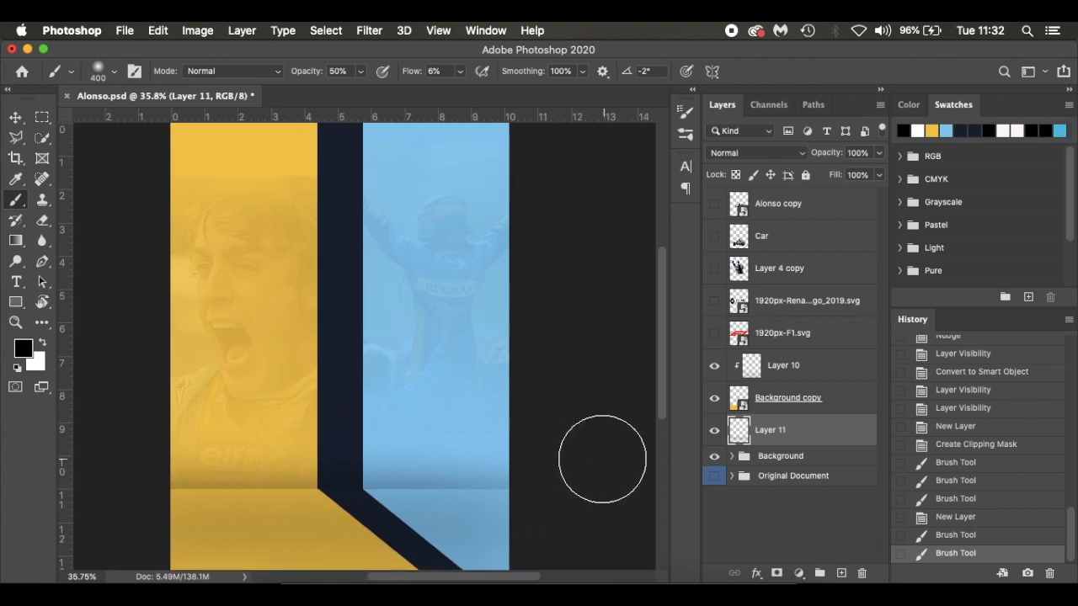
Switch to the Move tool and show the Car layer
{"action": "key", "text": "v"}
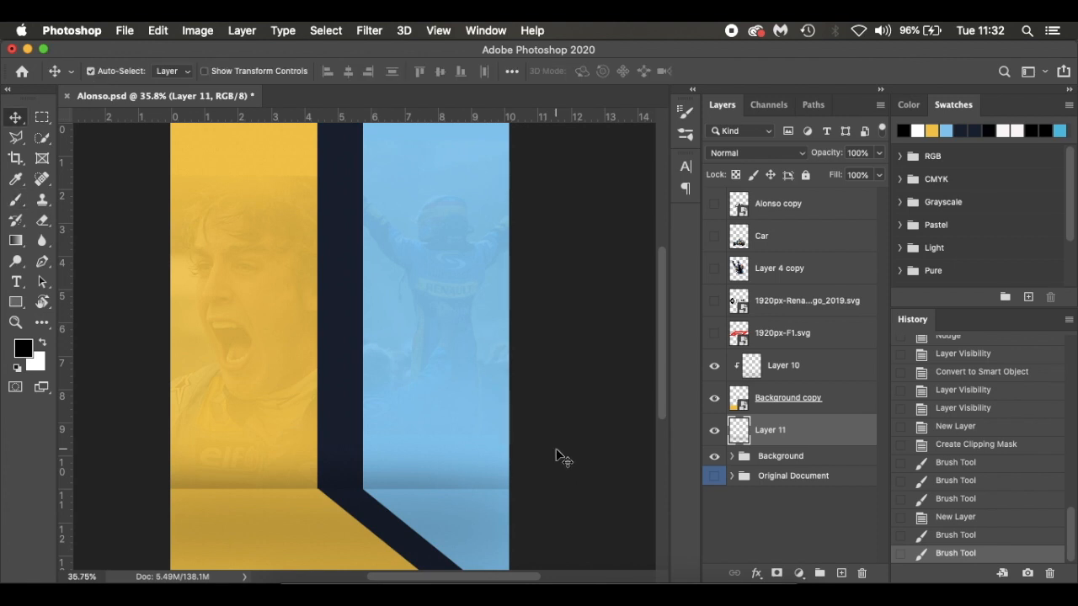
{"action": "left_click", "coordinate": [714, 236]}
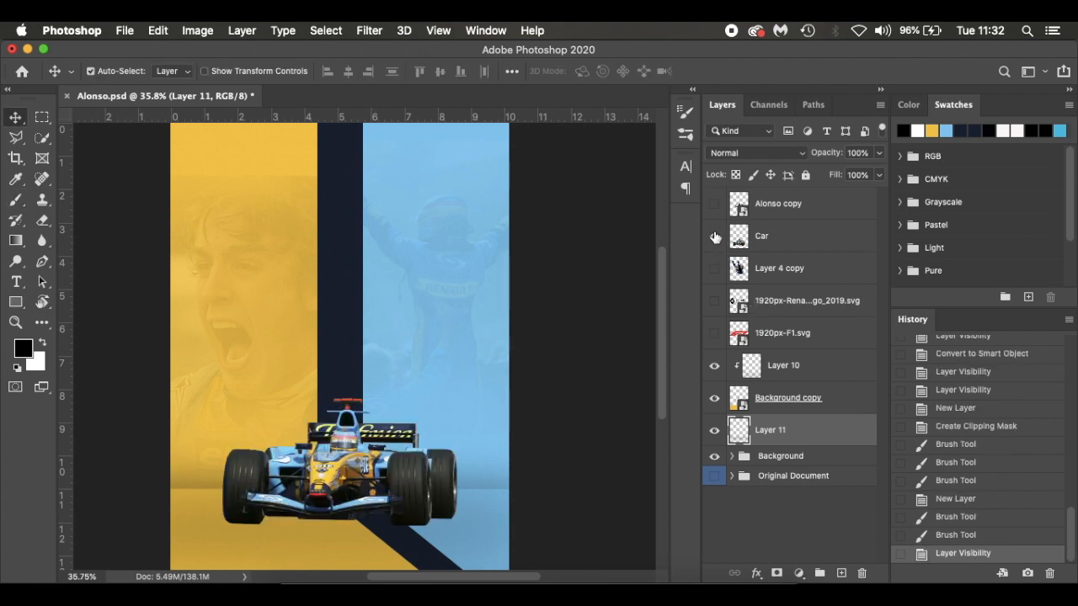
{"action": "scroll", "coordinate": [593, 352], "scroll_direction": "down", "scroll_amount": 3}
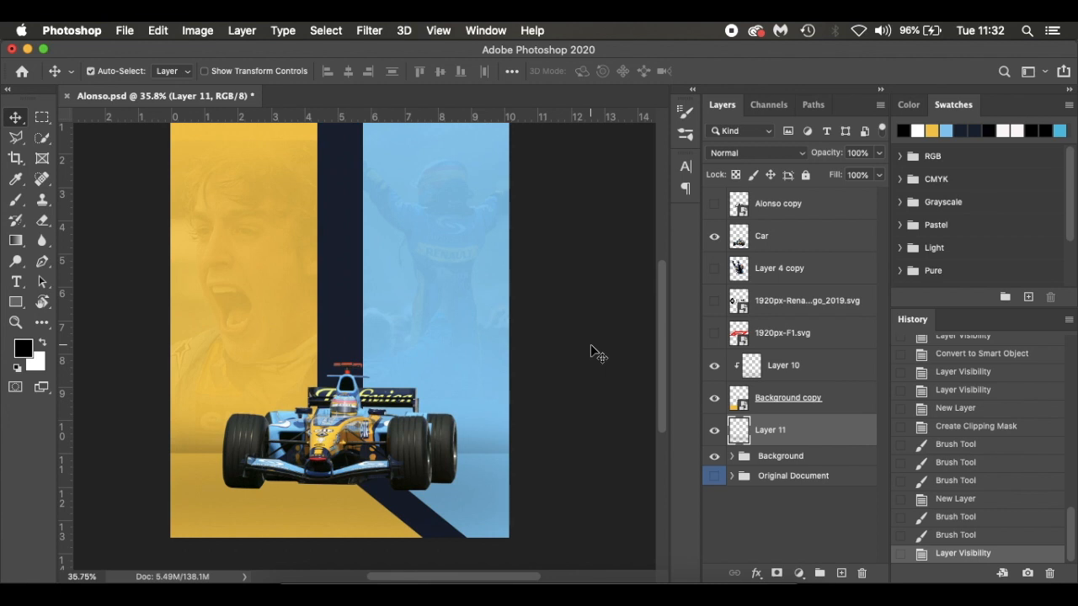
Duplicate the Car layer, rename the lower one Shadow and convert it to a smart object
{"action": "left_click", "coordinate": [797, 242]}
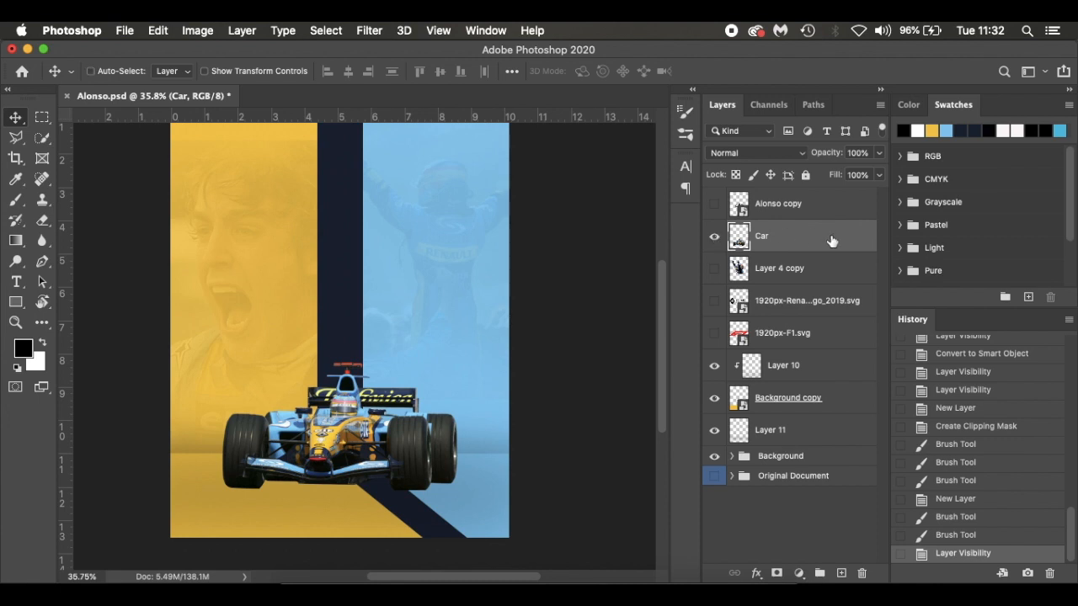
{"action": "key", "text": "super+j"}
{"action": "double_click", "coordinate": [762, 268]}
{"action": "type", "text": "S"}
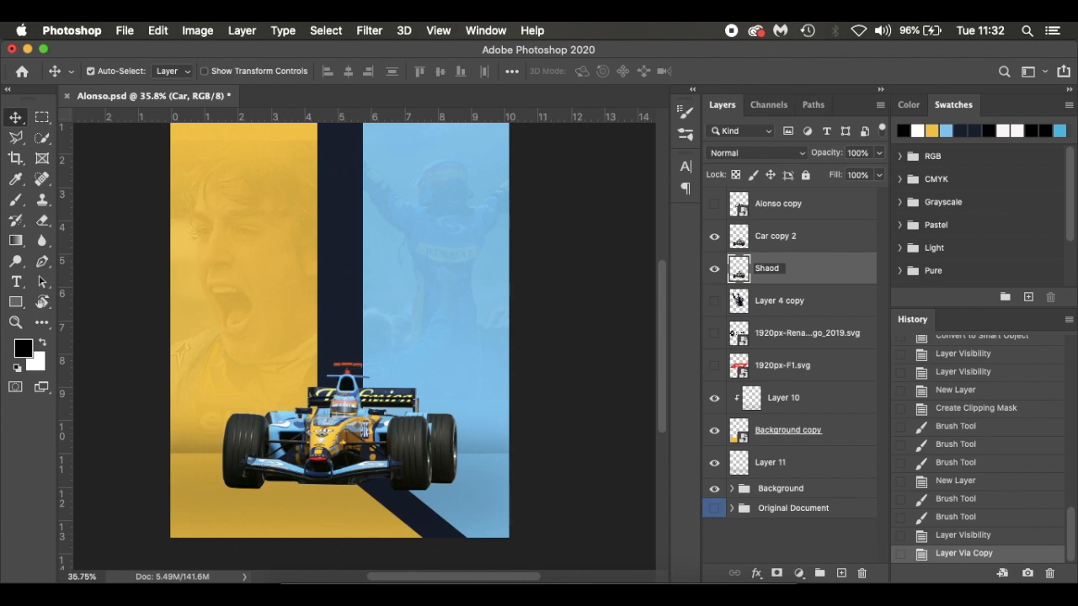
{"action": "type", "text": "hadow"}
{"action": "key", "text": "Return"}
{"action": "right_click", "coordinate": [811, 270]}
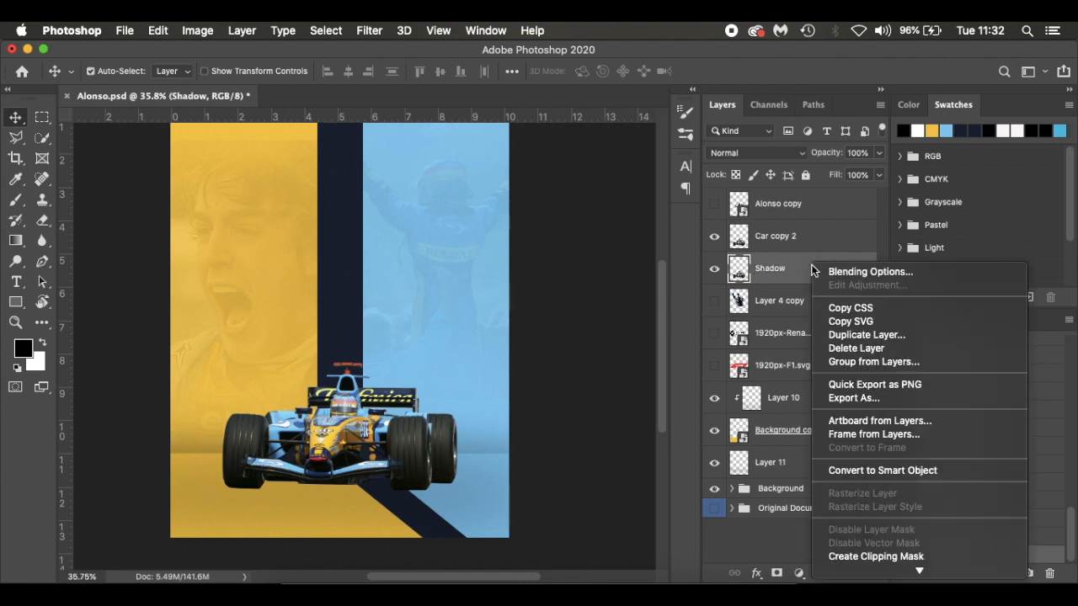
{"action": "left_click", "coordinate": [839, 473]}
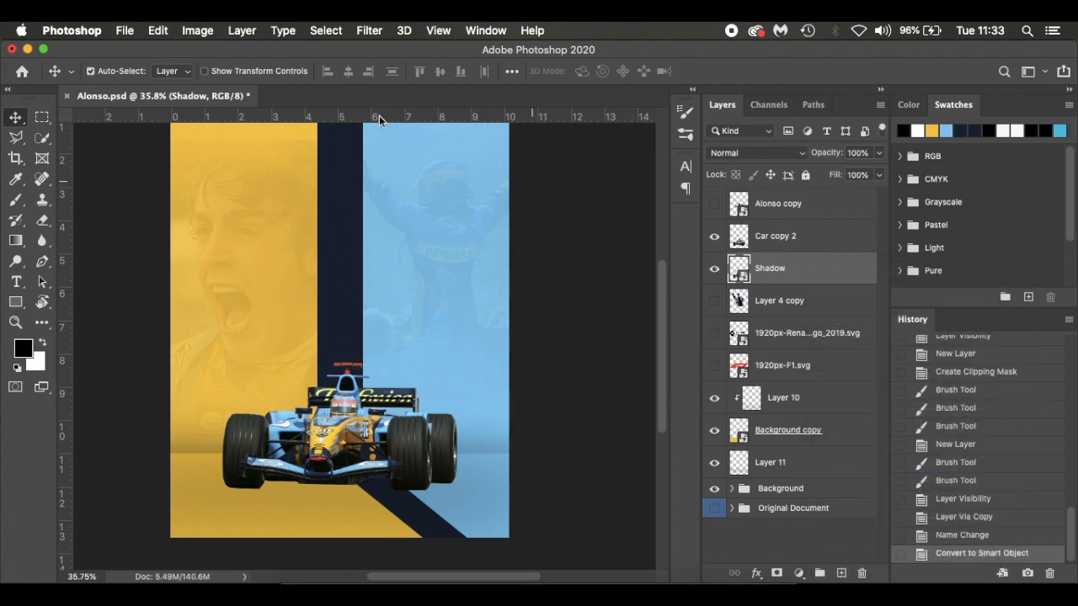
Turn the Shadow layer black with a Hue/Saturation adjustment at Lightness -100, then check it with the car above hidden and shown
{"action": "left_click", "coordinate": [187, 30]}
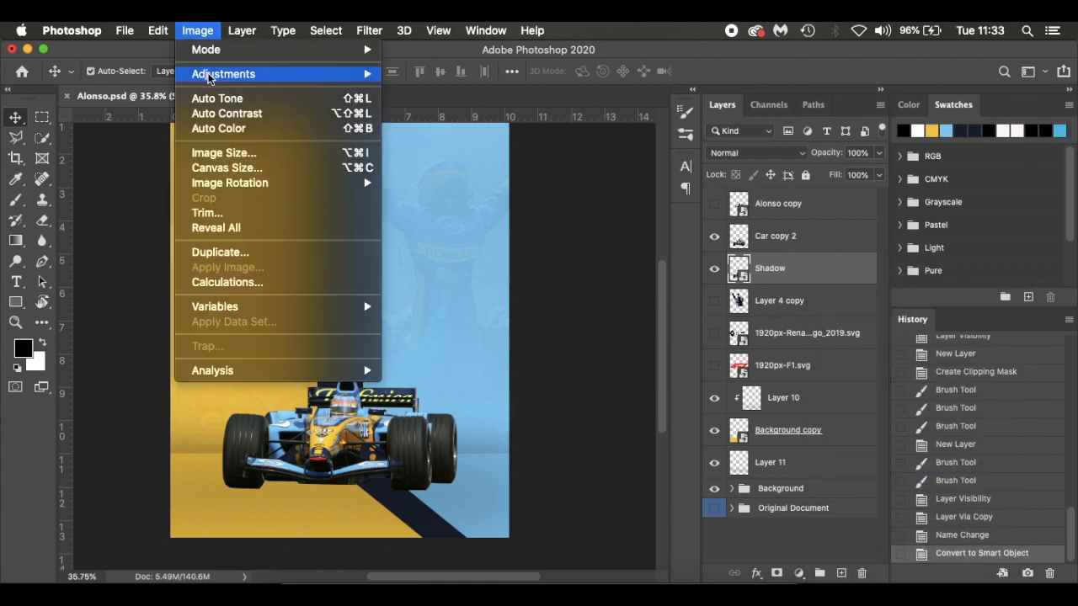
{"action": "mouse_move", "coordinate": [209, 76]}
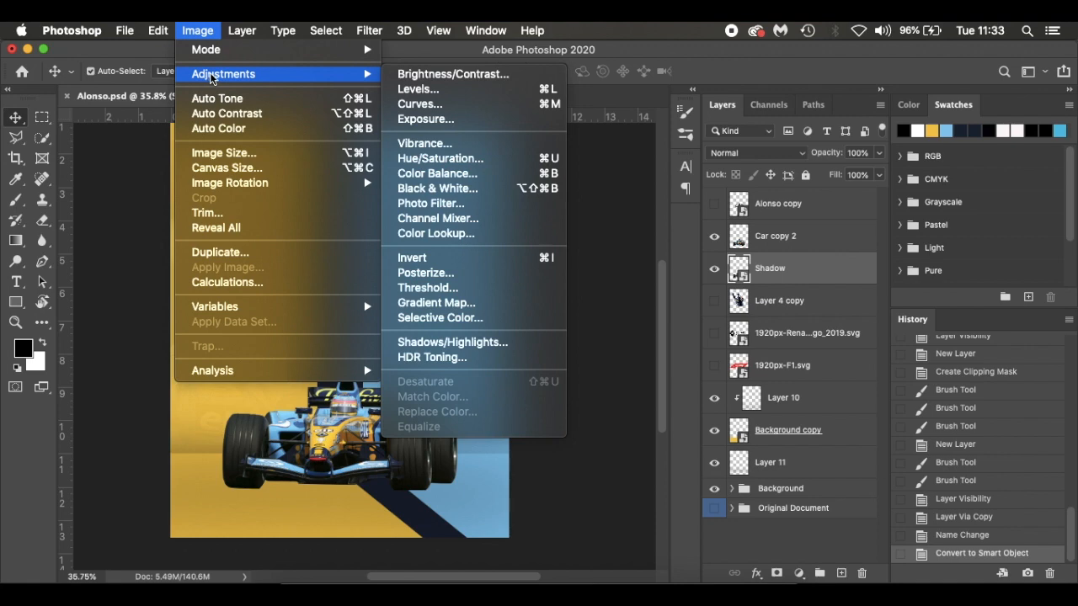
{"action": "left_click", "coordinate": [478, 160]}
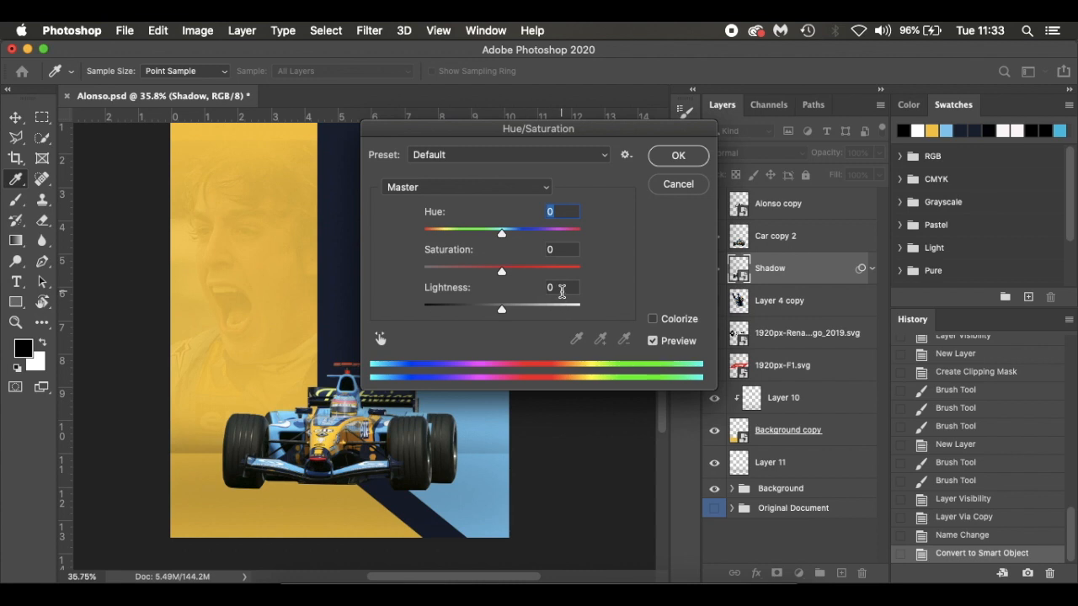
{"action": "left_click", "coordinate": [562, 291]}
{"action": "type", "text": "-100"}
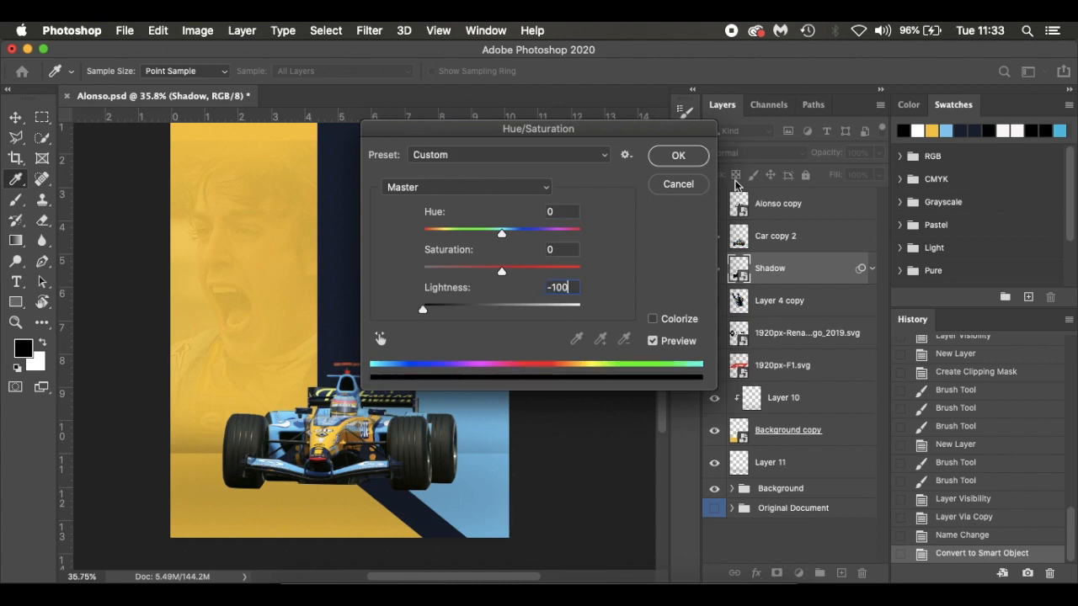
{"action": "left_click", "coordinate": [692, 155]}
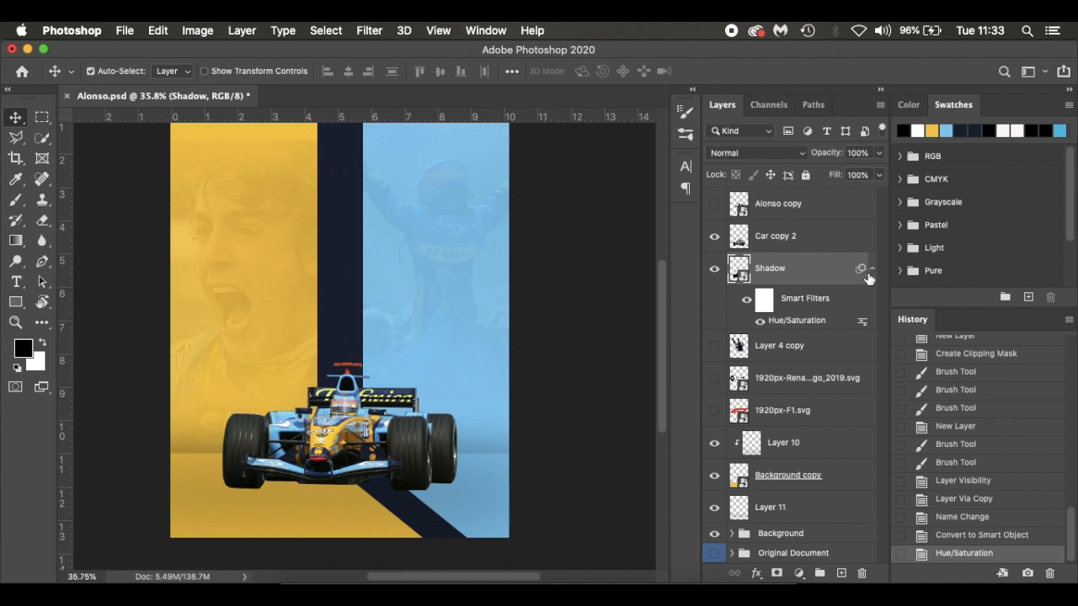
{"action": "left_click", "coordinate": [713, 236]}
{"action": "left_click", "coordinate": [713, 236]}
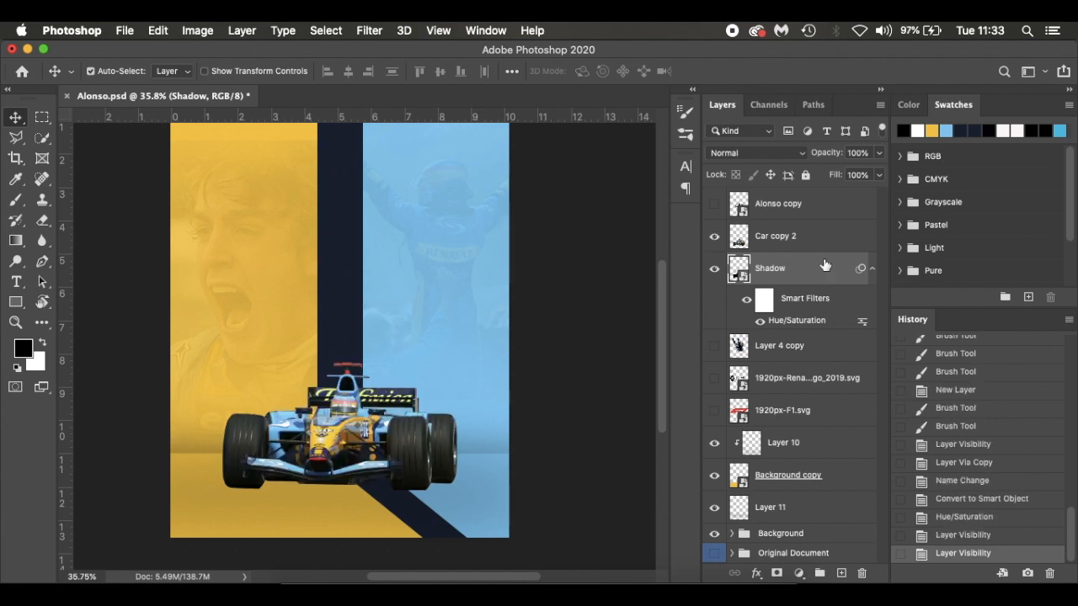
{"action": "left_click", "coordinate": [872, 270]}
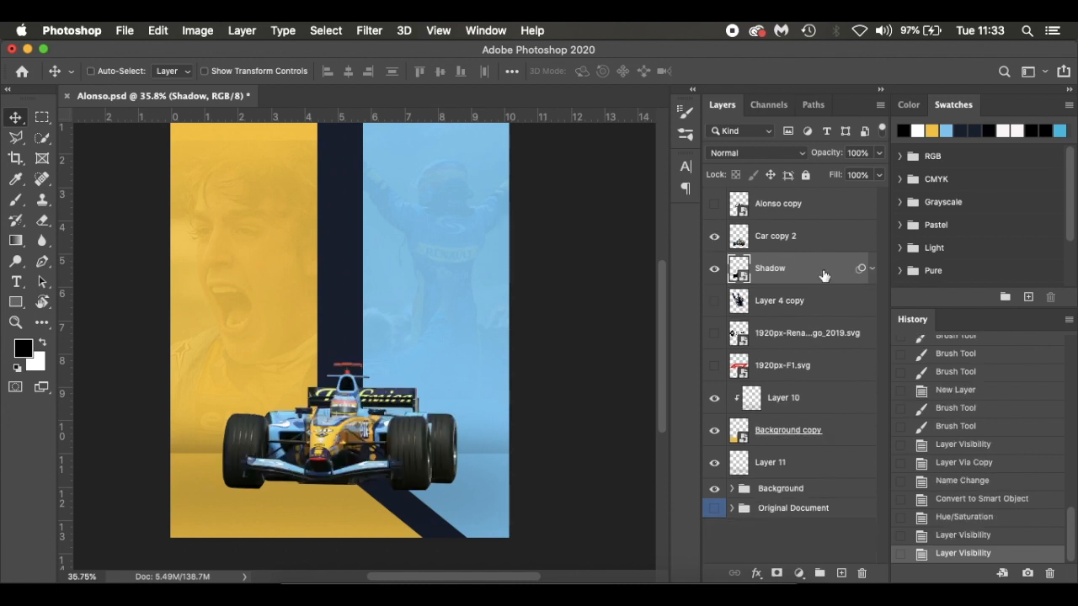
Squash the Shadow layer to about 36% height from its top edge and nudge it down below the car
{"action": "key", "text": "super+t"}
{"action": "mouse_move", "coordinate": [341, 361]}
{"action": "left_mouse_down"}
{"action": "mouse_move", "coordinate": [341, 384]}
{"action": "mouse_move", "coordinate": [342, 363]}
{"action": "left_mouse_up"}
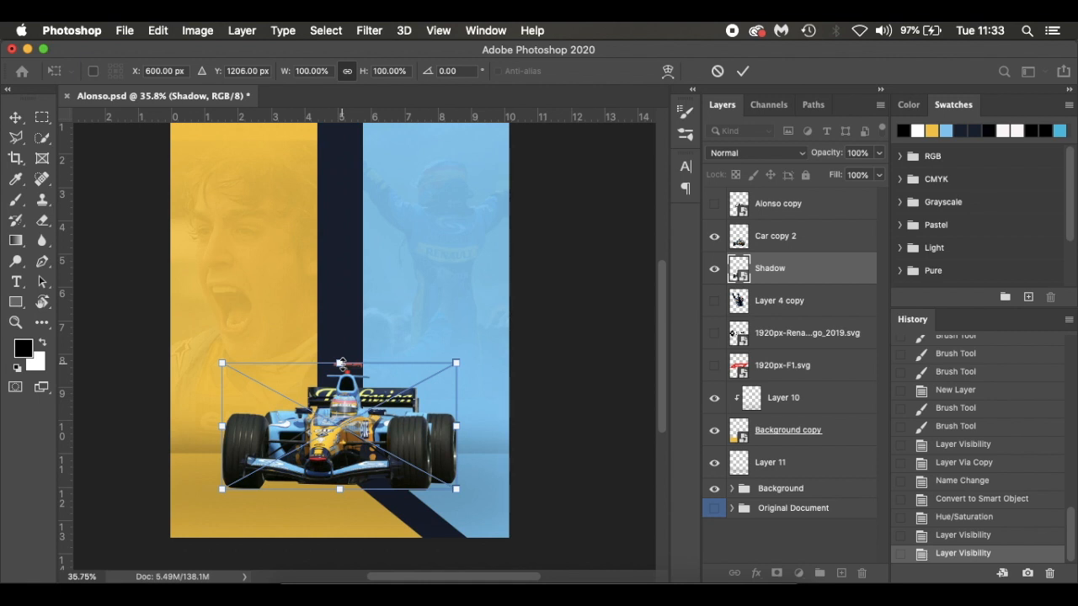
{"action": "left_click_drag", "start_coordinate": [340, 363], "coordinate": [342, 445]}
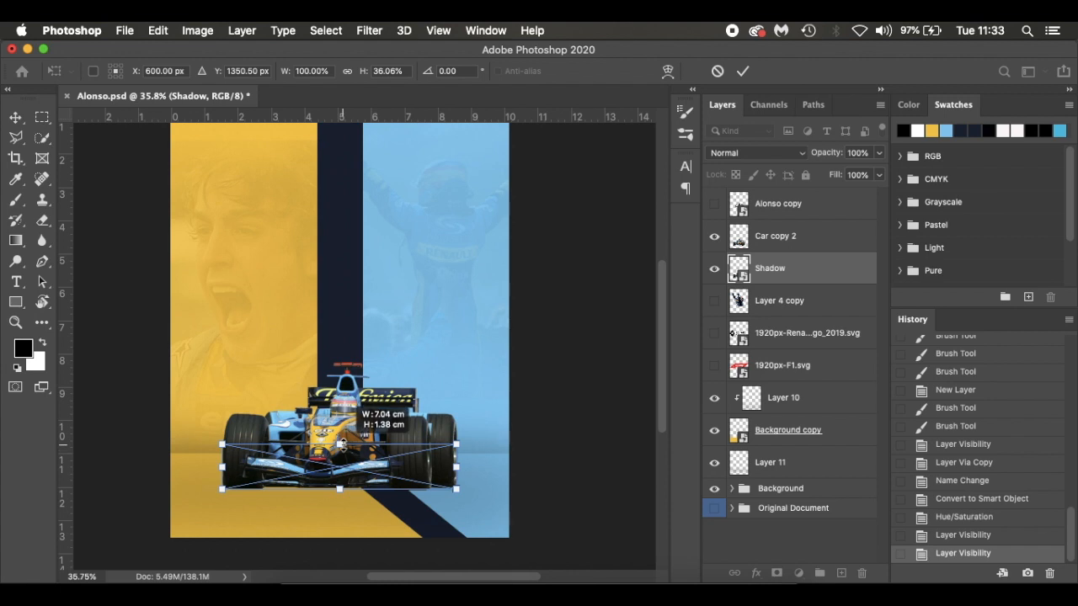
{"action": "key", "text": "Return"}
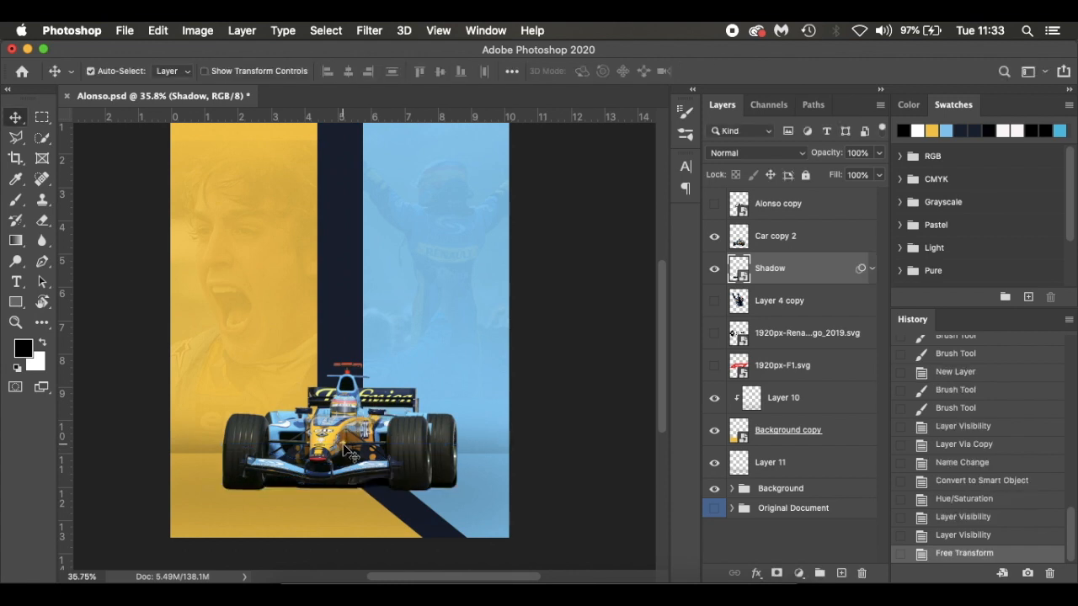
{"action": "key", "text": "Down"}
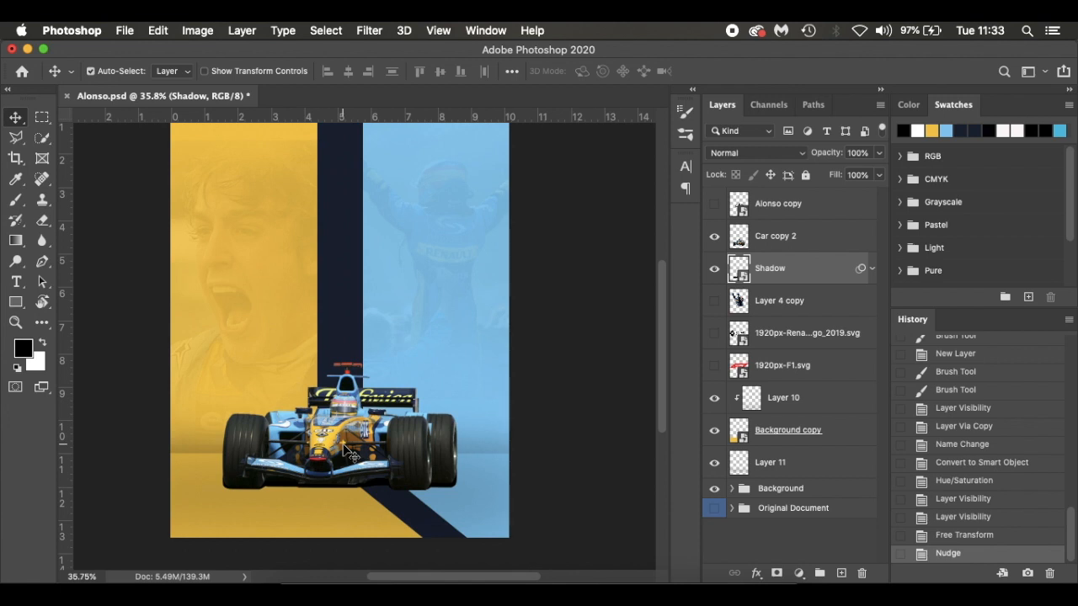
Set the Shadow layer's blend mode to Soft Light and fine-tune its vertical position beneath the tyres
{"action": "left_click", "coordinate": [770, 160]}
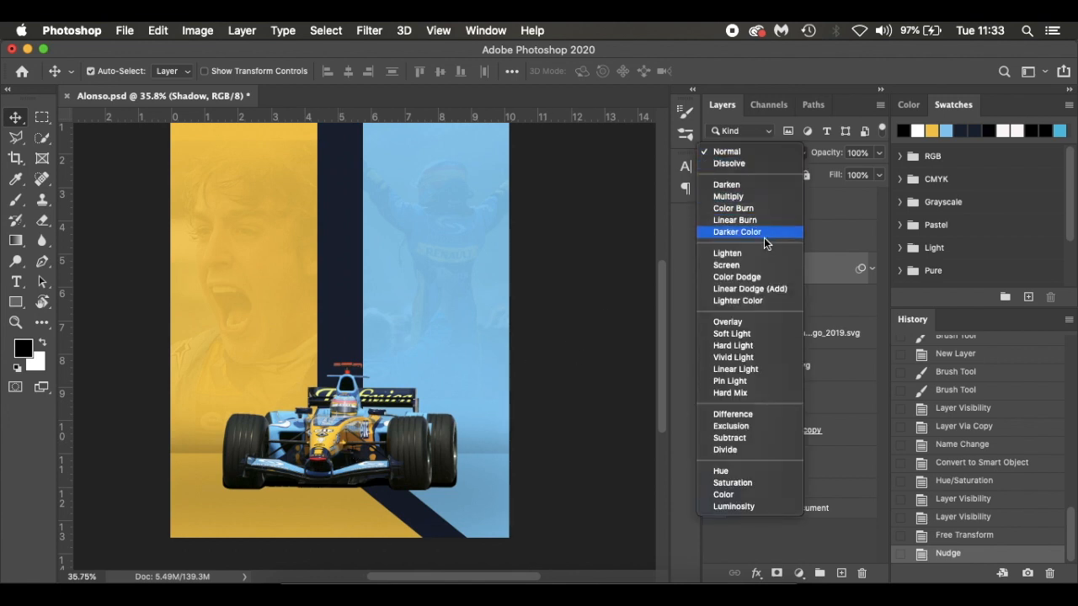
{"action": "left_click", "coordinate": [754, 333]}
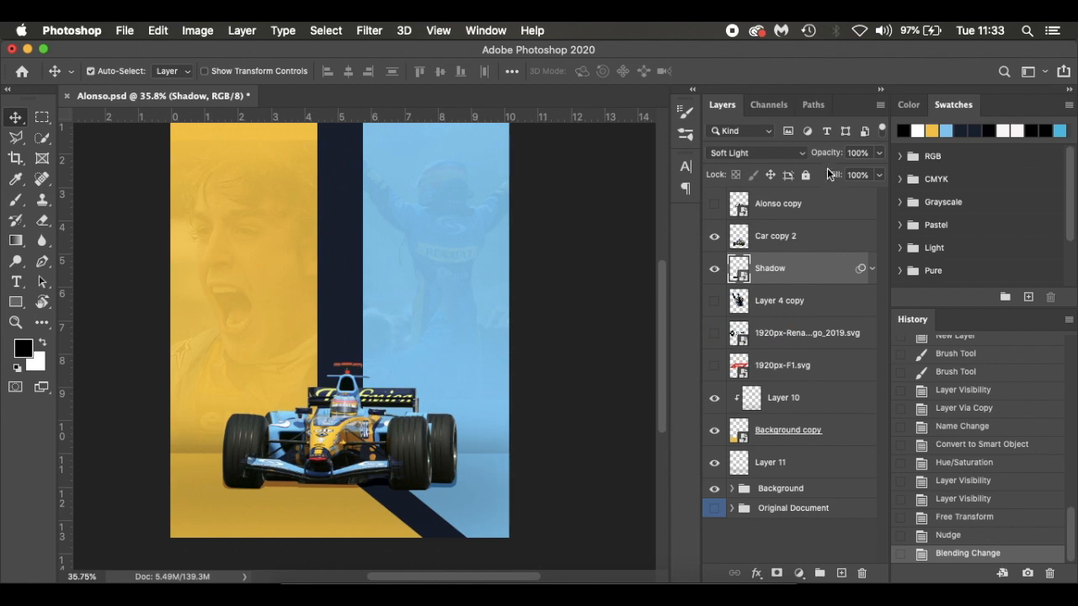
{"action": "scroll", "coordinate": [493, 378], "scroll_direction": "up", "scroll_amount": 3}
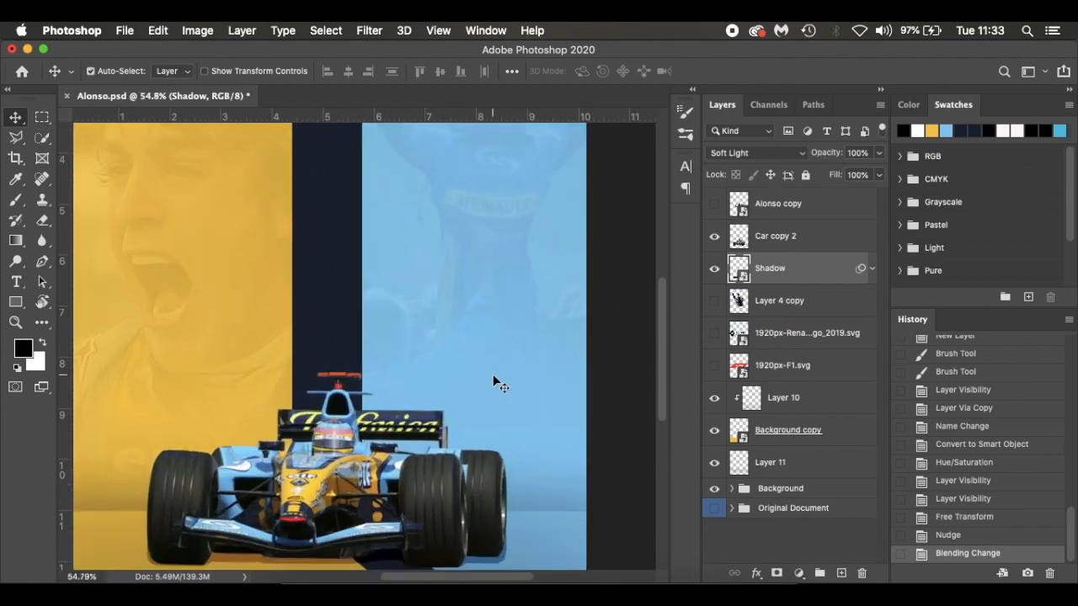
{"action": "scroll", "coordinate": [493, 378], "scroll_direction": "down", "scroll_amount": 3}
{"action": "key", "text": "Up"}
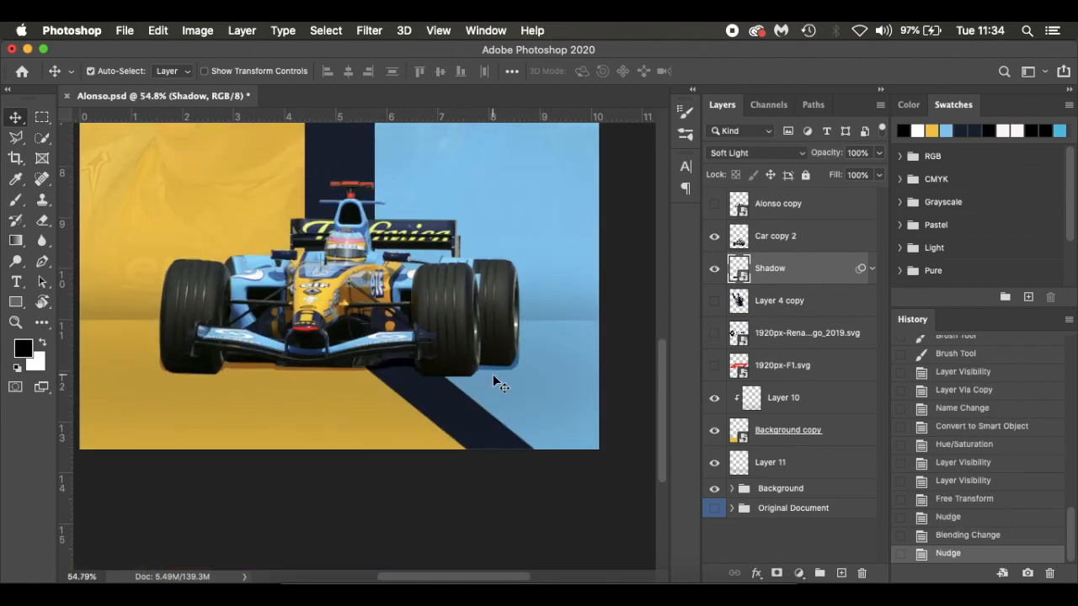
{"action": "key", "text": "Down"}
{"action": "key", "text": "Up"}
{"action": "key", "text": "Up"}
{"action": "key", "text": "Down"}
{"action": "key", "text": "Down"}
{"action": "key", "text": "Up"}
Apply a Gaussian Blur with a 5 pixel radius to the Shadow layer and compare the result with the layer hidden and shown
{"action": "left_click", "coordinate": [372, 31]}
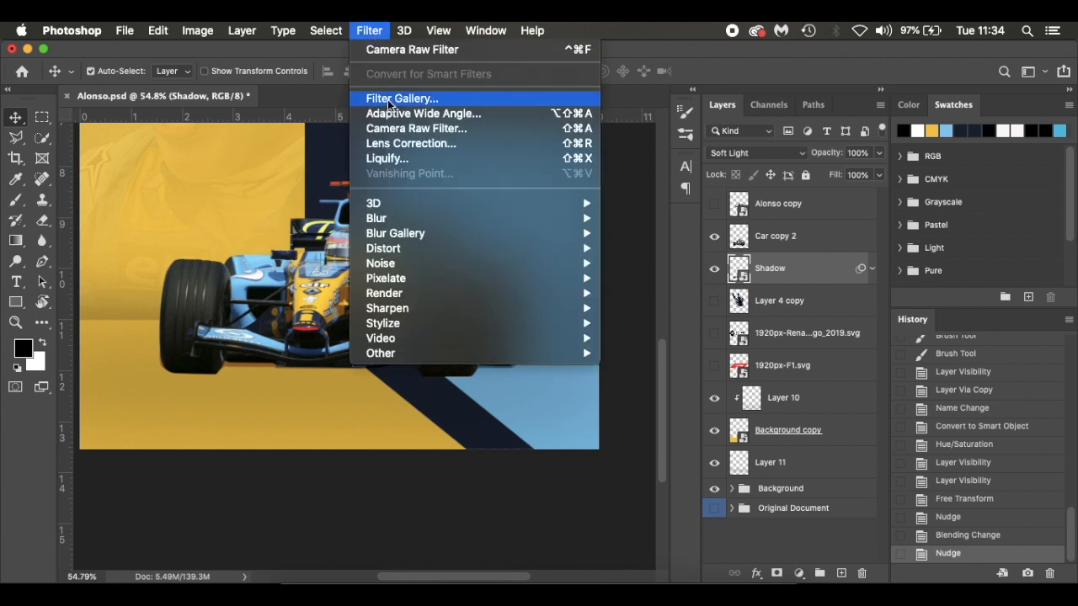
{"action": "mouse_move", "coordinate": [554, 225]}
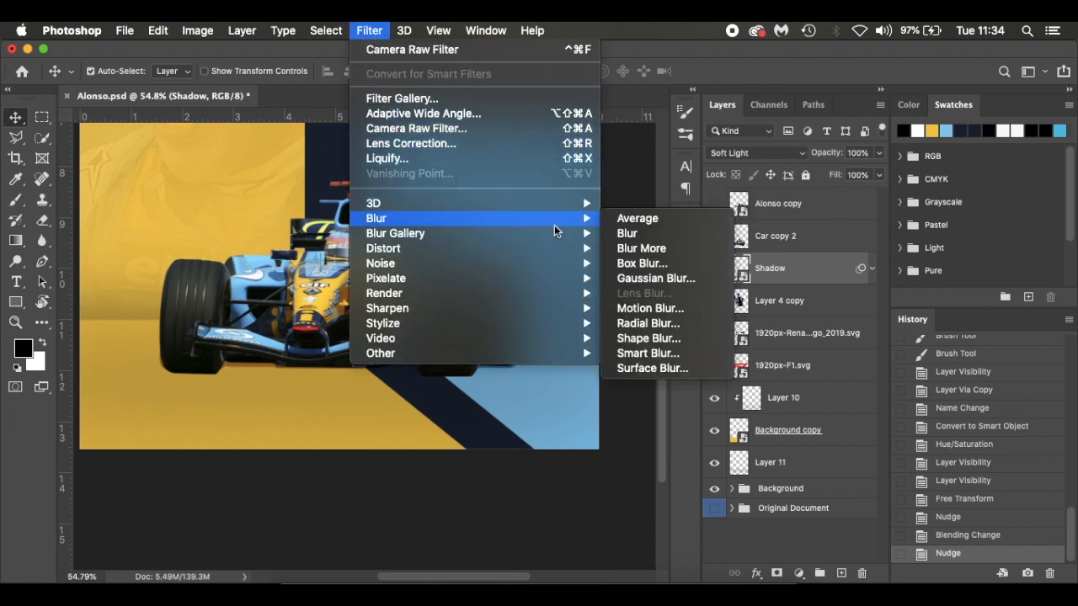
{"action": "left_click", "coordinate": [681, 279]}
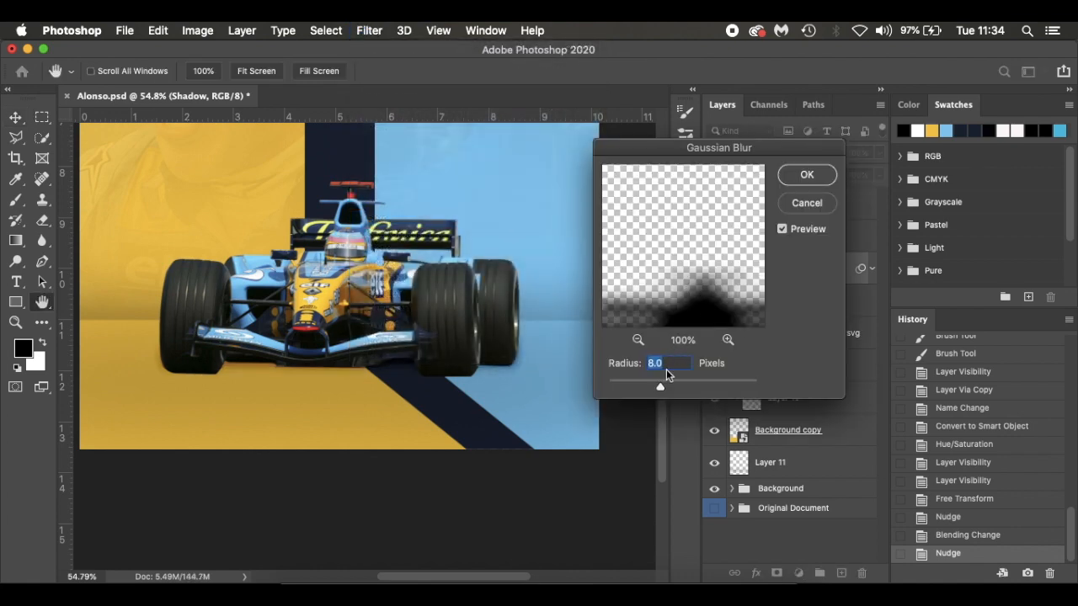
{"action": "key", "text": "BackSpace"}
{"action": "type", "text": "5"}
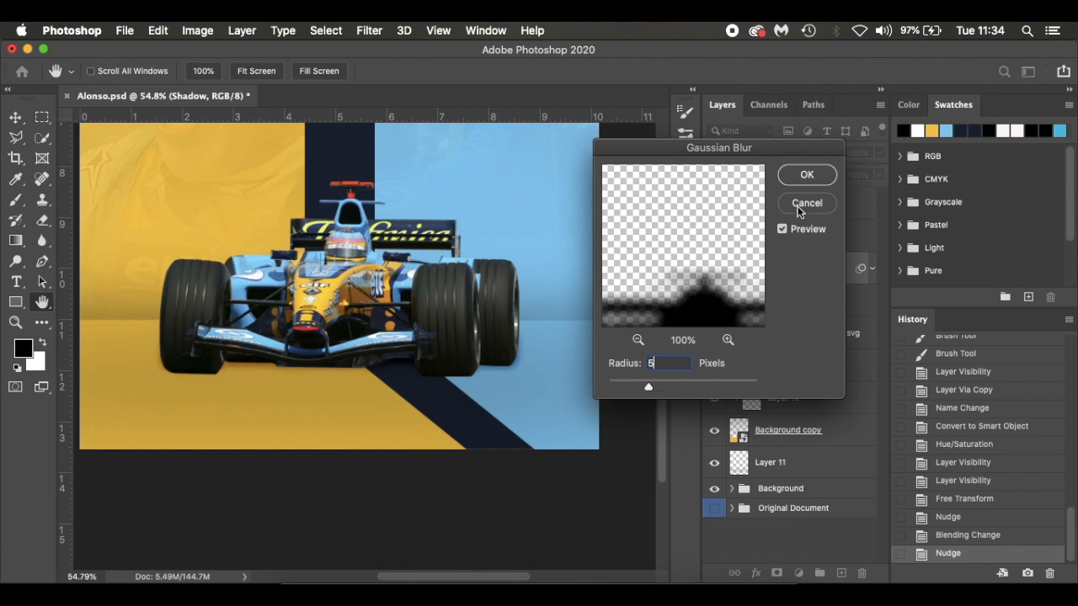
{"action": "left_click", "coordinate": [811, 175]}
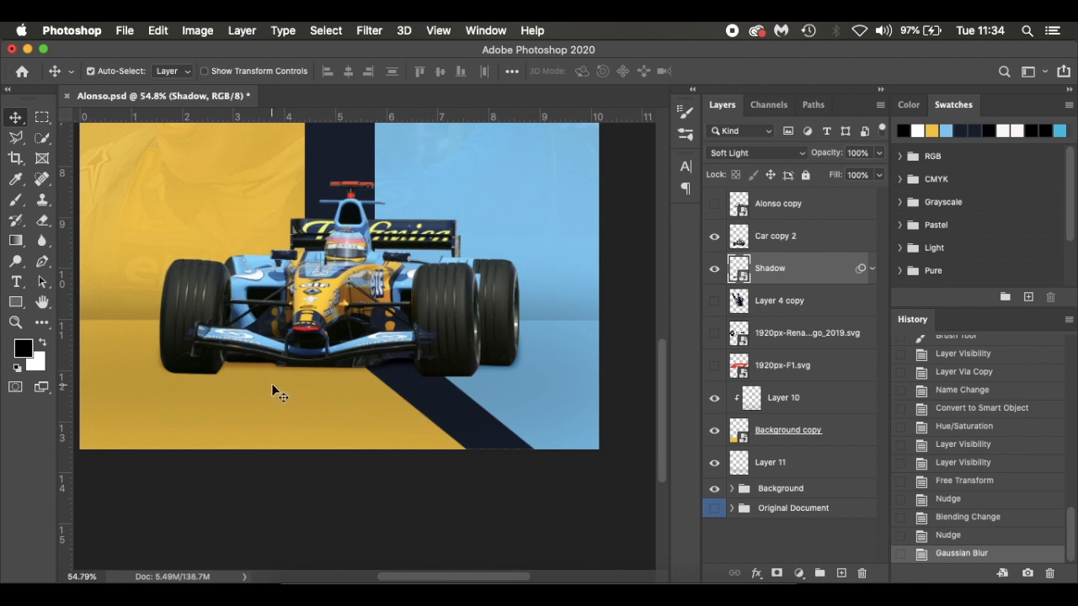
{"action": "left_click", "coordinate": [715, 269]}
{"action": "left_click", "coordinate": [715, 269]}
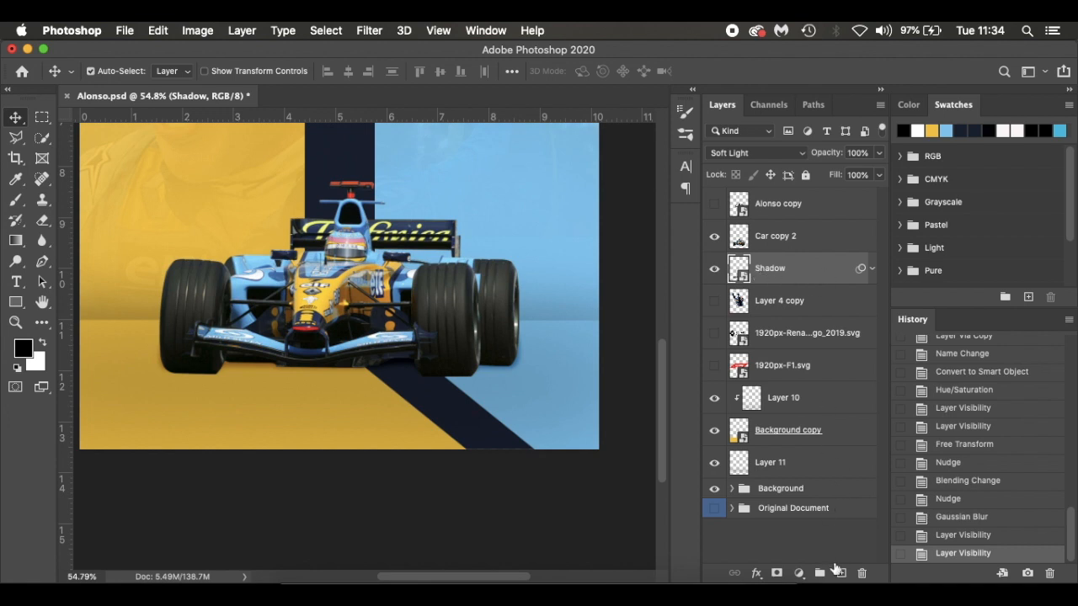
Try painting soft black shading under the car and tyres on a new layer above Shadow, using a small brush at 6% flow
{"action": "left_click", "coordinate": [840, 573]}
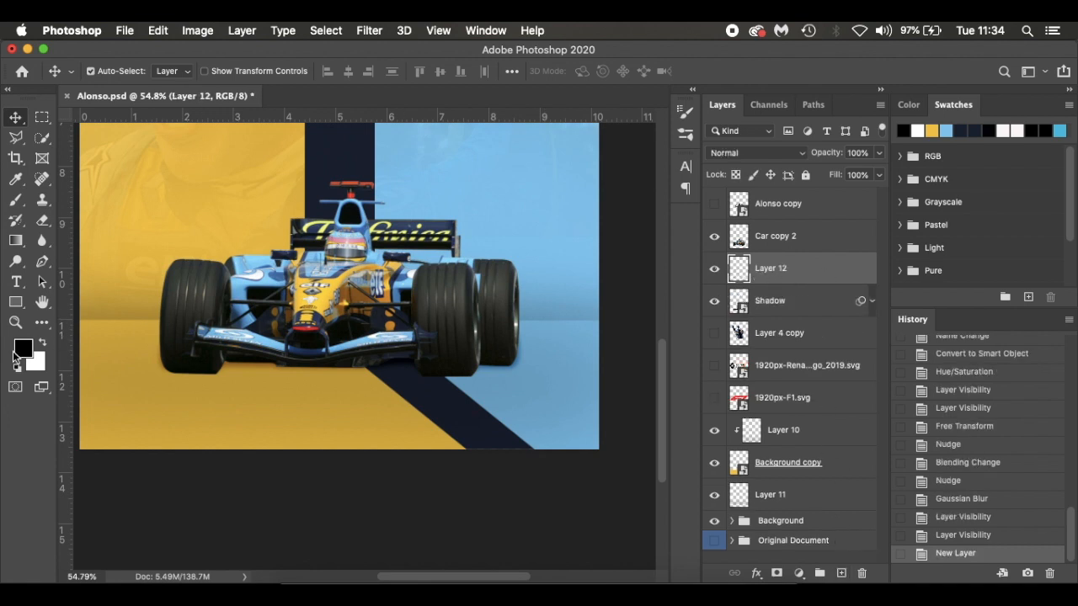
{"action": "key", "text": "b"}
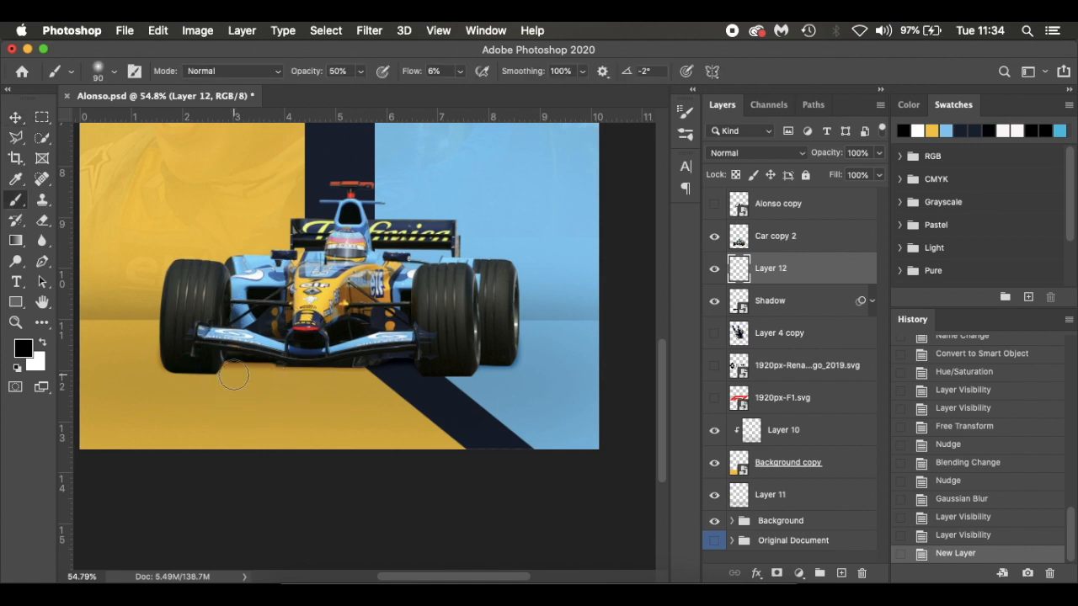
{"action": "key", "text": "bracketleft"}
{"action": "key", "text": "bracketleft"}
{"action": "key", "text": "bracketleft"}
{"action": "key", "text": "bracketleft"}
{"action": "key", "text": "bracketleft"}
{"action": "key", "text": "bracketleft"}
{"action": "key", "text": "bracketleft"}
{"action": "key", "text": "bracketleft"}
{"action": "key", "text": "bracketleft"}
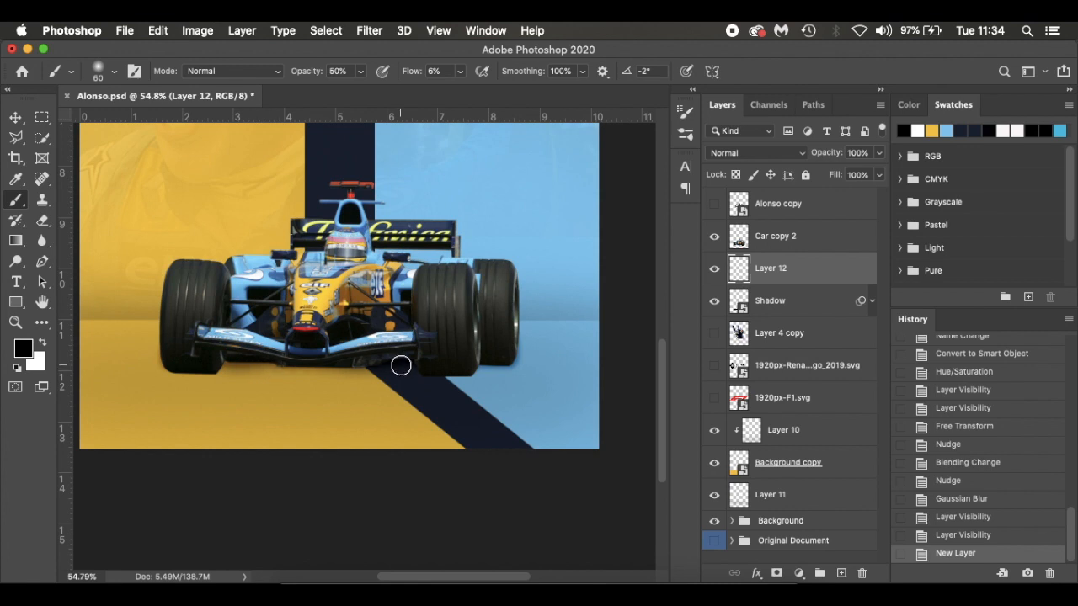
{"action": "mouse_move", "coordinate": [432, 367]}
{"action": "left_mouse_down"}
{"action": "mouse_move", "coordinate": [399, 363]}
{"action": "mouse_move", "coordinate": [470, 365]}
{"action": "left_mouse_up"}
{"action": "mouse_move", "coordinate": [283, 368]}
{"action": "left_mouse_down"}
{"action": "mouse_move", "coordinate": [234, 368]}
{"action": "mouse_move", "coordinate": [245, 388]}
{"action": "mouse_move", "coordinate": [193, 386]}
{"action": "left_mouse_up"}
{"action": "scroll", "coordinate": [365, 350], "scroll_direction": "up", "scroll_amount": 4}
{"action": "scroll", "coordinate": [228, 383], "scroll_direction": "up", "scroll_amount": 6}
{"action": "key", "text": "bracketleft"}
{"action": "key", "text": "bracketleft"}
{"action": "key", "text": "bracketleft"}
{"action": "key", "text": "bracketleft"}
{"action": "key", "text": "bracketleft"}
{"action": "key", "text": "bracketleft"}
Set the Shadow layer's blend mode to Normal and hide the painted Layer 12 above it
{"action": "left_click", "coordinate": [714, 237]}
{"action": "left_click", "coordinate": [714, 237]}
{"action": "left_click", "coordinate": [715, 301]}
{"action": "left_click", "coordinate": [715, 303]}
{"action": "left_click", "coordinate": [762, 301]}
{"action": "left_click", "coordinate": [750, 153]}
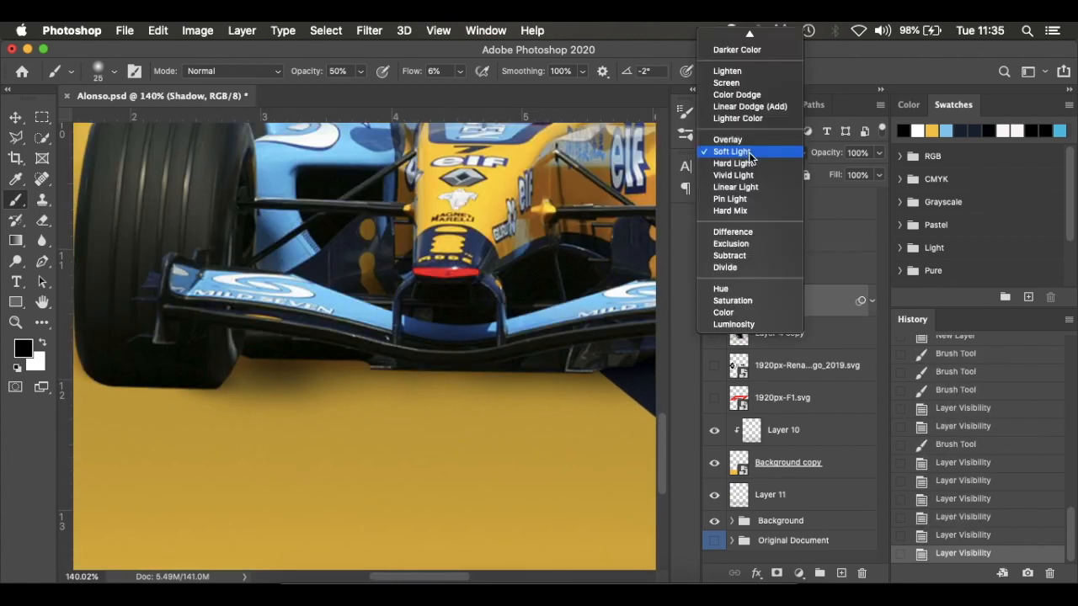
{"action": "left_click", "coordinate": [738, 36]}
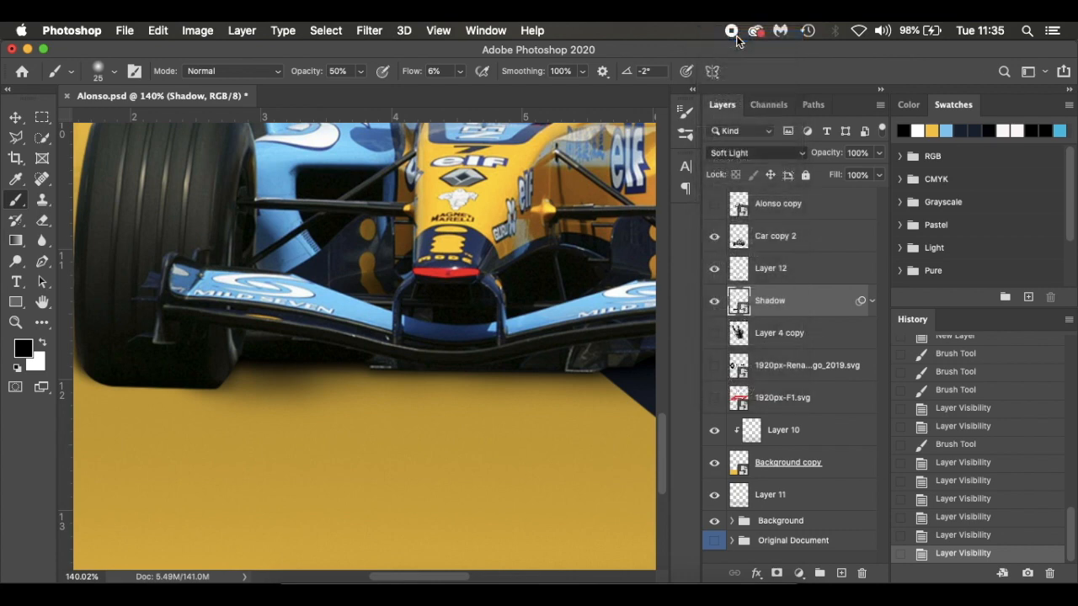
{"action": "left_click", "coordinate": [714, 268]}
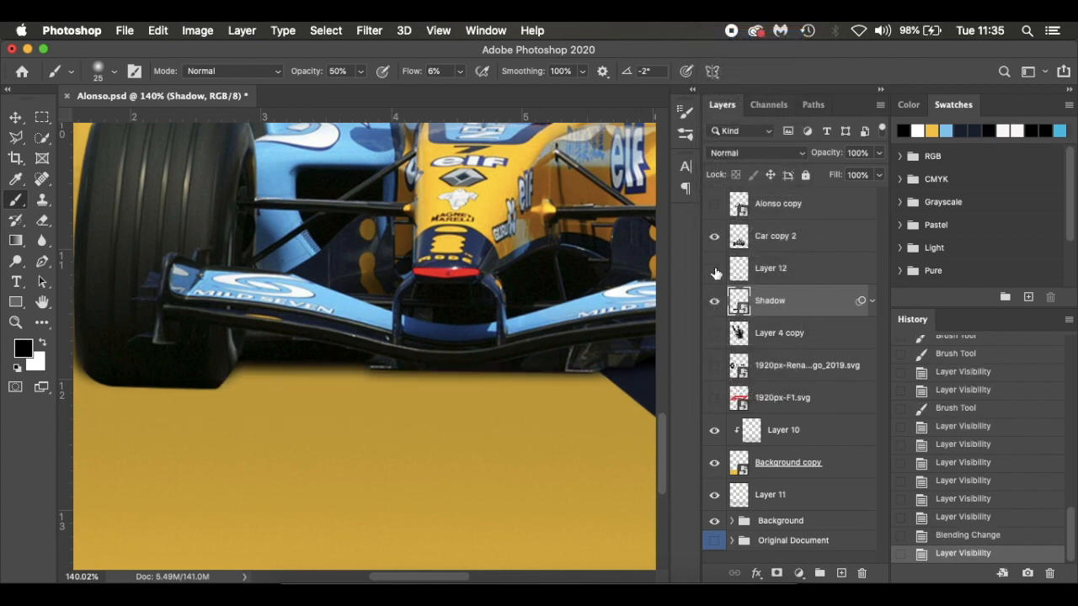
Add a layer mask to Shadow and brush black at 85% flow and size 50 over the spill outside the tyre on the yellow side
{"action": "scroll", "coordinate": [413, 422], "scroll_direction": "down", "scroll_amount": 3}
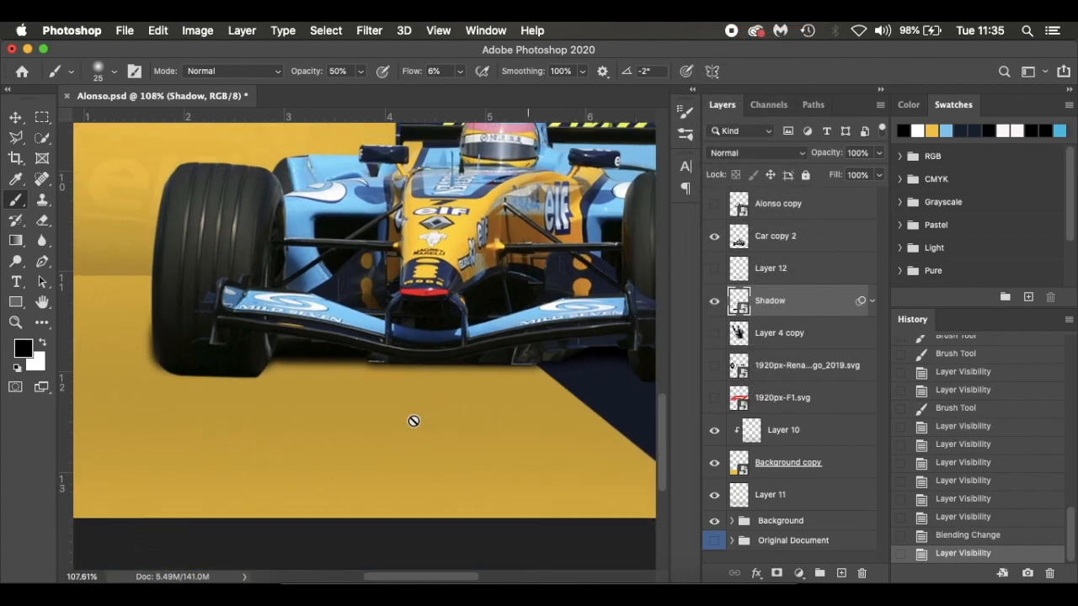
{"action": "scroll", "coordinate": [414, 421], "scroll_direction": "right", "scroll_amount": 3}
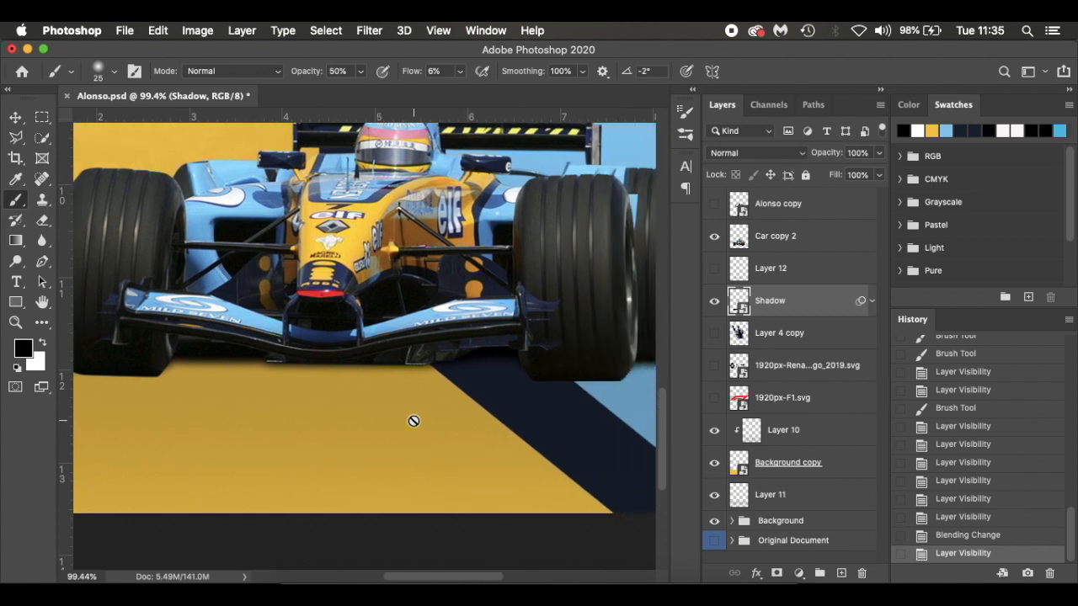
{"action": "scroll", "coordinate": [413, 421], "scroll_direction": "right", "scroll_amount": 2}
{"action": "scroll", "coordinate": [413, 421], "scroll_direction": "left", "scroll_amount": 3}
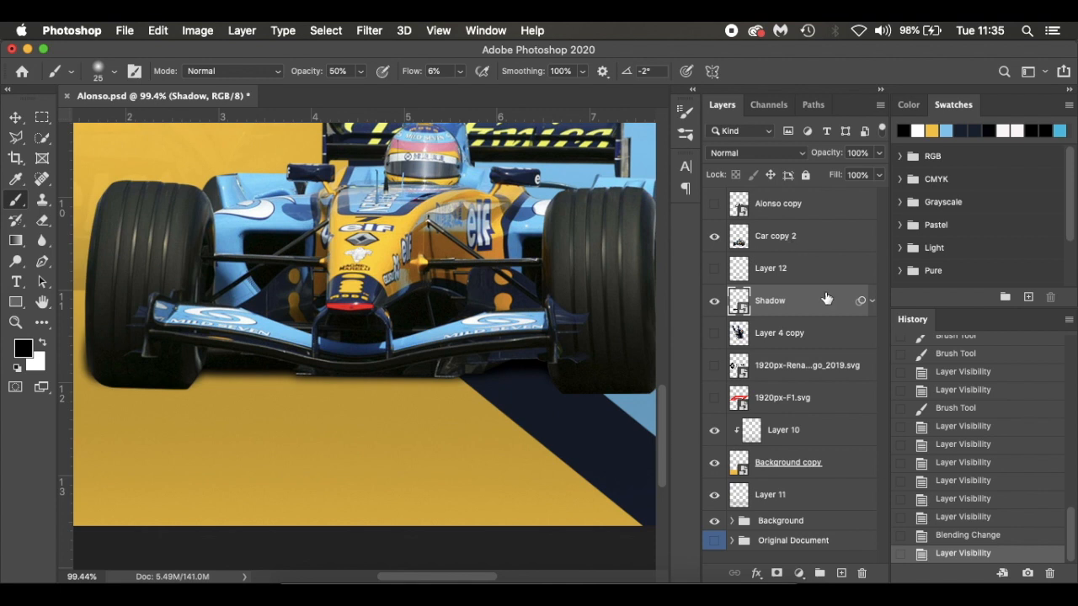
{"action": "left_click", "coordinate": [776, 572]}
{"action": "scroll", "coordinate": [168, 409], "scroll_direction": "left", "scroll_amount": 2}
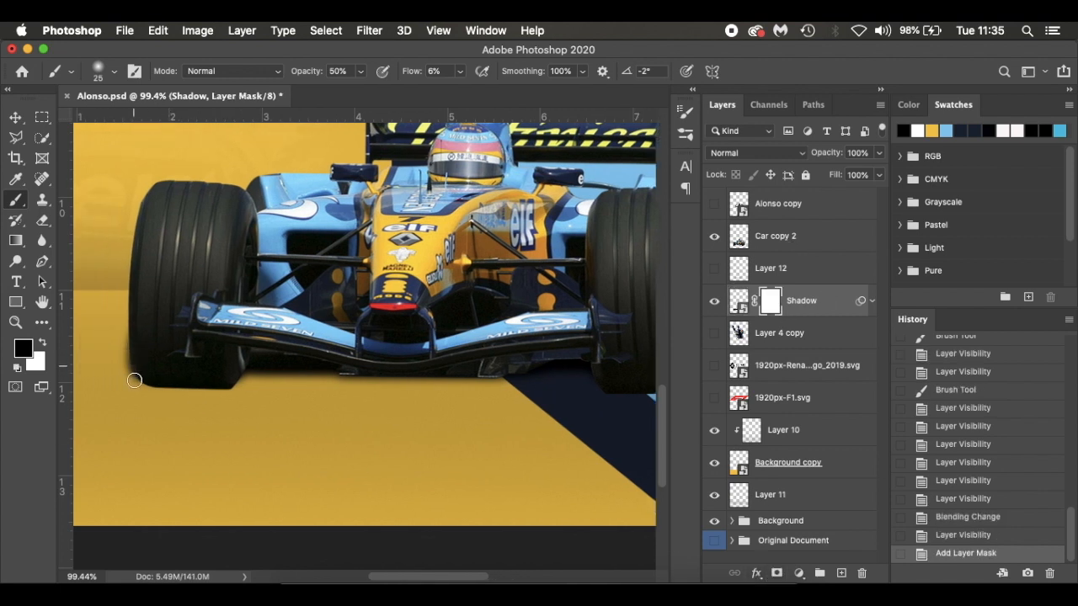
{"action": "mouse_move", "coordinate": [133, 381]}
{"action": "left_mouse_down"}
{"action": "mouse_move", "coordinate": [127, 337]}
{"action": "mouse_move", "coordinate": [126, 370]}
{"action": "left_mouse_up"}
{"action": "left_click_drag", "start_coordinate": [412, 72], "coordinate": [472, 84]}
{"action": "key", "text": "bracketright"}
{"action": "key", "text": "bracketright"}
{"action": "key", "text": "bracketright"}
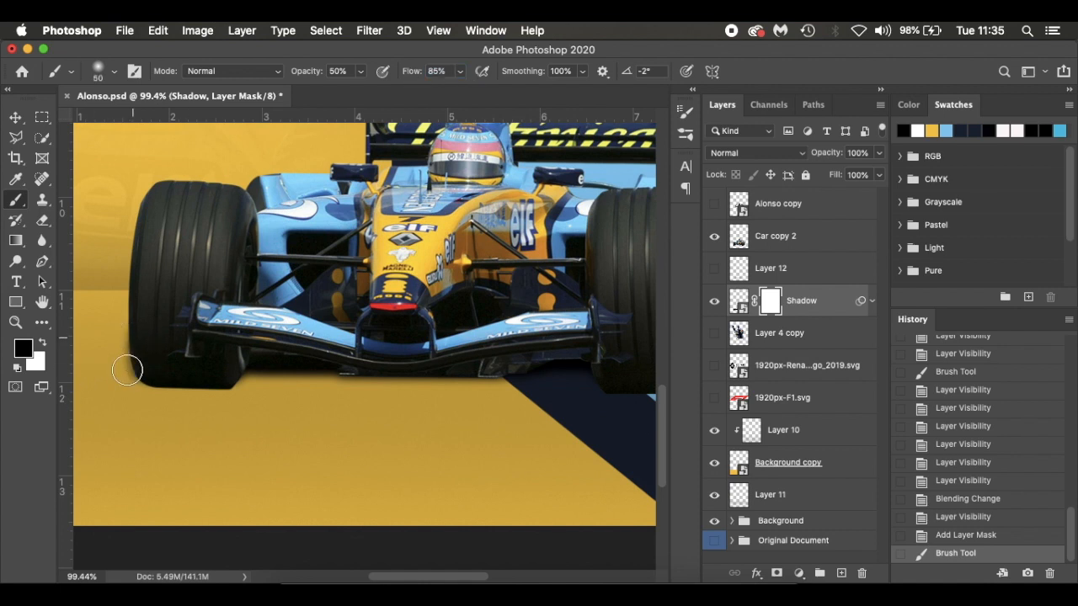
{"action": "left_click", "coordinate": [135, 361]}
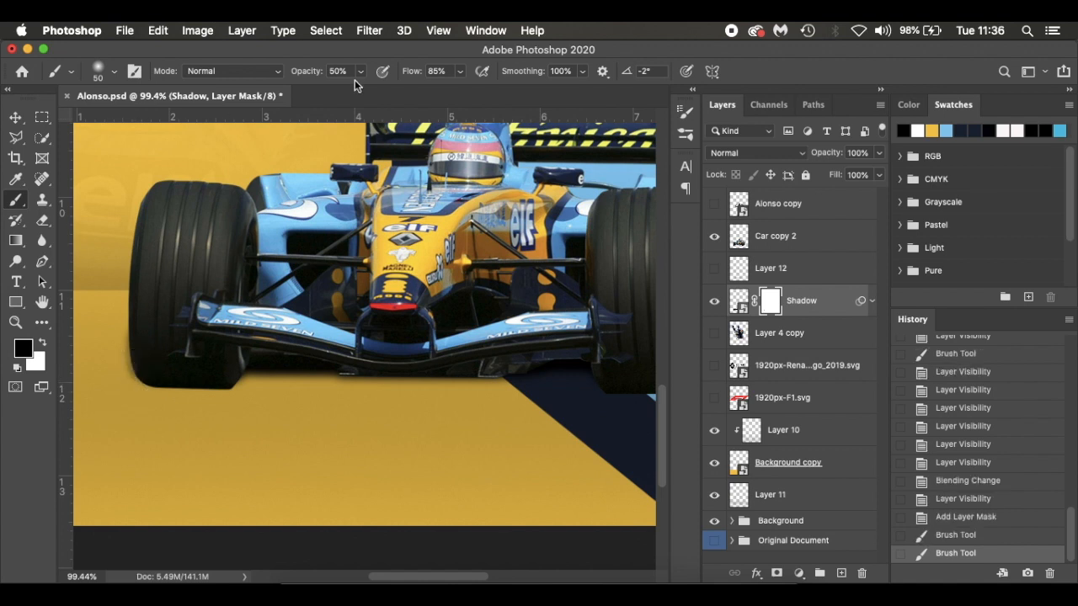
Raise the brush opacity and flow to 100% and mask out the shadow spilling past the outer edges of the tyres on both sides
{"action": "left_click_drag", "start_coordinate": [414, 74], "coordinate": [492, 77]}
{"action": "left_click_drag", "start_coordinate": [296, 68], "coordinate": [338, 70]}
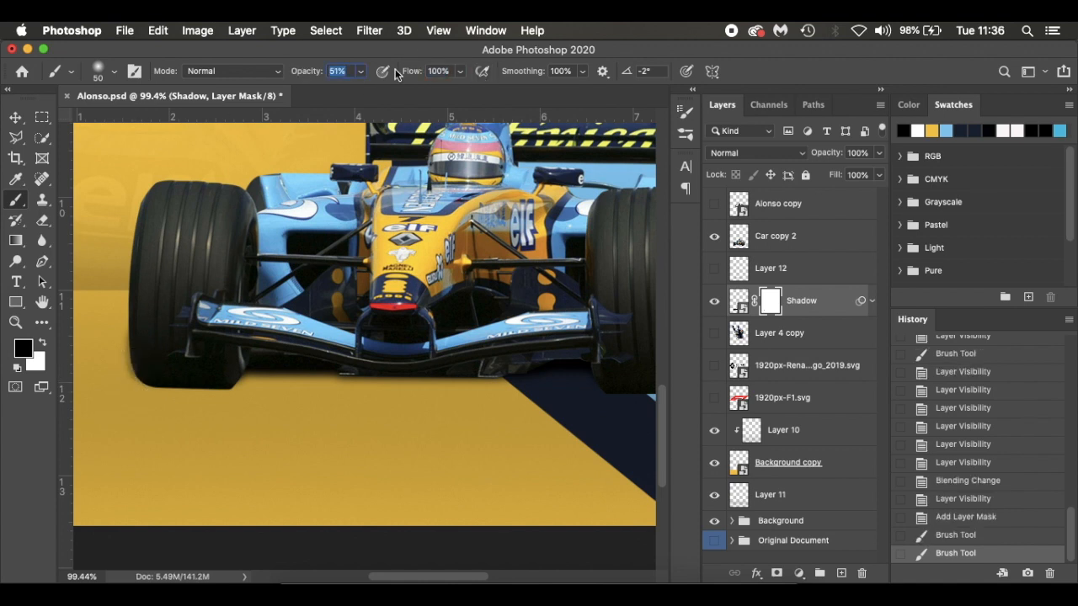
{"action": "left_click", "coordinate": [130, 360]}
{"action": "scroll", "coordinate": [132, 354], "scroll_direction": "right", "scroll_amount": 5}
{"action": "left_click_drag", "start_coordinate": [590, 299], "coordinate": [580, 364]}
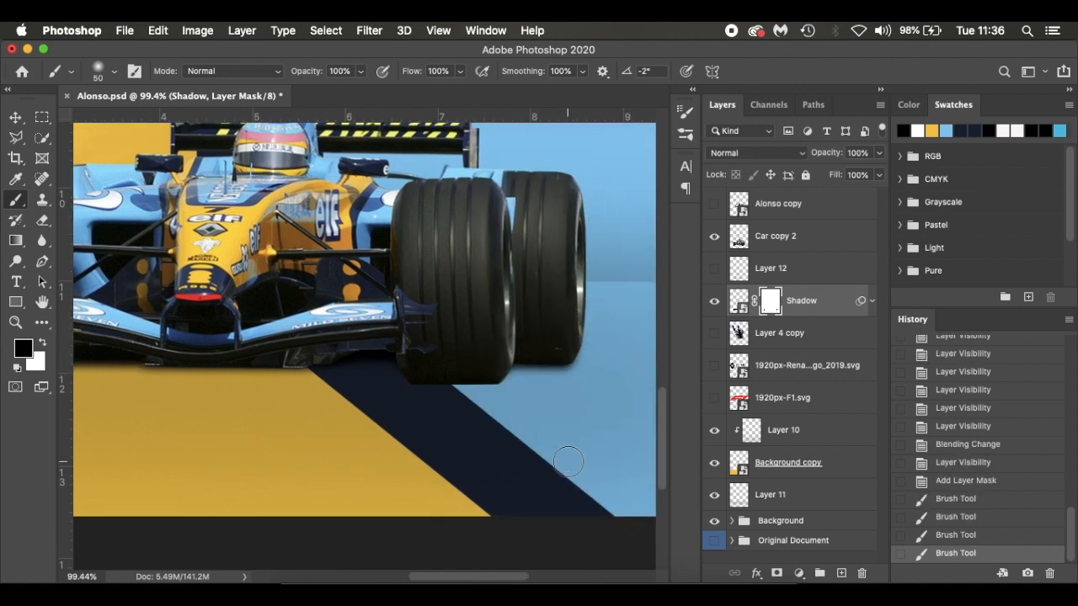
{"action": "left_click", "coordinate": [596, 309]}
{"action": "scroll", "coordinate": [468, 417], "scroll_direction": "left", "scroll_amount": 4}
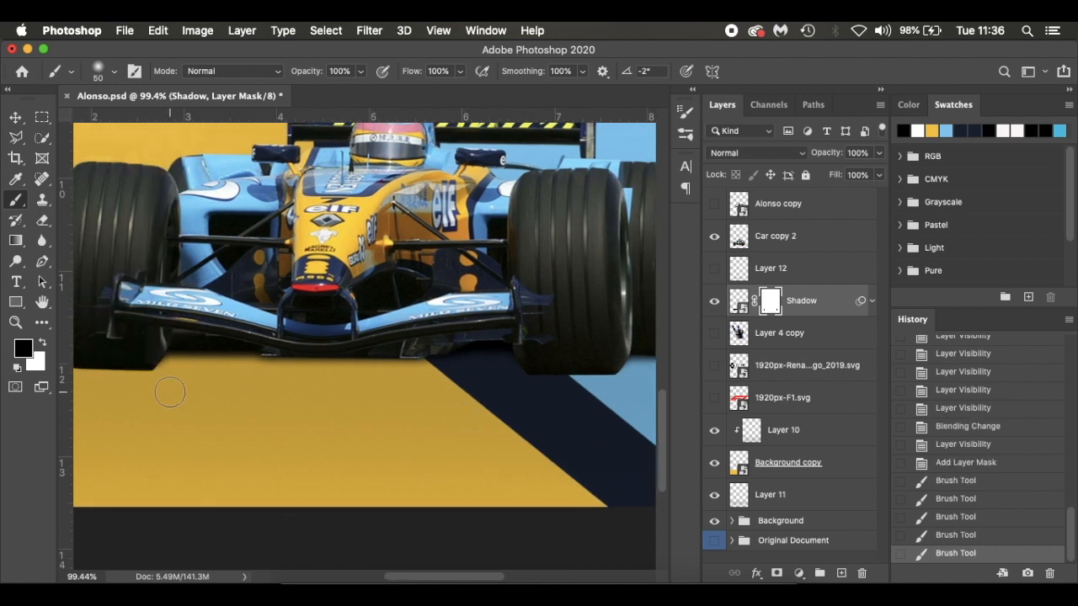
{"action": "scroll", "coordinate": [168, 389], "scroll_direction": "left", "scroll_amount": 3}
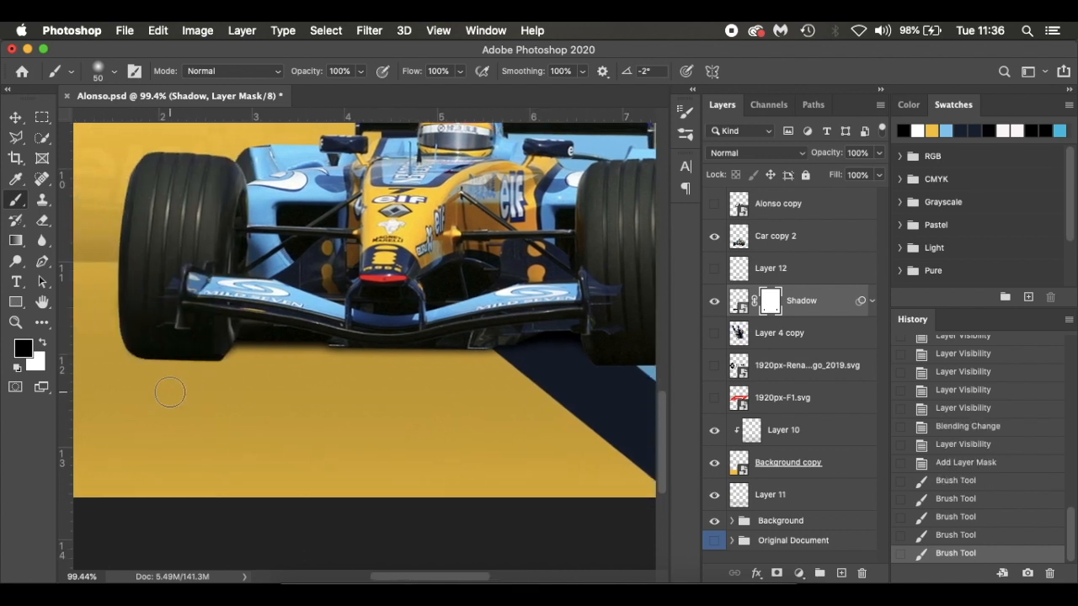
Delete the painted Layer 12 and replace it with a new empty layer directly above Shadow
{"action": "left_click", "coordinate": [715, 302]}
{"action": "left_click", "coordinate": [715, 302]}
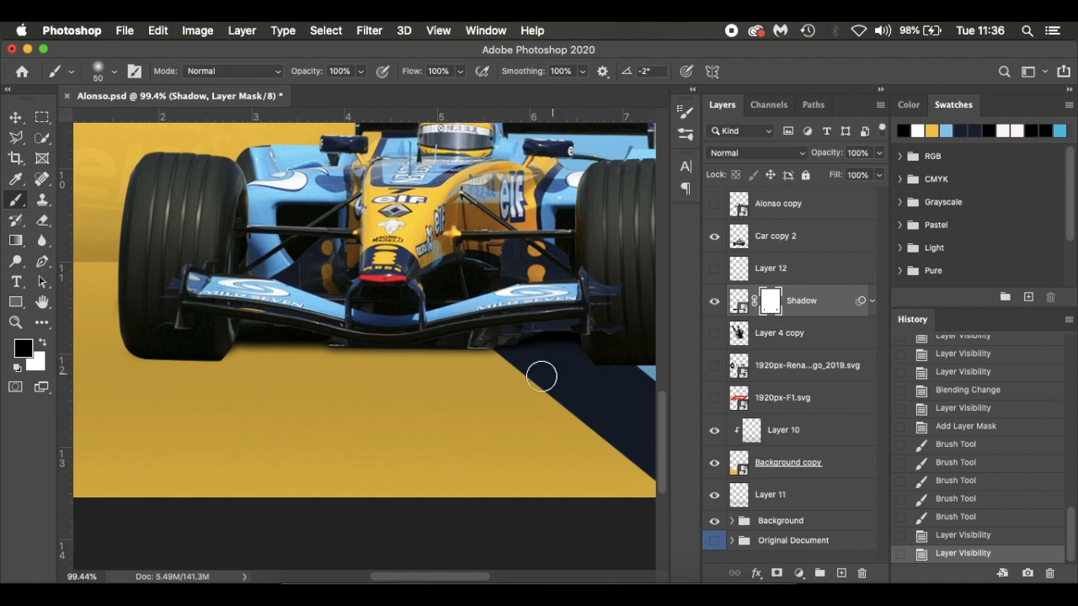
{"action": "left_click", "coordinate": [714, 268]}
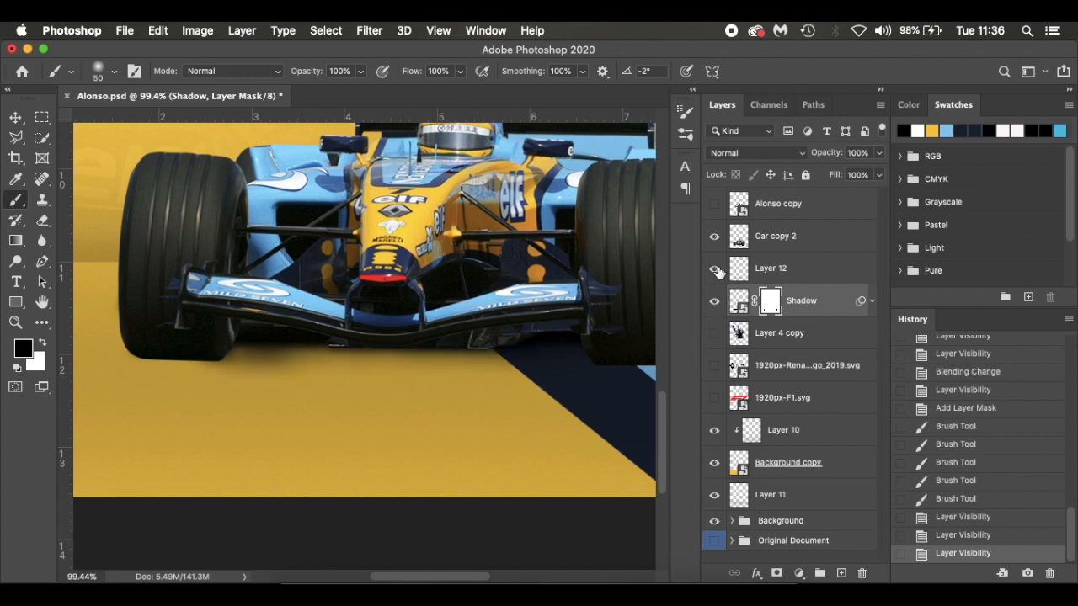
{"action": "left_click_drag", "start_coordinate": [811, 275], "coordinate": [862, 573]}
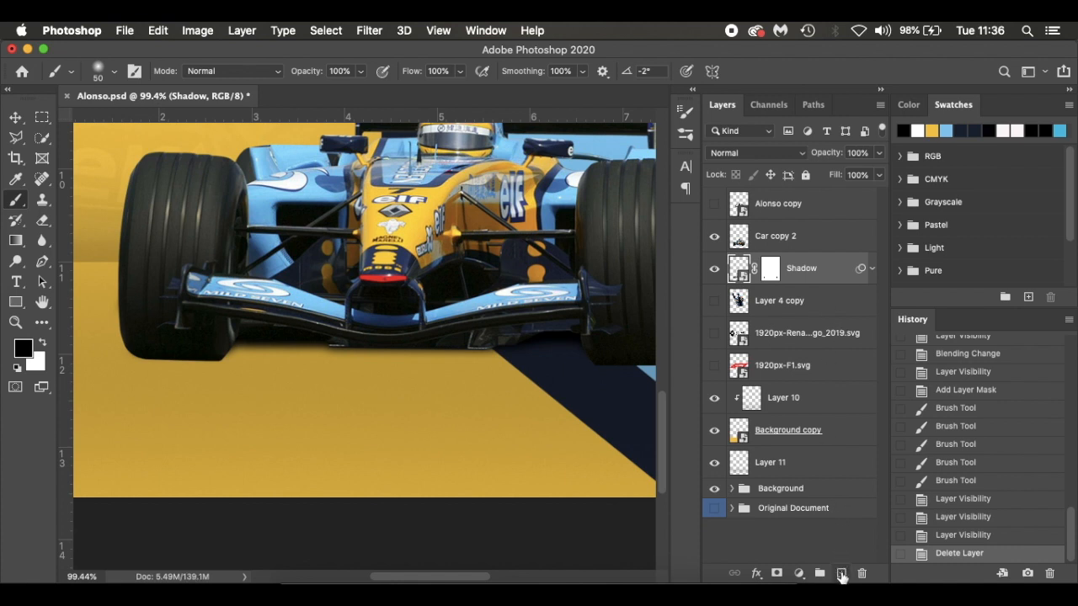
{"action": "left_click", "coordinate": [841, 573]}
Paint soft black shading beneath the tyres and front wing on the new layer with a size 40 brush at 6% flow
{"action": "scroll", "coordinate": [338, 374], "scroll_direction": "right", "scroll_amount": 3}
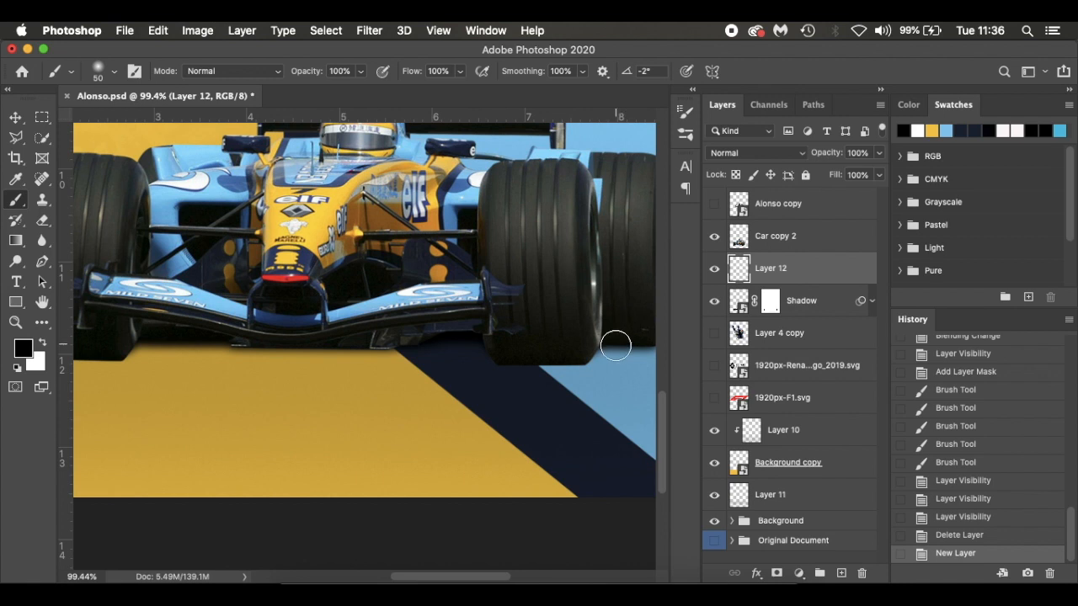
{"action": "scroll", "coordinate": [606, 337], "scroll_direction": "right", "scroll_amount": 2}
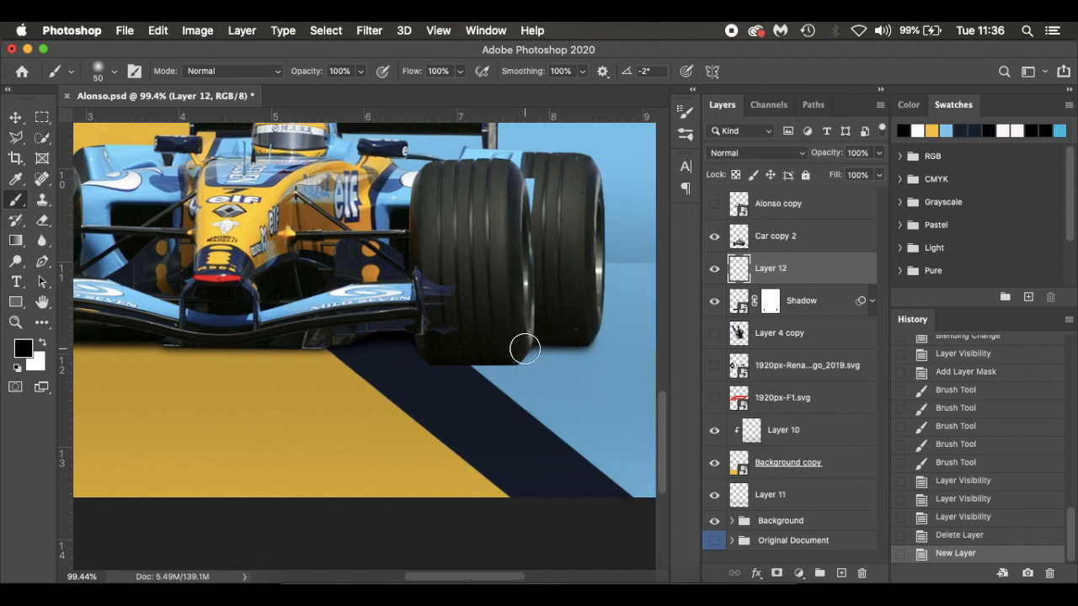
{"action": "key", "text": "bracketleft"}
{"action": "left_click_drag", "start_coordinate": [412, 72], "coordinate": [335, 70]}
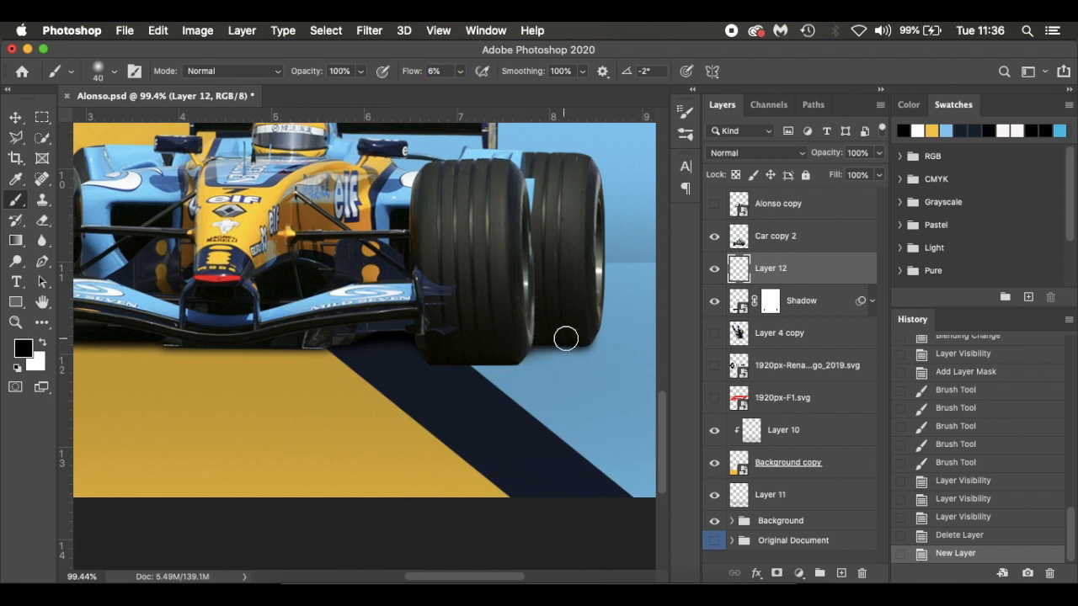
{"action": "mouse_move", "coordinate": [507, 355]}
{"action": "left_mouse_down"}
{"action": "mouse_move", "coordinate": [556, 339]}
{"action": "mouse_move", "coordinate": [476, 354]}
{"action": "left_mouse_up"}
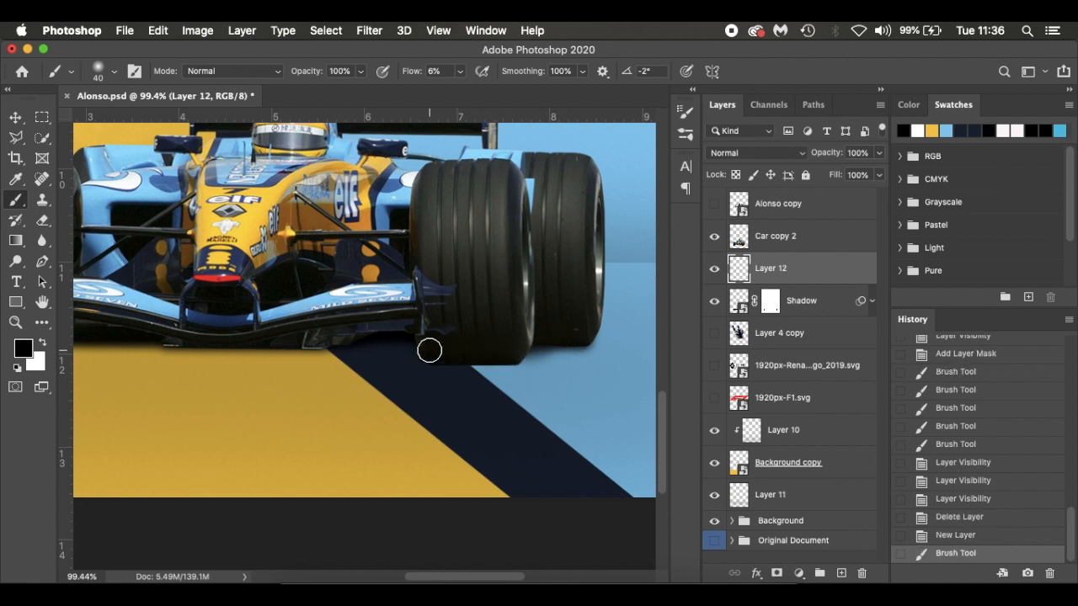
{"action": "mouse_move", "coordinate": [321, 340]}
{"action": "left_mouse_down"}
{"action": "mouse_move", "coordinate": [422, 349]}
{"action": "mouse_move", "coordinate": [309, 346]}
{"action": "mouse_move", "coordinate": [432, 343]}
{"action": "mouse_move", "coordinate": [257, 346]}
{"action": "left_mouse_up"}
{"action": "scroll", "coordinate": [258, 345], "scroll_direction": "left", "scroll_amount": 3}
{"action": "mouse_move", "coordinate": [489, 342]}
{"action": "left_mouse_down"}
{"action": "mouse_move", "coordinate": [183, 346]}
{"action": "mouse_move", "coordinate": [258, 329]}
{"action": "mouse_move", "coordinate": [159, 346]}
{"action": "mouse_move", "coordinate": [253, 344]}
{"action": "mouse_move", "coordinate": [149, 347]}
{"action": "mouse_move", "coordinate": [343, 339]}
{"action": "left_mouse_up"}
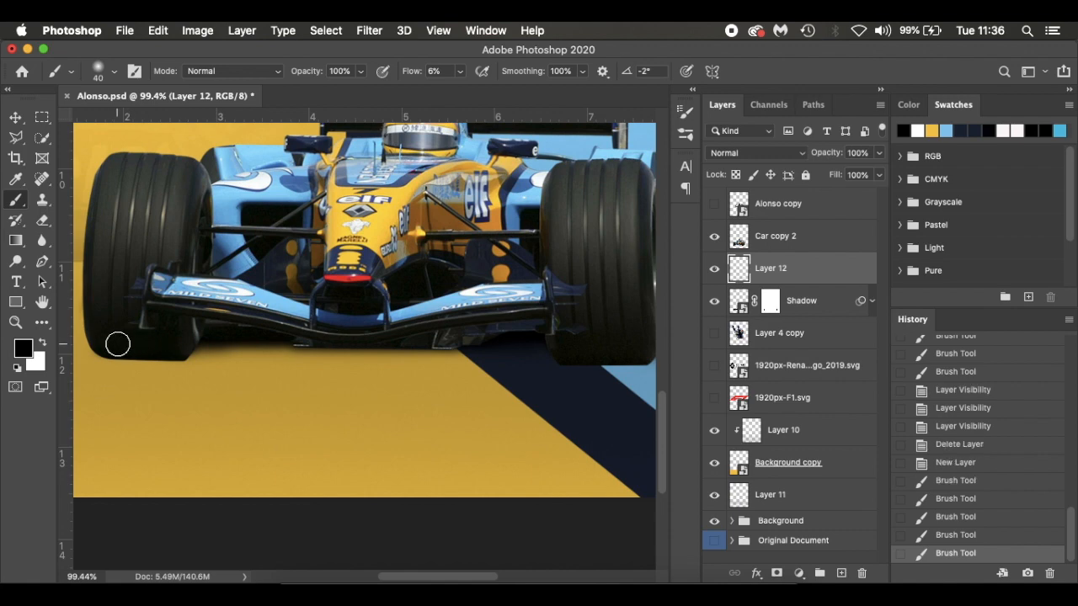
{"action": "left_click_drag", "start_coordinate": [170, 343], "coordinate": [344, 337]}
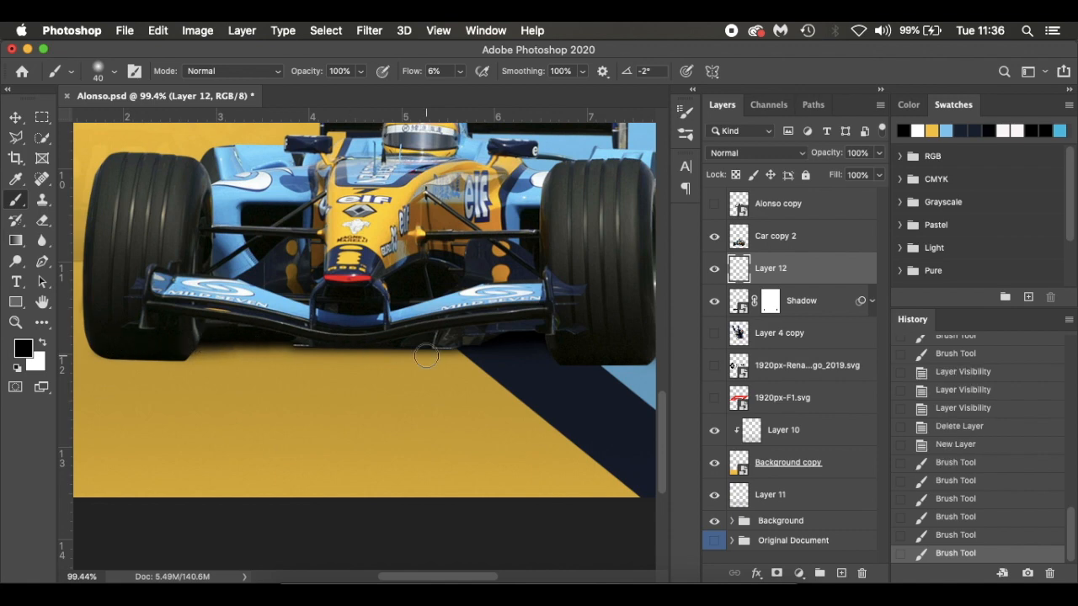
Add a new empty layer directly above the Shadow layer
{"action": "scroll", "coordinate": [427, 356], "scroll_direction": "up", "scroll_amount": 3}
{"action": "scroll", "coordinate": [426, 355], "scroll_direction": "left", "scroll_amount": 5}
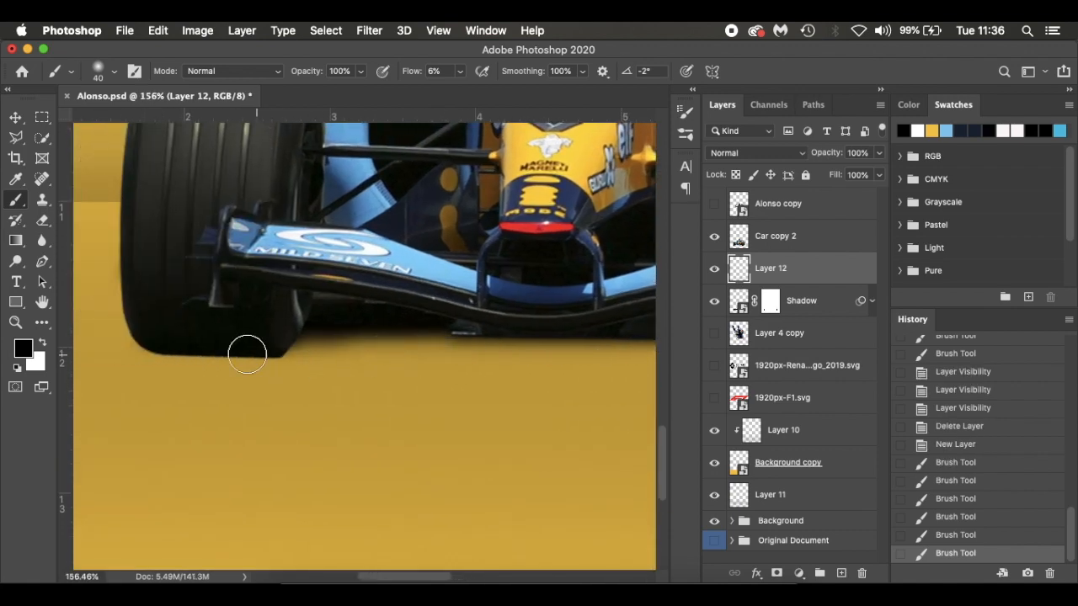
{"action": "left_click", "coordinate": [838, 309]}
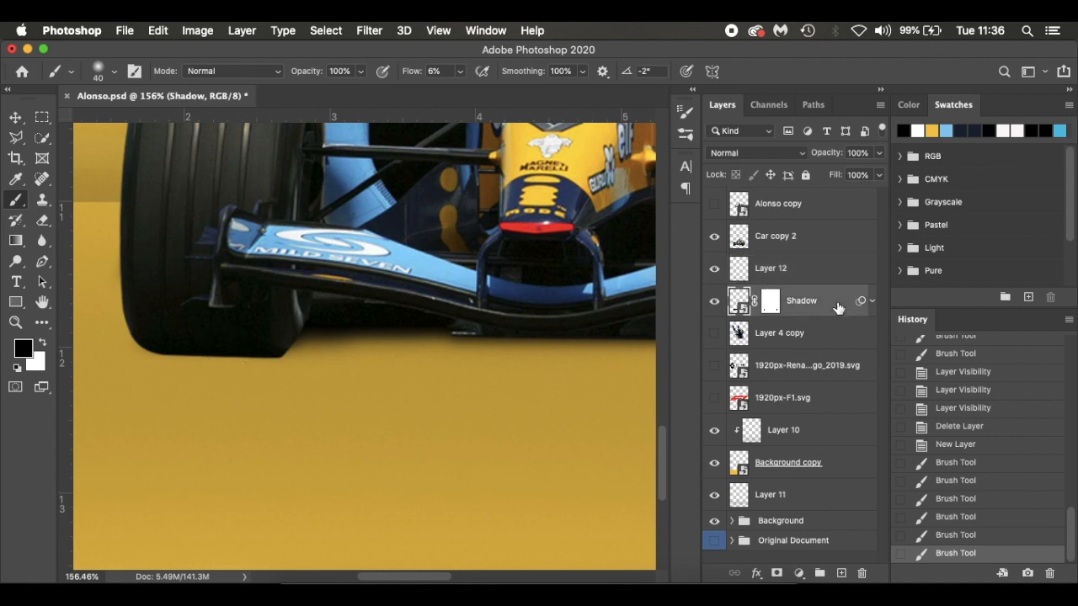
{"action": "left_click", "coordinate": [841, 573]}
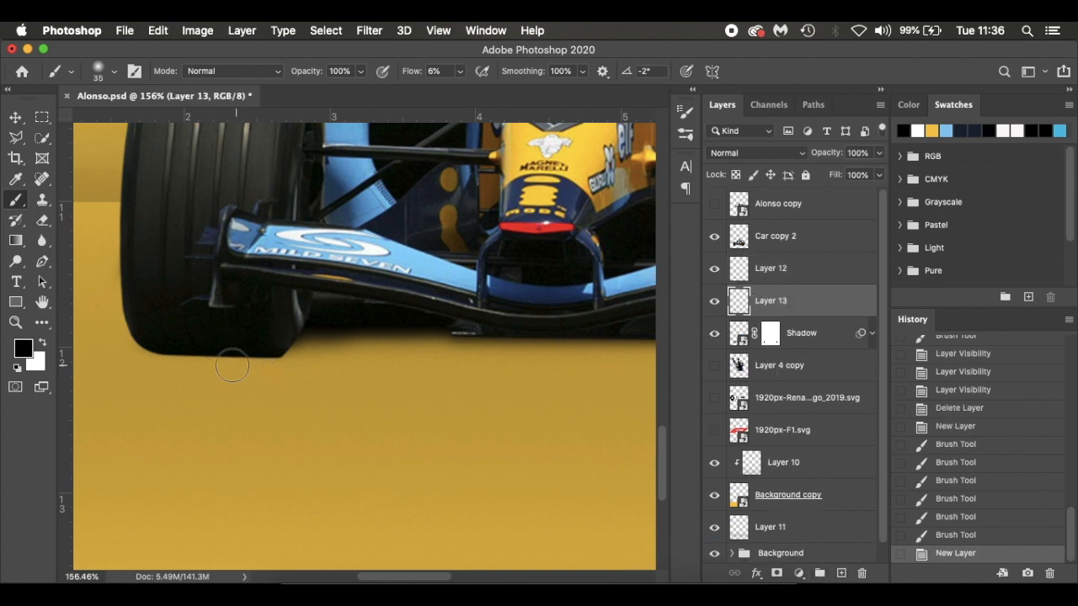
Paint thin black contact shading along the underside of the yellow-side tyre and front wing with a size 10 brush at 20% flow
{"action": "key", "text": "bracketleft"}
{"action": "key", "text": "bracketleft"}
{"action": "key", "text": "bracketleft"}
{"action": "left_click_drag", "start_coordinate": [412, 73], "coordinate": [422, 82]}
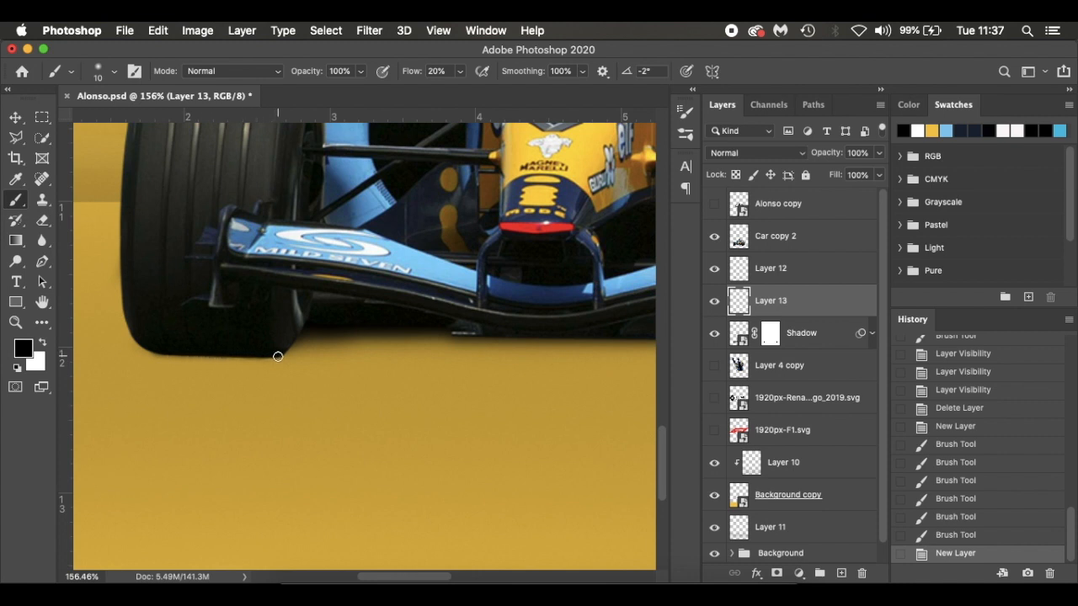
{"action": "left_click", "coordinate": [320, 326]}
{"action": "scroll", "coordinate": [377, 331], "scroll_direction": "right", "scroll_amount": 10}
{"action": "left_click_drag", "start_coordinate": [459, 354], "coordinate": [578, 358]}
{"action": "mouse_move", "coordinate": [532, 358]}
{"action": "left_mouse_down"}
{"action": "mouse_move", "coordinate": [601, 350]}
{"action": "mouse_move", "coordinate": [539, 350]}
{"action": "left_mouse_up"}
{"action": "scroll", "coordinate": [549, 324], "scroll_direction": "right", "scroll_amount": 2}
{"action": "left_click_drag", "start_coordinate": [563, 327], "coordinate": [536, 352]}
{"action": "left_click_drag", "start_coordinate": [569, 326], "coordinate": [513, 348]}
{"action": "scroll", "coordinate": [541, 339], "scroll_direction": "right", "scroll_amount": 2}
{"action": "key", "text": "ctrl+z"}
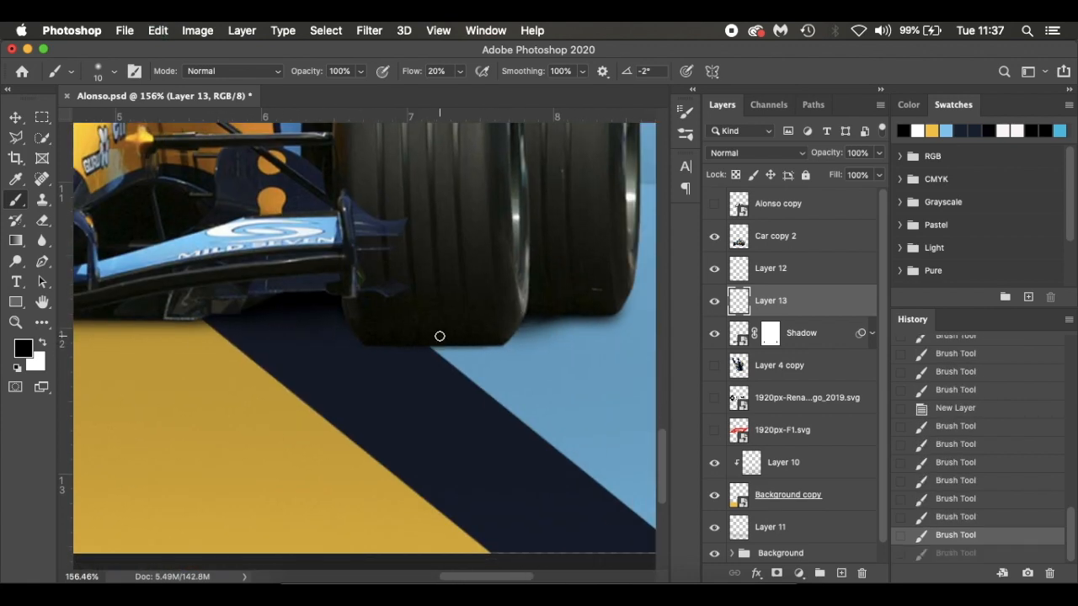
{"action": "key", "text": "ctrl+z"}
On Layer 12, paint soft black shading beneath the front wing and the blue-side tyres with a size 50 brush at 20% flow
{"action": "scroll", "coordinate": [438, 325], "scroll_direction": "left", "scroll_amount": 5}
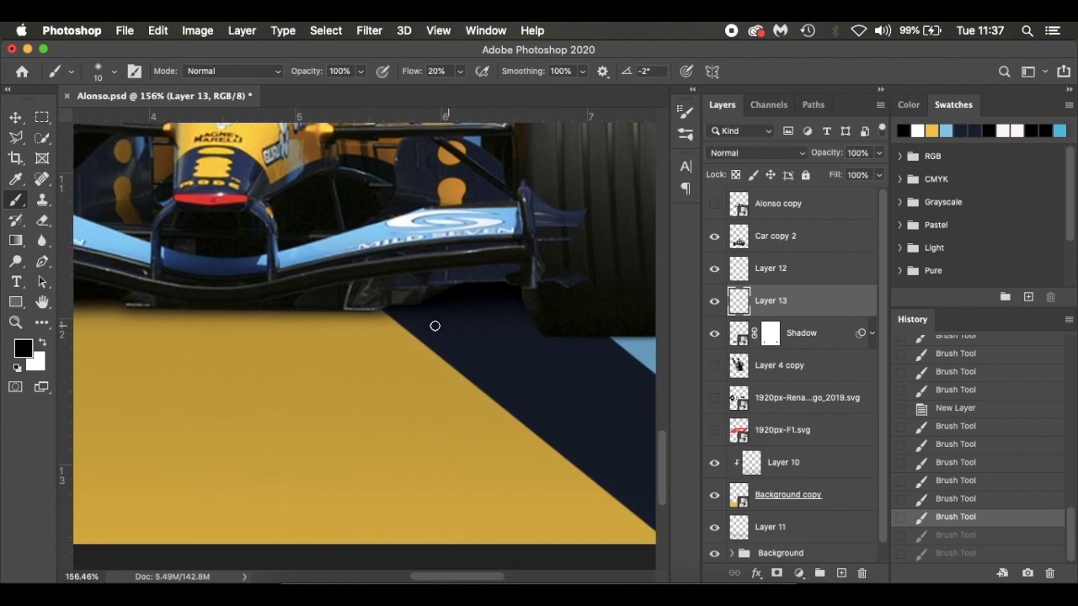
{"action": "scroll", "coordinate": [435, 326], "scroll_direction": "down", "scroll_amount": 5}
{"action": "scroll", "coordinate": [434, 326], "scroll_direction": "left", "scroll_amount": 1}
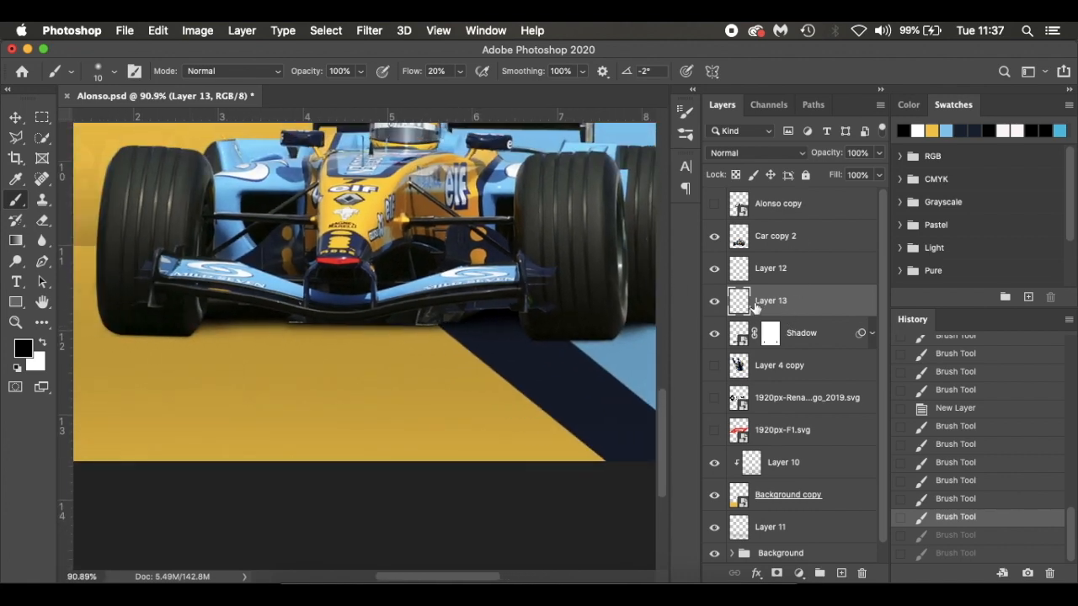
{"action": "left_click", "coordinate": [817, 269]}
{"action": "key", "text": "bracketright"}
{"action": "key", "text": "bracketright"}
{"action": "key", "text": "bracketright"}
{"action": "key", "text": "bracketright"}
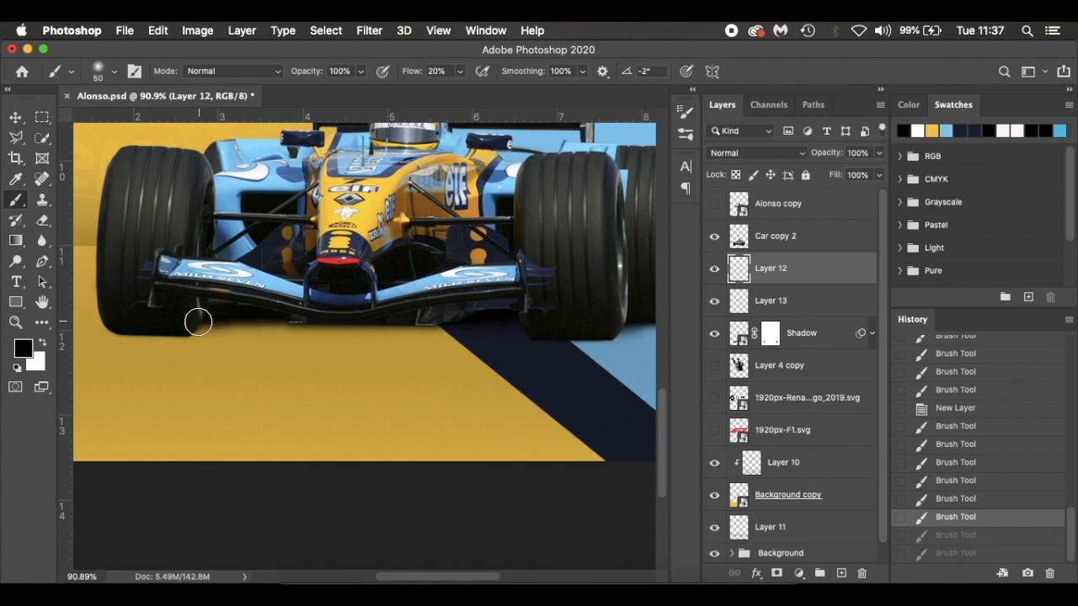
{"action": "left_click_drag", "start_coordinate": [397, 317], "coordinate": [568, 323]}
{"action": "left_click_drag", "start_coordinate": [197, 324], "coordinate": [572, 325]}
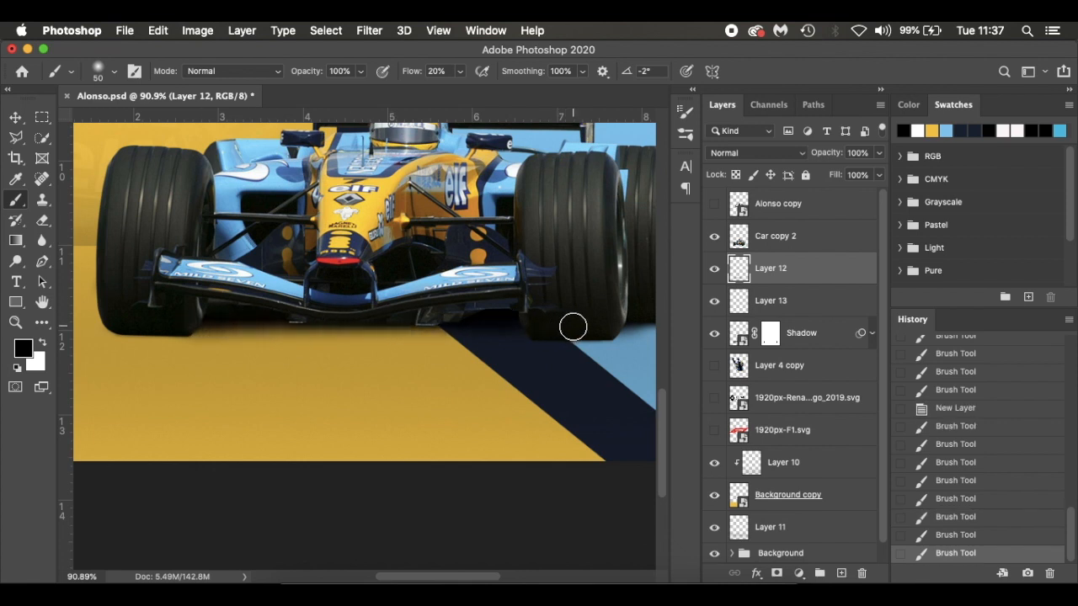
{"action": "mouse_move", "coordinate": [197, 317]}
{"action": "left_mouse_down"}
{"action": "mouse_move", "coordinate": [414, 315]}
{"action": "mouse_move", "coordinate": [552, 329]}
{"action": "left_mouse_up"}
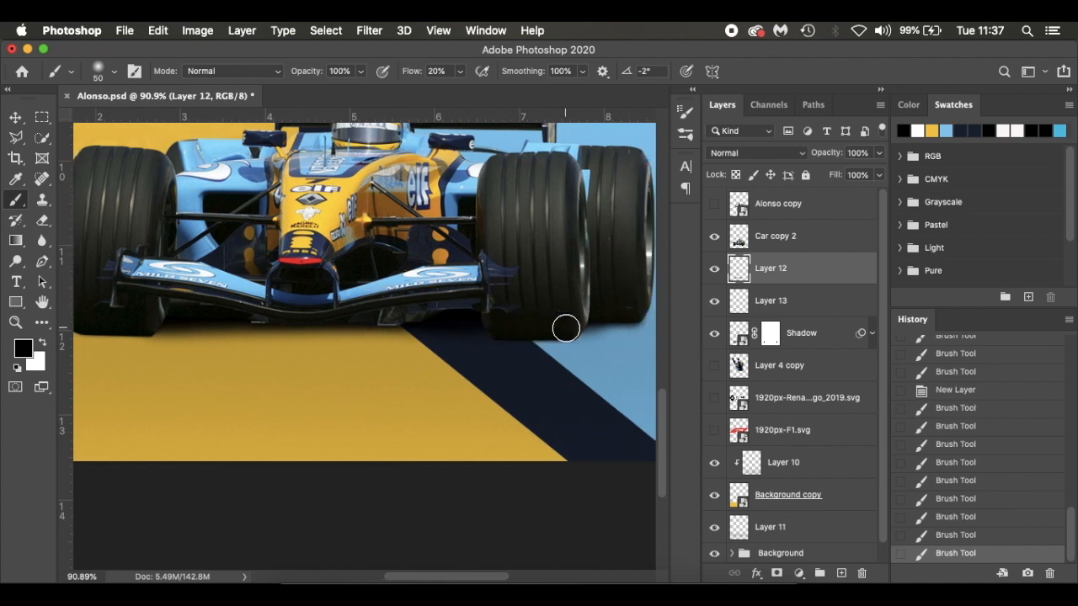
{"action": "mouse_move", "coordinate": [565, 325]}
{"action": "left_mouse_down"}
{"action": "mouse_move", "coordinate": [636, 309]}
{"action": "mouse_move", "coordinate": [518, 338]}
{"action": "mouse_move", "coordinate": [605, 313]}
{"action": "mouse_move", "coordinate": [531, 335]}
{"action": "left_mouse_up"}
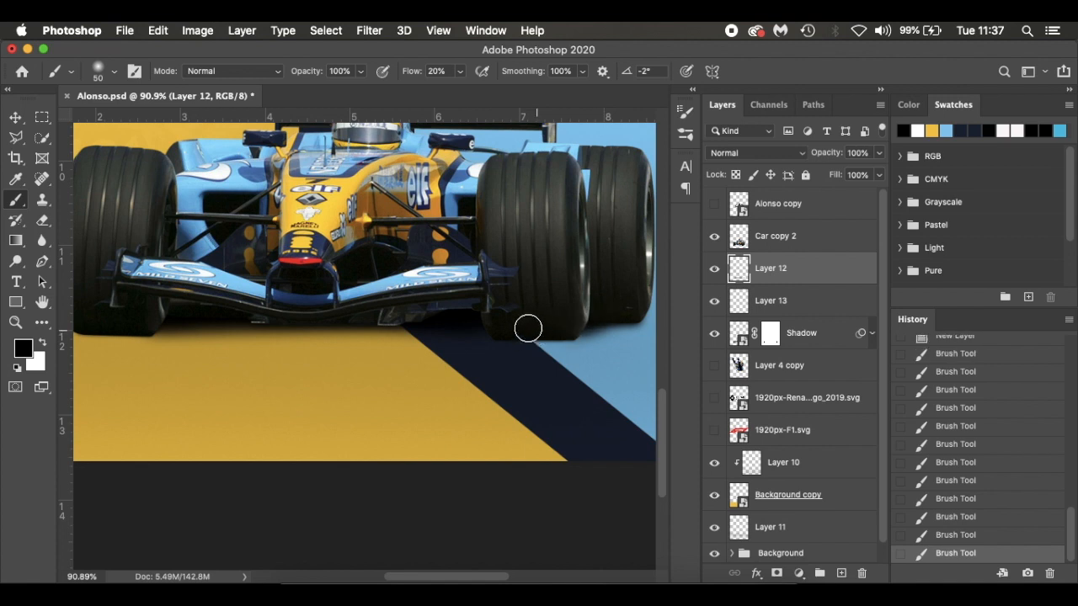
Darken the shadow beneath the front tyre on the yellow side with the same soft black brush
{"action": "scroll", "coordinate": [127, 320], "scroll_direction": "left", "scroll_amount": 1}
{"action": "scroll", "coordinate": [127, 320], "scroll_direction": "left", "scroll_amount": 2}
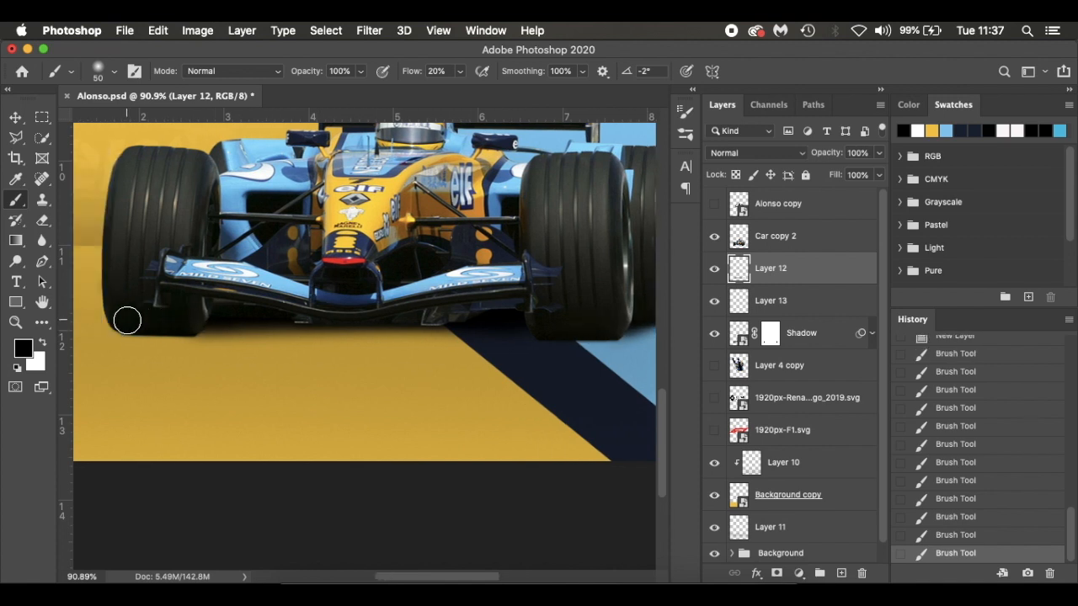
{"action": "left_click_drag", "start_coordinate": [127, 324], "coordinate": [260, 306]}
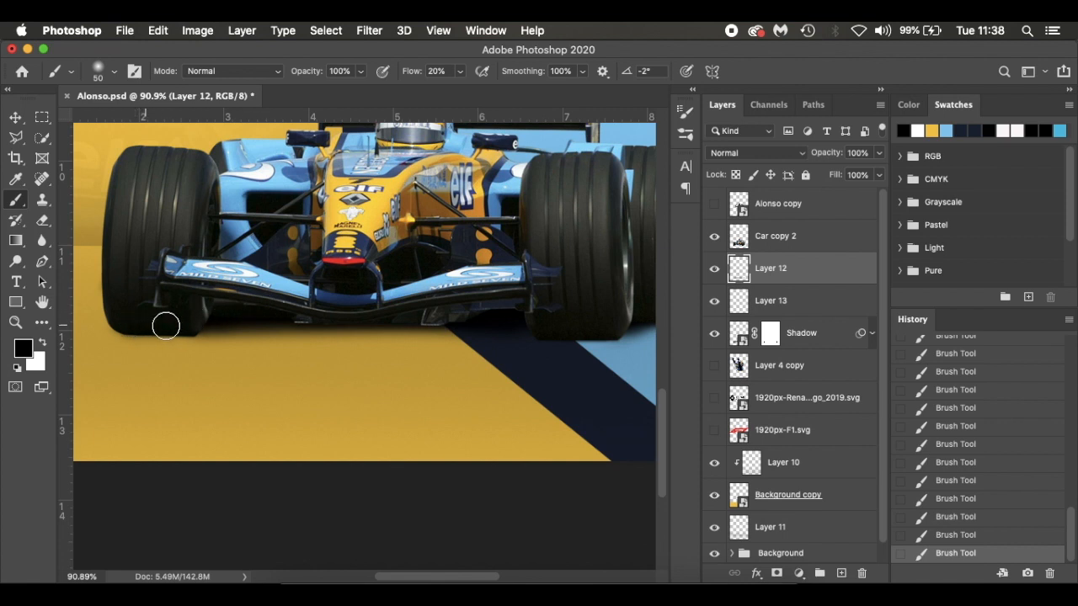
Toggle the visibility of Layer 12, Layer 13 and Shadow to compare the car with and without its shadow layers
{"action": "scroll", "coordinate": [315, 323], "scroll_direction": "right", "scroll_amount": 2}
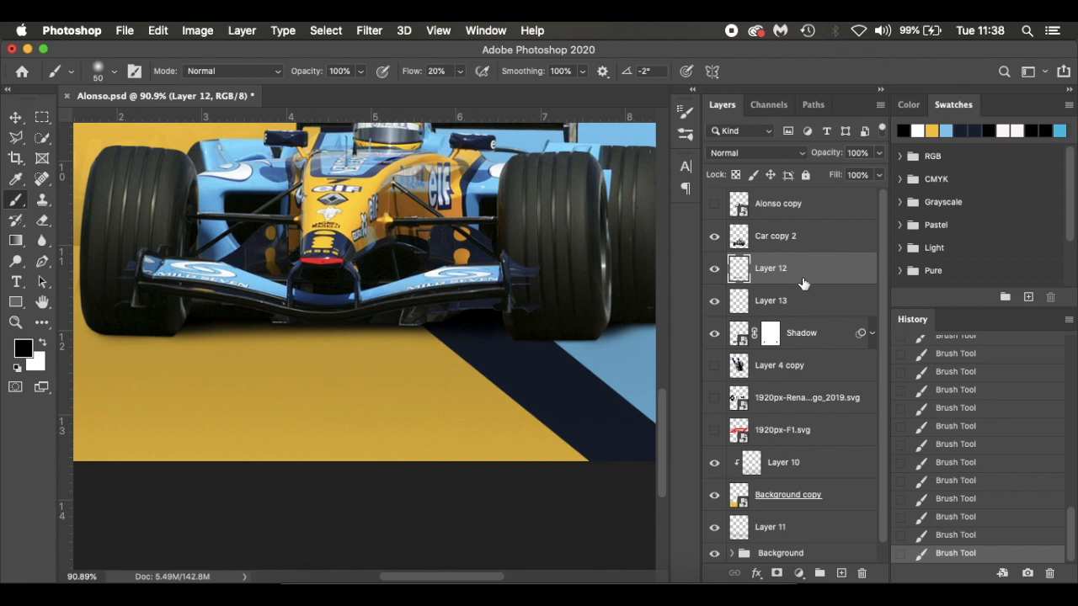
{"action": "left_click", "coordinate": [714, 269]}
{"action": "left_click", "coordinate": [714, 301]}
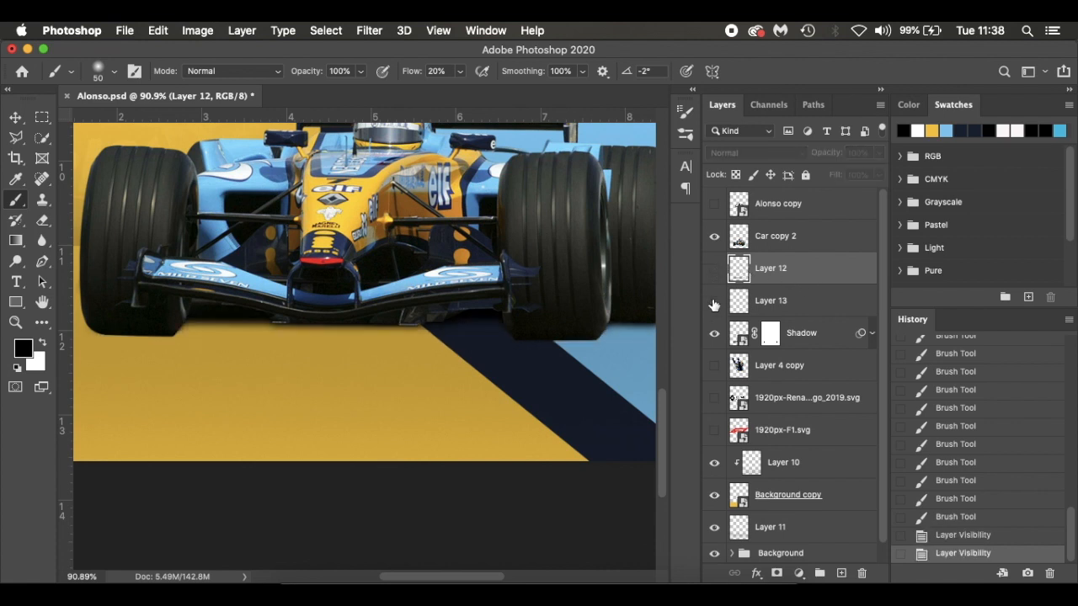
{"action": "left_click", "coordinate": [715, 336]}
{"action": "left_click", "coordinate": [715, 335]}
{"action": "left_click", "coordinate": [715, 302]}
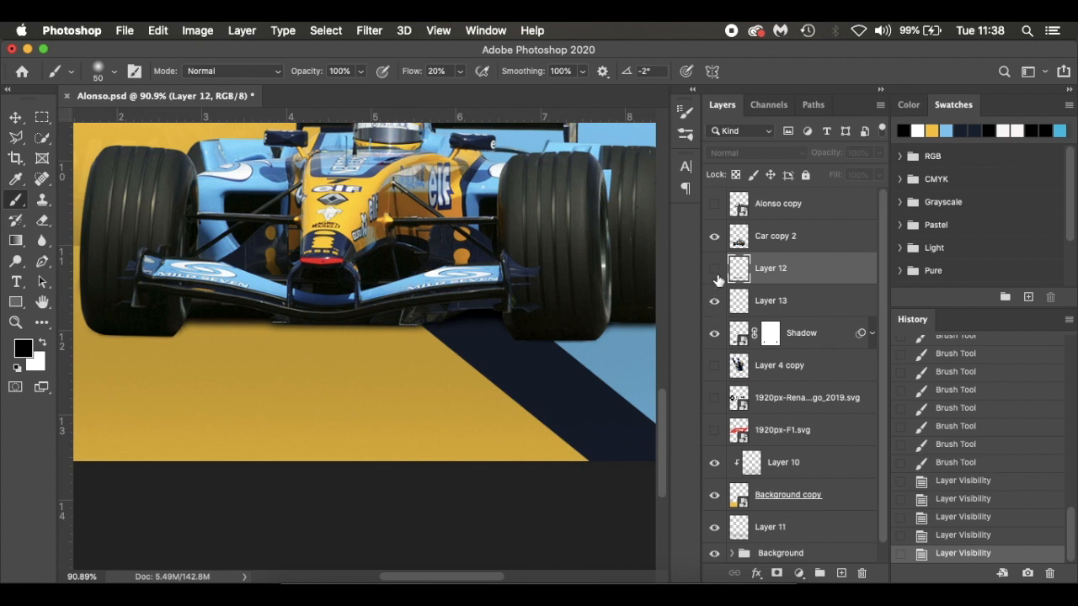
{"action": "left_click", "coordinate": [715, 269]}
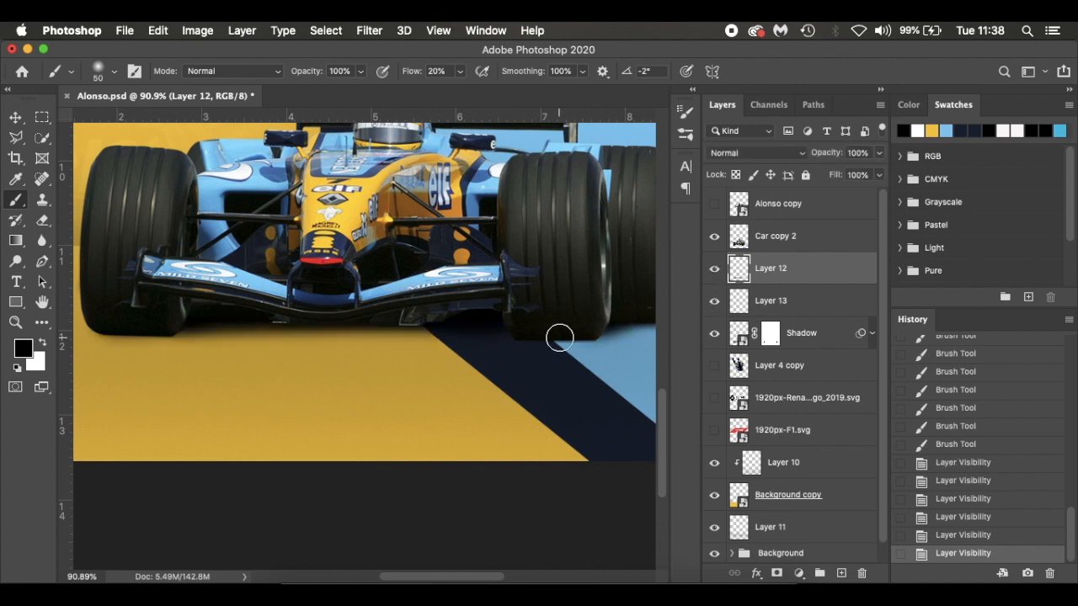
Add a new layer above Car copy 2 and clip it to the car
{"action": "left_click", "coordinate": [832, 241]}
{"action": "left_click", "coordinate": [713, 239]}
{"action": "left_click", "coordinate": [714, 240]}
{"action": "scroll", "coordinate": [535, 293], "scroll_direction": "up", "scroll_amount": 3}
{"action": "scroll", "coordinate": [535, 293], "scroll_direction": "right", "scroll_amount": 2}
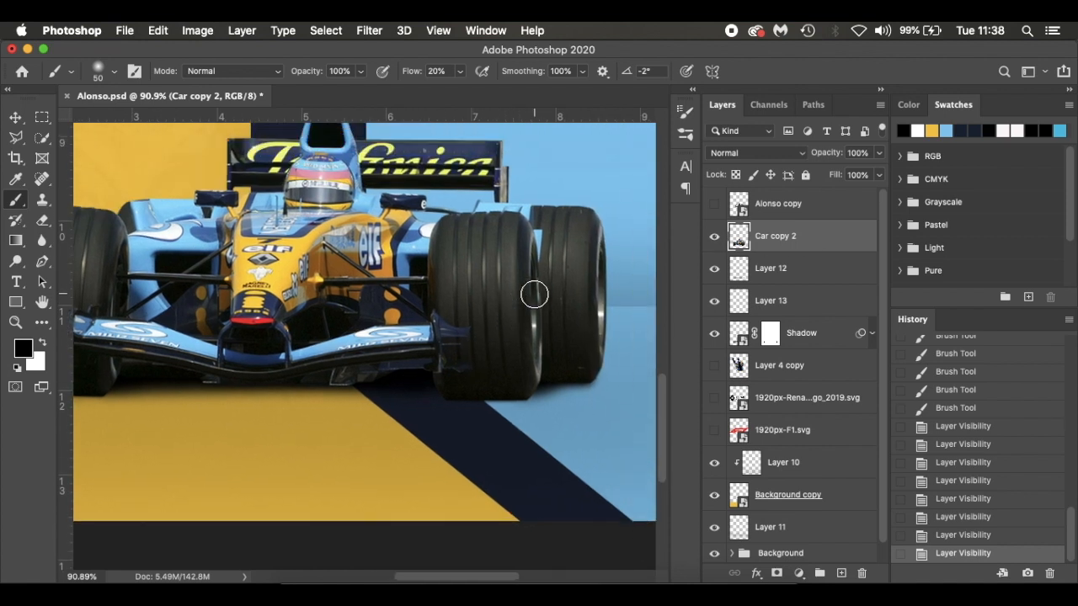
{"action": "left_click", "coordinate": [840, 574]}
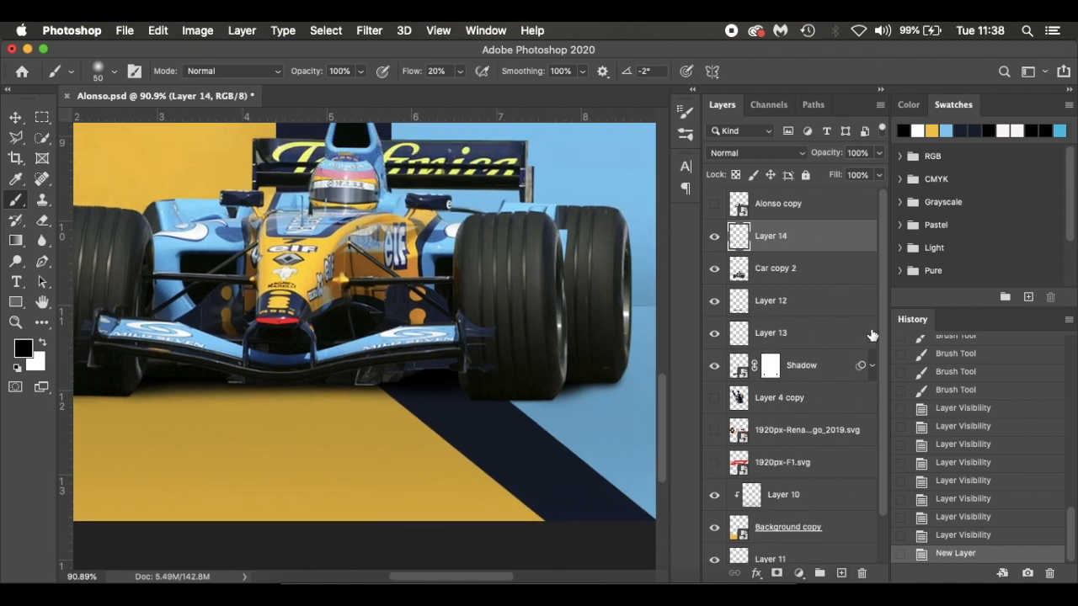
{"action": "left_click", "coordinate": [847, 249], "text": "alt"}
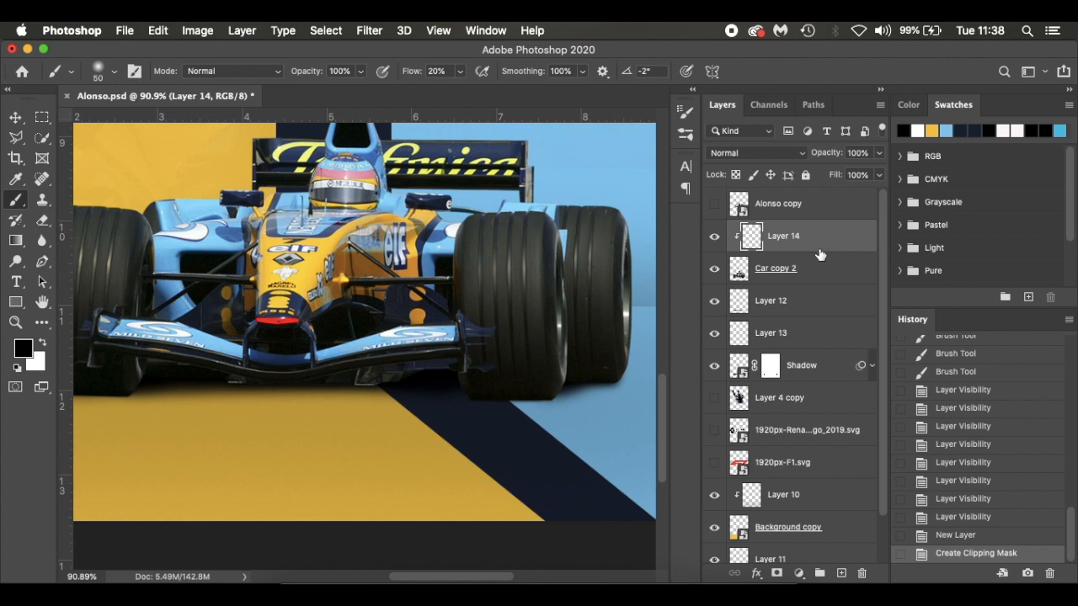
Rename the clipped layer as Car Shadow
{"action": "type", "text": "Car Shadw"}
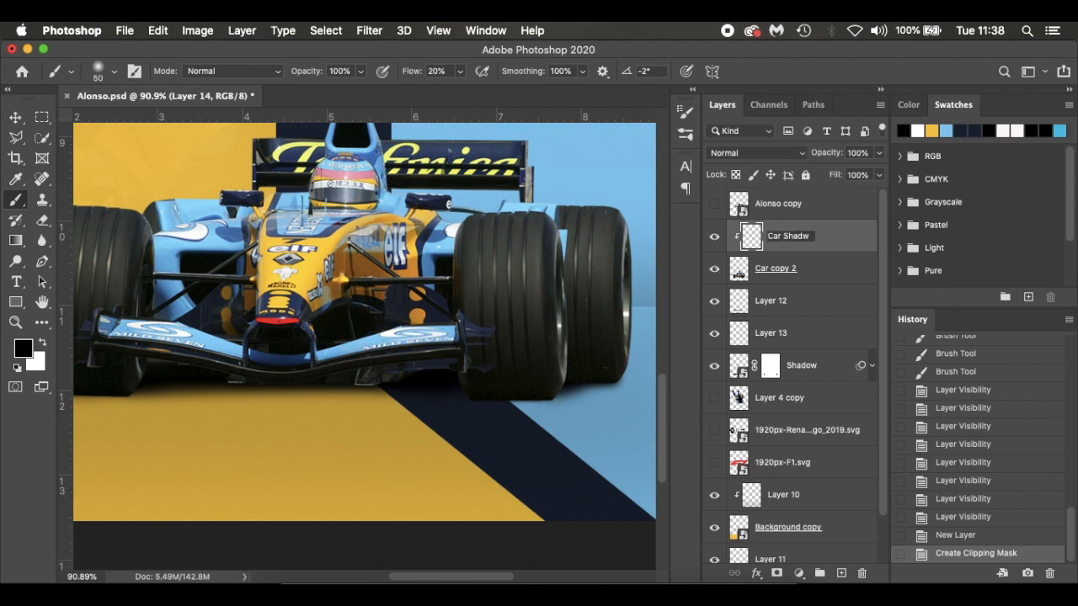
{"action": "type", "text": "w"}
{"action": "key", "text": "Return"}
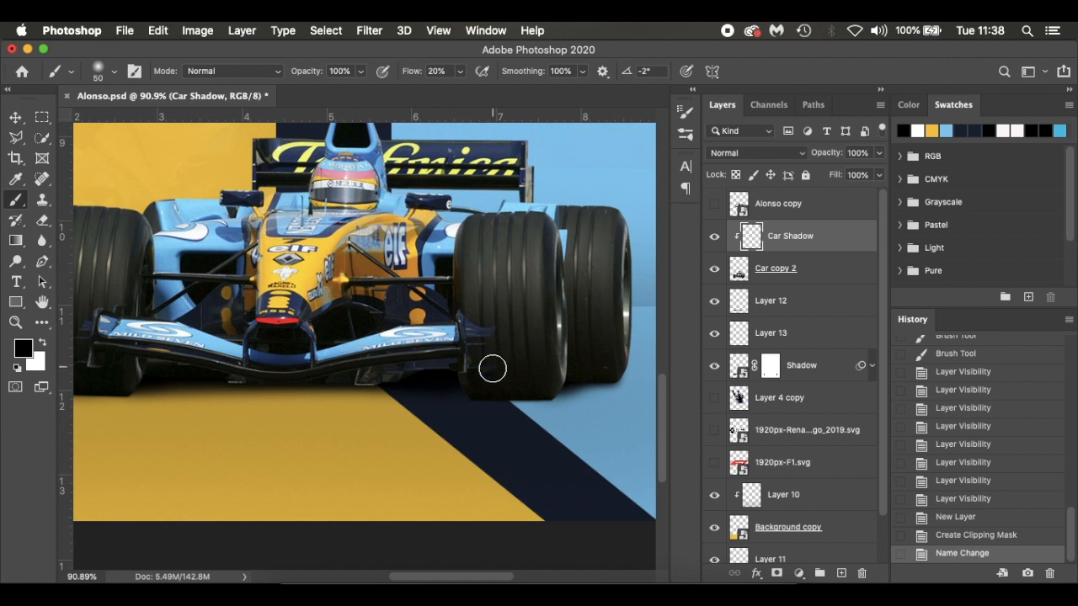
Paint soft black shading over the lower parts of the front tyres on Car Shadow, reducing the size 50 brush to 10% flow
{"action": "mouse_move", "coordinate": [477, 393]}
{"action": "left_mouse_down"}
{"action": "mouse_move", "coordinate": [551, 396]}
{"action": "mouse_move", "coordinate": [447, 395]}
{"action": "left_mouse_up"}
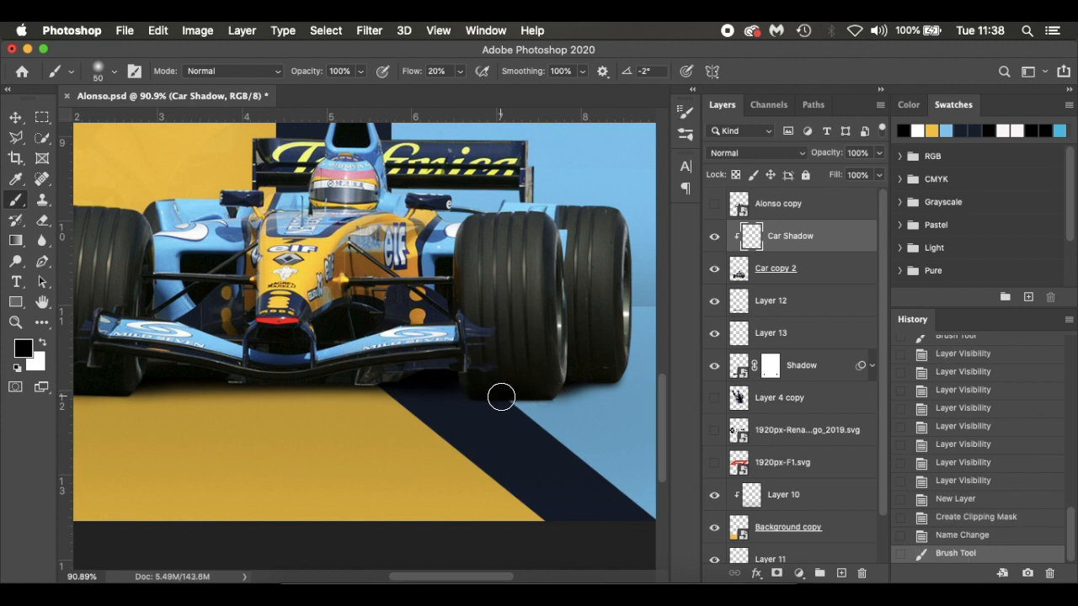
{"action": "left_click_drag", "start_coordinate": [407, 74], "coordinate": [404, 74]}
{"action": "left_click_drag", "start_coordinate": [470, 392], "coordinate": [567, 393]}
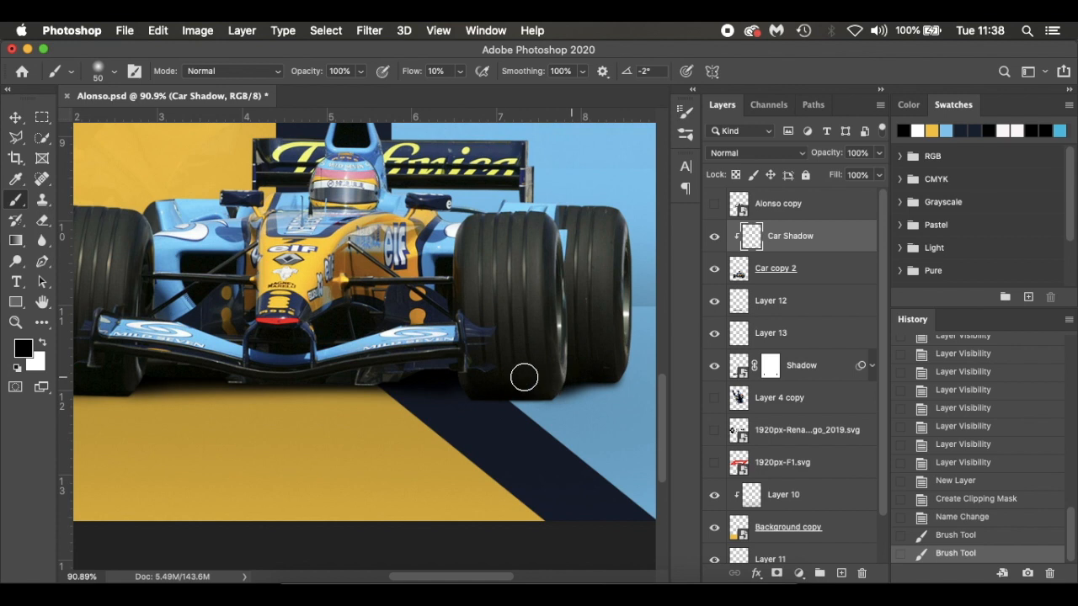
{"action": "mouse_move", "coordinate": [542, 373]}
{"action": "left_mouse_down"}
{"action": "mouse_move", "coordinate": [577, 378]}
{"action": "mouse_move", "coordinate": [497, 392]}
{"action": "left_mouse_up"}
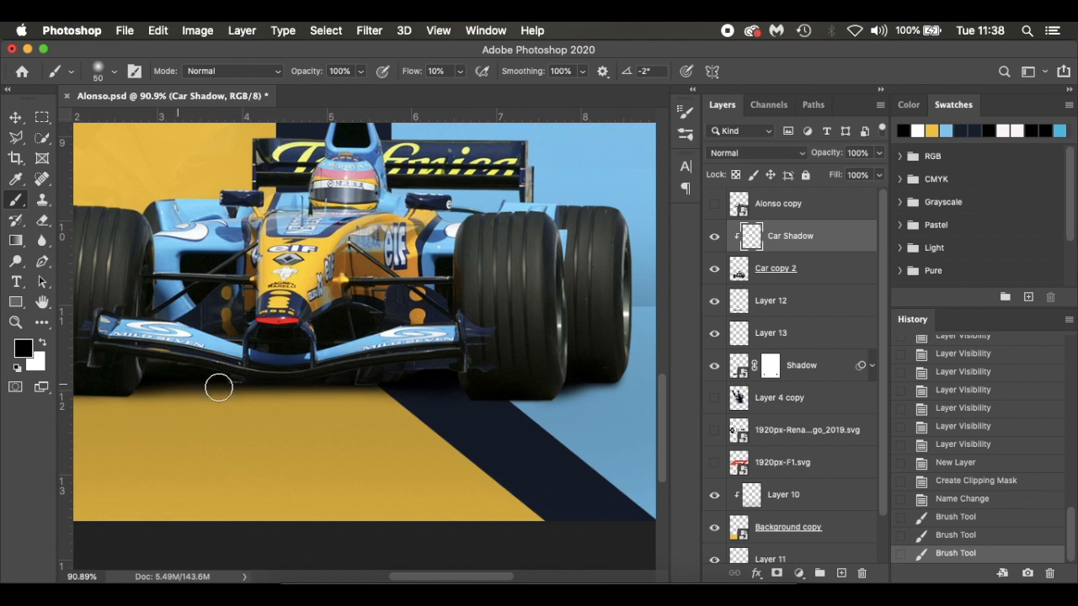
{"action": "left_click_drag", "start_coordinate": [123, 390], "coordinate": [92, 386]}
{"action": "scroll", "coordinate": [116, 388], "scroll_direction": "left", "scroll_amount": 3}
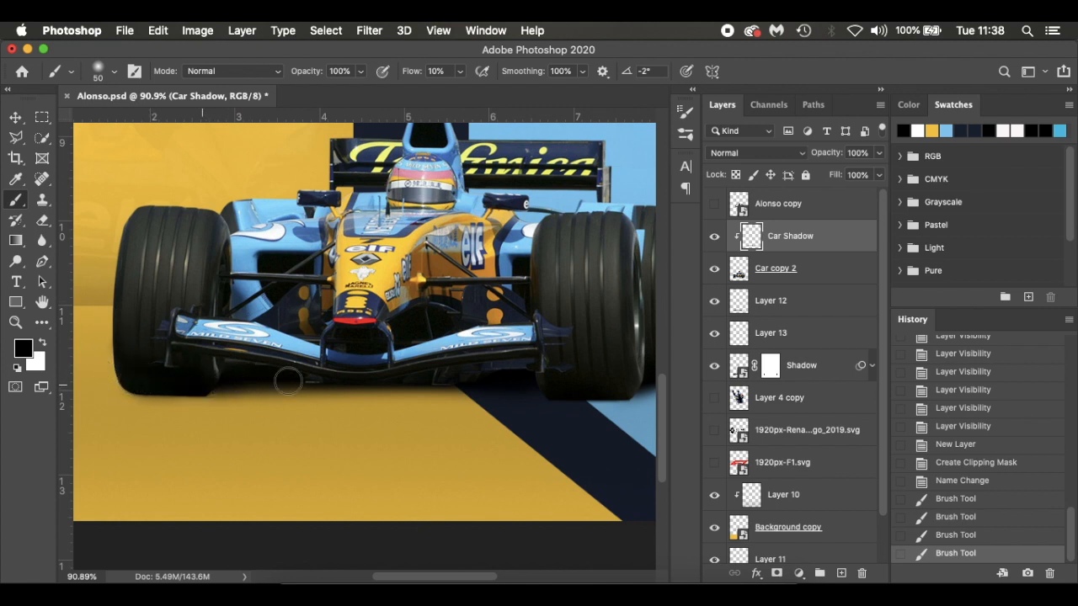
Paint soft black shading beneath the front wing and over the lower parts of the right-hand tyres on Car Shadow with the size 50 brush
{"action": "mouse_move", "coordinate": [338, 384]}
{"action": "left_mouse_down"}
{"action": "mouse_move", "coordinate": [301, 385]}
{"action": "mouse_move", "coordinate": [526, 390]}
{"action": "mouse_move", "coordinate": [386, 383]}
{"action": "mouse_move", "coordinate": [612, 378]}
{"action": "left_mouse_up"}
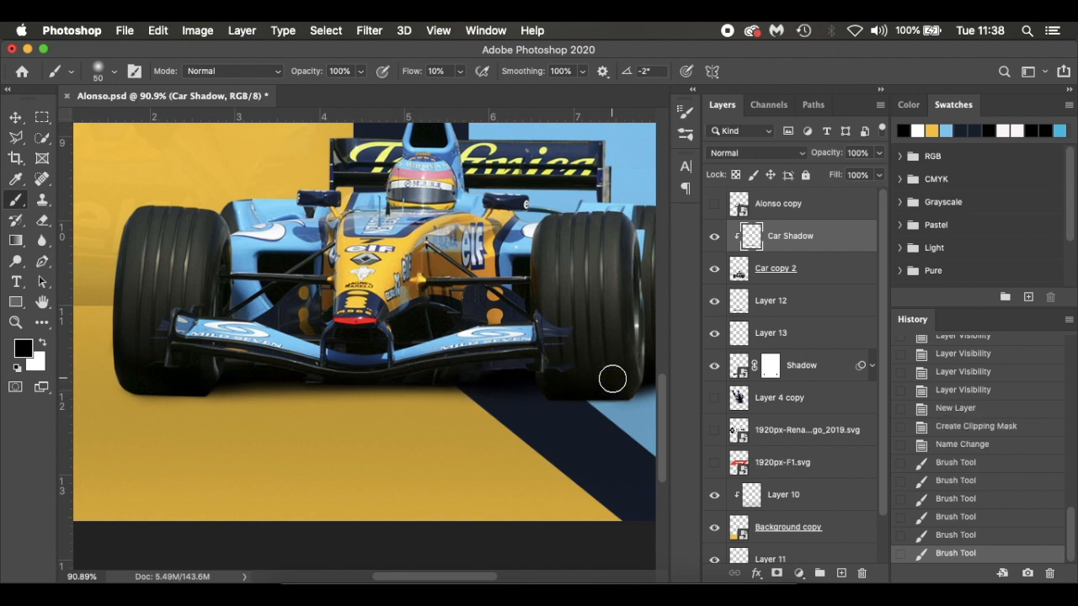
{"action": "scroll", "coordinate": [613, 379], "scroll_direction": "right", "scroll_amount": 3}
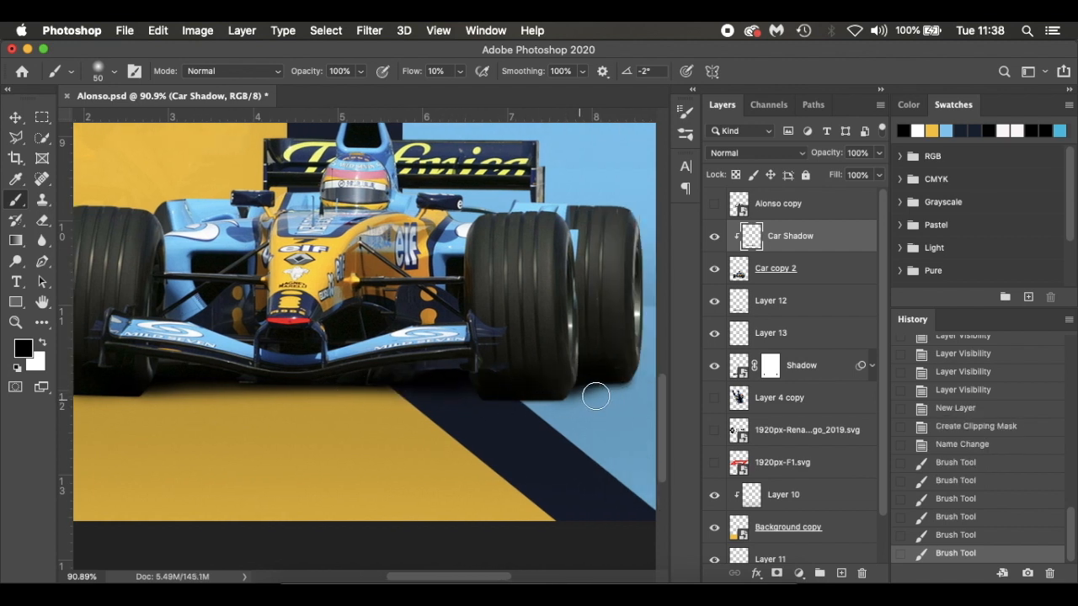
{"action": "mouse_move", "coordinate": [586, 391]}
{"action": "left_mouse_down"}
{"action": "mouse_move", "coordinate": [662, 366]}
{"action": "mouse_move", "coordinate": [615, 365]}
{"action": "mouse_move", "coordinate": [589, 377]}
{"action": "left_mouse_up"}
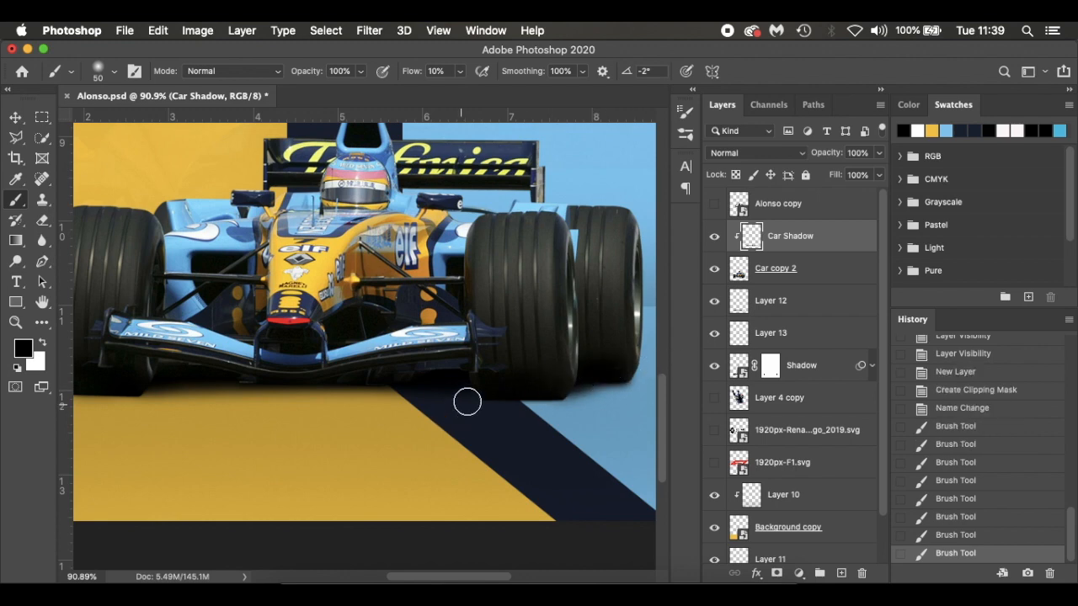
Deepen the black shading along the car's underside on Car Shadow with a size 80 brush, toggling the layer's visibility to compare
{"action": "scroll", "coordinate": [429, 396], "scroll_direction": "down", "scroll_amount": 3}
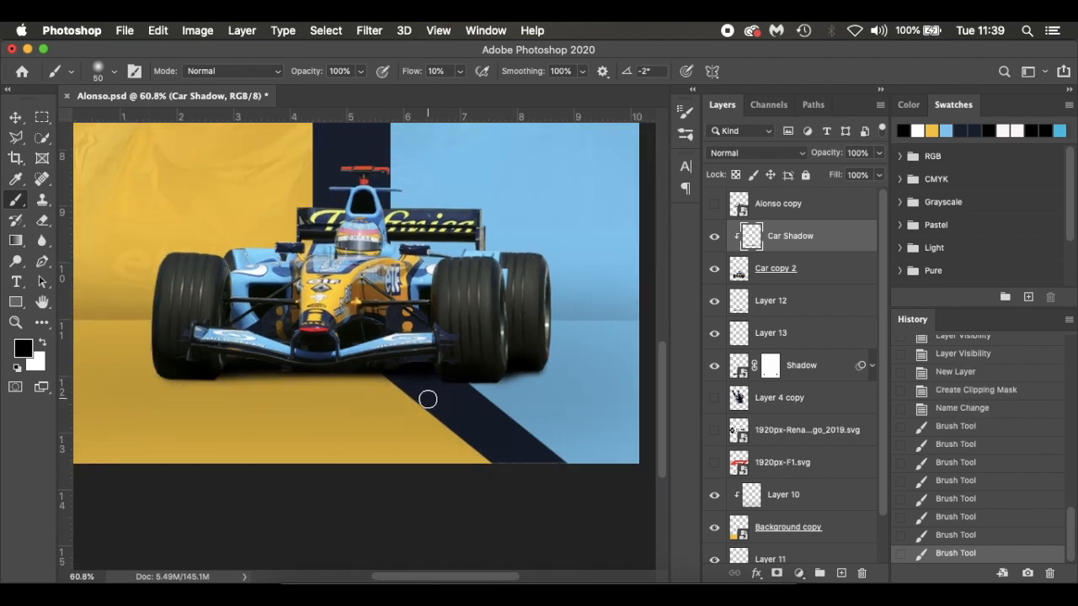
{"action": "scroll", "coordinate": [427, 399], "scroll_direction": "down", "scroll_amount": 2}
{"action": "key", "text": "bracketright"}
{"action": "key", "text": "bracketright"}
{"action": "key", "text": "bracketright"}
{"action": "mouse_move", "coordinate": [435, 369]}
{"action": "left_mouse_down"}
{"action": "mouse_move", "coordinate": [500, 360]}
{"action": "mouse_move", "coordinate": [398, 364]}
{"action": "left_mouse_up"}
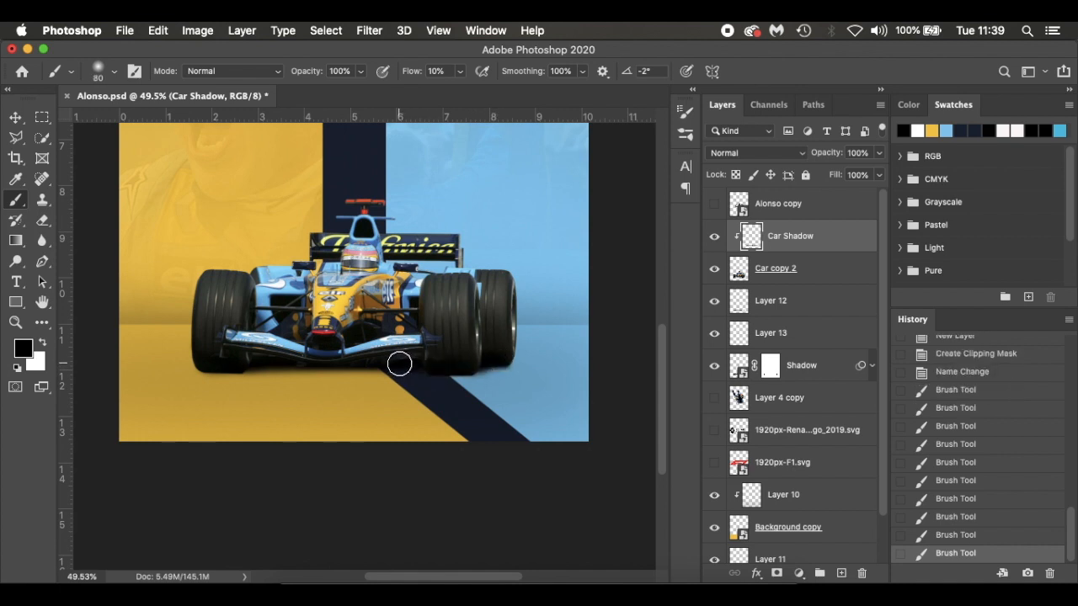
{"action": "left_click_drag", "start_coordinate": [184, 360], "coordinate": [184, 360]}
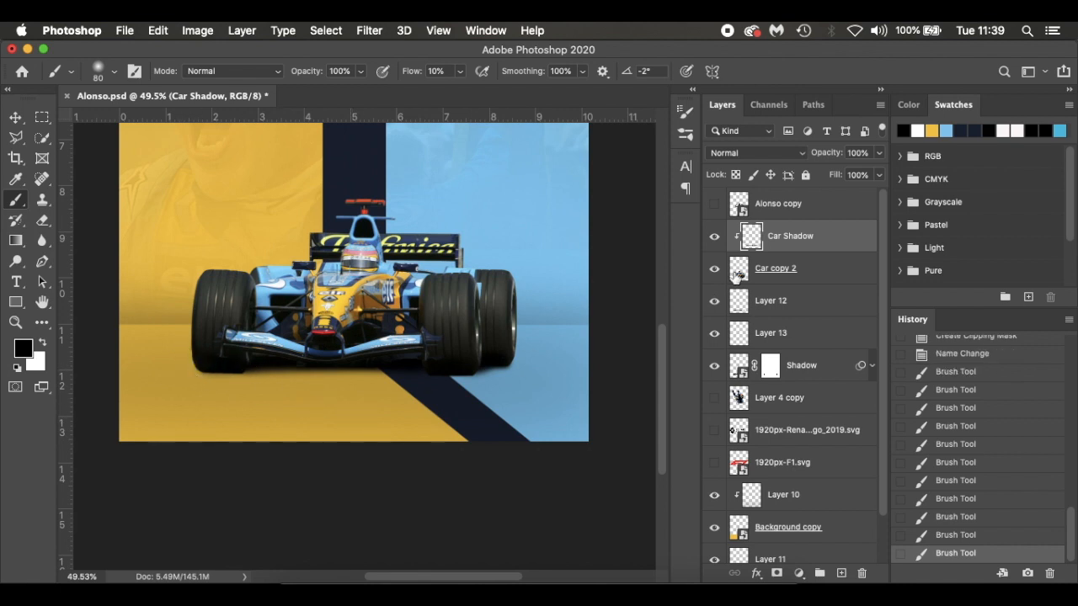
{"action": "left_click", "coordinate": [714, 238]}
{"action": "left_click", "coordinate": [714, 238]}
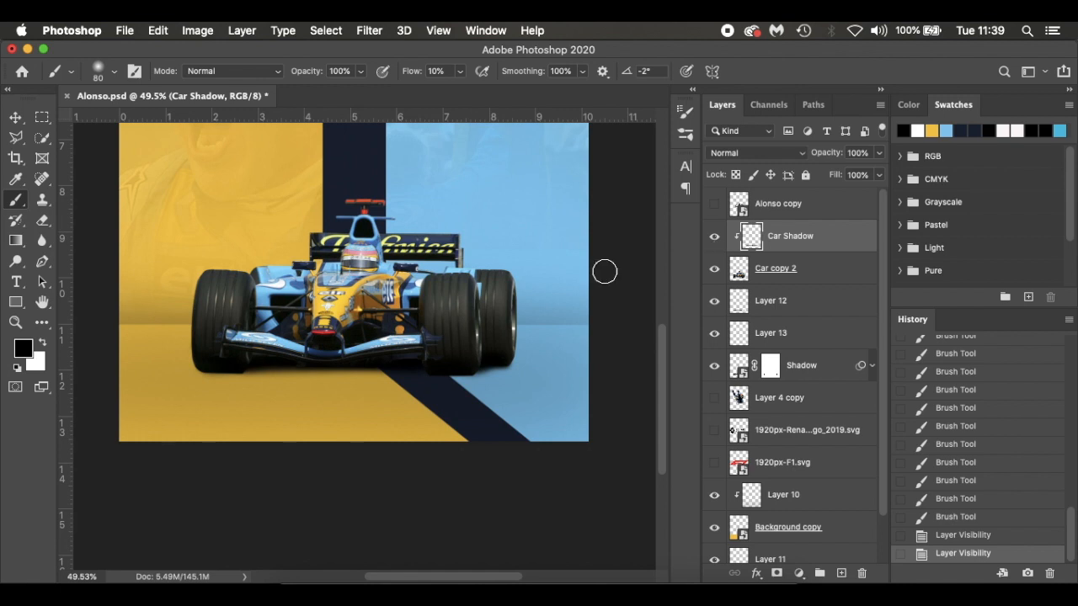
{"action": "left_click_drag", "start_coordinate": [345, 364], "coordinate": [396, 364]}
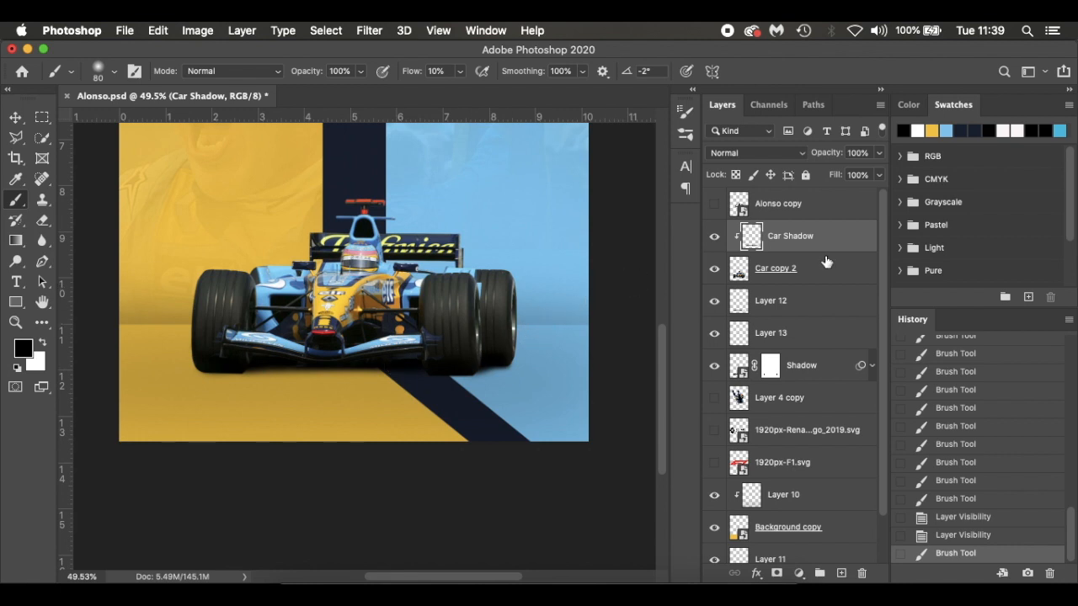
Add a clipped Levels adjustment directly above Car copy 2, set its black input level to 6, and compare the car with and without it
{"action": "left_click", "coordinate": [828, 272]}
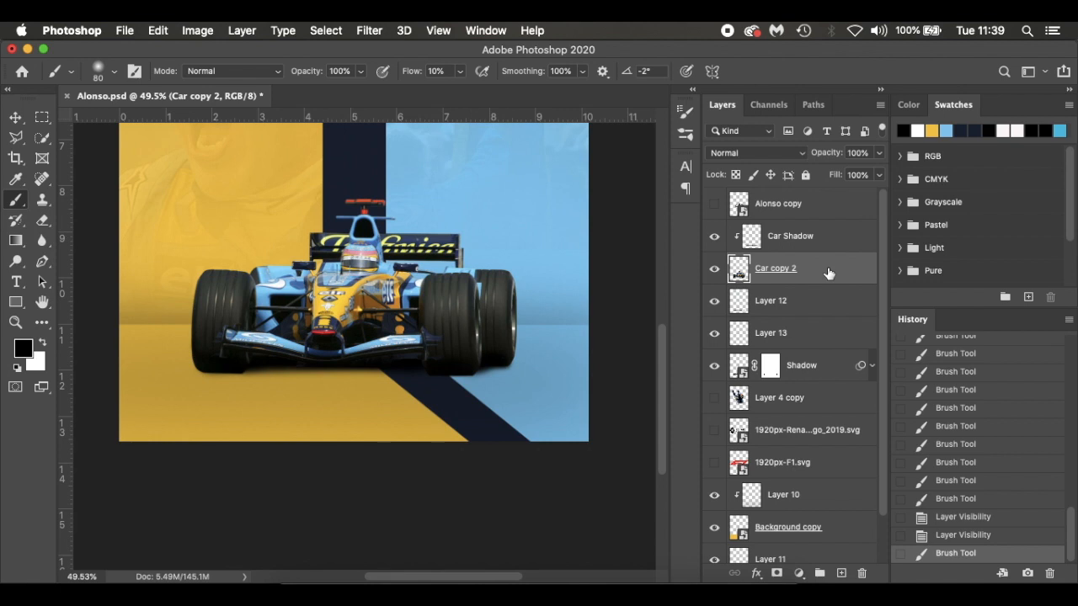
{"action": "left_click", "coordinate": [799, 573]}
{"action": "left_click", "coordinate": [824, 336]}
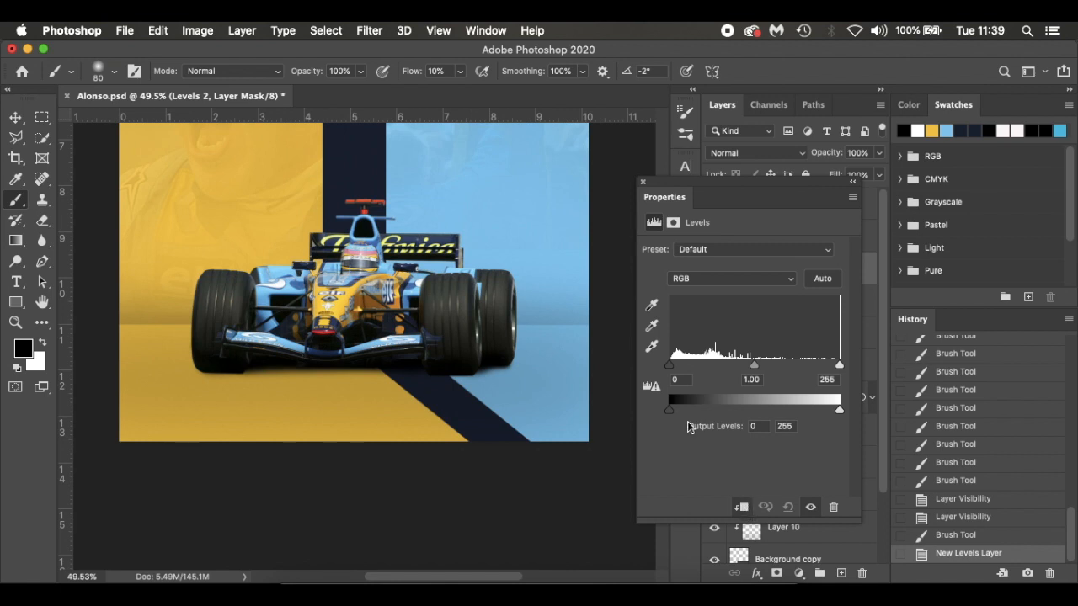
{"action": "left_click_drag", "start_coordinate": [673, 370], "coordinate": [675, 370]}
{"action": "left_click", "coordinate": [810, 507]}
{"action": "left_click", "coordinate": [810, 506]}
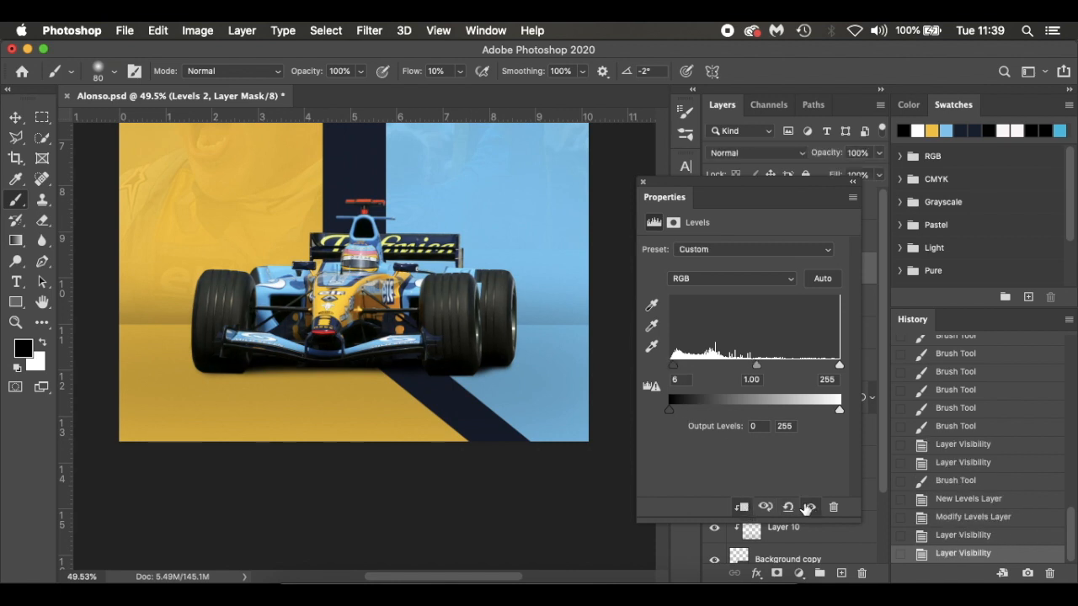
{"action": "left_click", "coordinate": [643, 182]}
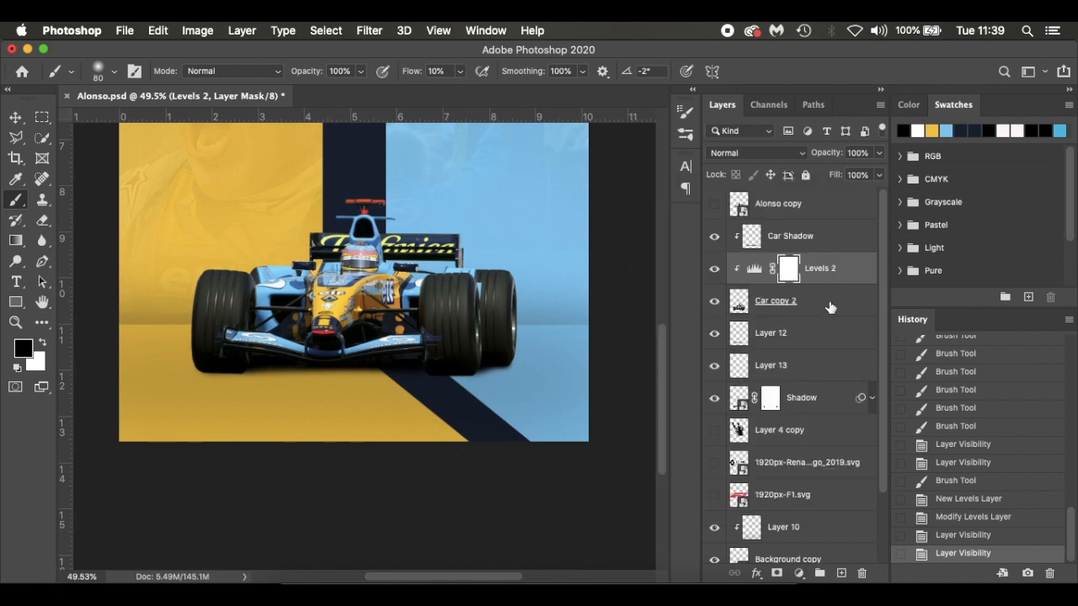
Add a clipped Curves adjustment above Car copy 2, darken the midtones to input 129, output 111, and compare the car with and without it
{"action": "left_click", "coordinate": [831, 308]}
{"action": "left_click", "coordinate": [799, 573]}
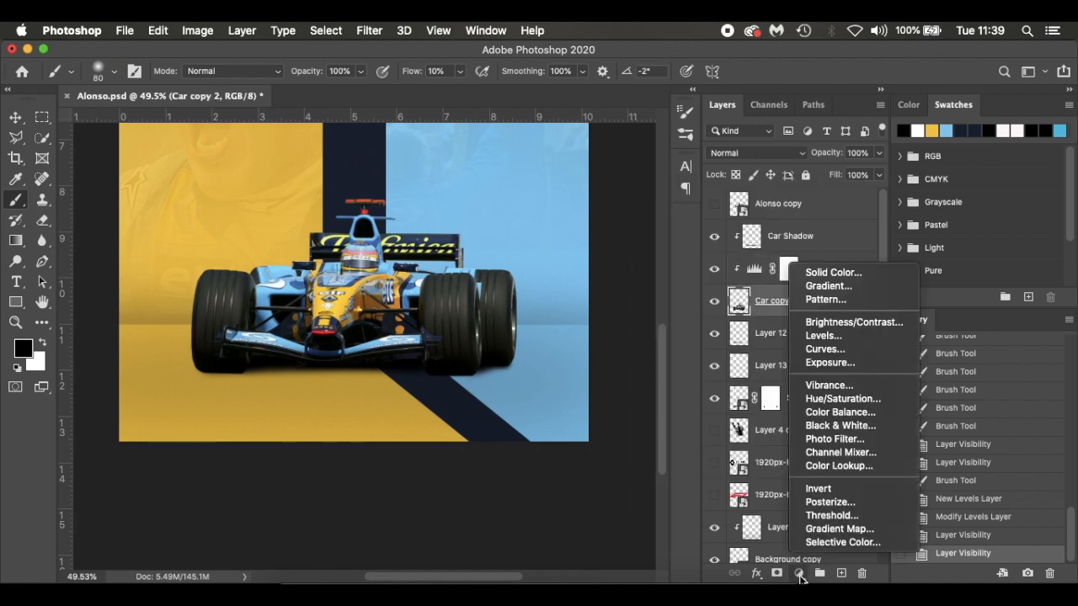
{"action": "left_click", "coordinate": [825, 350]}
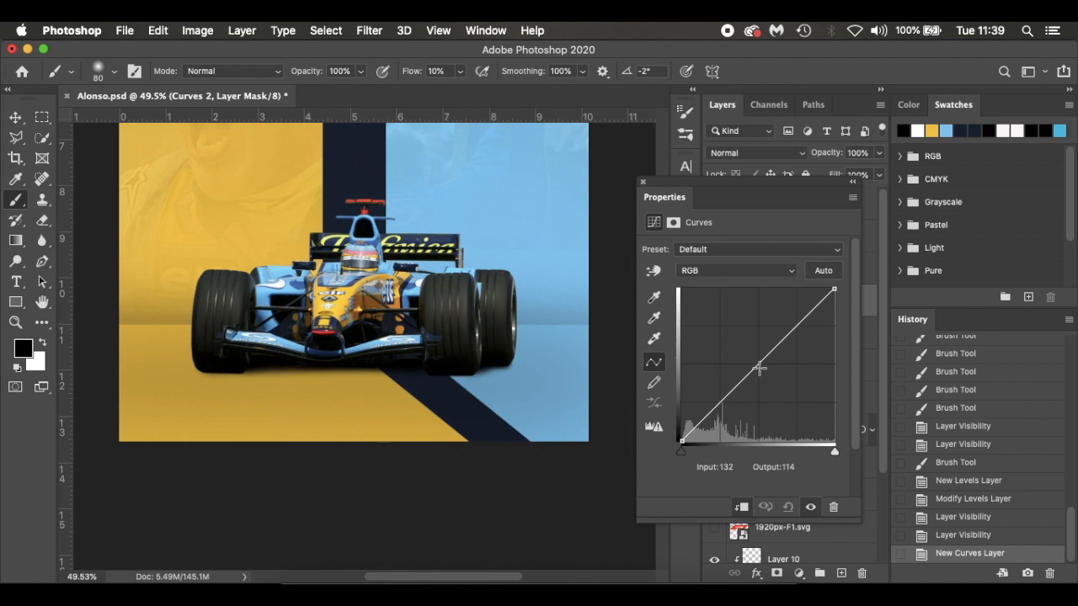
{"action": "left_click_drag", "start_coordinate": [758, 366], "coordinate": [720, 410]}
{"action": "left_click", "coordinate": [806, 321]}
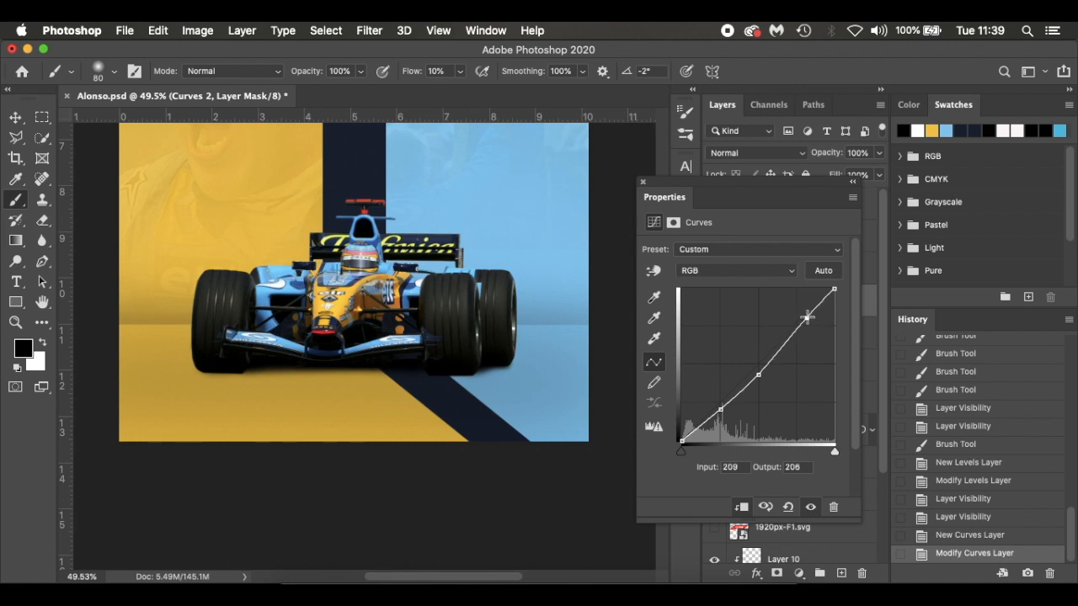
{"action": "mouse_move", "coordinate": [758, 374]}
{"action": "left_mouse_down"}
{"action": "mouse_move", "coordinate": [759, 390]}
{"action": "mouse_move", "coordinate": [760, 375]}
{"action": "left_mouse_up"}
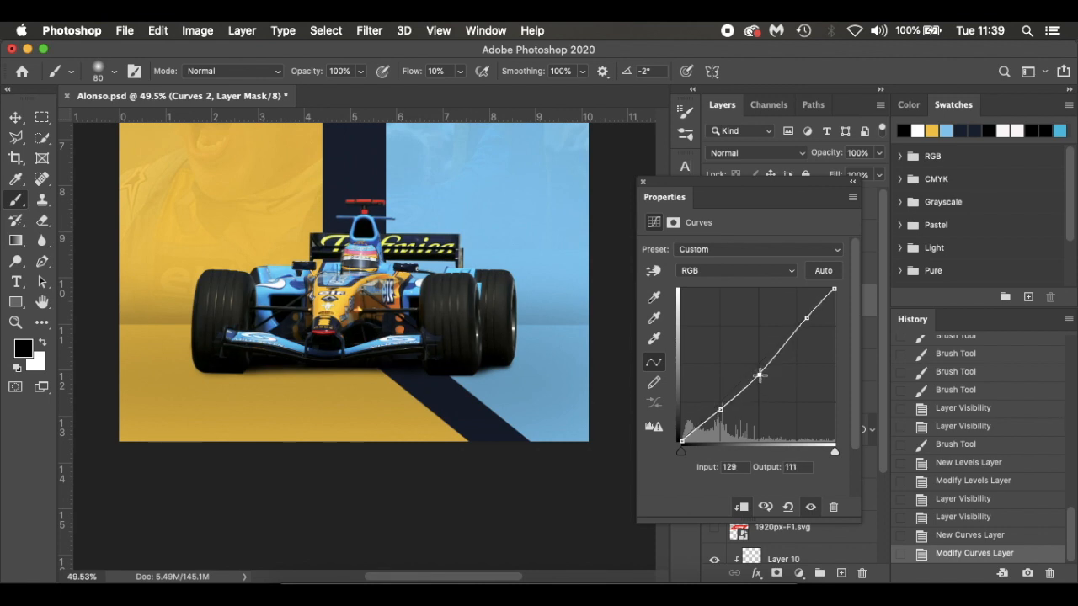
{"action": "left_click", "coordinate": [810, 507]}
{"action": "left_click", "coordinate": [810, 506]}
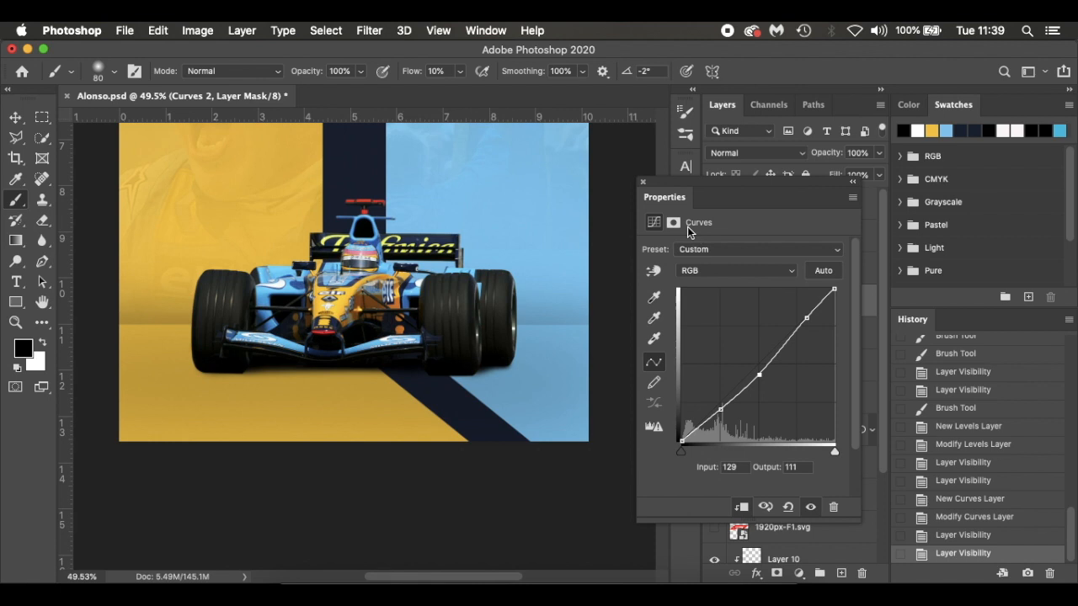
{"action": "left_click", "coordinate": [645, 184]}
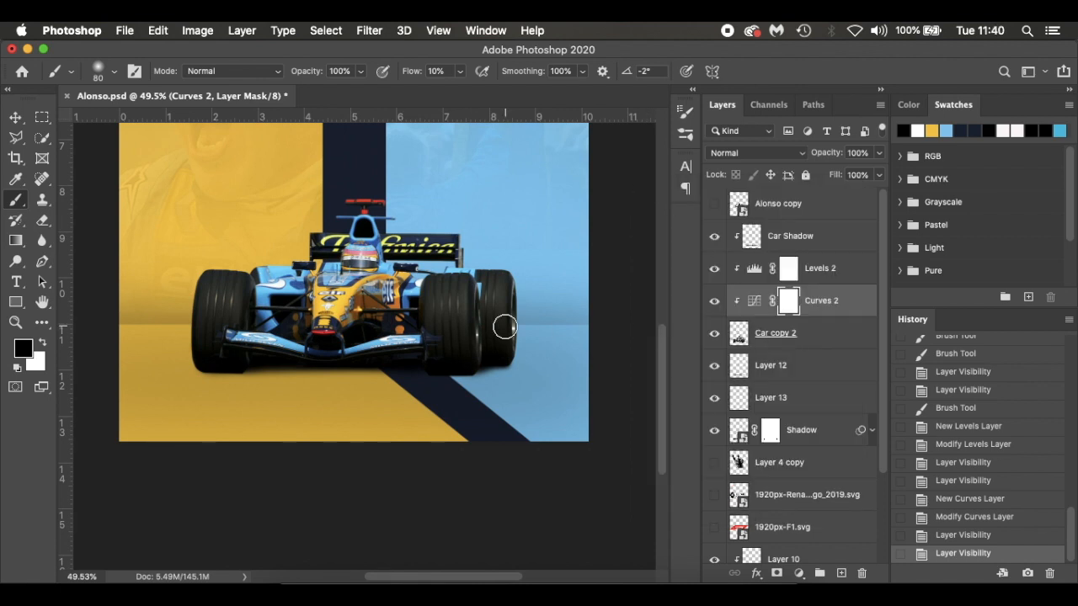
Add a clipped layer directly above Car copy 2, fill it with 50% Gray, and set its blend mode to Overlay
{"action": "scroll", "coordinate": [512, 327], "scroll_direction": "down", "scroll_amount": 2}
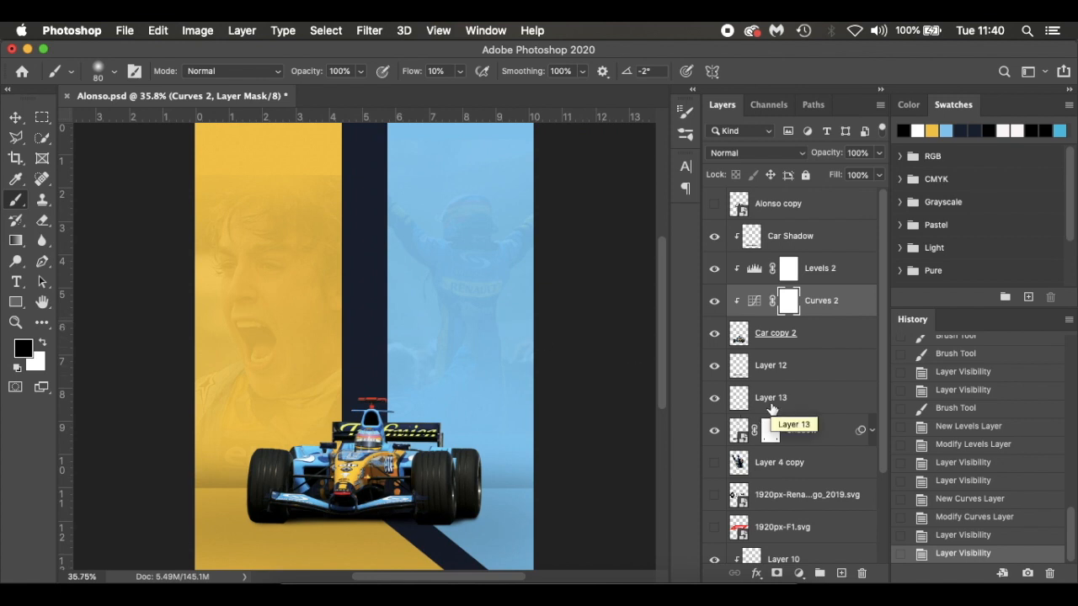
{"action": "left_click", "coordinate": [831, 344]}
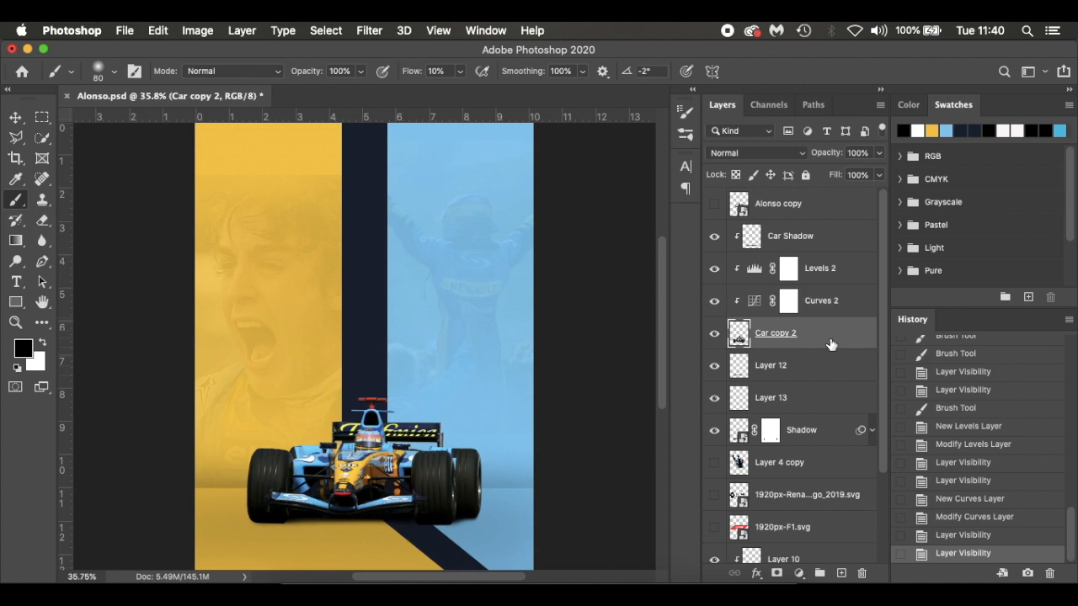
{"action": "left_click", "coordinate": [839, 574]}
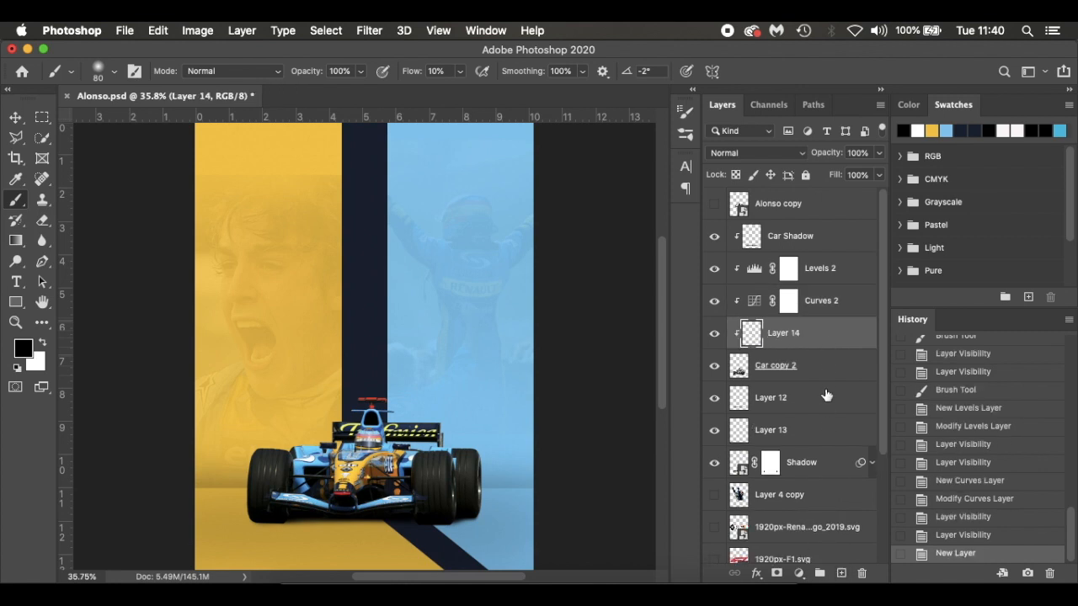
{"action": "left_click", "coordinate": [152, 30]}
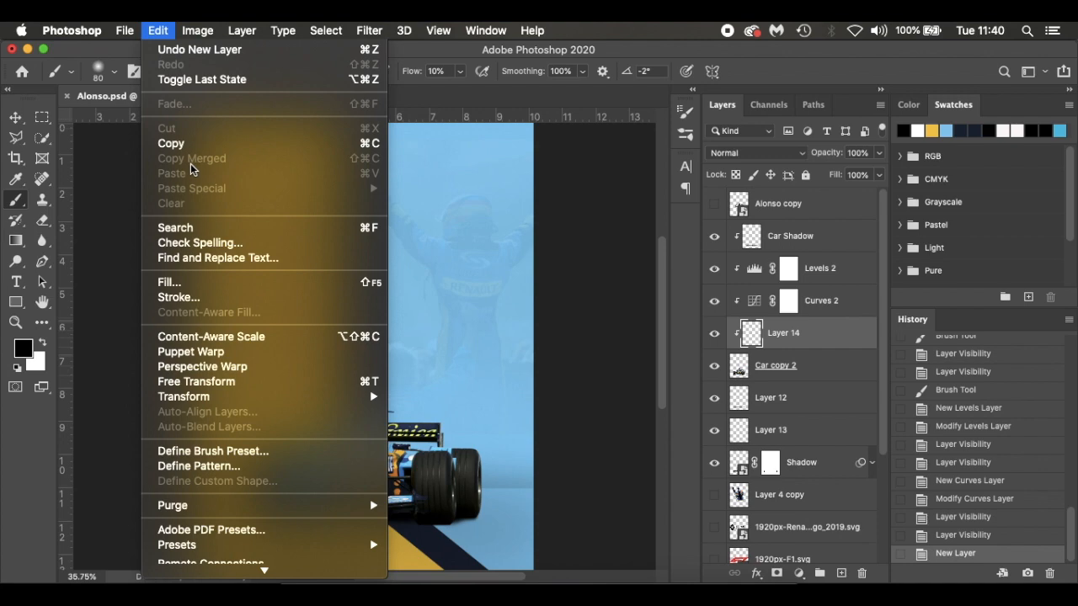
{"action": "left_click", "coordinate": [211, 282]}
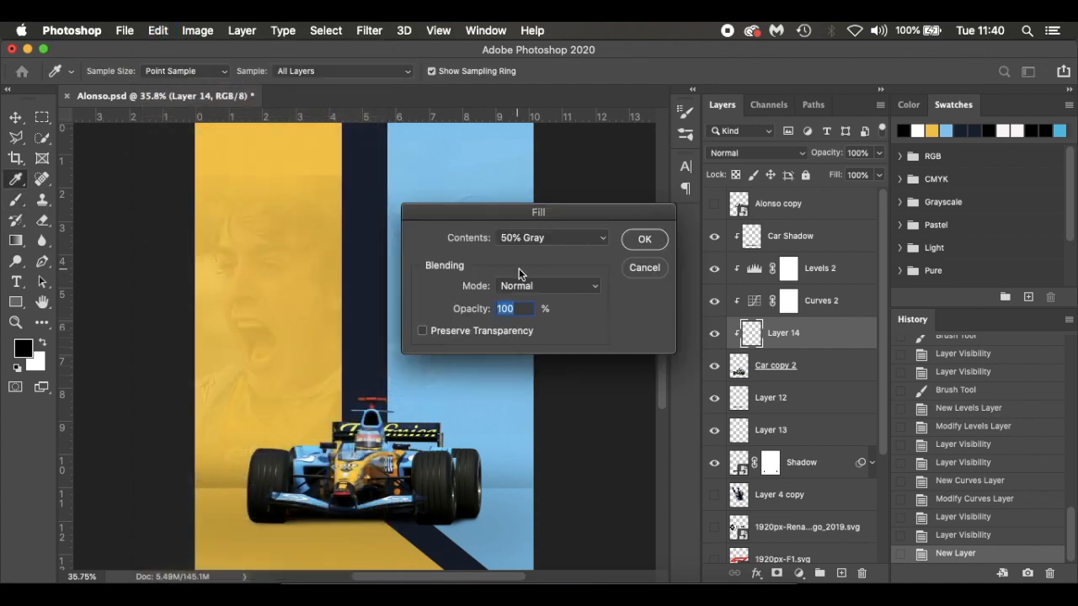
{"action": "left_click", "coordinate": [653, 241]}
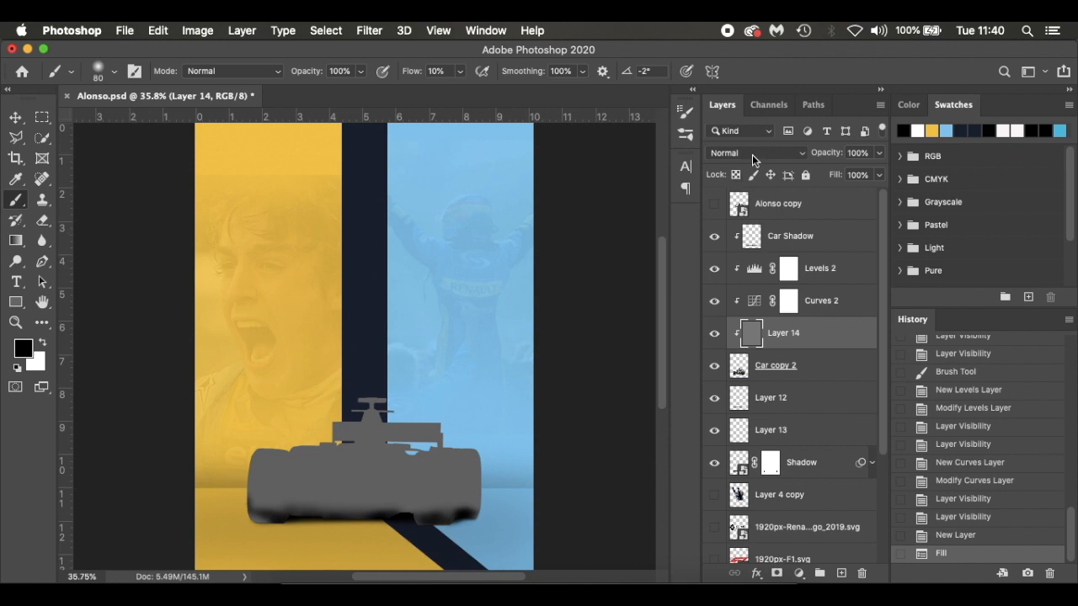
{"action": "left_click", "coordinate": [753, 160]}
{"action": "left_click", "coordinate": [753, 320]}
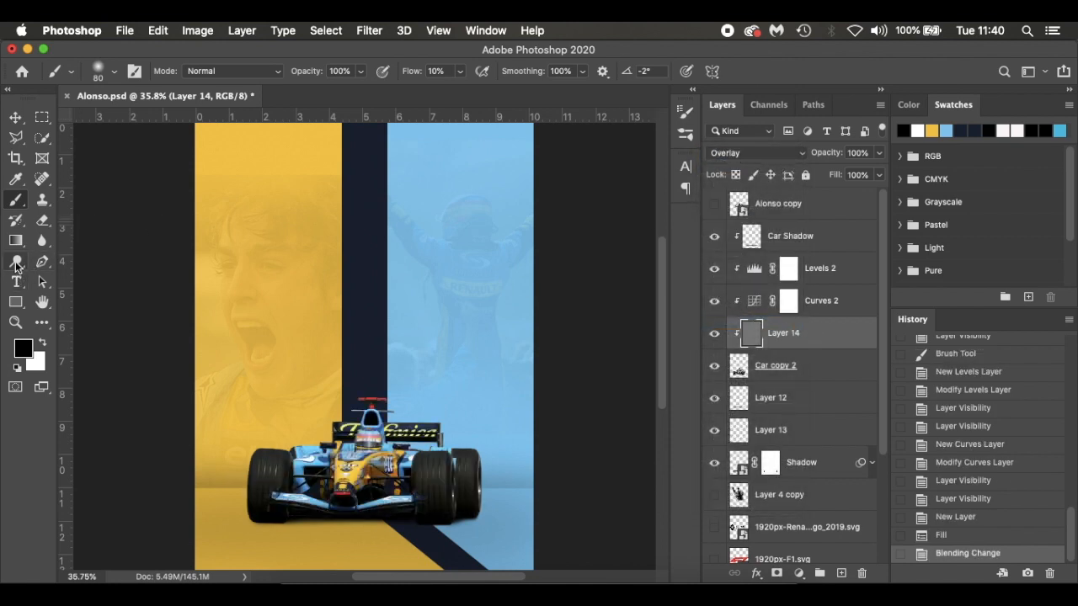
Burn the lower parts of the tyres on the gray Overlay layer at size 80, then toggle the layer's visibility to compare
{"action": "left_click", "coordinate": [16, 262]}
{"action": "left_click", "coordinate": [79, 275]}
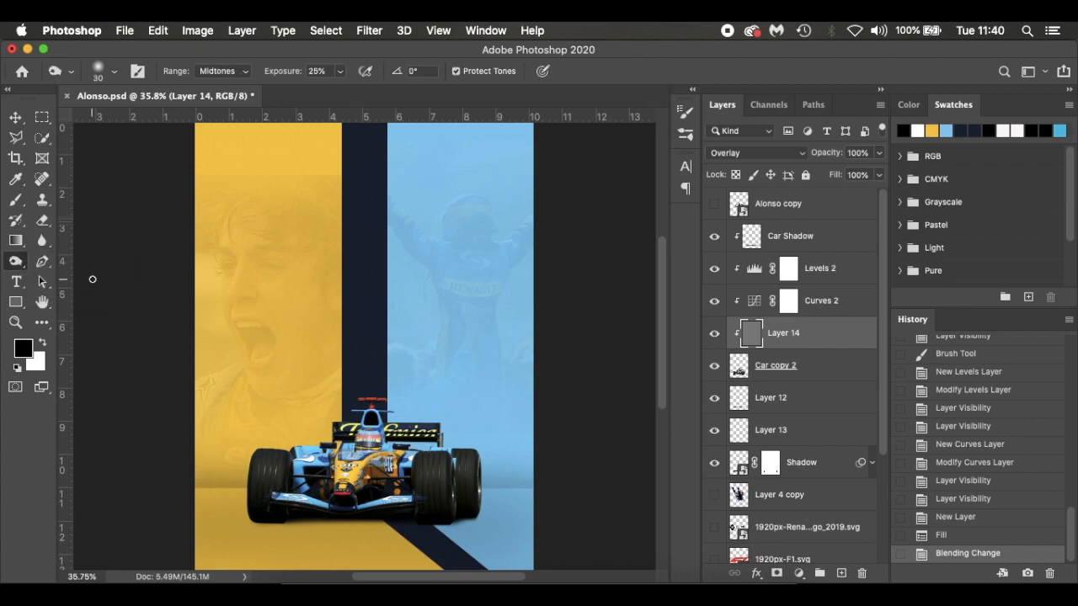
{"action": "scroll", "coordinate": [365, 460], "scroll_direction": "up", "scroll_amount": 5}
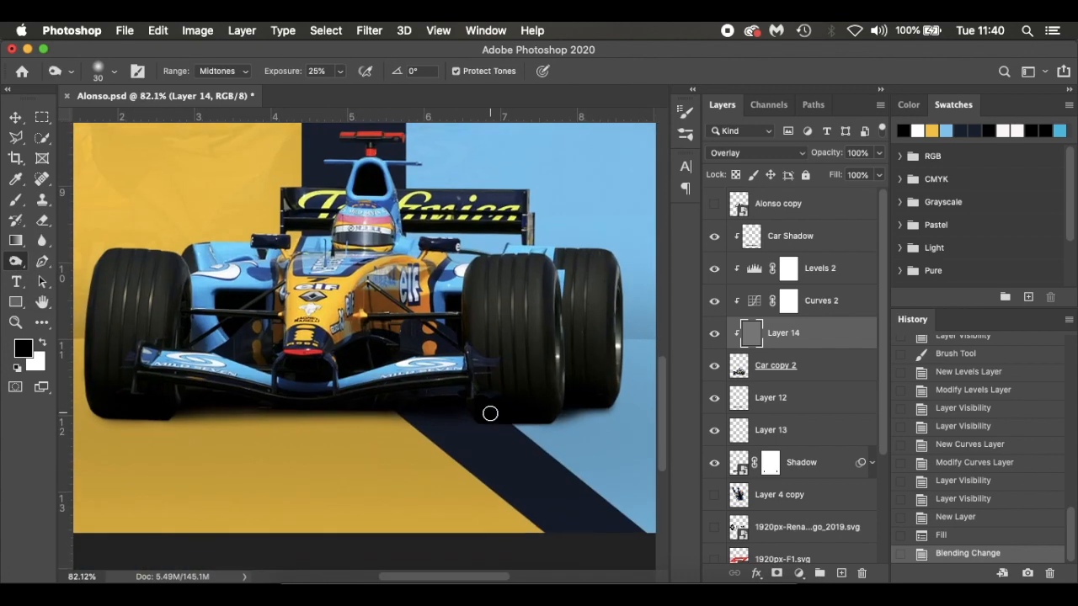
{"action": "key", "text": "bracketright"}
{"action": "key", "text": "bracketright"}
{"action": "key", "text": "bracketright"}
{"action": "key", "text": "bracketright"}
{"action": "key", "text": "bracketright"}
{"action": "left_click_drag", "start_coordinate": [639, 390], "coordinate": [562, 389]}
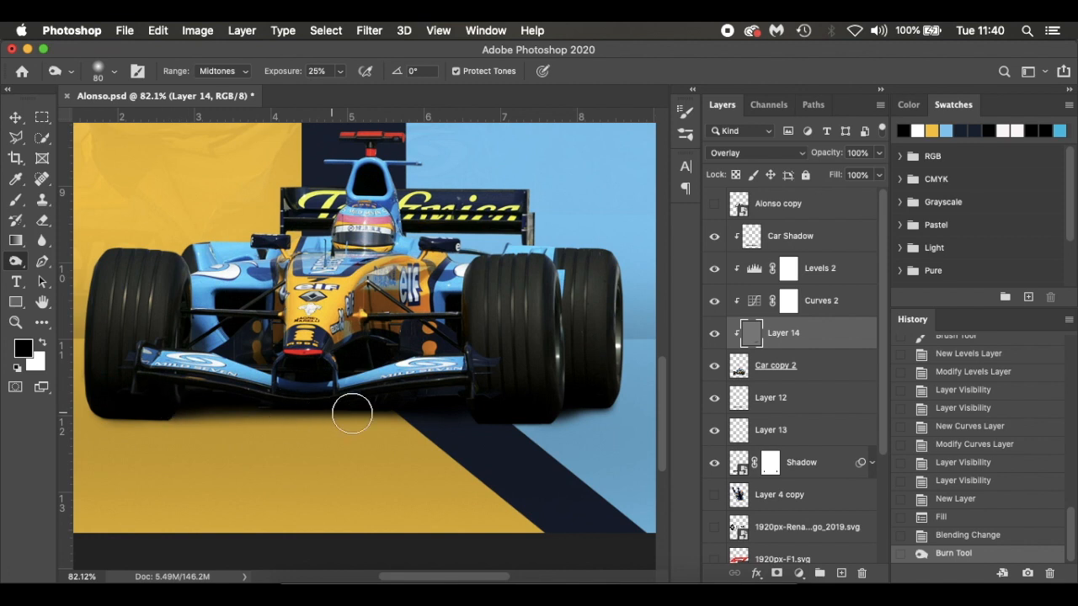
{"action": "left_click_drag", "start_coordinate": [151, 387], "coordinate": [246, 429]}
{"action": "left_click", "coordinate": [713, 334]}
{"action": "left_click", "coordinate": [713, 333]}
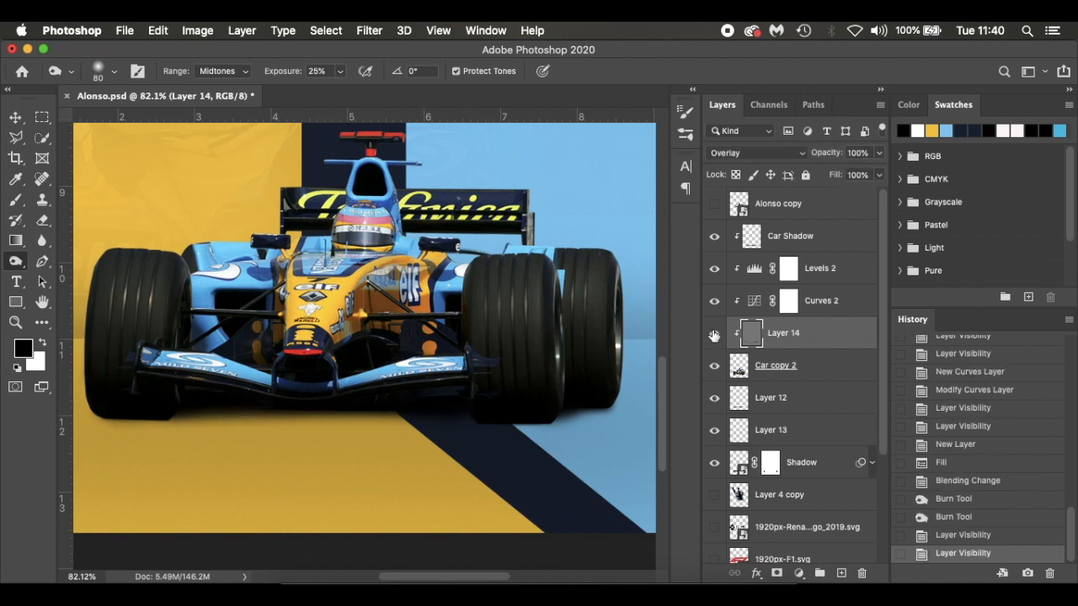
Reduce the Burn tool to size 40 and darken the areas around the nose tip, front wing and left-hand suspension
{"action": "key", "text": "bracketleft"}
{"action": "key", "text": "bracketleft"}
{"action": "key", "text": "bracketleft"}
{"action": "key", "text": "bracketleft"}
{"action": "mouse_move", "coordinate": [348, 349]}
{"action": "left_mouse_down"}
{"action": "mouse_move", "coordinate": [396, 342]}
{"action": "mouse_move", "coordinate": [381, 346]}
{"action": "left_mouse_up"}
{"action": "mouse_move", "coordinate": [271, 353]}
{"action": "left_mouse_down"}
{"action": "mouse_move", "coordinate": [287, 375]}
{"action": "mouse_move", "coordinate": [323, 386]}
{"action": "mouse_move", "coordinate": [301, 389]}
{"action": "left_mouse_up"}
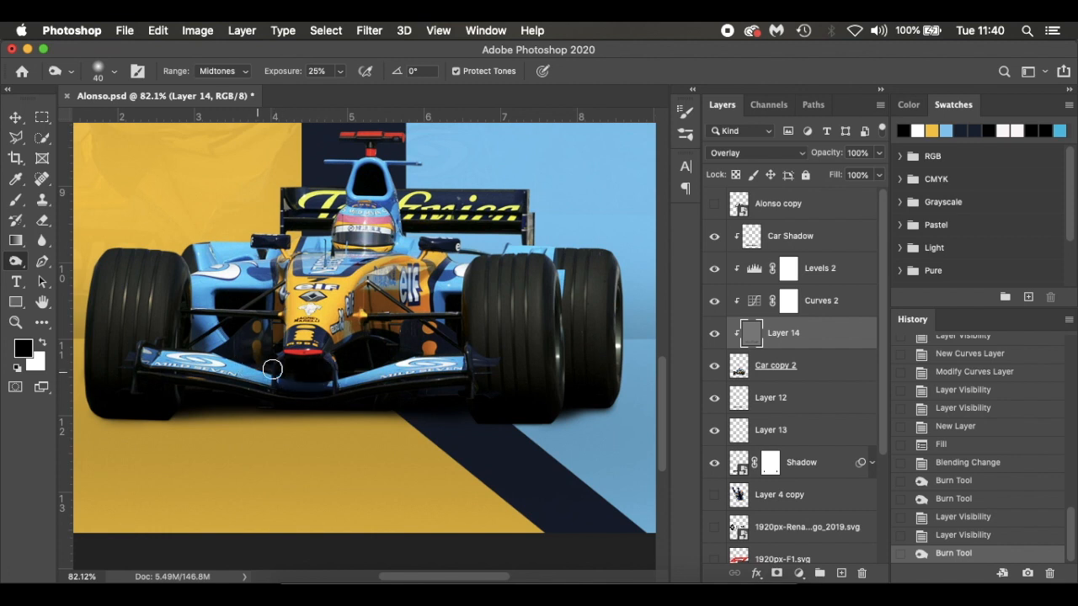
{"action": "left_click_drag", "start_coordinate": [220, 344], "coordinate": [206, 337]}
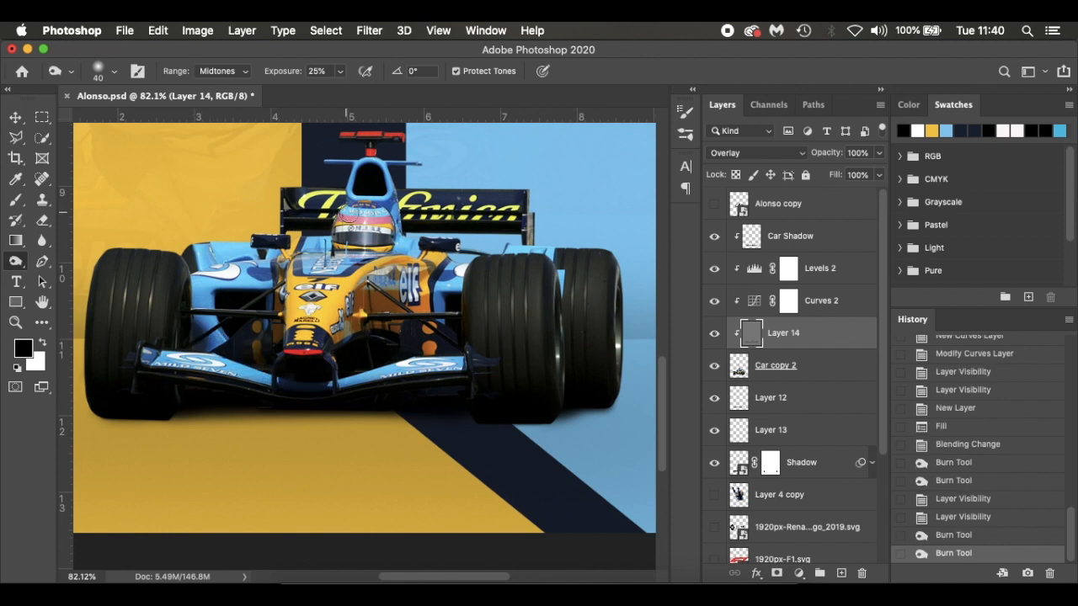
Burn the lower edge of the rear wing and the bodywork behind the suspension on both sides, toggling Layer 14's visibility to compare
{"action": "mouse_move", "coordinate": [415, 225]}
{"action": "left_mouse_down"}
{"action": "mouse_move", "coordinate": [479, 224]}
{"action": "mouse_move", "coordinate": [424, 225]}
{"action": "left_mouse_up"}
{"action": "left_click_drag", "start_coordinate": [322, 222], "coordinate": [284, 211]}
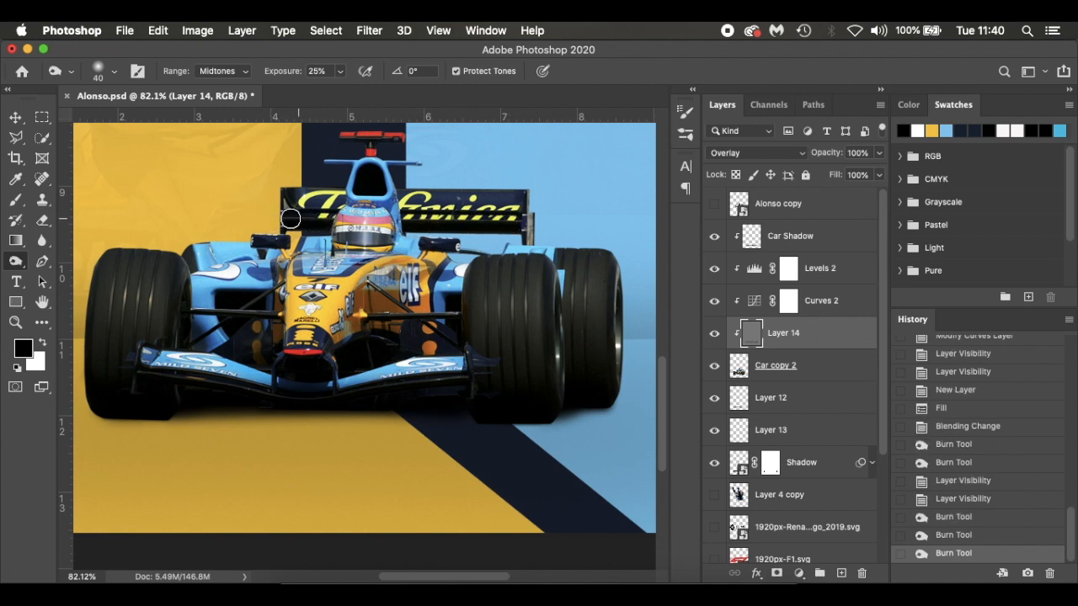
{"action": "left_click_drag", "start_coordinate": [206, 338], "coordinate": [202, 341]}
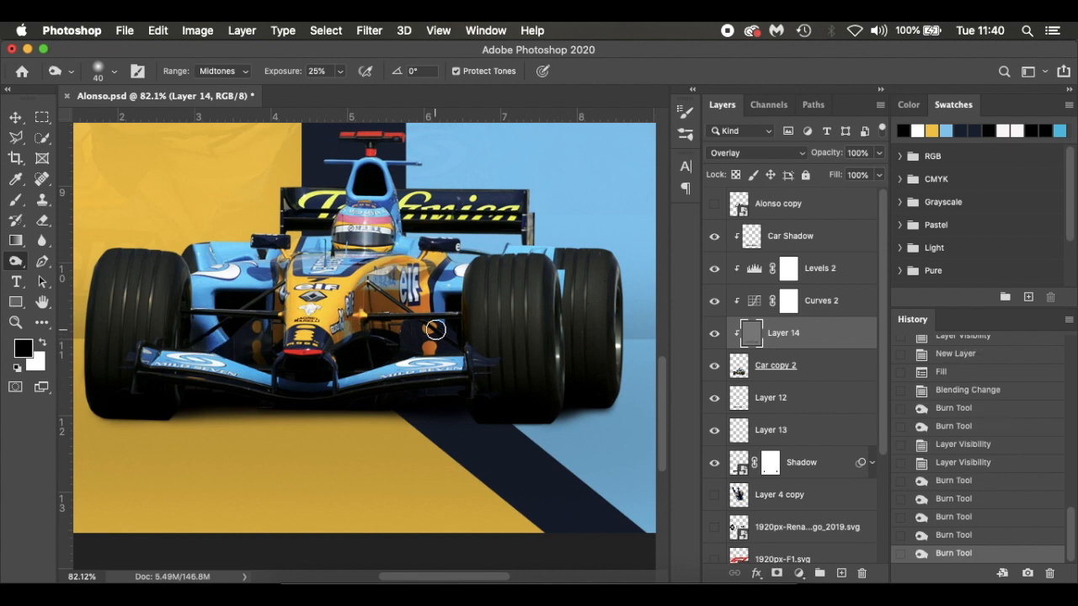
{"action": "left_click_drag", "start_coordinate": [453, 311], "coordinate": [421, 312]}
{"action": "left_click", "coordinate": [715, 334]}
{"action": "left_click", "coordinate": [715, 333]}
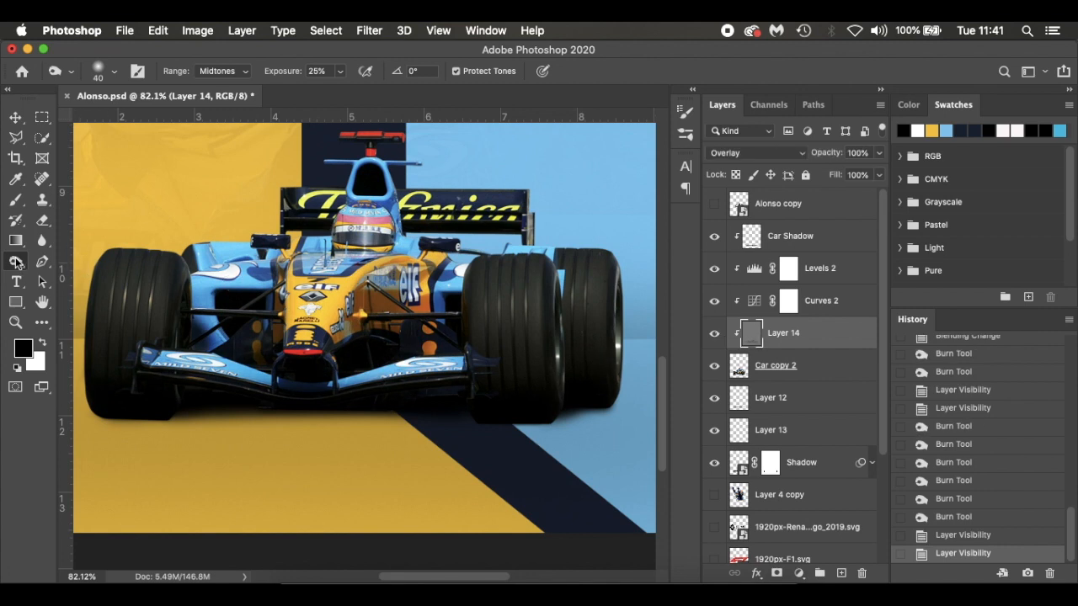
Brighten the tyre treads and the area around the driver's helmet on Layer 14 using the Dodge tool at size 25, Highlights, 10% exposure
{"action": "right_click", "coordinate": [9, 263]}
{"action": "left_click", "coordinate": [63, 256]}
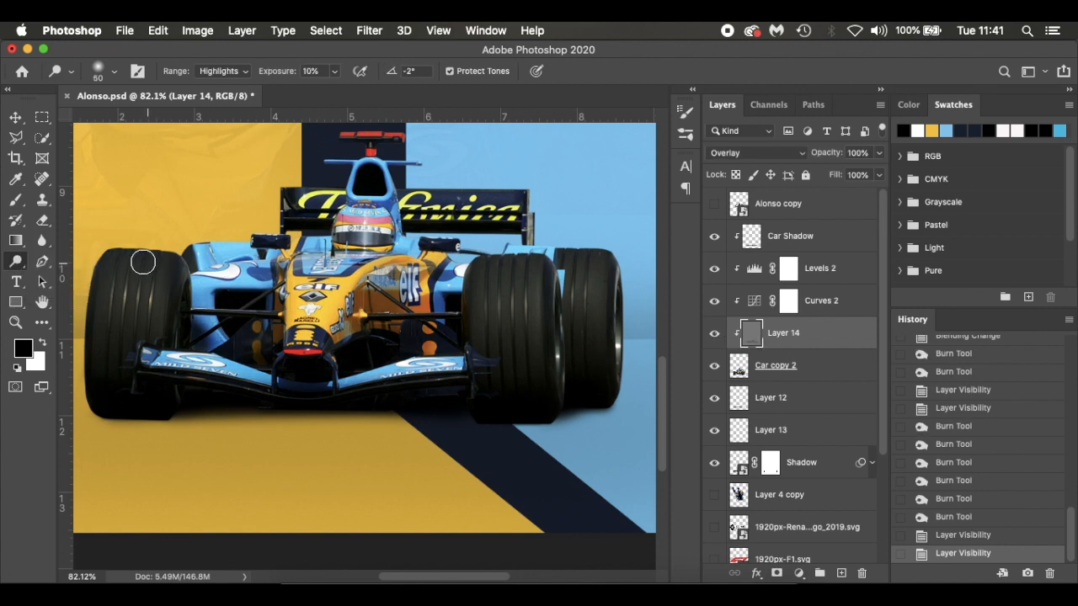
{"action": "mouse_move", "coordinate": [107, 250]}
{"action": "left_mouse_down"}
{"action": "mouse_move", "coordinate": [102, 292]}
{"action": "mouse_move", "coordinate": [119, 253]}
{"action": "left_mouse_up"}
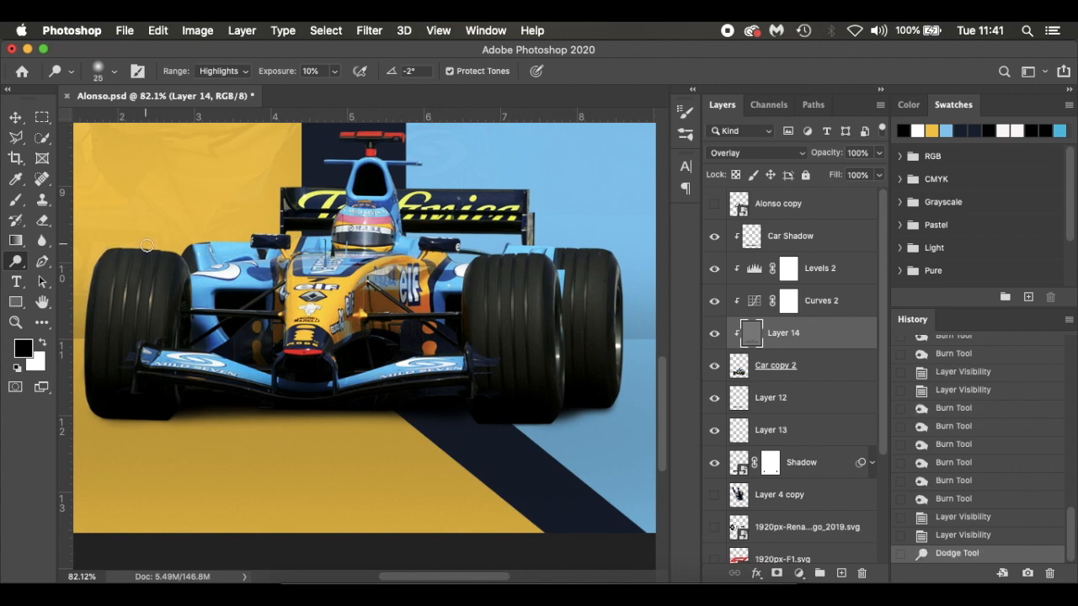
{"action": "mouse_move", "coordinate": [147, 245]}
{"action": "left_mouse_down"}
{"action": "mouse_move", "coordinate": [147, 279]}
{"action": "mouse_move", "coordinate": [171, 249]}
{"action": "mouse_move", "coordinate": [161, 330]}
{"action": "left_mouse_up"}
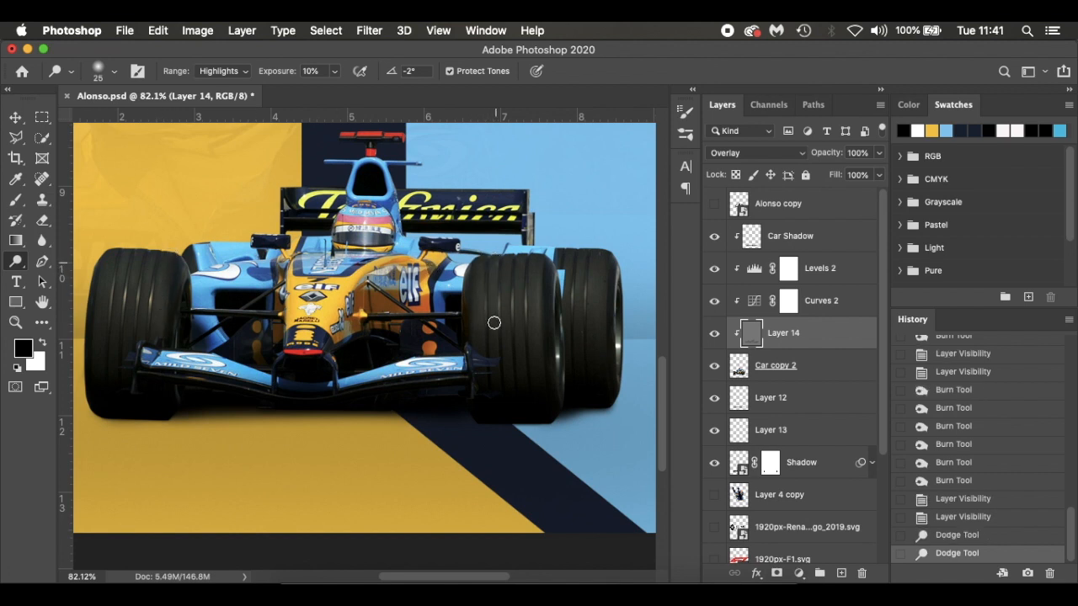
{"action": "mouse_move", "coordinate": [521, 332]}
{"action": "left_mouse_down"}
{"action": "mouse_move", "coordinate": [534, 260]}
{"action": "mouse_move", "coordinate": [534, 362]}
{"action": "left_mouse_up"}
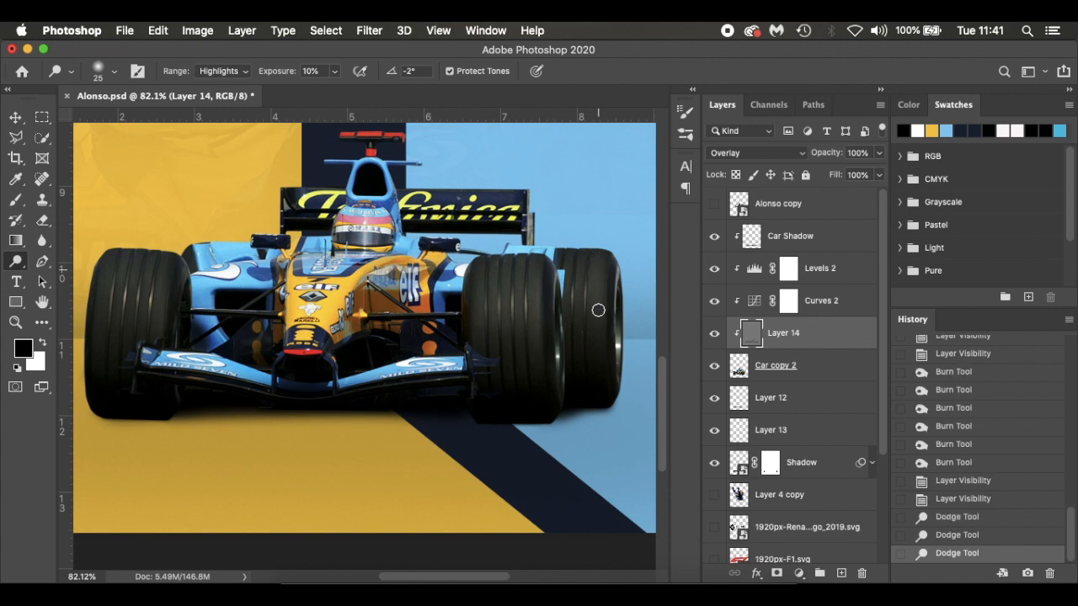
{"action": "left_click_drag", "start_coordinate": [571, 326], "coordinate": [566, 298]}
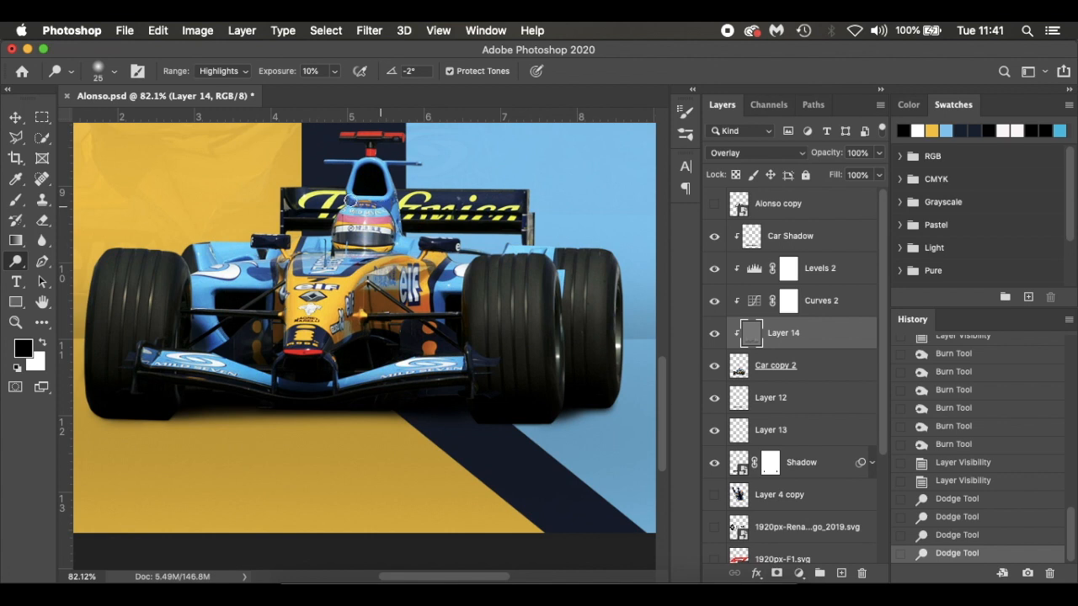
{"action": "left_click", "coordinate": [387, 222]}
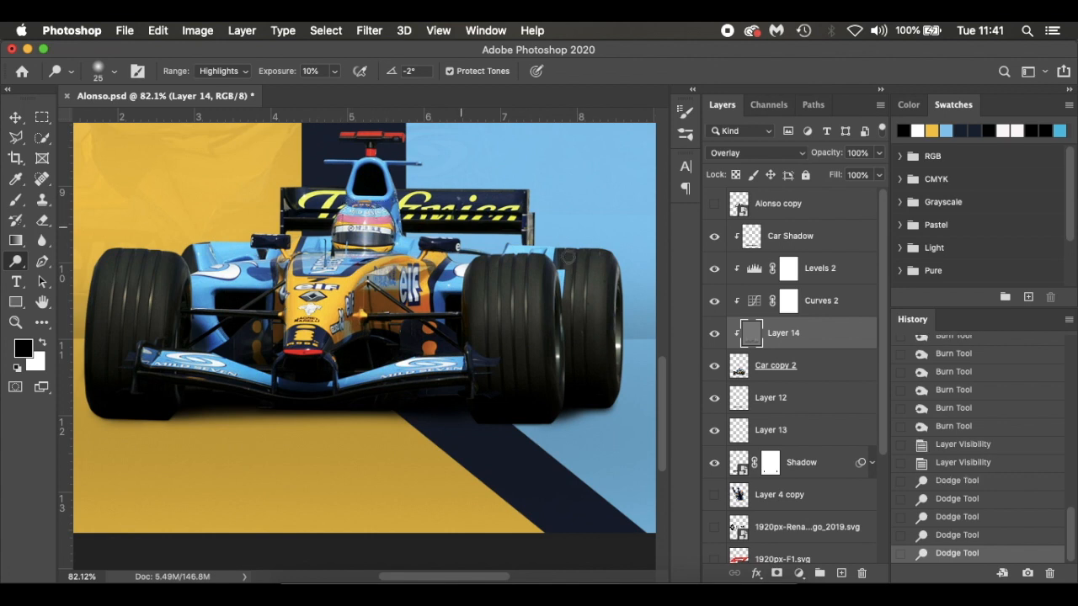
Compare the car with and without the dodge and burn on Layer 14, both close up and on the full poster
{"action": "left_click", "coordinate": [713, 333]}
{"action": "left_click", "coordinate": [713, 334]}
{"action": "left_click", "coordinate": [713, 333]}
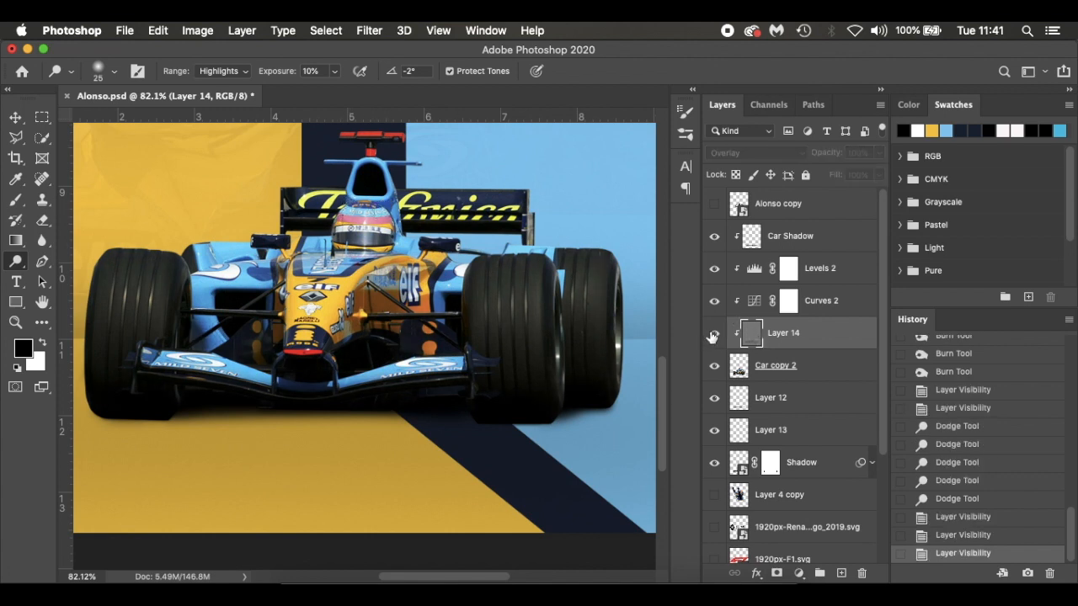
{"action": "left_click", "coordinate": [713, 333]}
{"action": "key", "text": "super+0"}
{"action": "left_click", "coordinate": [714, 333]}
{"action": "left_click", "coordinate": [714, 334]}
{"action": "left_click", "coordinate": [714, 333]}
{"action": "left_click", "coordinate": [713, 333]}
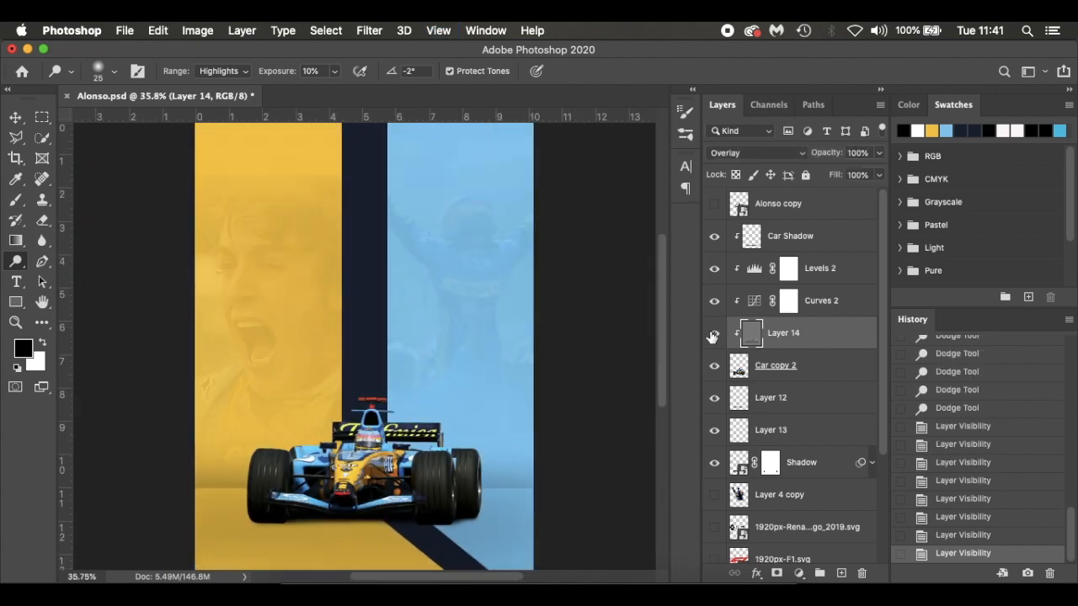
{"action": "left_click", "coordinate": [713, 333]}
{"action": "left_click", "coordinate": [713, 333]}
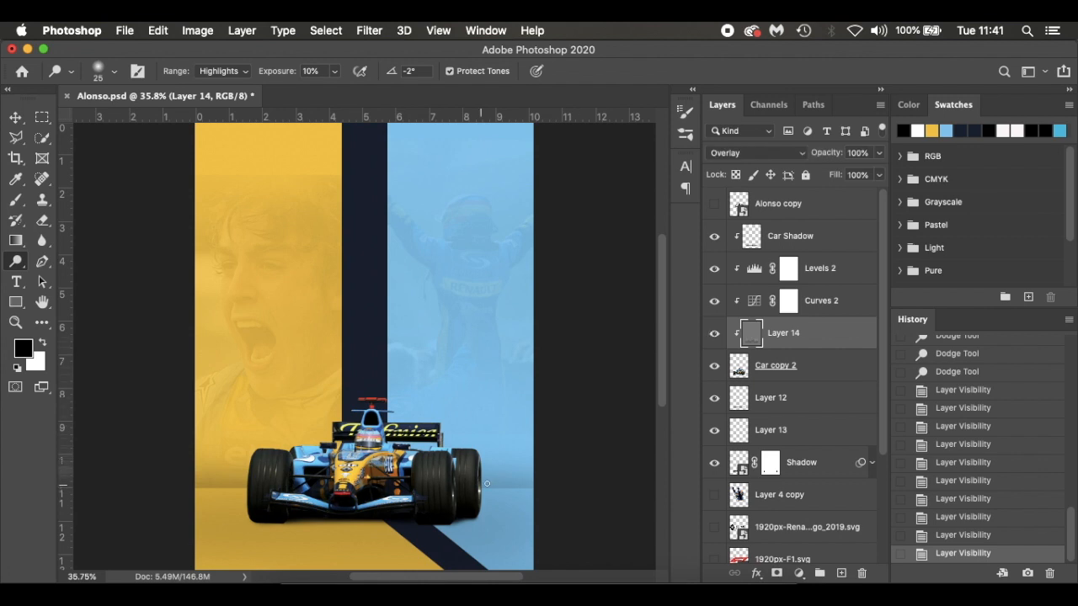
Duplicate the Car copy 2 layer, flip the lower copy vertically and move it beneath the car as a reflection
{"action": "left_click", "coordinate": [817, 372]}
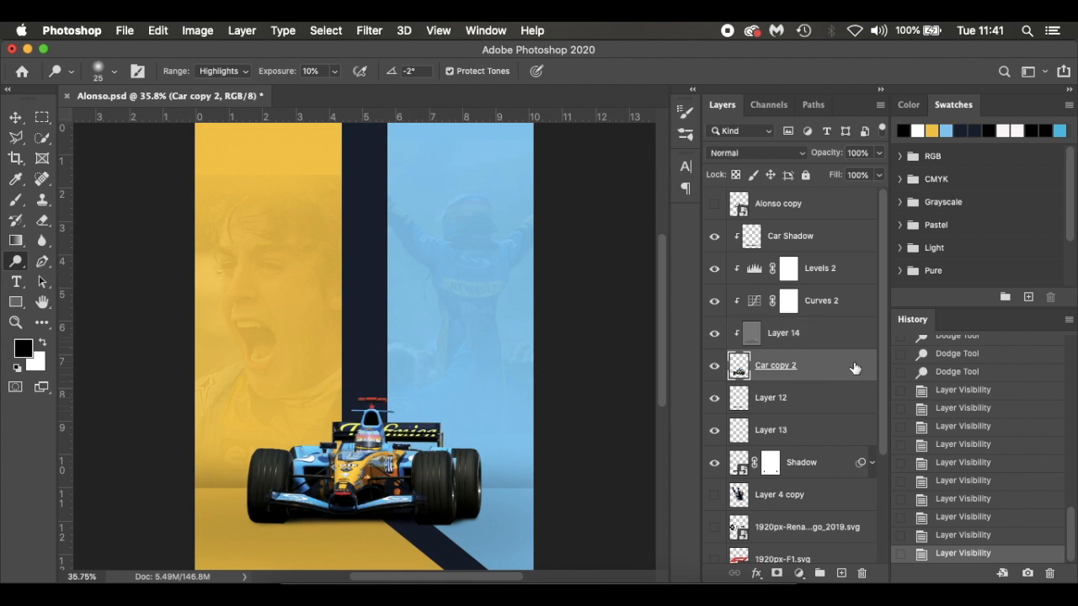
{"action": "key", "text": "ctrl+j"}
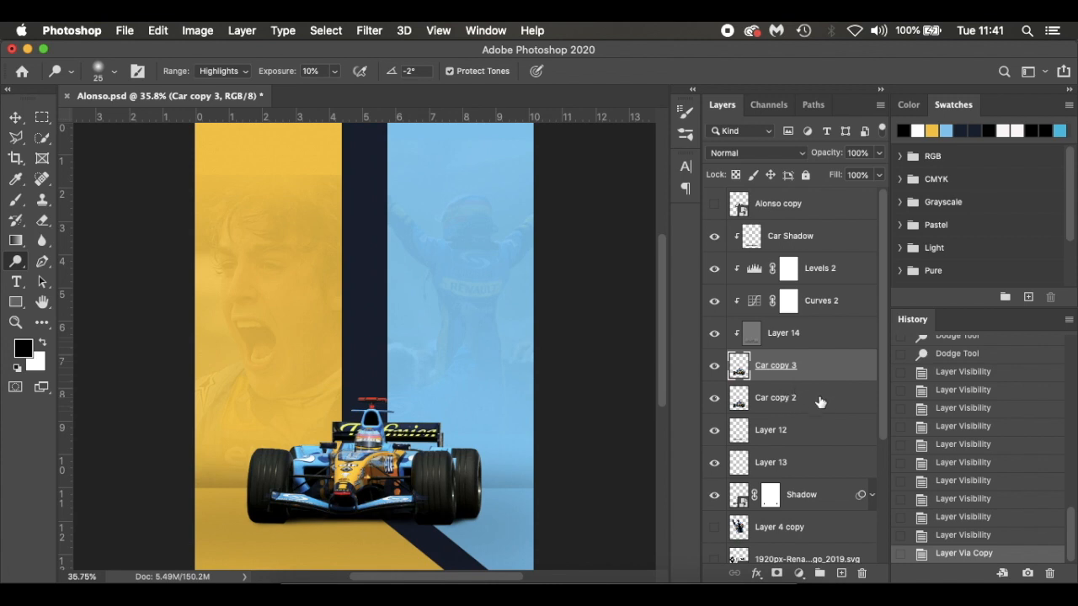
{"action": "left_click", "coordinate": [829, 404]}
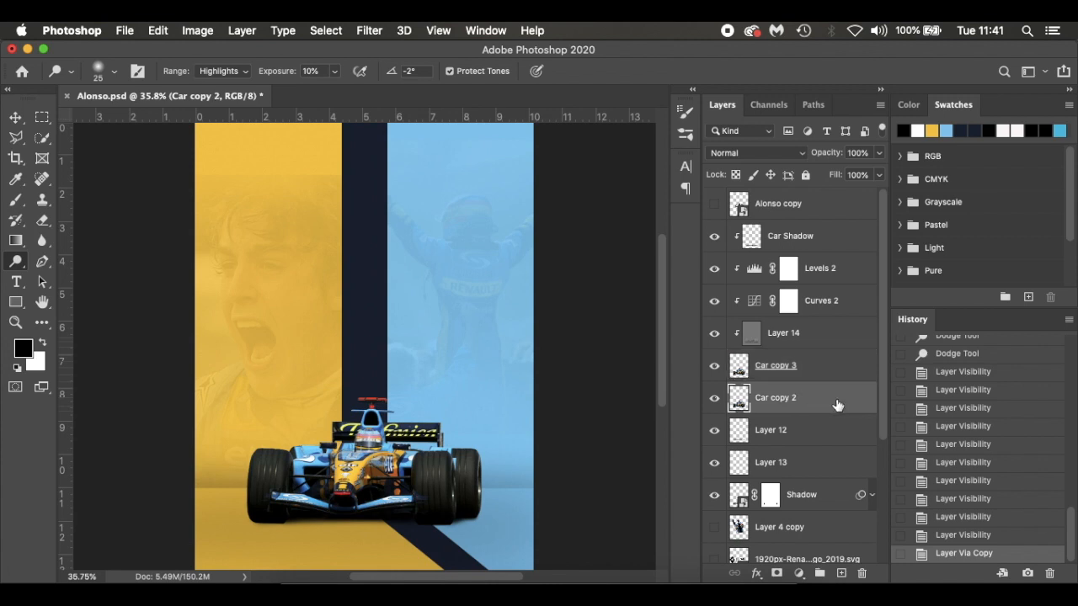
{"action": "key", "text": "ctrl+t"}
{"action": "scroll", "coordinate": [450, 337], "scroll_direction": "down", "scroll_amount": 3}
{"action": "right_click", "coordinate": [450, 297]}
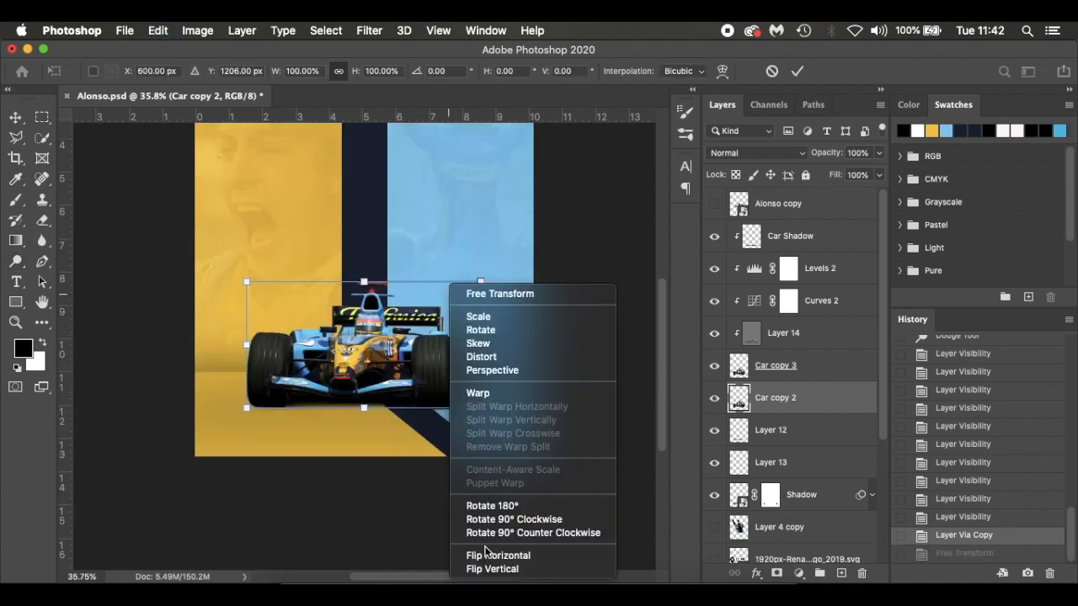
{"action": "left_click", "coordinate": [551, 571]}
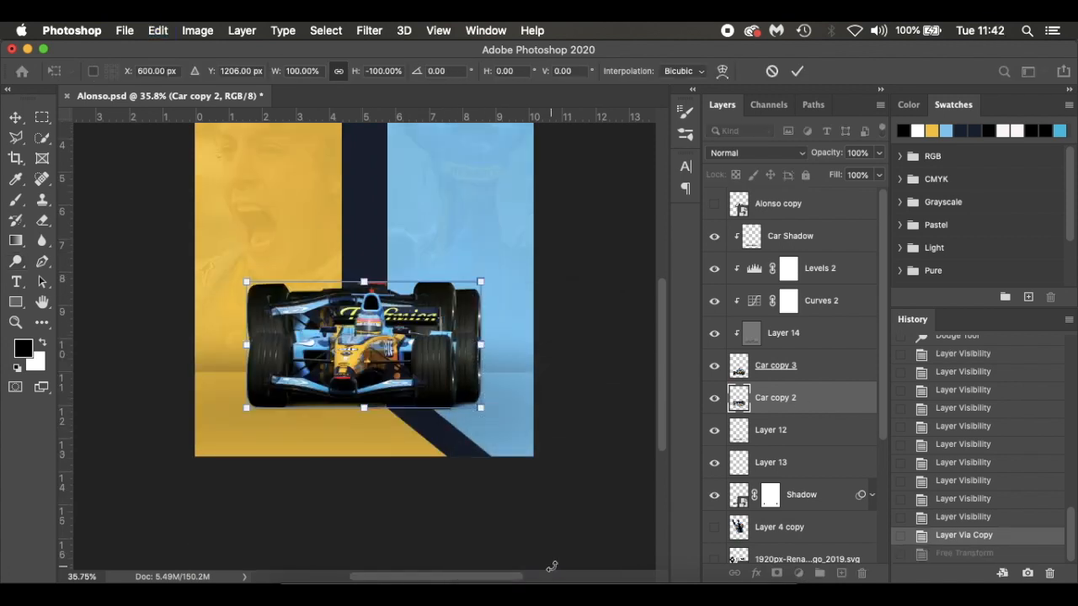
{"action": "left_click_drag", "start_coordinate": [459, 319], "coordinate": [458, 426]}
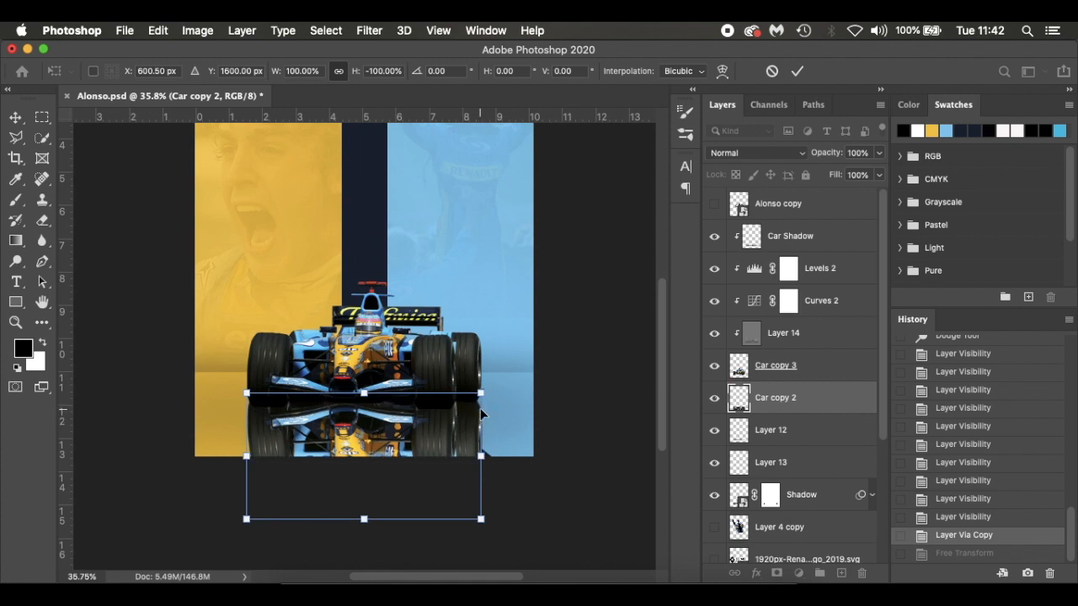
{"action": "key", "text": "Return"}
Add a layer mask to Car copy 2 and fade the reflection's lower edge with a black brush at size 250 and 10% flow
{"action": "scroll", "coordinate": [481, 409], "scroll_direction": "up", "scroll_amount": 2}
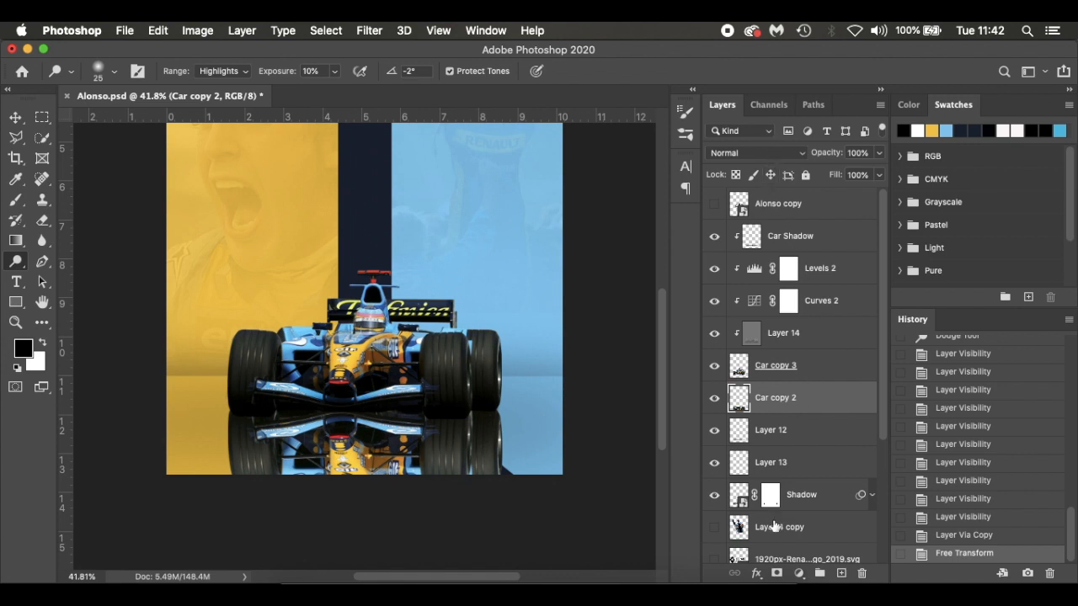
{"action": "left_click", "coordinate": [776, 574]}
{"action": "key", "text": "b"}
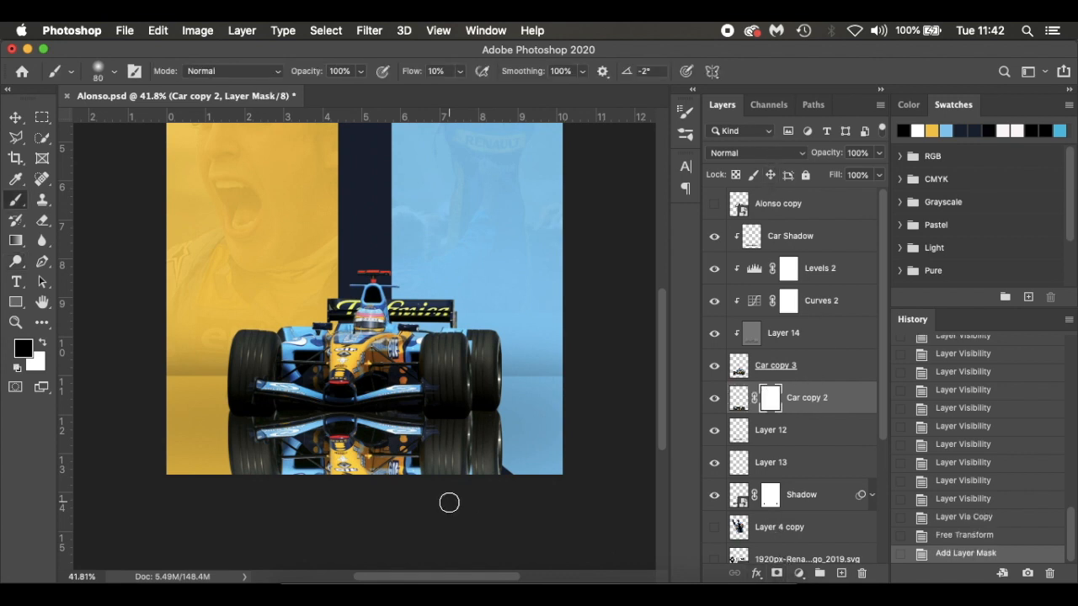
{"action": "key", "text": "bracketright"}
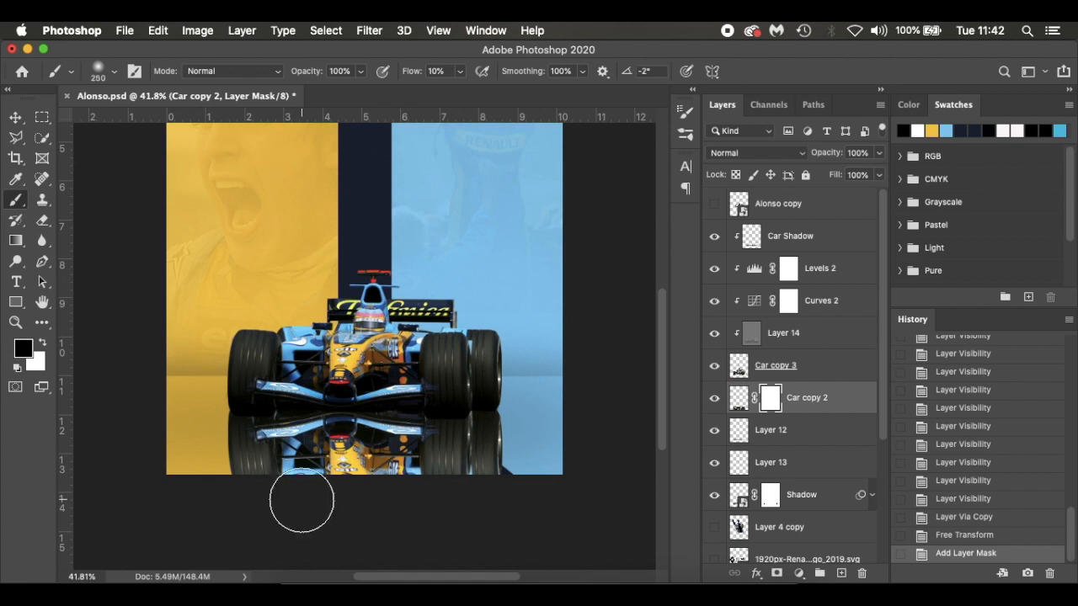
{"action": "mouse_move", "coordinate": [418, 493]}
{"action": "left_mouse_down"}
{"action": "mouse_move", "coordinate": [547, 500]}
{"action": "mouse_move", "coordinate": [273, 492]}
{"action": "mouse_move", "coordinate": [556, 498]}
{"action": "mouse_move", "coordinate": [289, 492]}
{"action": "mouse_move", "coordinate": [543, 490]}
{"action": "mouse_move", "coordinate": [414, 497]}
{"action": "mouse_move", "coordinate": [519, 497]}
{"action": "mouse_move", "coordinate": [516, 486]}
{"action": "mouse_move", "coordinate": [399, 485]}
{"action": "mouse_move", "coordinate": [440, 491]}
{"action": "mouse_move", "coordinate": [171, 504]}
{"action": "mouse_move", "coordinate": [445, 510]}
{"action": "mouse_move", "coordinate": [202, 493]}
{"action": "mouse_move", "coordinate": [426, 500]}
{"action": "left_mouse_up"}
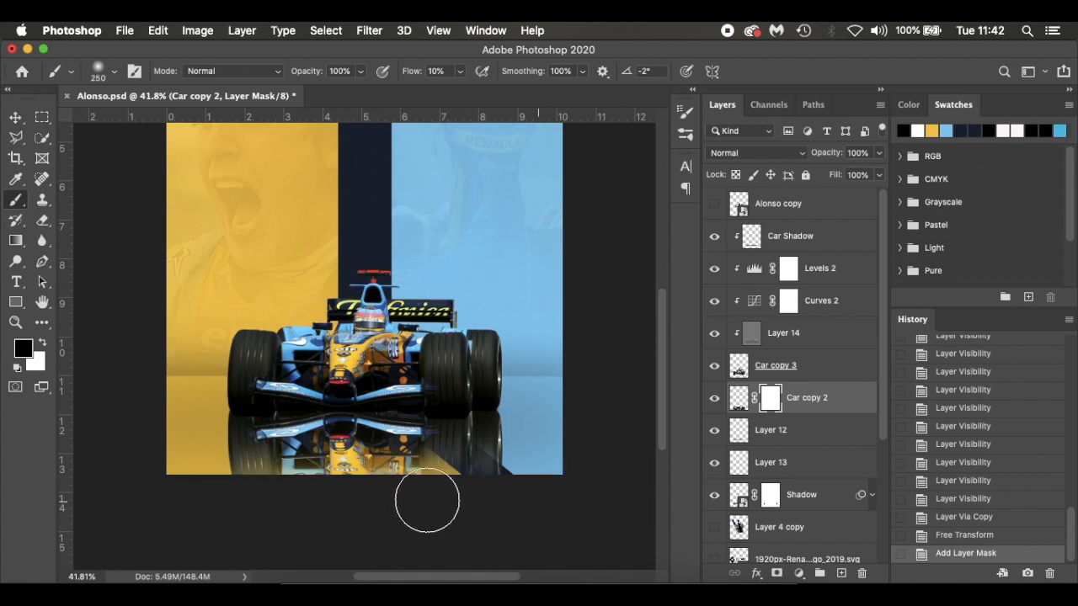
Raise the brush flow to 20% and paint black across the reflection on the mask, fading it progressively up towards the tyres
{"action": "left_click_drag", "start_coordinate": [414, 76], "coordinate": [422, 76]}
{"action": "mouse_move", "coordinate": [512, 479]}
{"action": "left_mouse_down"}
{"action": "mouse_move", "coordinate": [150, 497]}
{"action": "mouse_move", "coordinate": [387, 508]}
{"action": "mouse_move", "coordinate": [428, 480]}
{"action": "mouse_move", "coordinate": [193, 493]}
{"action": "mouse_move", "coordinate": [563, 481]}
{"action": "left_mouse_up"}
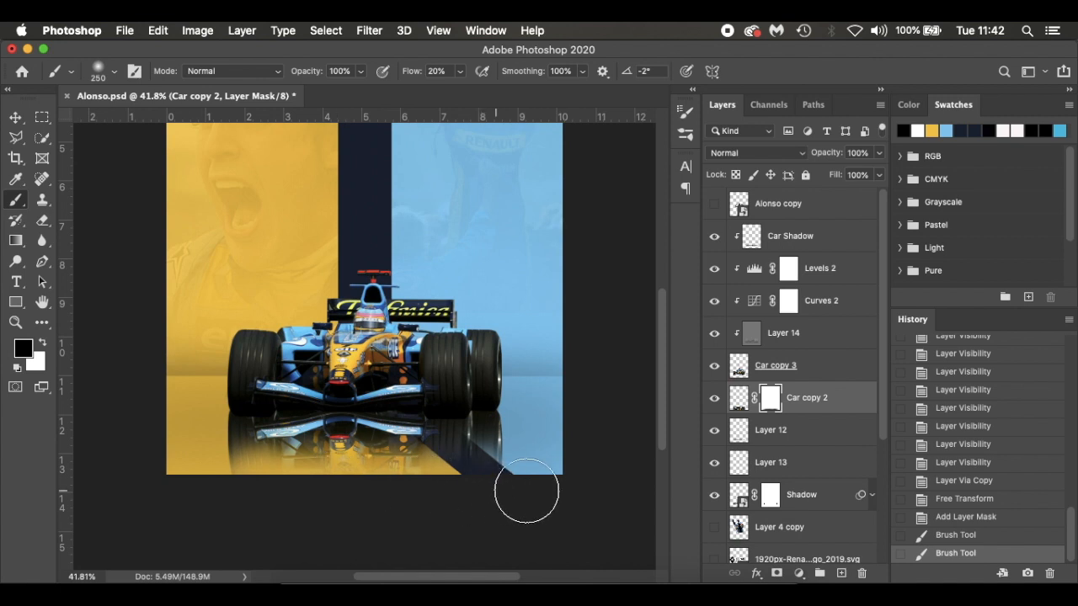
{"action": "left_click_drag", "start_coordinate": [204, 484], "coordinate": [193, 482]}
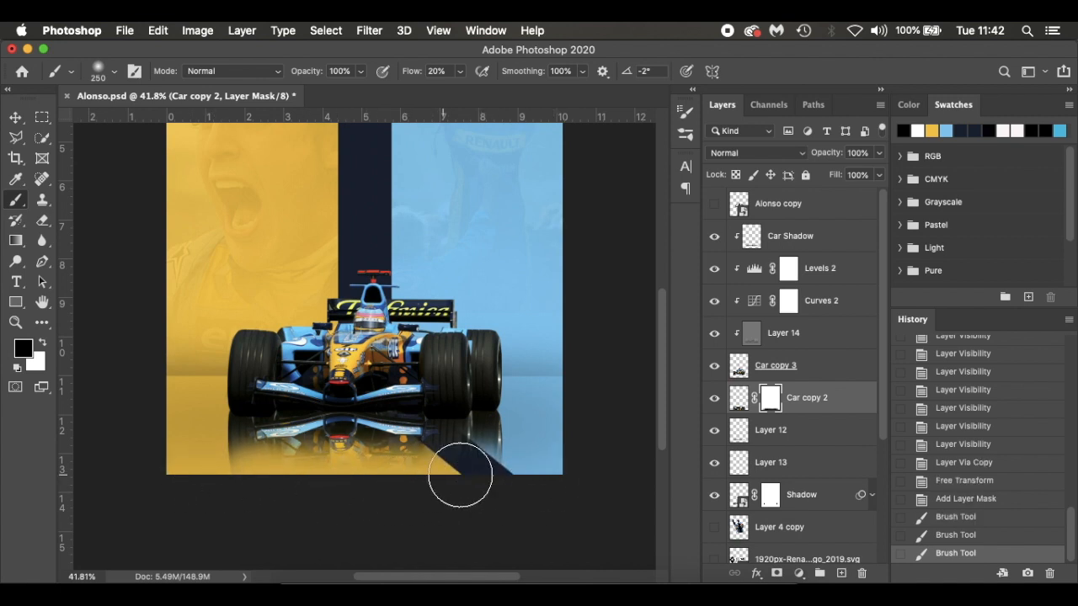
{"action": "left_click_drag", "start_coordinate": [354, 491], "coordinate": [177, 479]}
{"action": "mouse_move", "coordinate": [200, 440]}
{"action": "left_mouse_down"}
{"action": "mouse_move", "coordinate": [309, 433]}
{"action": "mouse_move", "coordinate": [617, 458]}
{"action": "left_mouse_up"}
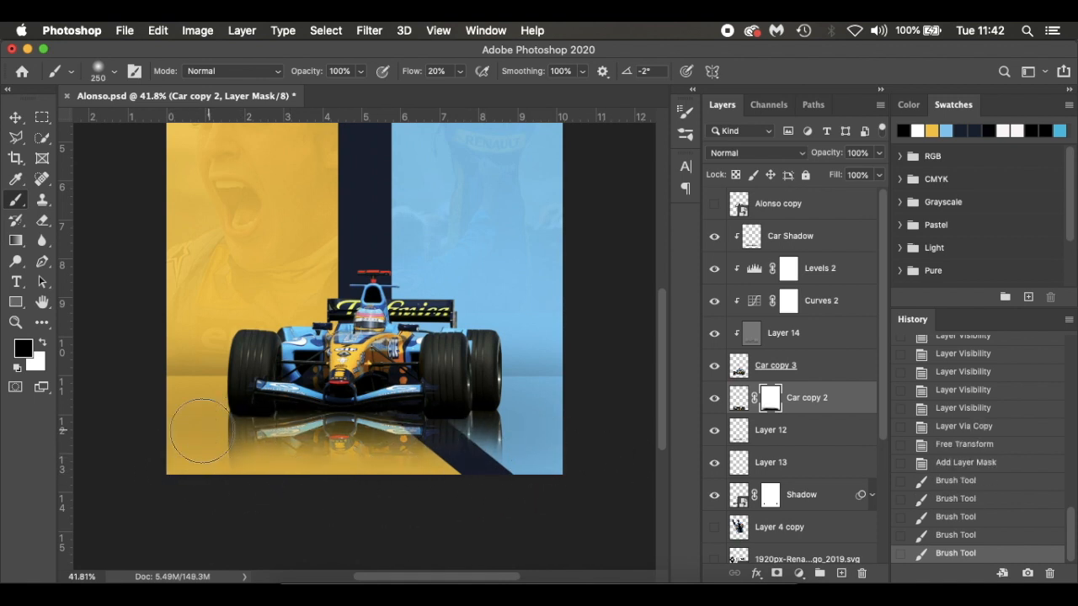
{"action": "left_click_drag", "start_coordinate": [196, 430], "coordinate": [633, 448]}
{"action": "left_click_drag", "start_coordinate": [533, 425], "coordinate": [286, 470]}
{"action": "mouse_move", "coordinate": [542, 421]}
{"action": "left_mouse_down"}
{"action": "mouse_move", "coordinate": [368, 459]}
{"action": "mouse_move", "coordinate": [11, 503]}
{"action": "left_mouse_up"}
{"action": "left_click_drag", "start_coordinate": [365, 431], "coordinate": [4, 440]}
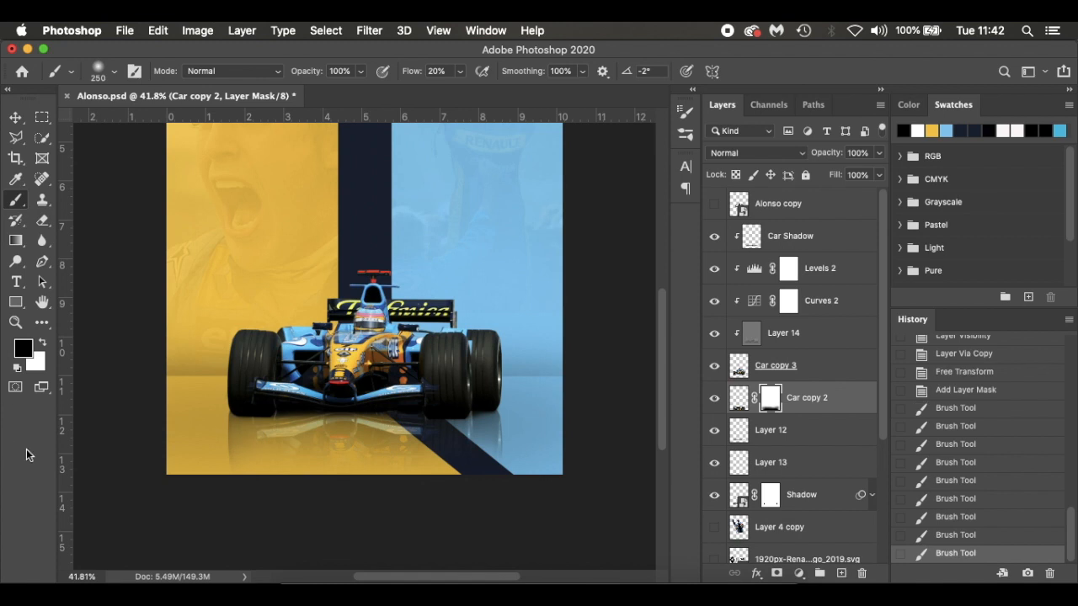
{"action": "left_click_drag", "start_coordinate": [189, 433], "coordinate": [467, 436]}
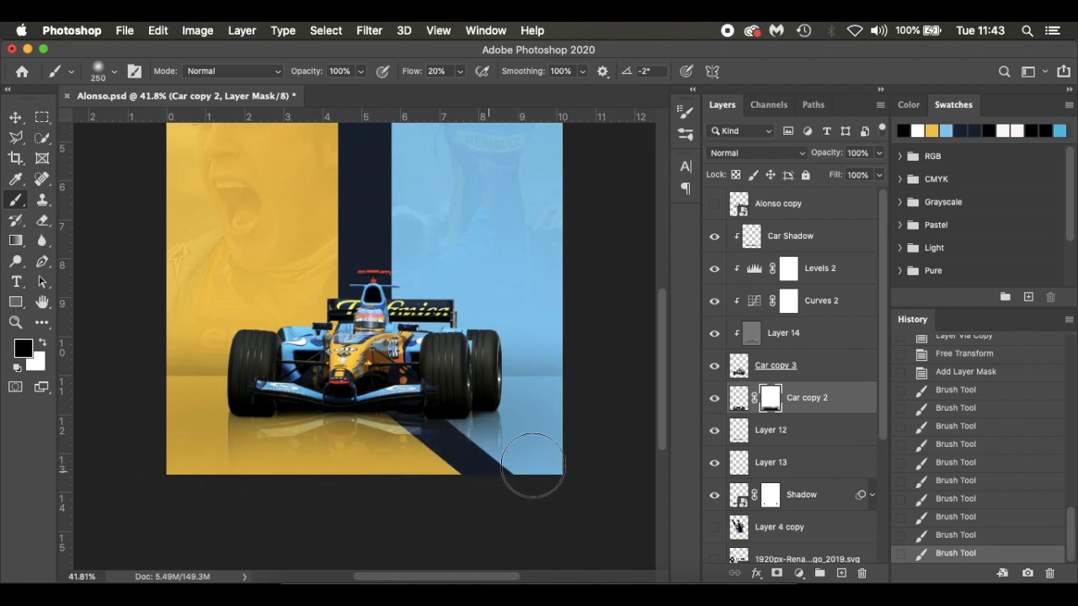
{"action": "left_click", "coordinate": [481, 492]}
{"action": "left_click_drag", "start_coordinate": [449, 471], "coordinate": [117, 460]}
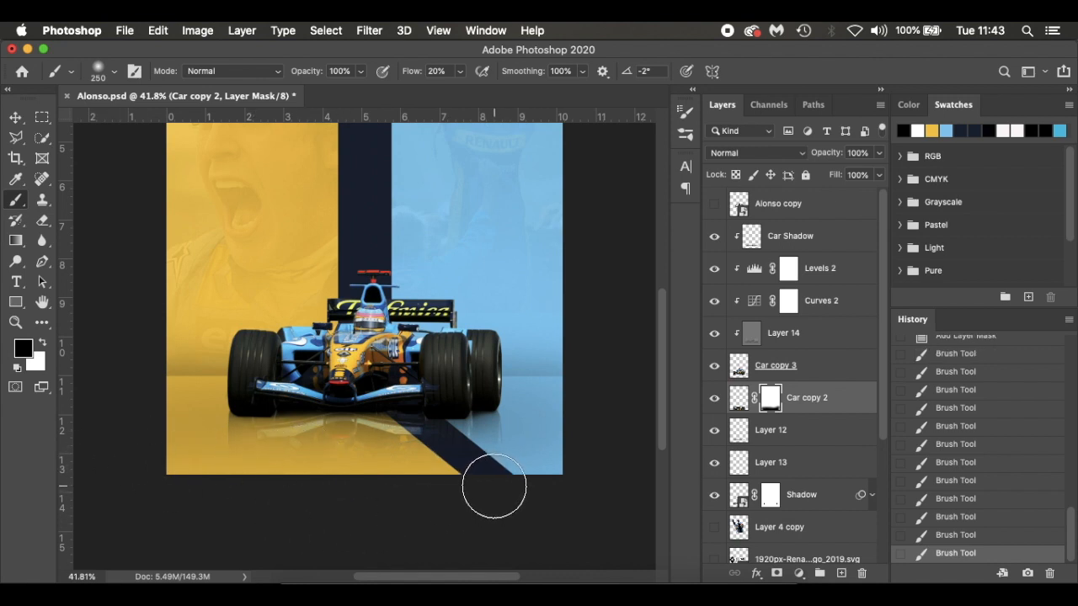
Paint white on the Car copy 2 mask to bring back the reflection directly under the tyres, then restore black as the foreground colour
{"action": "key", "text": "x"}
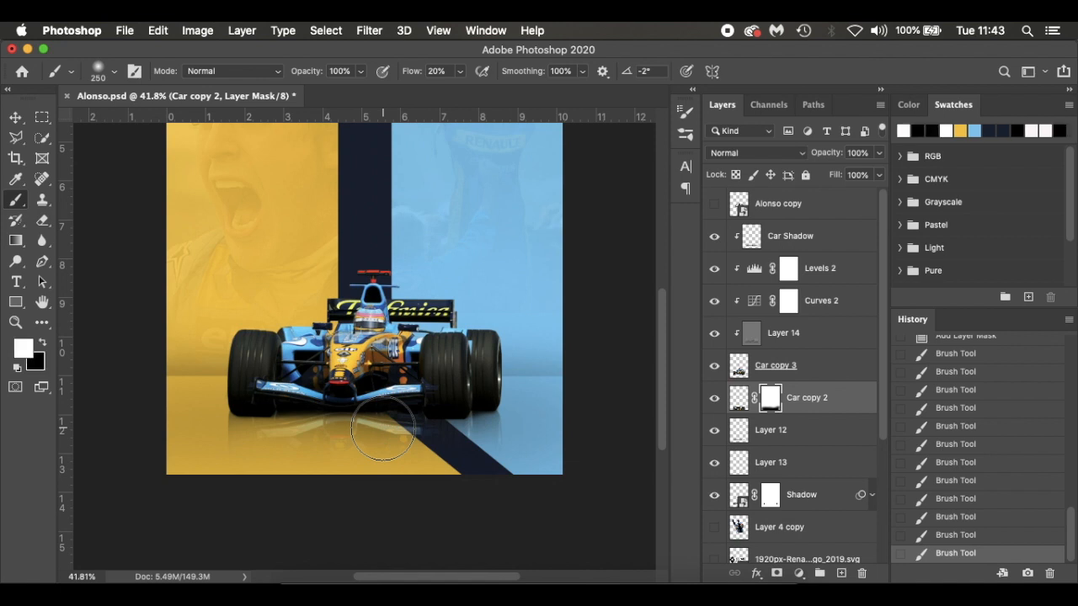
{"action": "mouse_move", "coordinate": [240, 387]}
{"action": "left_mouse_down"}
{"action": "mouse_move", "coordinate": [387, 399]}
{"action": "mouse_move", "coordinate": [548, 396]}
{"action": "left_mouse_up"}
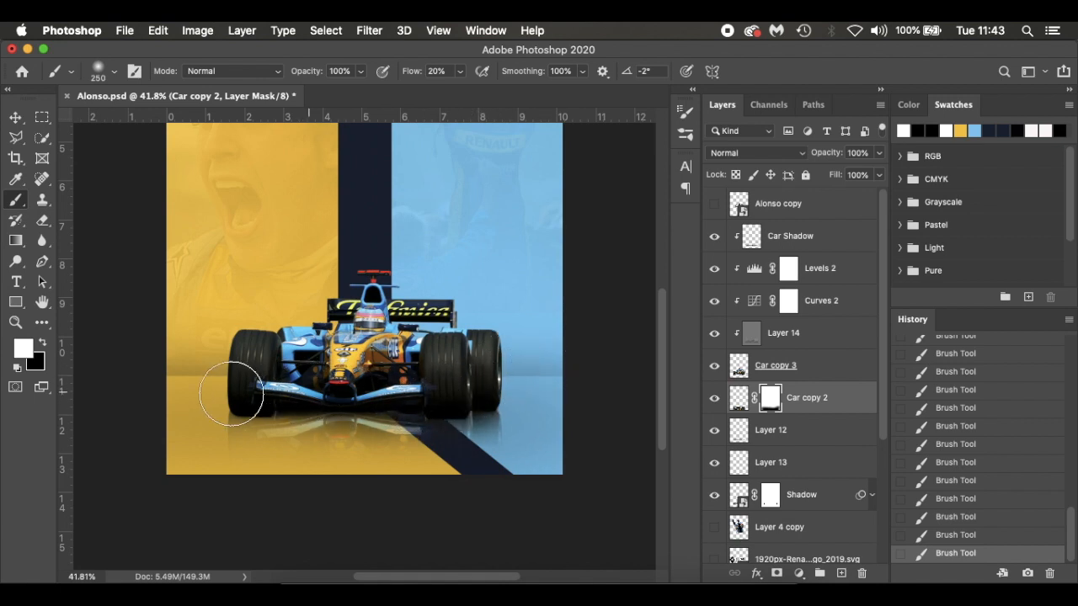
{"action": "key", "text": "z"}
{"action": "key", "text": "x"}
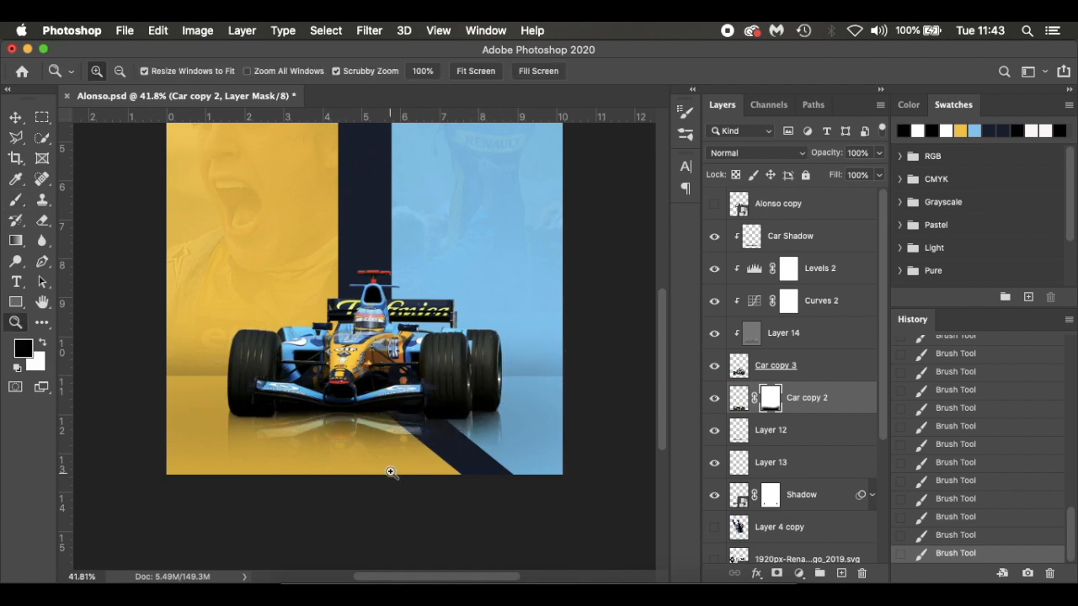
{"action": "key", "text": "b"}
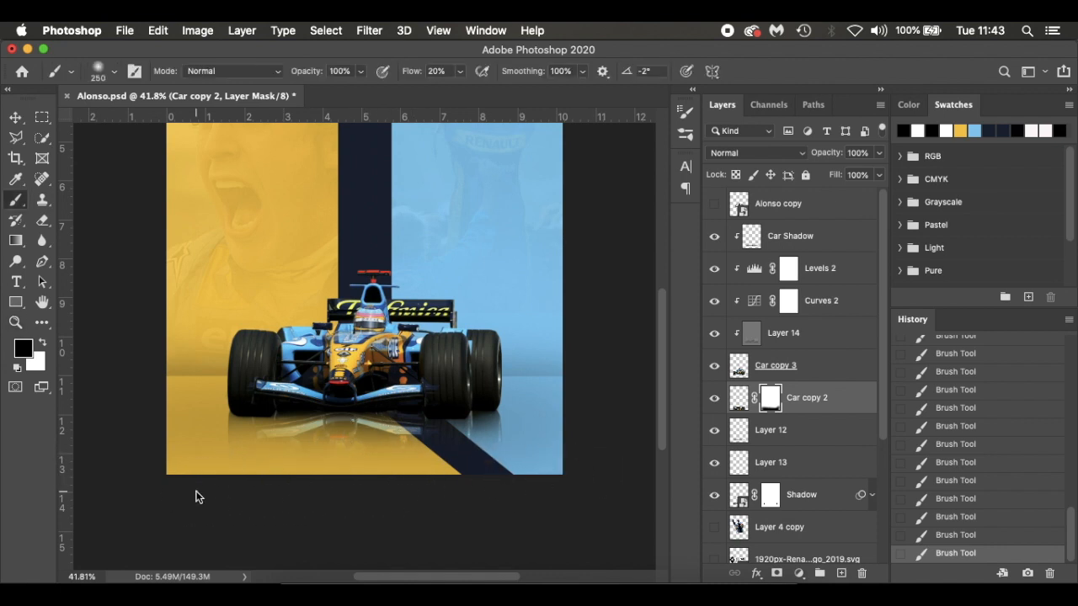
Group all layers from Car Shadow down to Shadow and name the group Car
{"action": "key", "text": "super+0"}
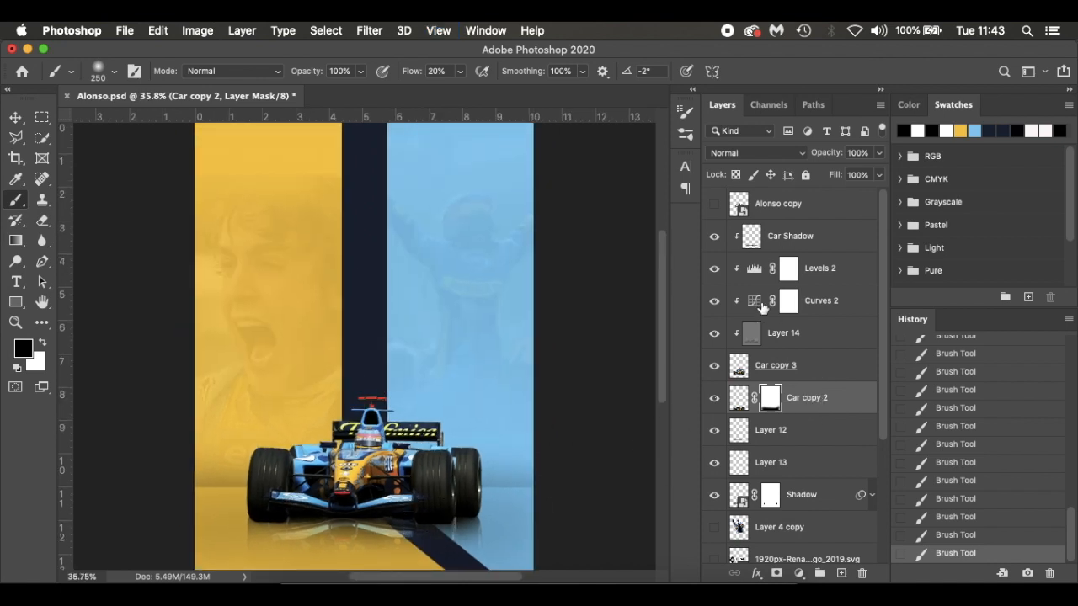
{"action": "left_click", "coordinate": [843, 240]}
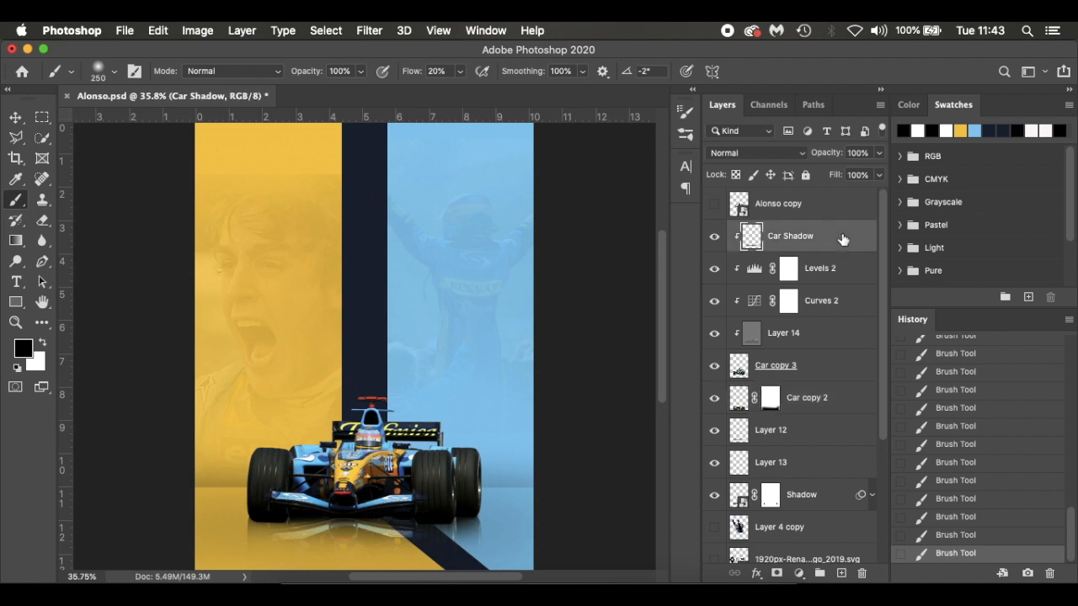
{"action": "scroll", "coordinate": [843, 240], "scroll_direction": "down", "scroll_amount": 2}
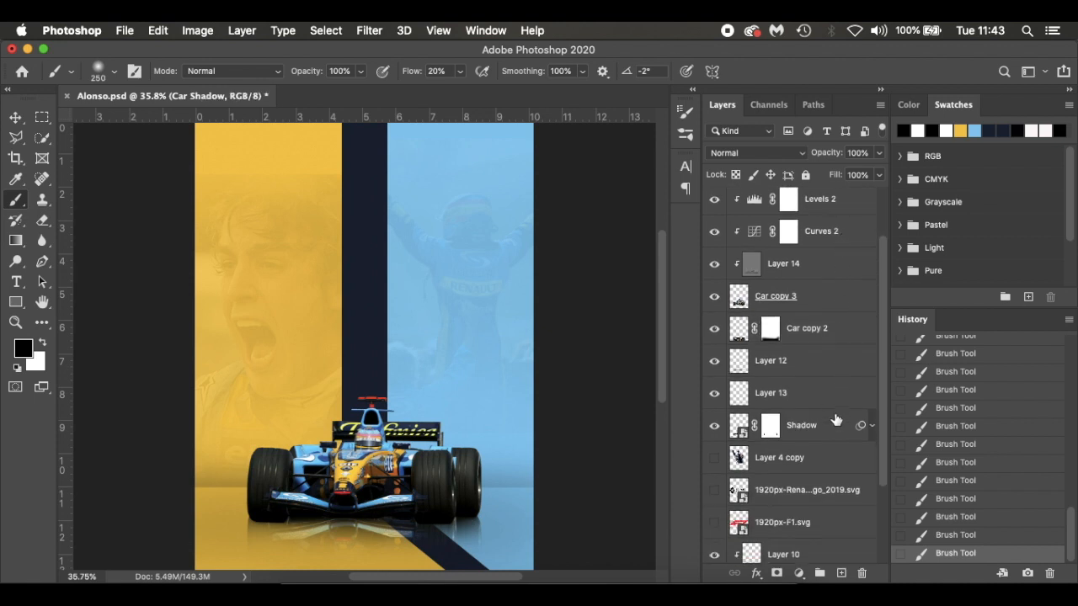
{"action": "left_click", "coordinate": [834, 432], "text": "shift"}
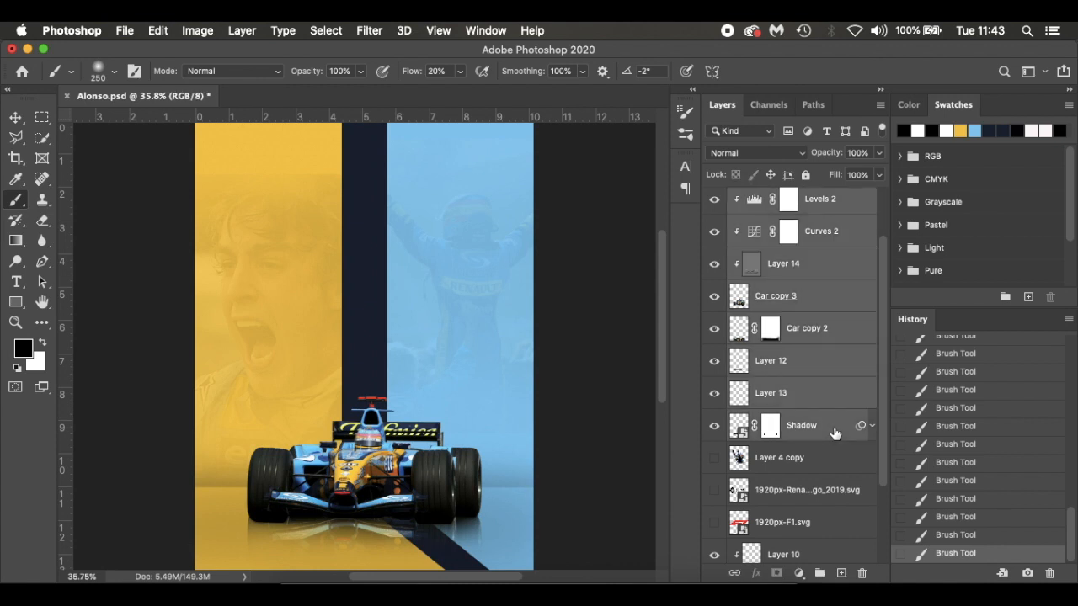
{"action": "key", "text": "super+g"}
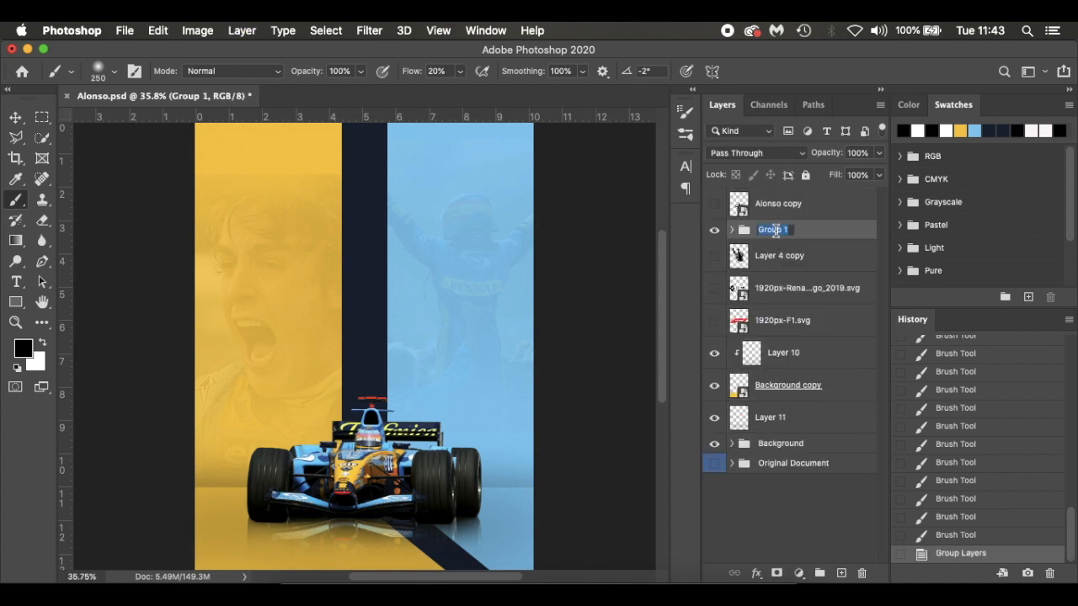
{"action": "type", "text": "Car"}
{"action": "key", "text": "Return"}
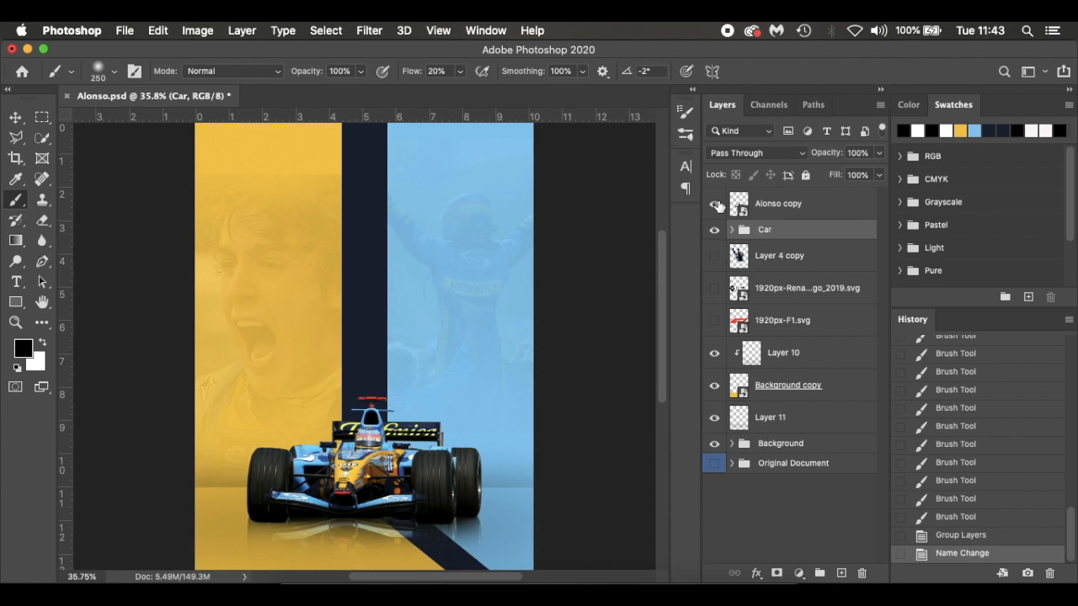
Show the Alonso copy layer and group Layer 10, Background copy and Layer 11 under the name Floow
{"action": "left_click", "coordinate": [715, 205]}
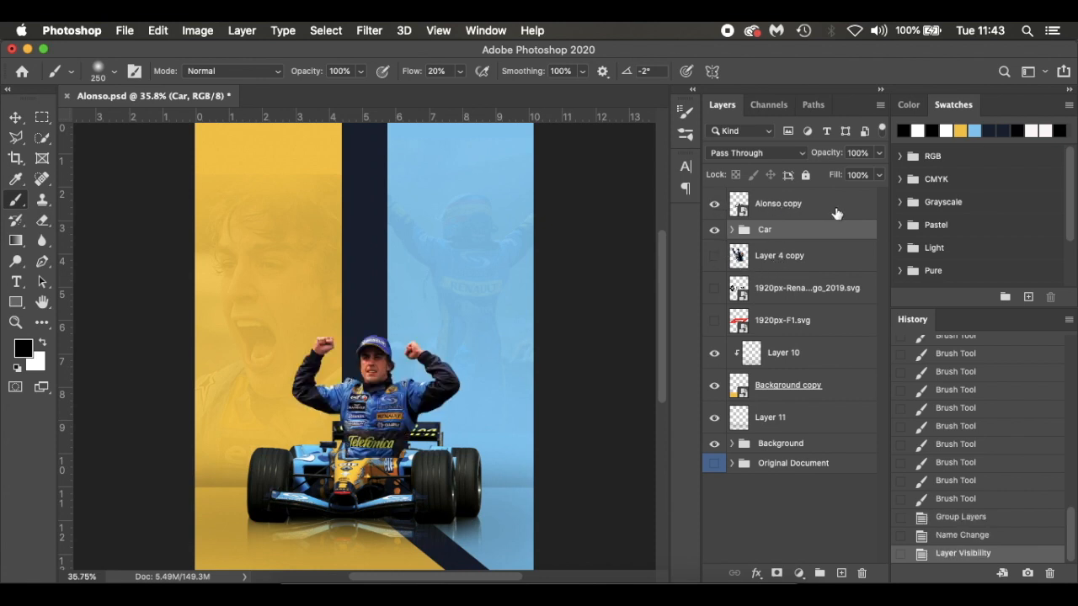
{"action": "left_click", "coordinate": [836, 214]}
{"action": "left_click", "coordinate": [803, 235]}
{"action": "left_click", "coordinate": [832, 361]}
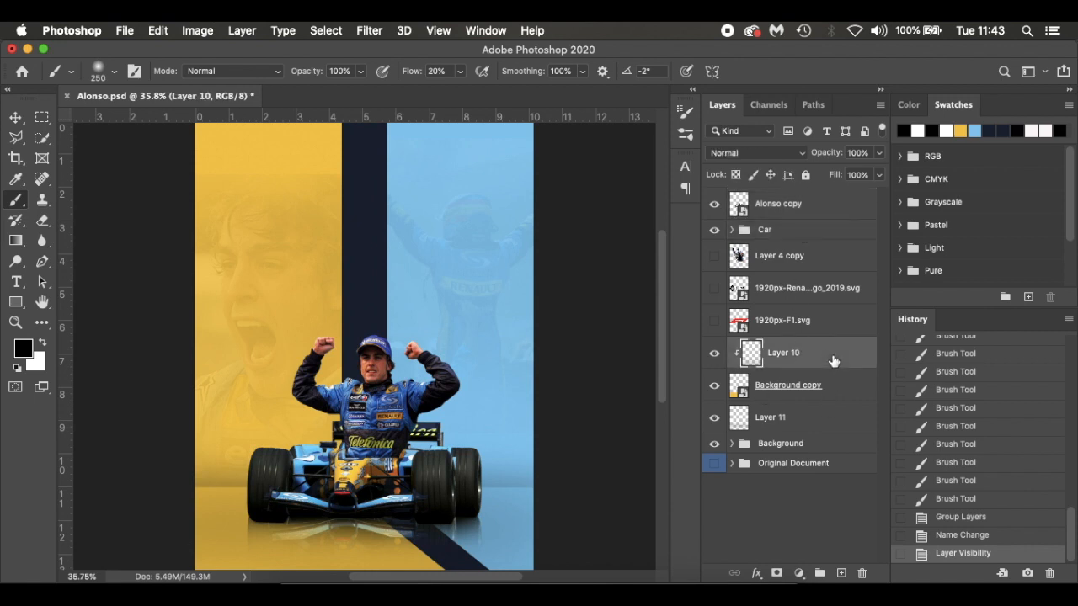
{"action": "left_click", "coordinate": [823, 417], "text": "shift"}
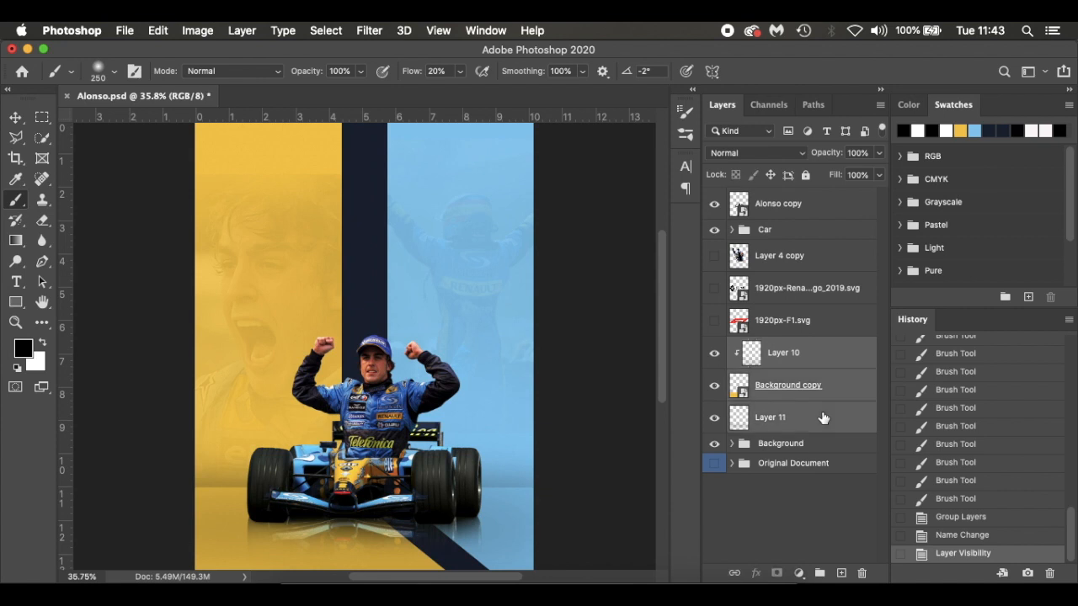
{"action": "key", "text": "super+g"}
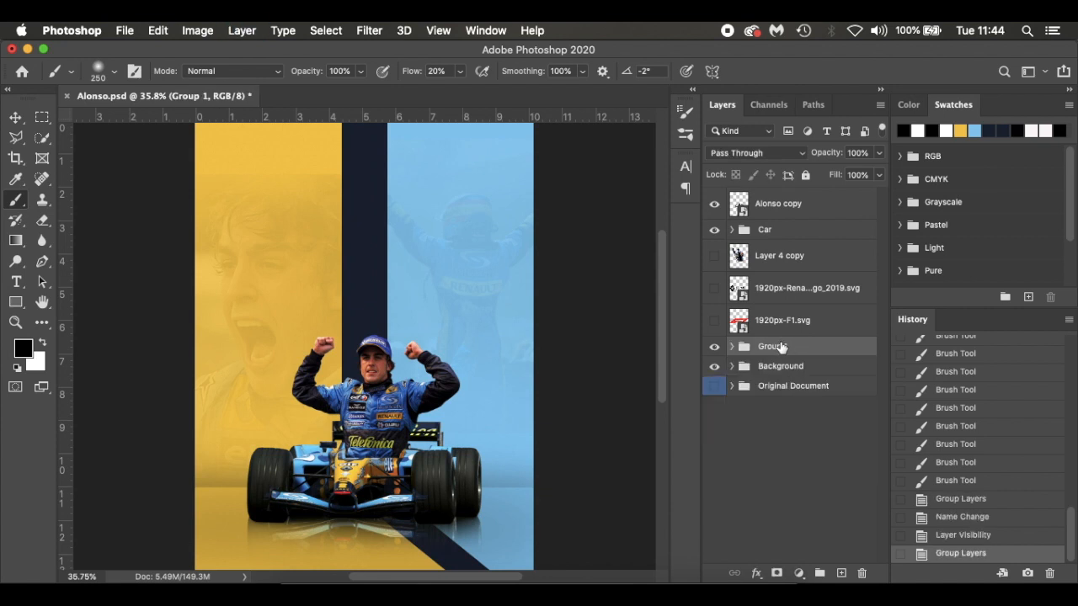
{"action": "type", "text": "Floow"}
{"action": "key", "text": "Return"}
Move the Car group down the layer stack to sit directly above the Floow group
{"action": "double_click", "coordinate": [818, 232]}
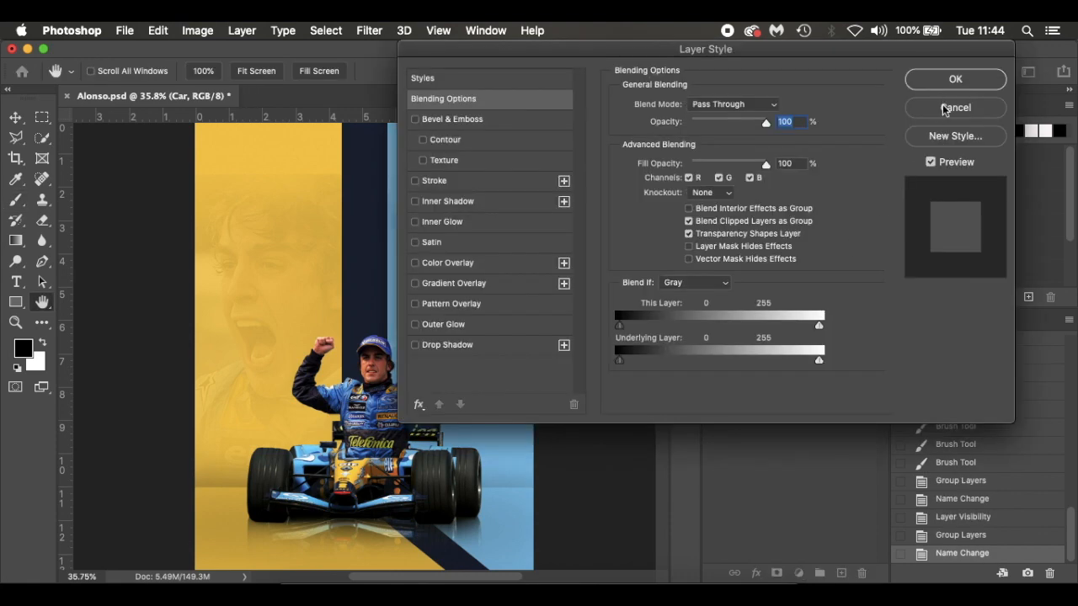
{"action": "left_click", "coordinate": [947, 109]}
{"action": "left_click_drag", "start_coordinate": [813, 231], "coordinate": [812, 330]}
Place the Alonso copy layer directly beneath the Car group and show Layer 4 copy directly beneath Alonso copy
{"action": "left_click", "coordinate": [808, 207]}
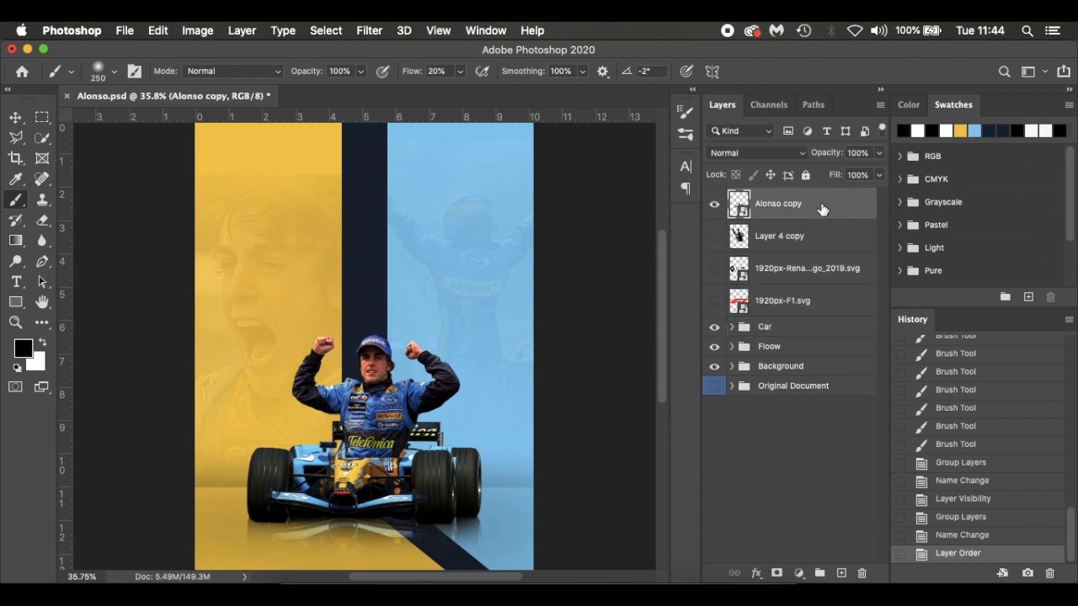
{"action": "left_click_drag", "start_coordinate": [831, 206], "coordinate": [834, 335]}
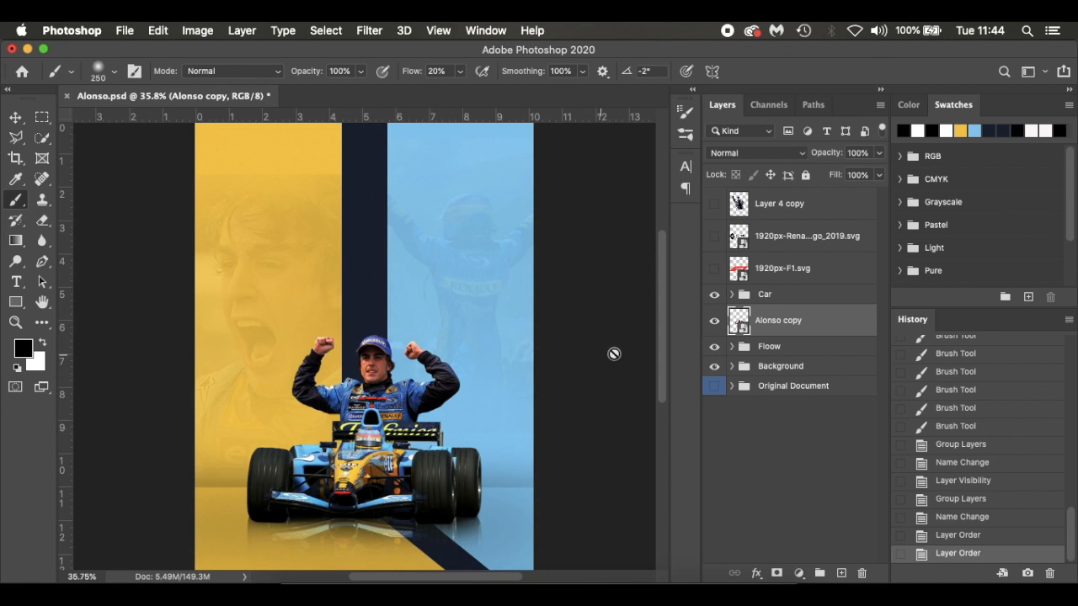
{"action": "left_click", "coordinate": [714, 206]}
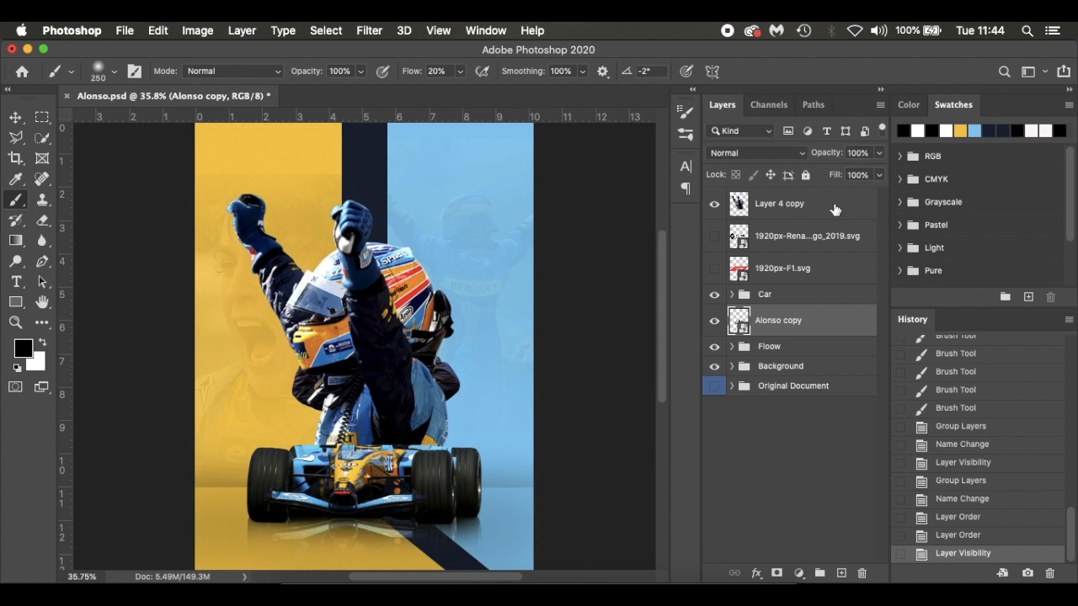
{"action": "left_click_drag", "start_coordinate": [835, 209], "coordinate": [832, 337]}
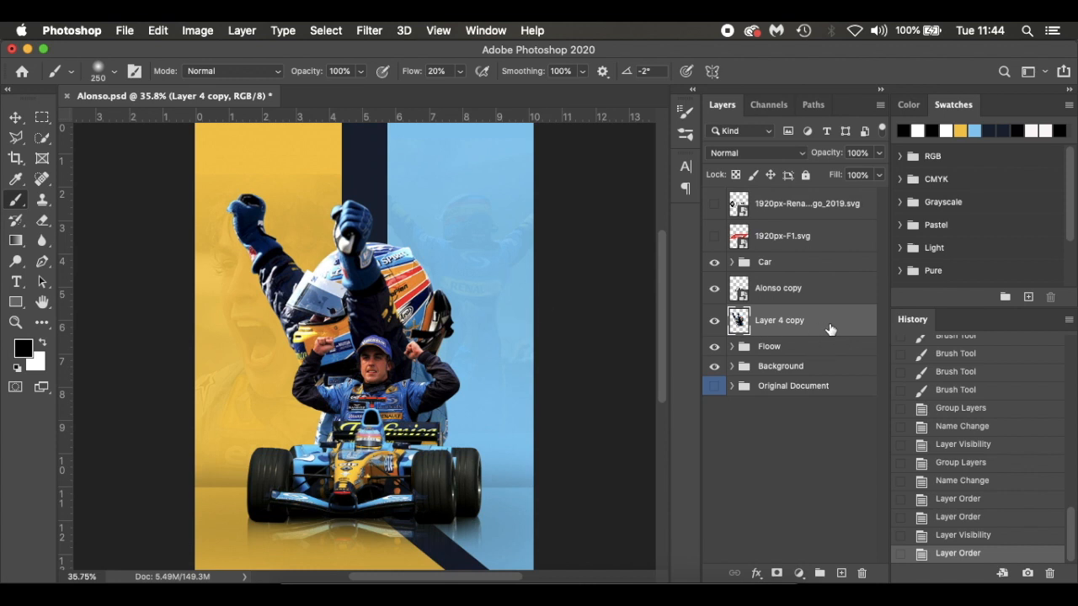
Add a layer mask to Layer 4 copy and paint black at 26% flow to fade the helmeted figure's lower body behind the car
{"action": "left_click", "coordinate": [776, 572]}
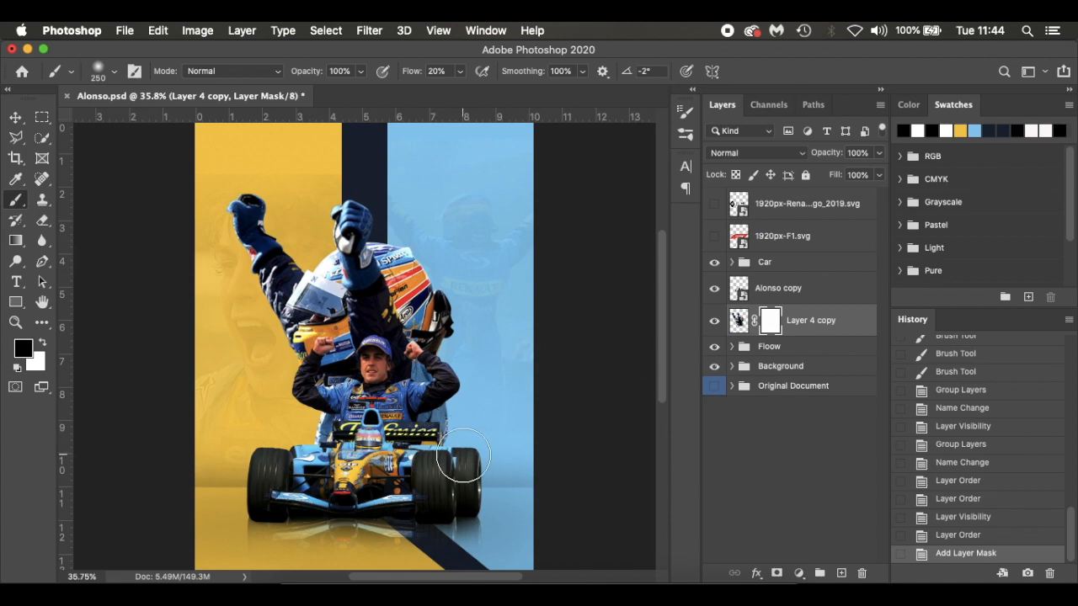
{"action": "scroll", "coordinate": [463, 458], "scroll_direction": "up", "scroll_amount": 3}
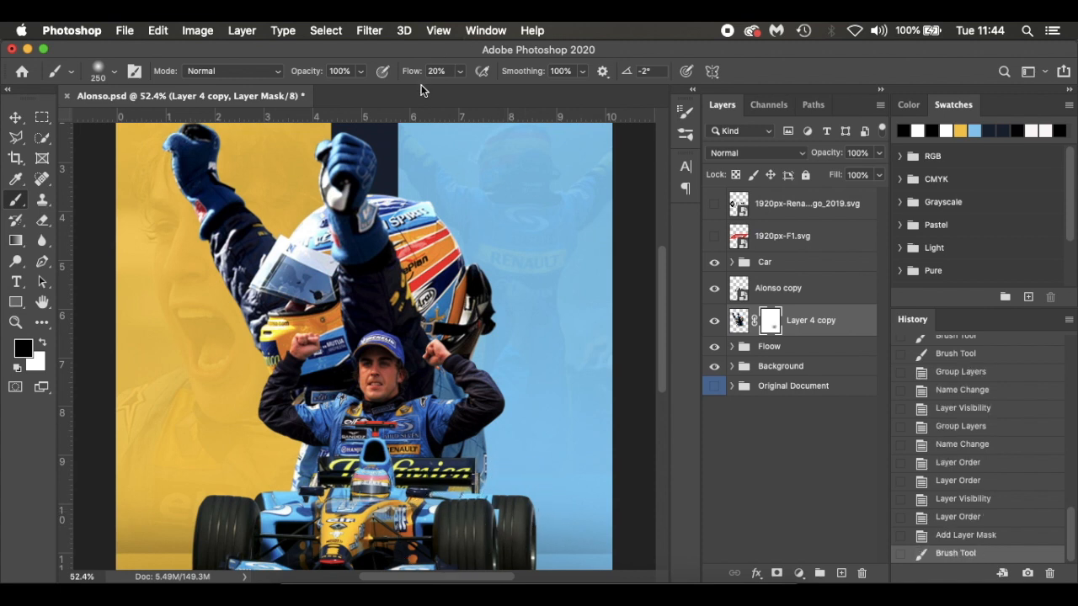
{"action": "left_click_drag", "start_coordinate": [414, 77], "coordinate": [421, 77]}
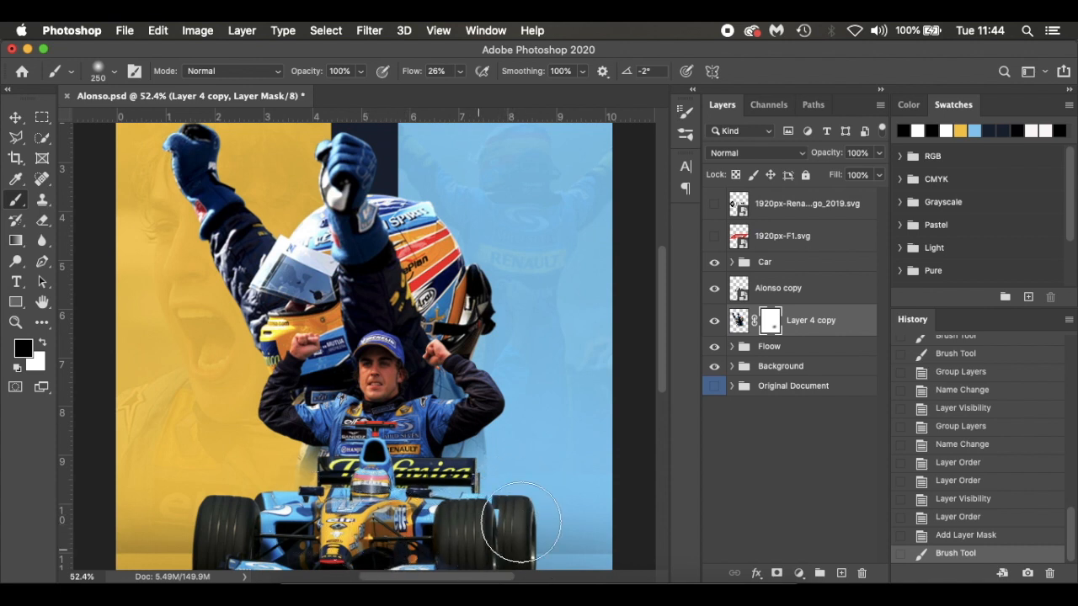
{"action": "left_click_drag", "start_coordinate": [563, 456], "coordinate": [484, 535]}
{"action": "scroll", "coordinate": [487, 518], "scroll_direction": "down", "scroll_amount": 2}
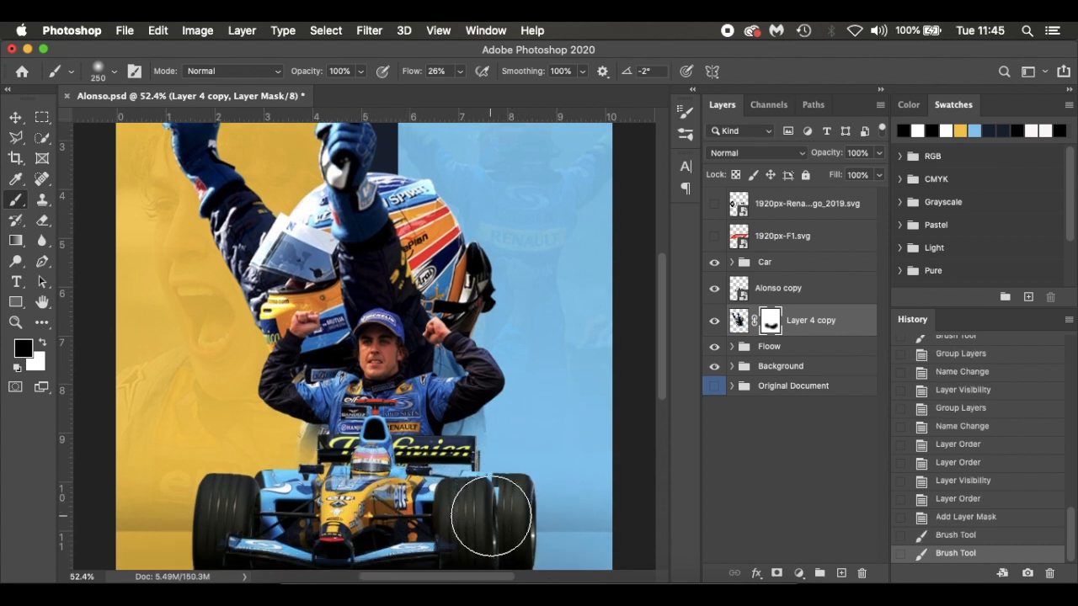
{"action": "left_click_drag", "start_coordinate": [504, 457], "coordinate": [476, 510]}
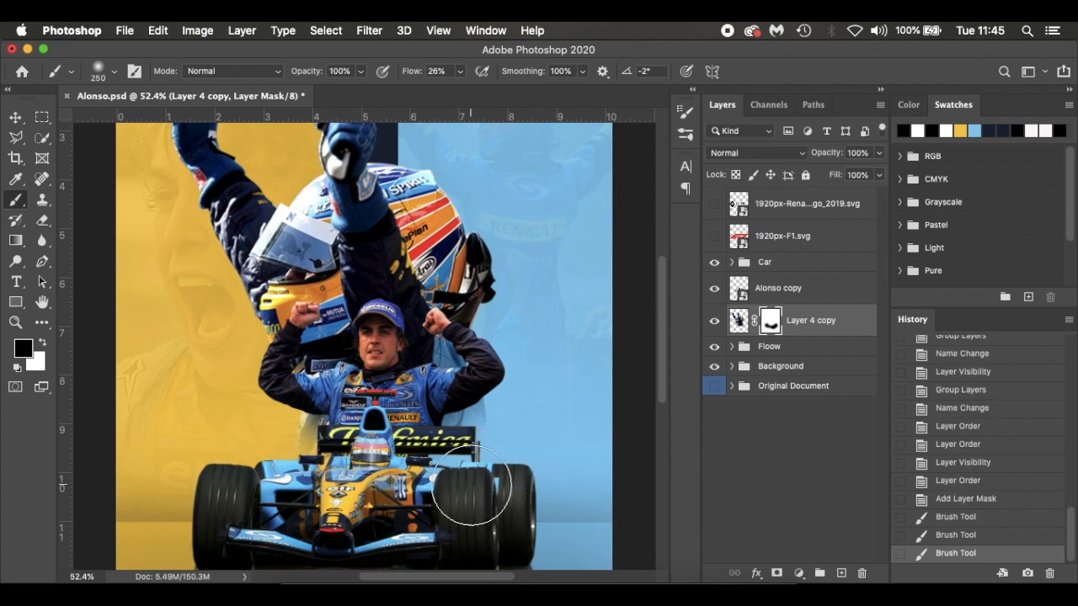
{"action": "left_click_drag", "start_coordinate": [262, 469], "coordinate": [389, 502]}
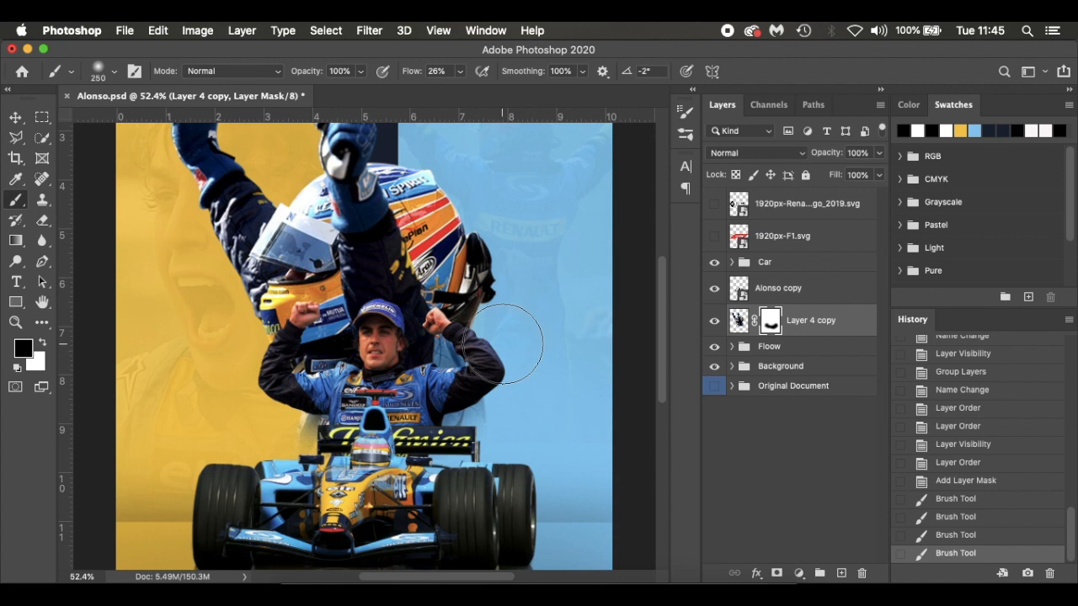
Soften the helmeted figure's outer edges behind the helmet and beside the smaller driver's arm with black on the Layer 4 copy mask
{"action": "left_click_drag", "start_coordinate": [502, 340], "coordinate": [519, 210]}
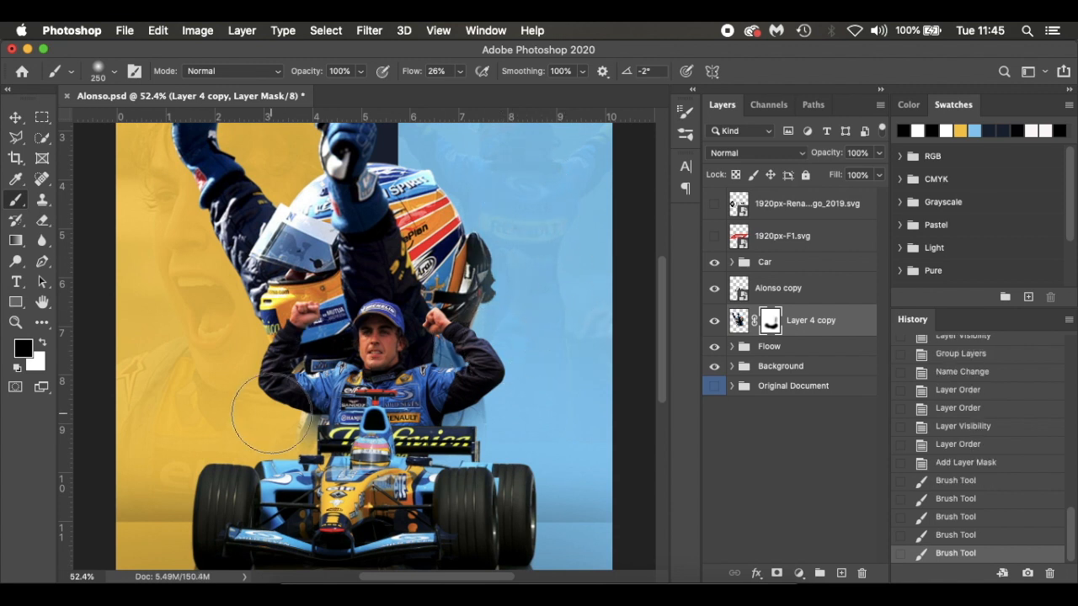
{"action": "left_click_drag", "start_coordinate": [272, 412], "coordinate": [288, 389]}
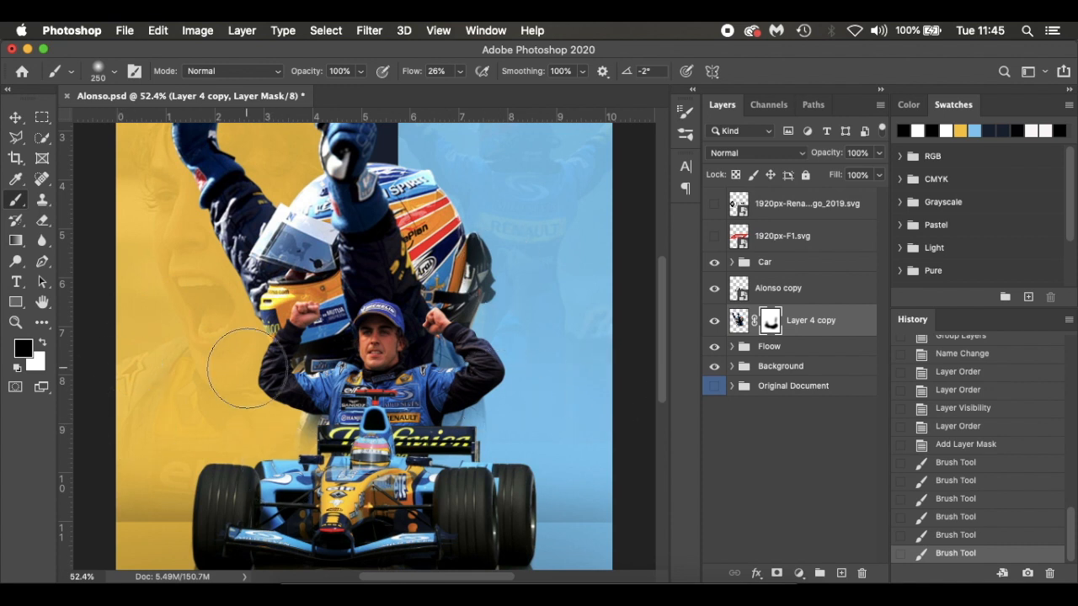
{"action": "scroll", "coordinate": [302, 277], "scroll_direction": "down", "scroll_amount": 3}
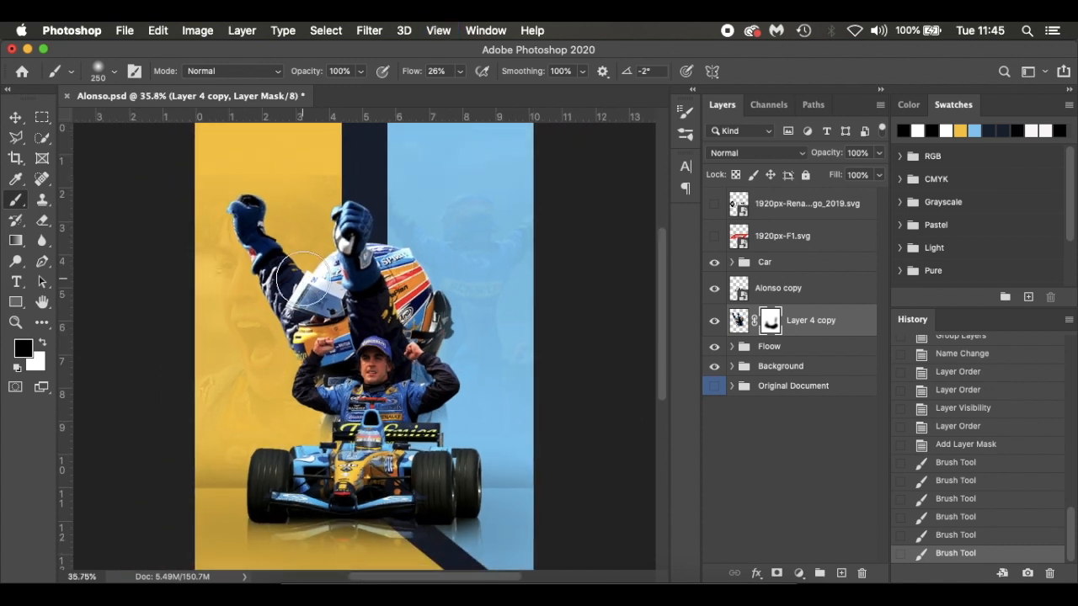
Add a new layer above Alonso copy and clip it to that layer
{"action": "left_click", "coordinate": [840, 292]}
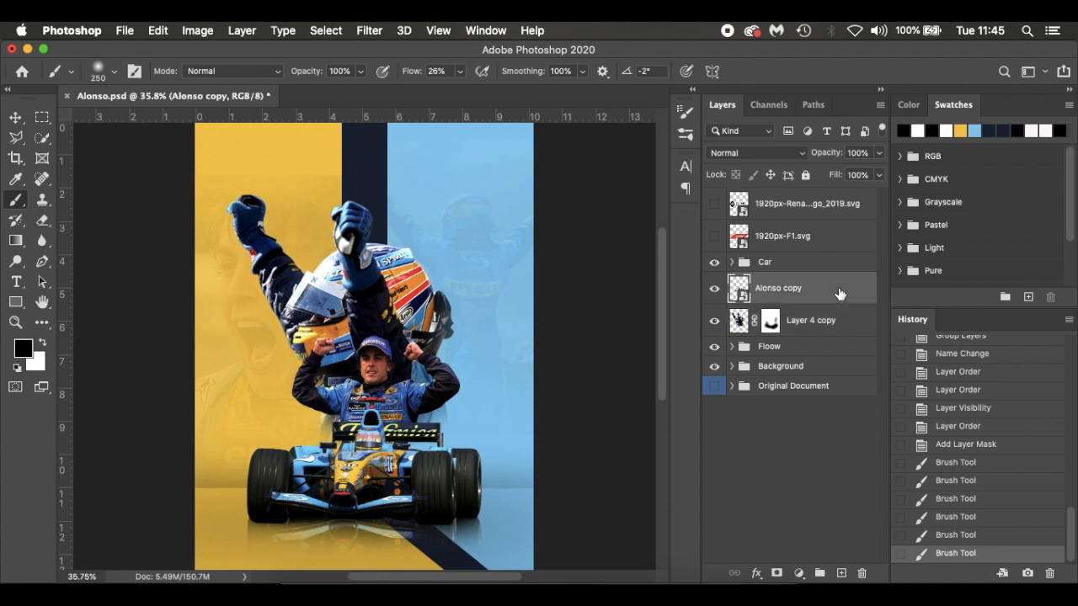
{"action": "left_click", "coordinate": [840, 573]}
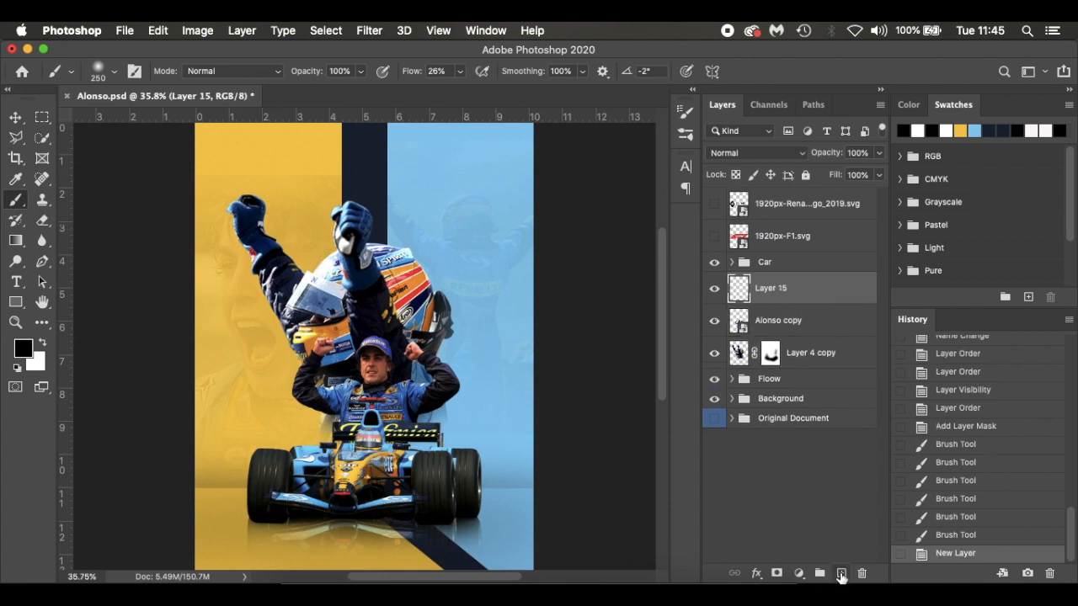
{"action": "left_click", "coordinate": [823, 304], "text": "alt"}
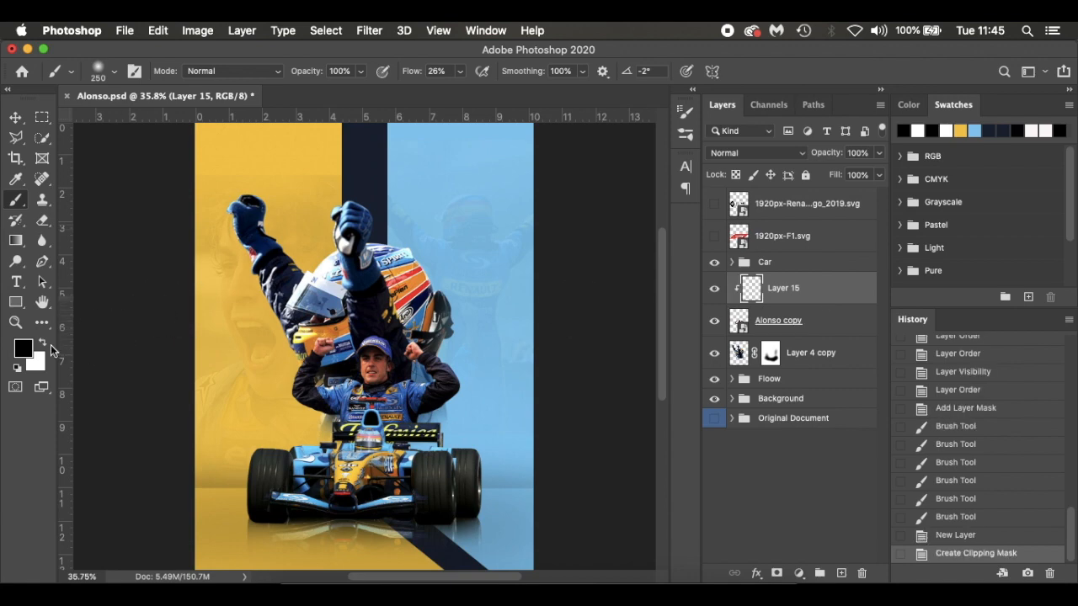
Make white the foreground colour, lower the brush flow to 14% and shrink the brush for painting around the gloves
{"action": "left_click", "coordinate": [42, 343]}
{"action": "scroll", "coordinate": [282, 268], "scroll_direction": "up", "scroll_amount": 5}
{"action": "scroll", "coordinate": [282, 263], "scroll_direction": "up", "scroll_amount": 3}
{"action": "scroll", "coordinate": [282, 264], "scroll_direction": "left", "scroll_amount": 2}
{"action": "left_click_drag", "start_coordinate": [399, 71], "coordinate": [405, 76]}
{"action": "key", "text": "bracketleft"}
{"action": "key", "text": "bracketleft"}
{"action": "key", "text": "bracketleft"}
{"action": "key", "text": "bracketleft"}
{"action": "key", "text": "bracketleft"}
{"action": "key", "text": "bracketleft"}
{"action": "key", "text": "bracketleft"}
{"action": "key", "text": "bracketleft"}
{"action": "key", "text": "bracketleft"}
{"action": "key", "text": "bracketleft"}
{"action": "key", "text": "bracketleft"}
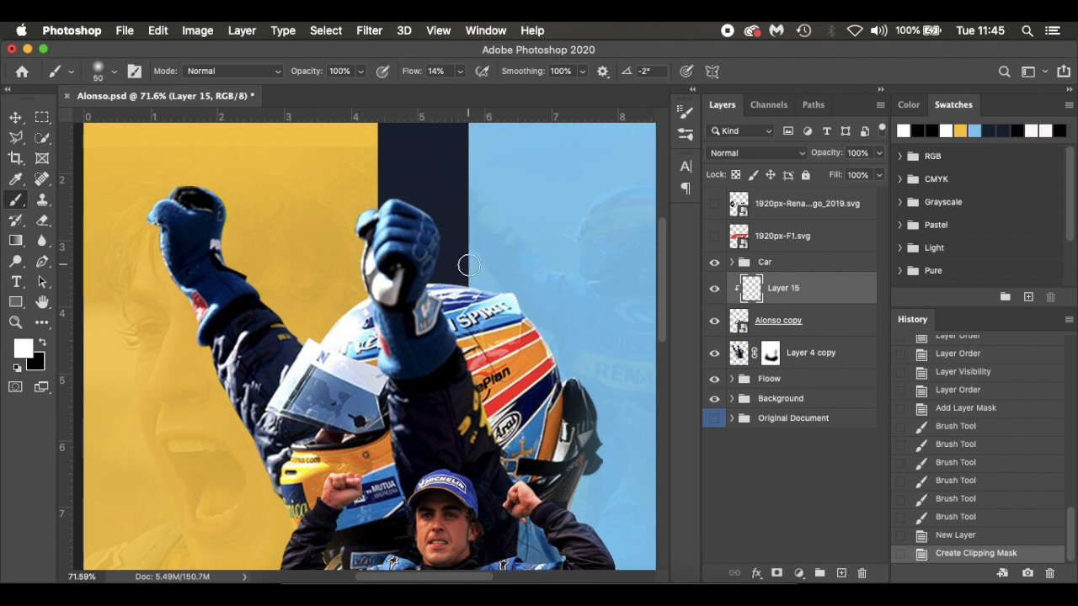
Paint white highlights at brush size 40 along the raised gloves on Layer 15 and compare with the layer hidden and shown
{"action": "mouse_move", "coordinate": [388, 191]}
{"action": "left_mouse_down"}
{"action": "mouse_move", "coordinate": [421, 207]}
{"action": "mouse_move", "coordinate": [369, 187]}
{"action": "left_mouse_up"}
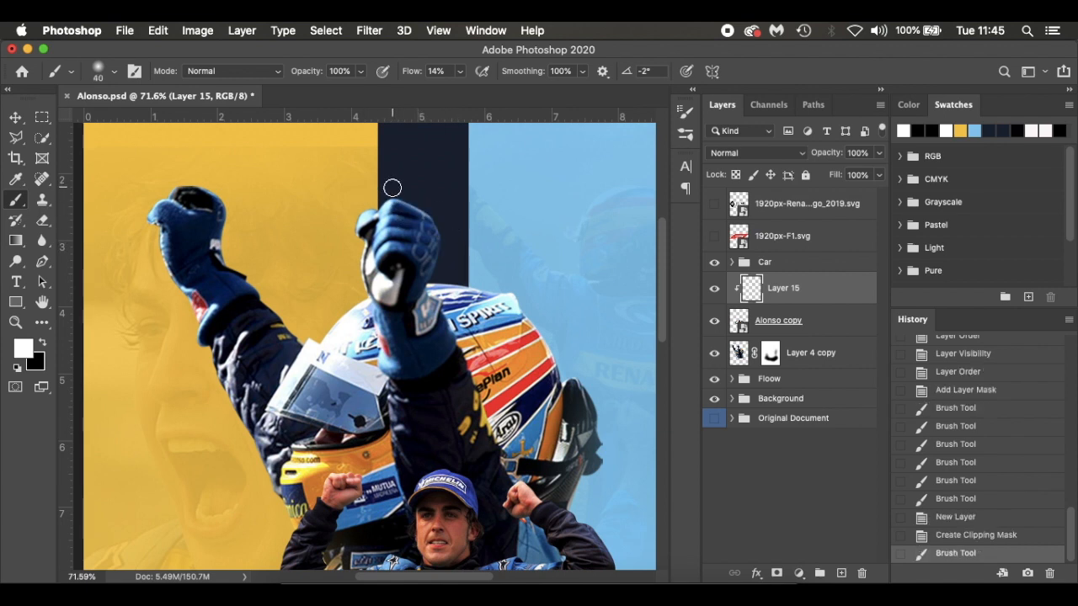
{"action": "right_click", "coordinate": [229, 217]}
{"action": "left_click_drag", "start_coordinate": [210, 200], "coordinate": [234, 222]}
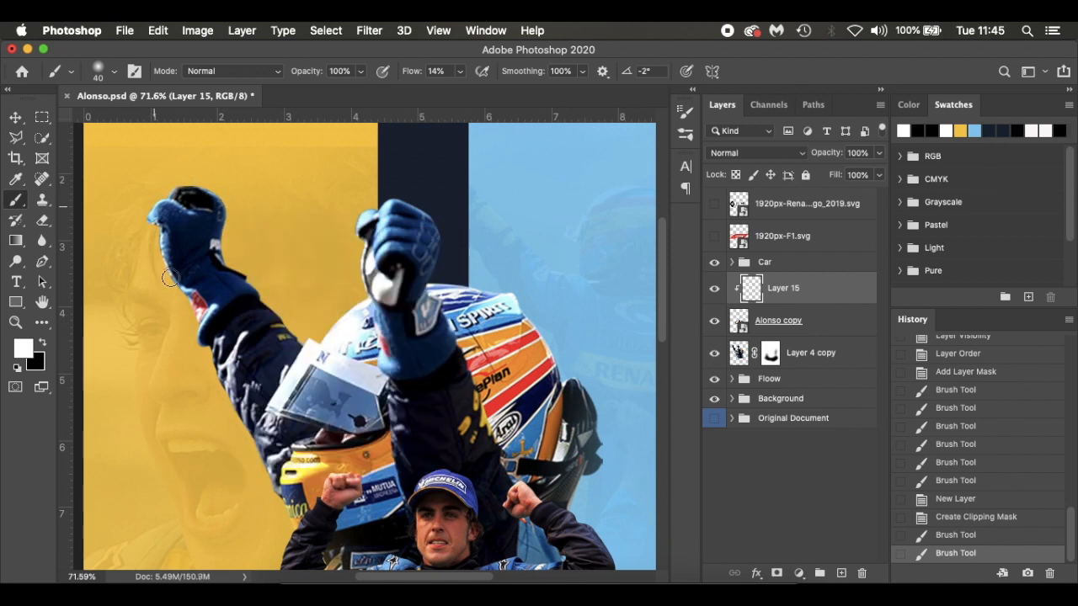
{"action": "left_click_drag", "start_coordinate": [187, 313], "coordinate": [204, 320]}
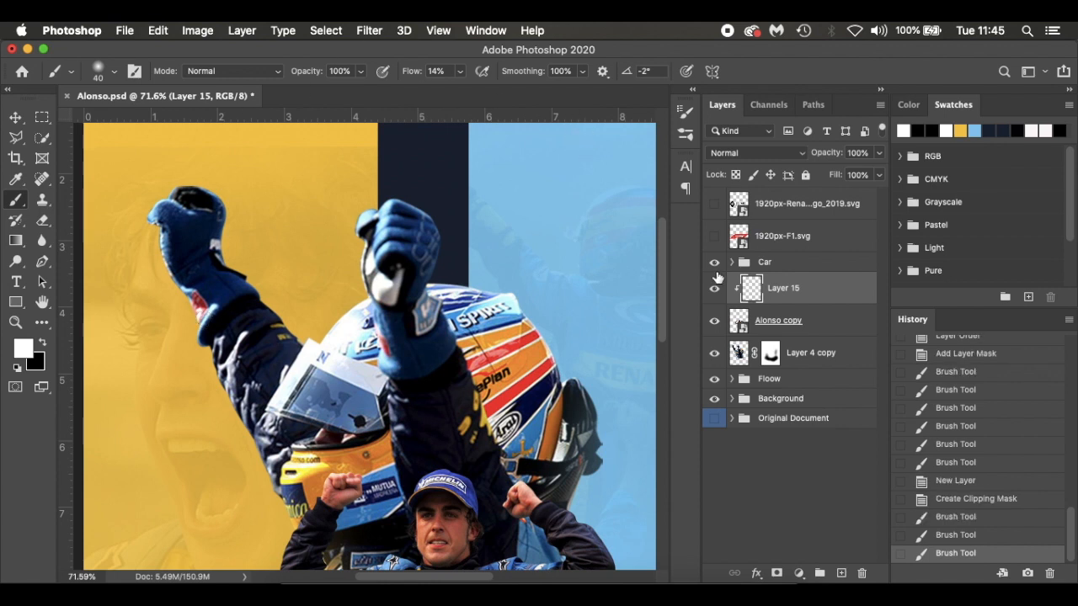
{"action": "left_click", "coordinate": [715, 289]}
{"action": "left_click", "coordinate": [715, 289]}
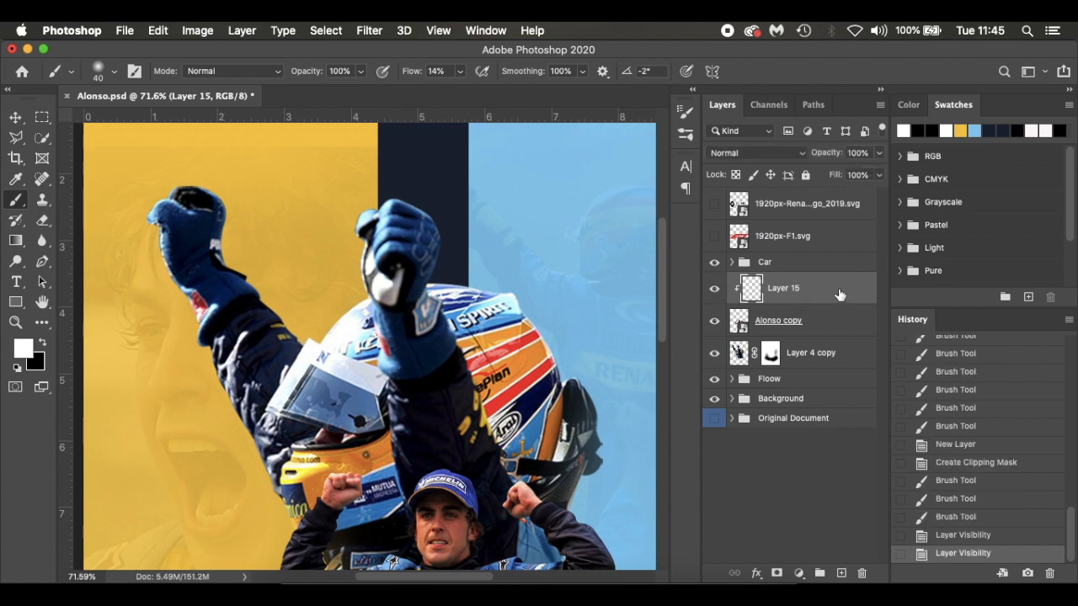
Move Layer 15 beneath Alonso copy, clip it to Layer 4 copy and compare the glove highlights on and off
{"action": "left_click_drag", "start_coordinate": [834, 294], "coordinate": [837, 334]}
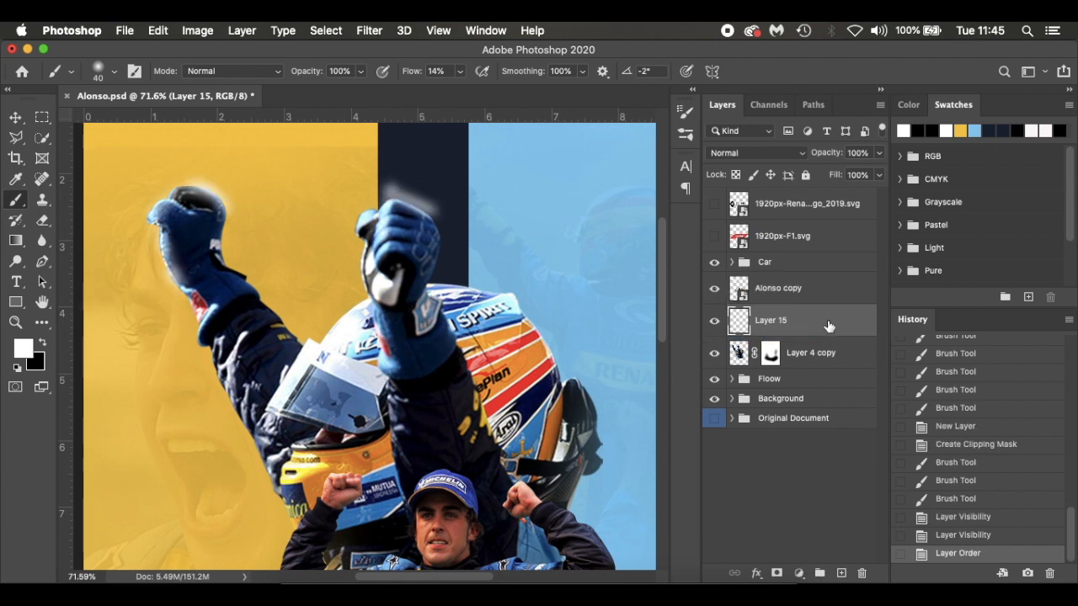
{"action": "left_click", "coordinate": [833, 336], "text": "alt"}
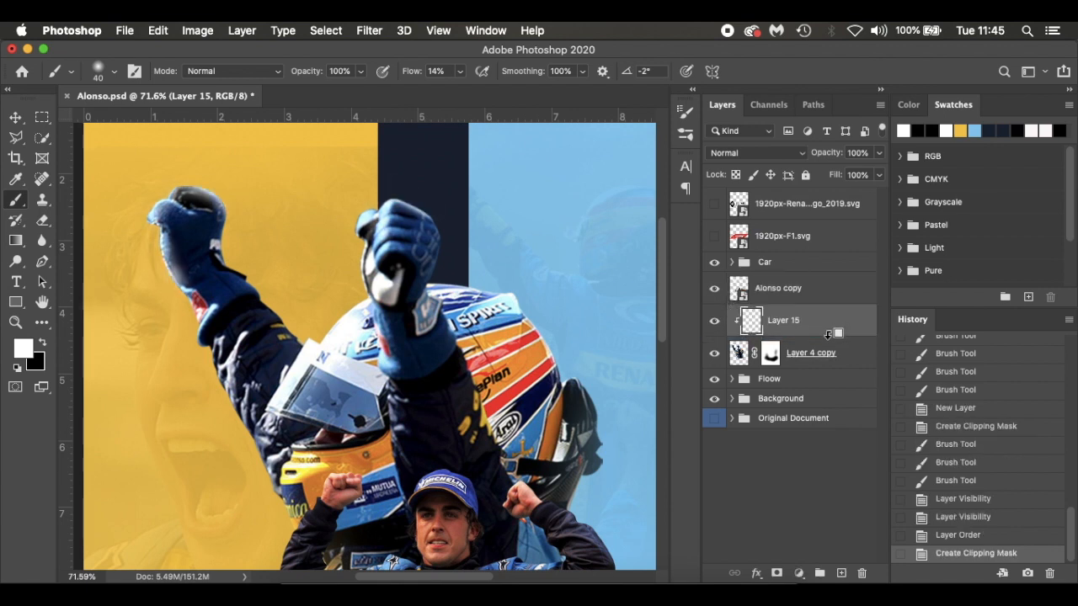
{"action": "left_click", "coordinate": [713, 320]}
{"action": "left_click", "coordinate": [712, 320]}
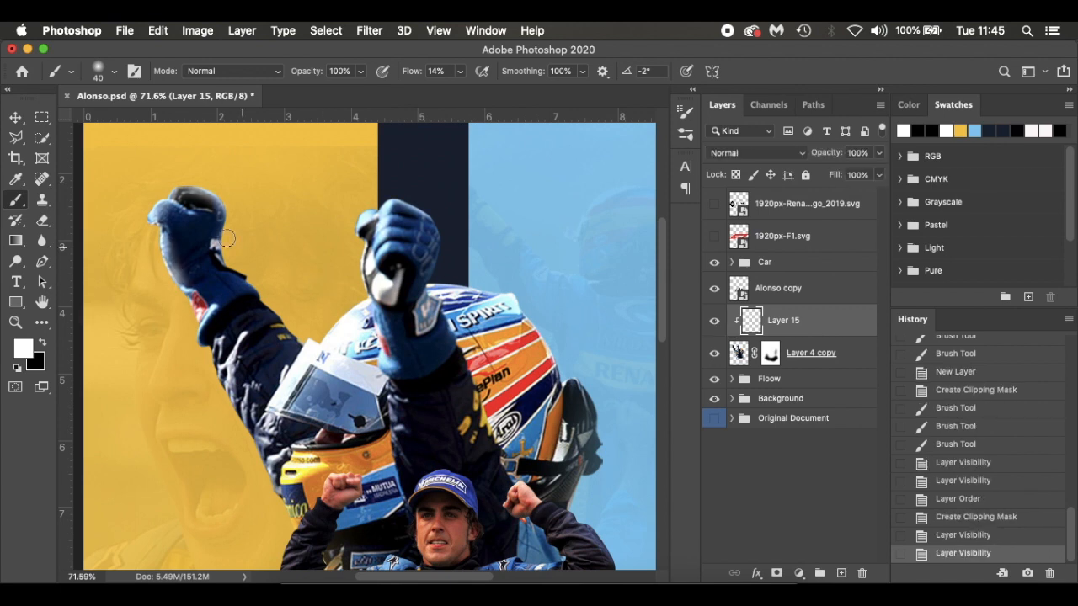
Replace Layer 15 with a new empty layer clipped to Layer 4 copy
{"action": "left_click_drag", "start_coordinate": [847, 336], "coordinate": [861, 573]}
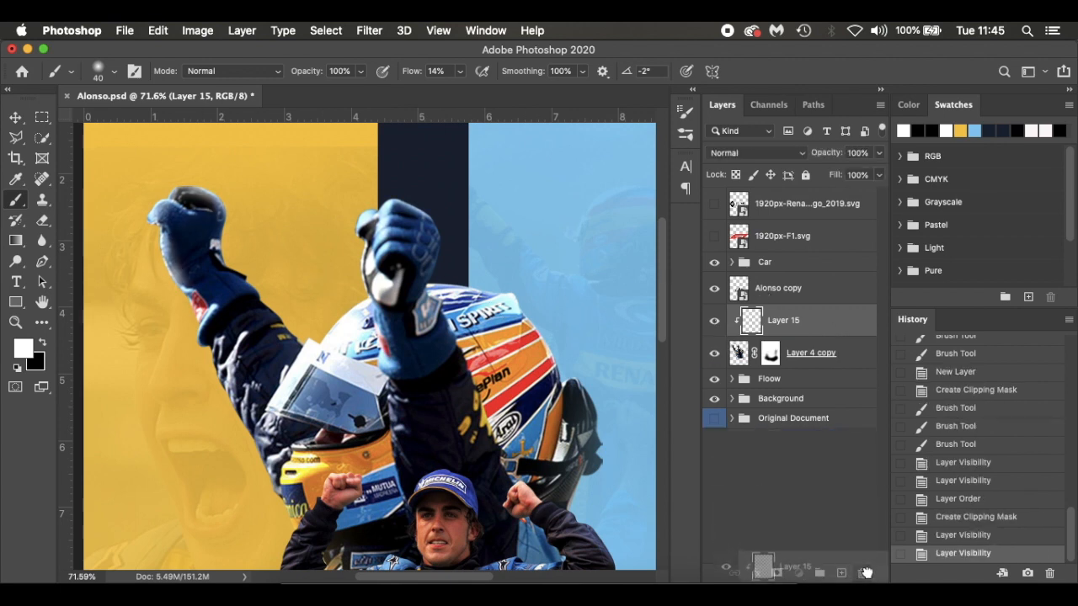
{"action": "left_click", "coordinate": [842, 572]}
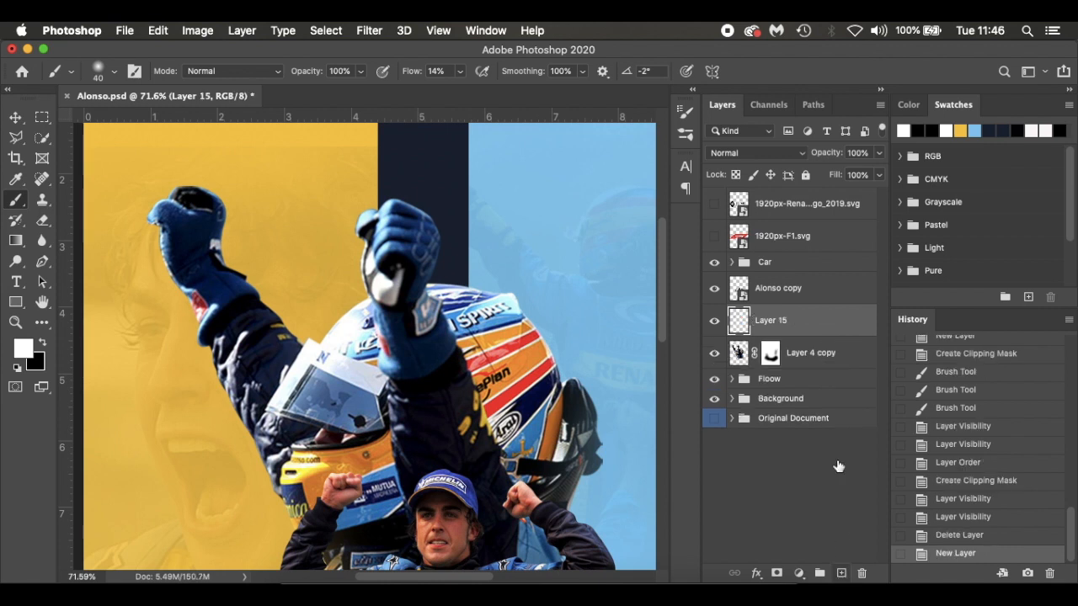
{"action": "left_click", "coordinate": [829, 335], "text": "alt"}
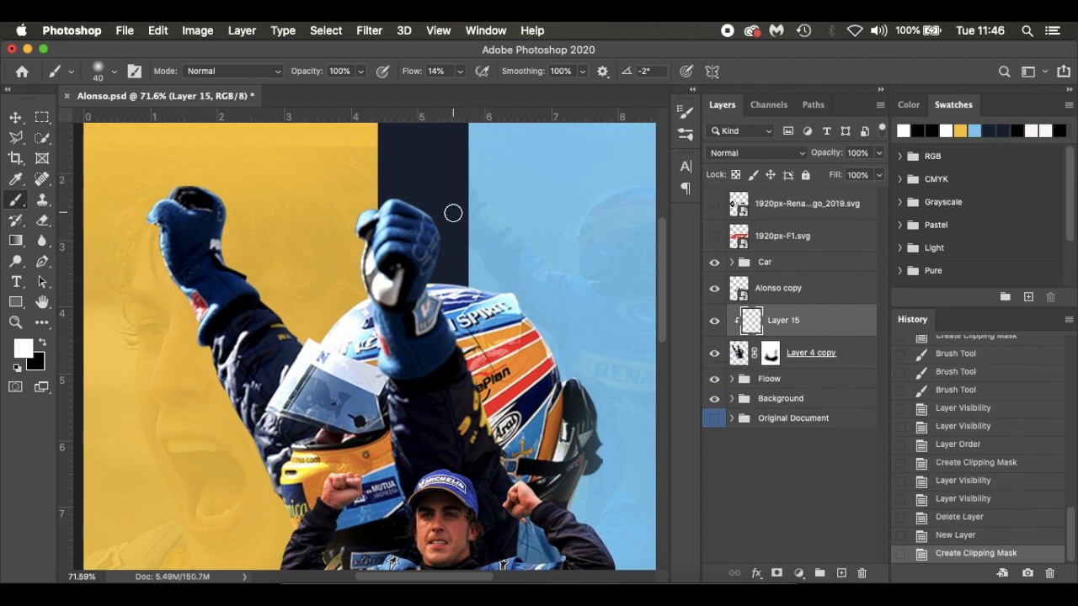
Paint soft white highlights along both raised gloves on Layer 15 with brush size 50 and 9% flow
{"action": "key", "text": "bracketright"}
{"action": "left_click_drag", "start_coordinate": [453, 213], "coordinate": [371, 196]}
{"action": "left_click_drag", "start_coordinate": [401, 72], "coordinate": [409, 78]}
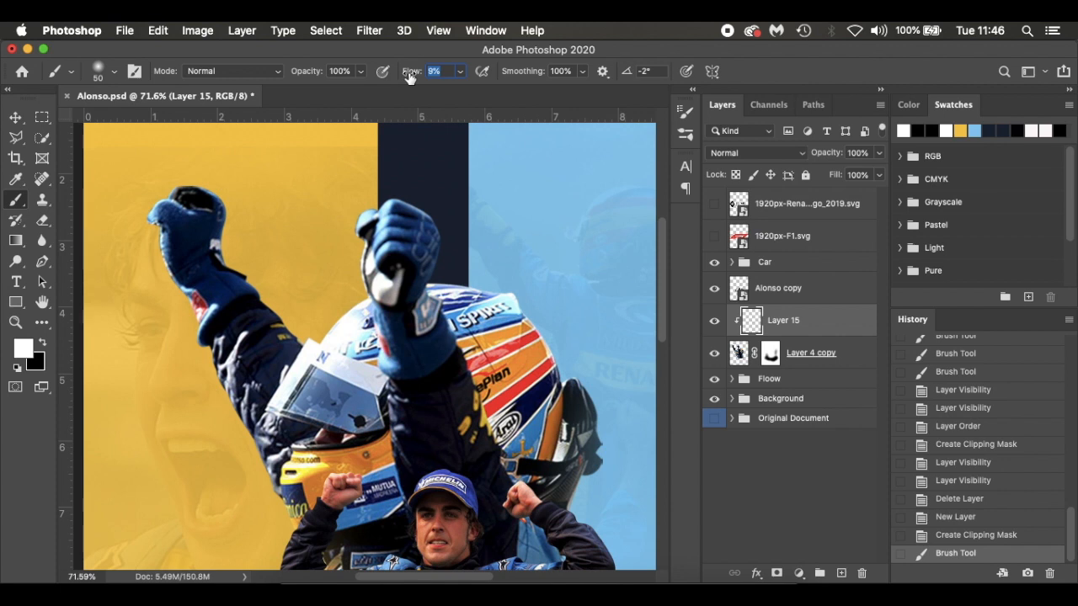
{"action": "left_click_drag", "start_coordinate": [396, 202], "coordinate": [379, 240]}
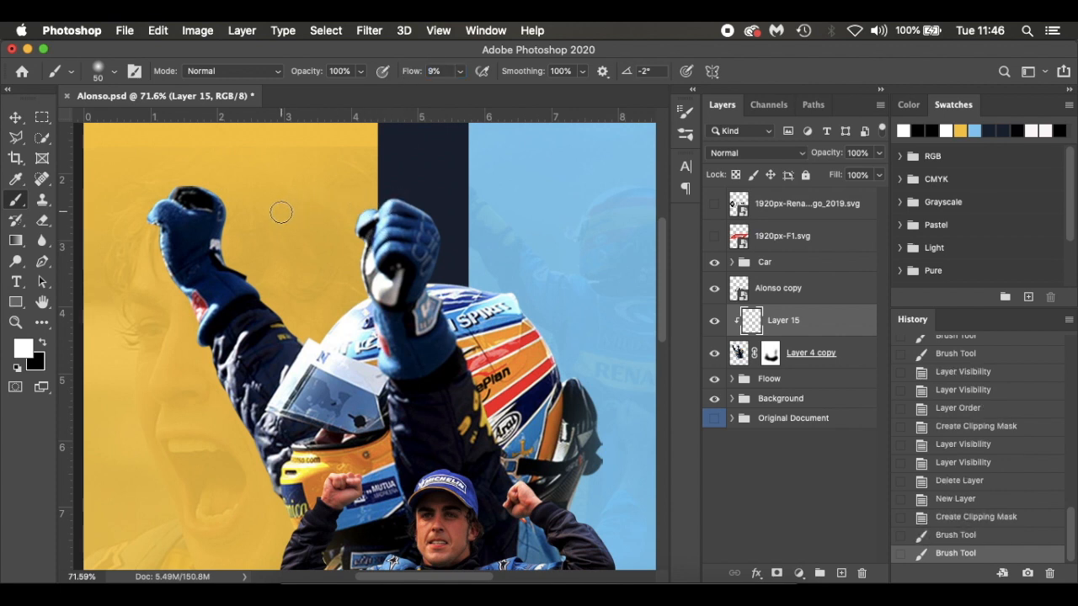
{"action": "mouse_move", "coordinate": [233, 216]}
{"action": "left_mouse_down"}
{"action": "mouse_move", "coordinate": [209, 189]}
{"action": "mouse_move", "coordinate": [157, 177]}
{"action": "left_mouse_up"}
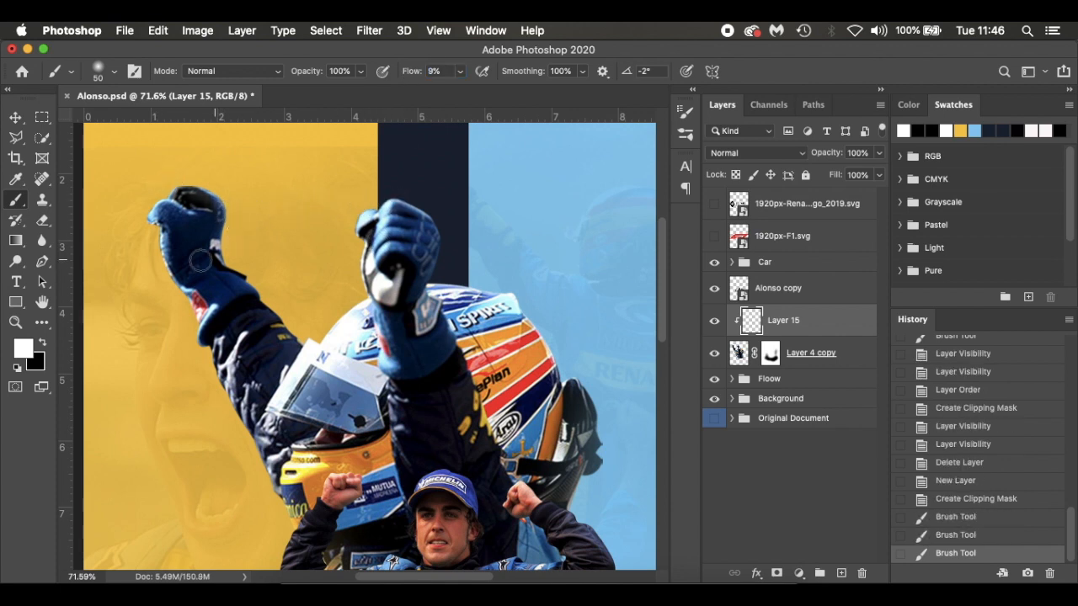
{"action": "right_click", "coordinate": [136, 207]}
{"action": "left_click", "coordinate": [135, 178]}
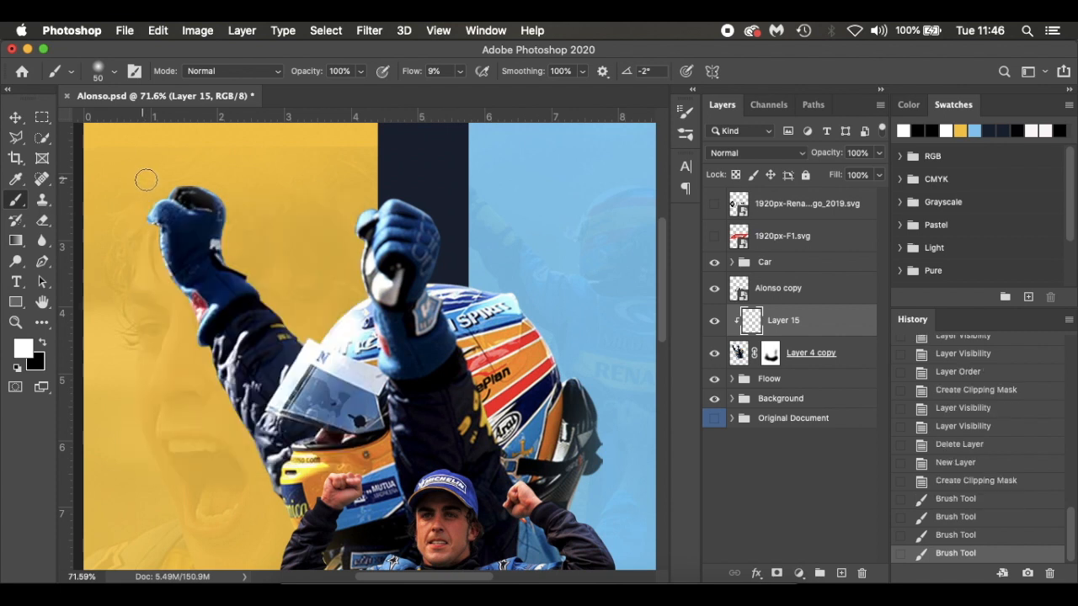
Brush white highlights along the raised arm and the helmet edges, and compare the result with Layer 15 hidden and shown
{"action": "left_click_drag", "start_coordinate": [224, 394], "coordinate": [280, 511]}
{"action": "scroll", "coordinate": [211, 448], "scroll_direction": "down", "scroll_amount": 3}
{"action": "left_click_drag", "start_coordinate": [213, 290], "coordinate": [271, 417]}
{"action": "mouse_move", "coordinate": [308, 261]}
{"action": "left_mouse_down"}
{"action": "mouse_move", "coordinate": [353, 211]}
{"action": "mouse_move", "coordinate": [308, 266]}
{"action": "mouse_move", "coordinate": [311, 252]}
{"action": "mouse_move", "coordinate": [282, 267]}
{"action": "left_mouse_up"}
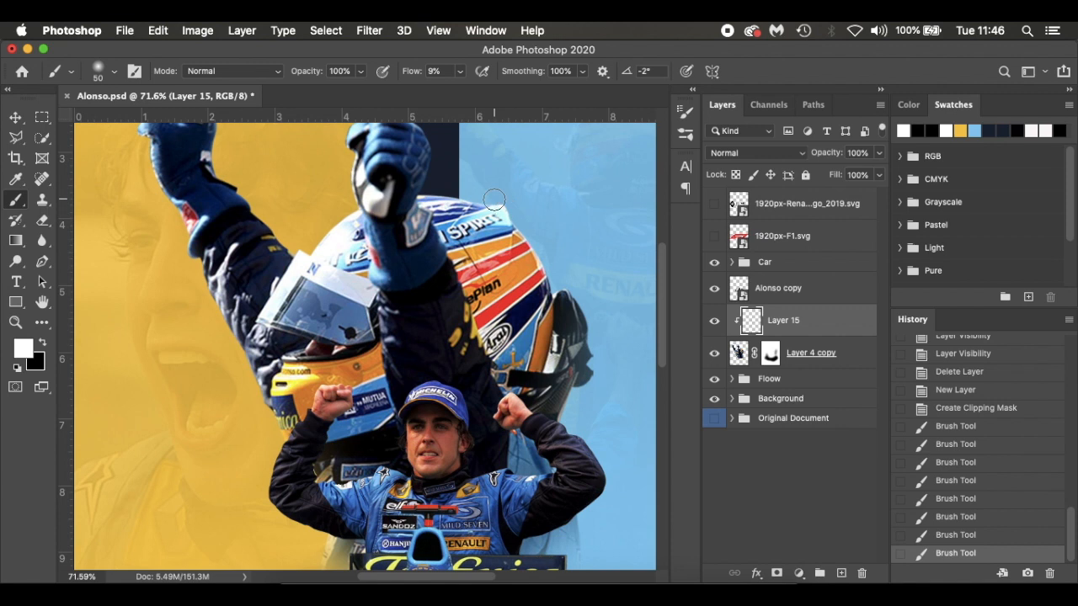
{"action": "mouse_move", "coordinate": [495, 199]}
{"action": "left_mouse_down"}
{"action": "mouse_move", "coordinate": [543, 252]}
{"action": "mouse_move", "coordinate": [564, 304]}
{"action": "mouse_move", "coordinate": [557, 225]}
{"action": "mouse_move", "coordinate": [571, 296]}
{"action": "left_mouse_up"}
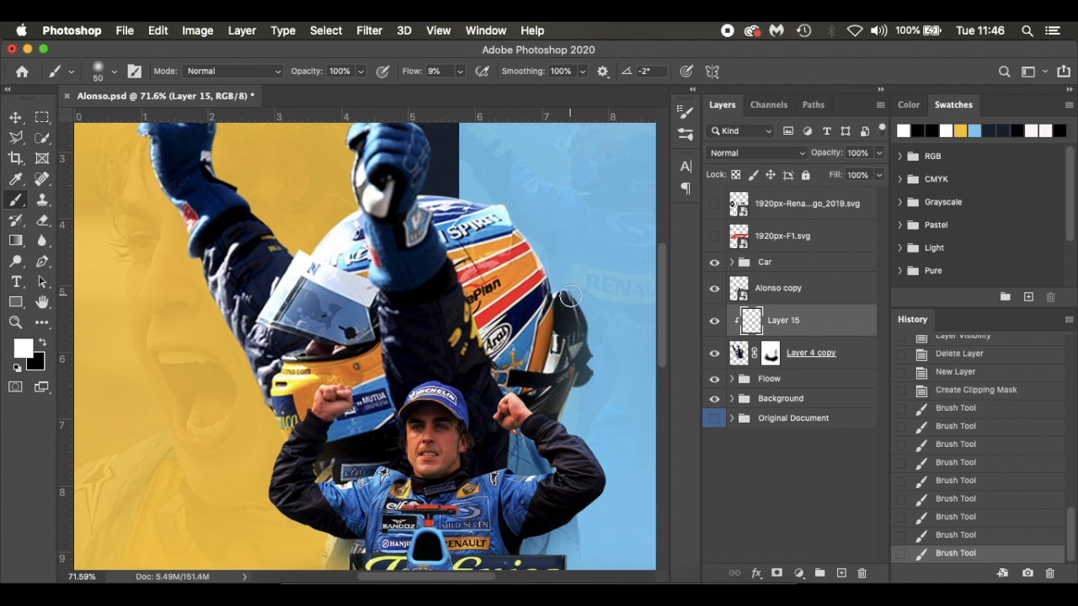
{"action": "left_click_drag", "start_coordinate": [361, 230], "coordinate": [371, 266]}
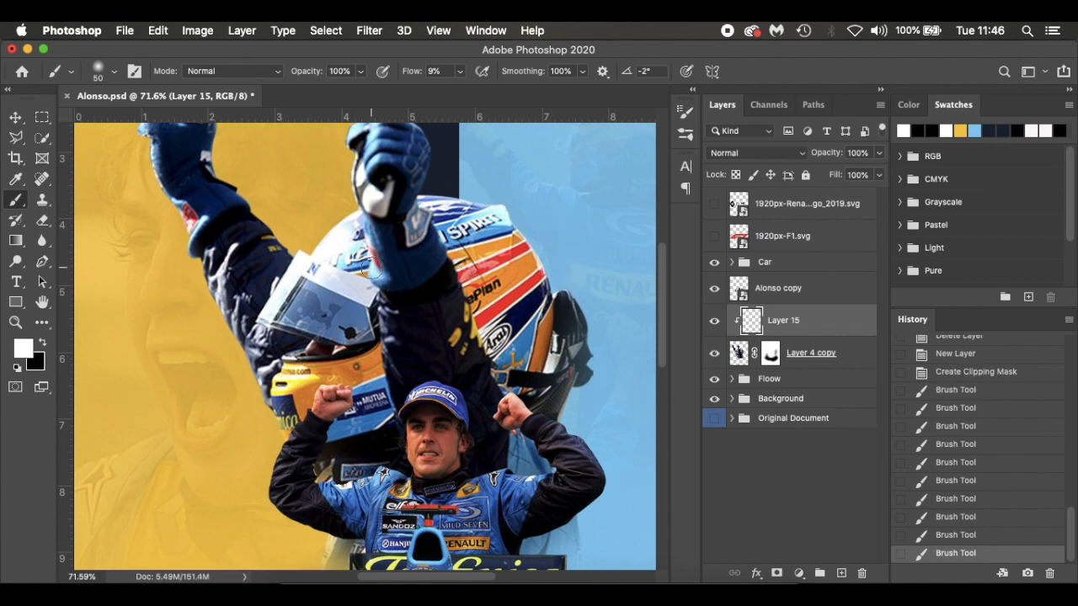
{"action": "scroll", "coordinate": [346, 199], "scroll_direction": "up", "scroll_amount": 3}
{"action": "left_click", "coordinate": [714, 324]}
{"action": "left_click", "coordinate": [714, 324]}
{"action": "key", "text": "super+0"}
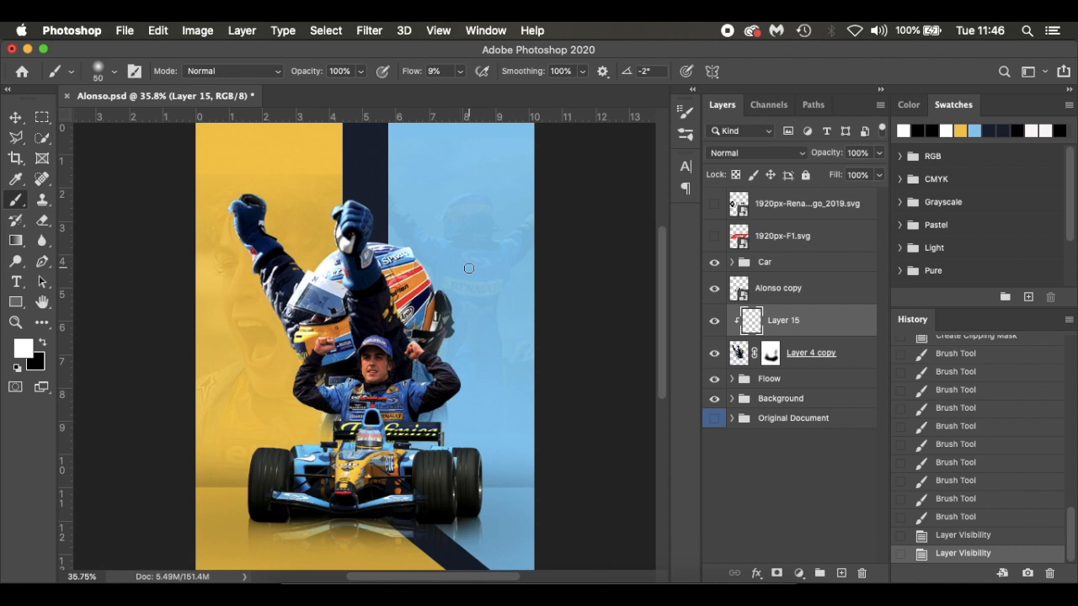
Show the 1920px-F1.svg logo layer and turn on the guides at the foot of the poster
{"action": "key", "text": "v"}
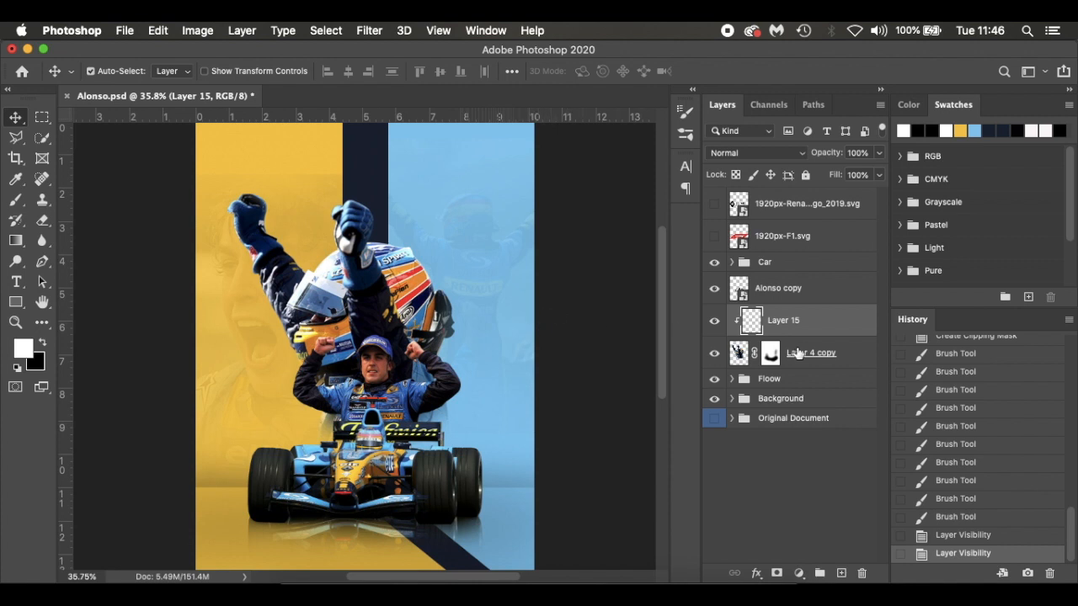
{"action": "left_click", "coordinate": [715, 238]}
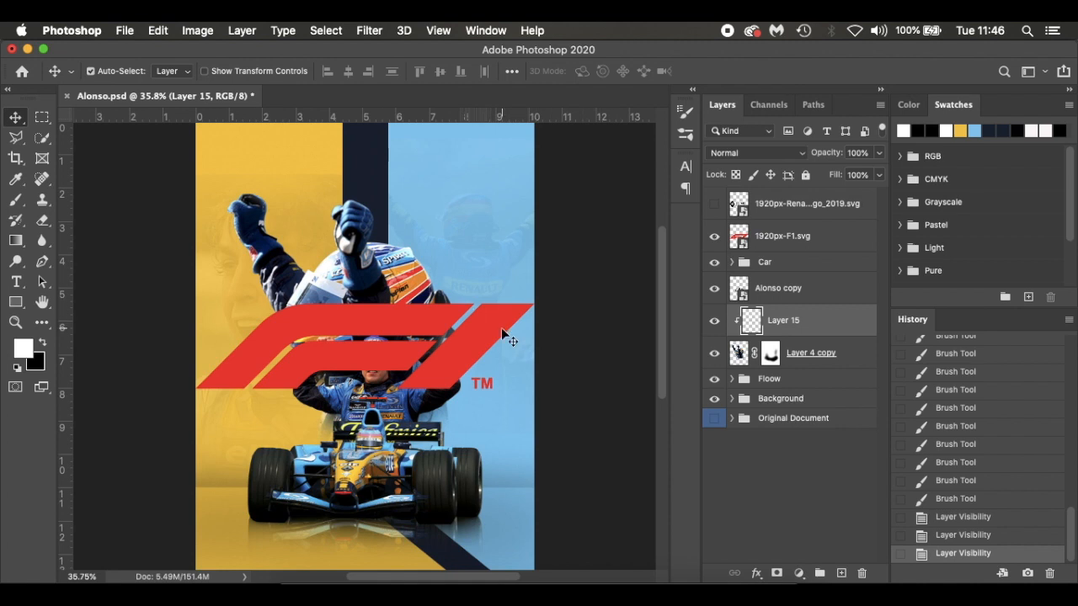
{"action": "key", "text": "super+;"}
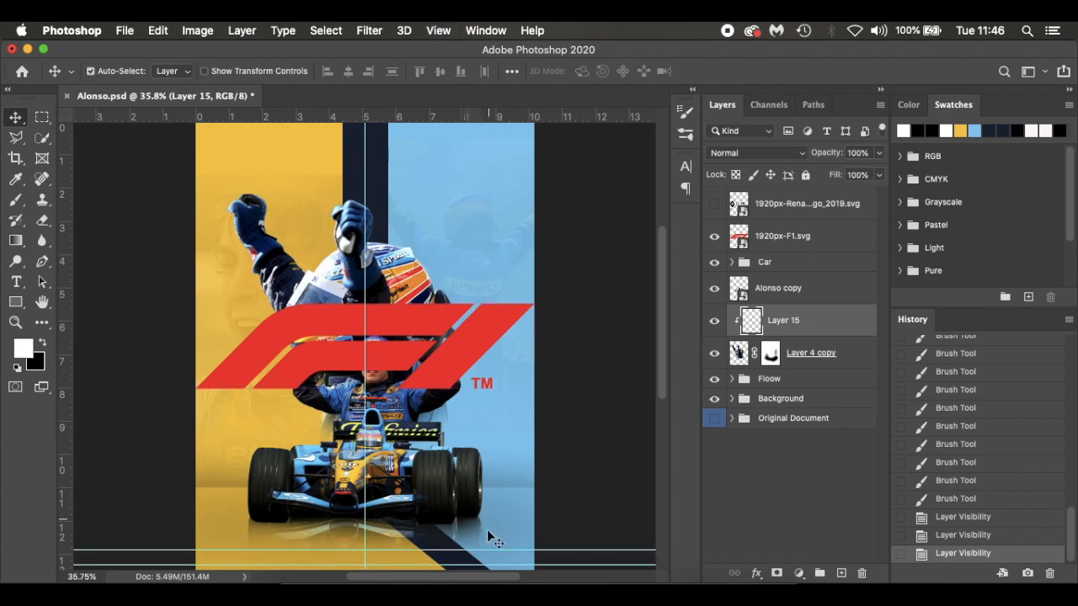
{"action": "scroll", "coordinate": [474, 380], "scroll_direction": "down", "scroll_amount": 3}
{"action": "scroll", "coordinate": [474, 379], "scroll_direction": "left", "scroll_amount": 1}
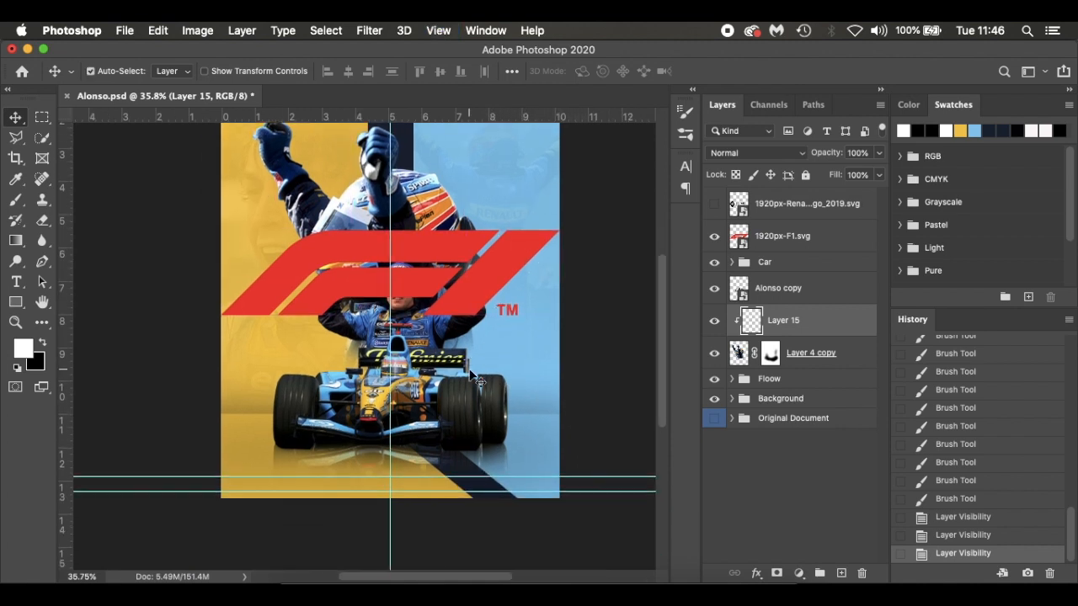
{"action": "key", "text": "super+t"}
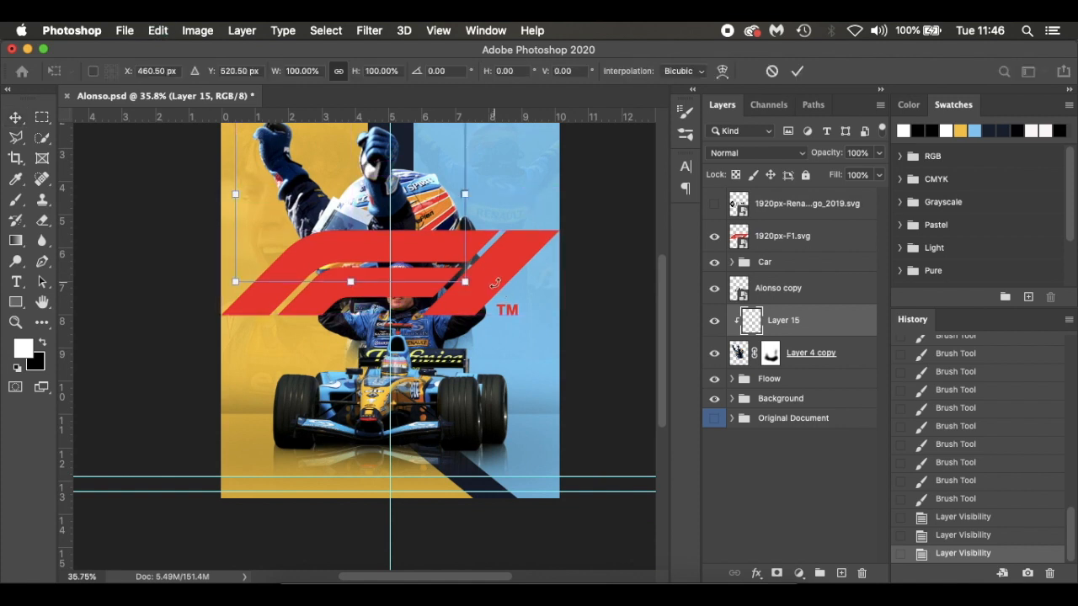
{"action": "key", "text": "Return"}
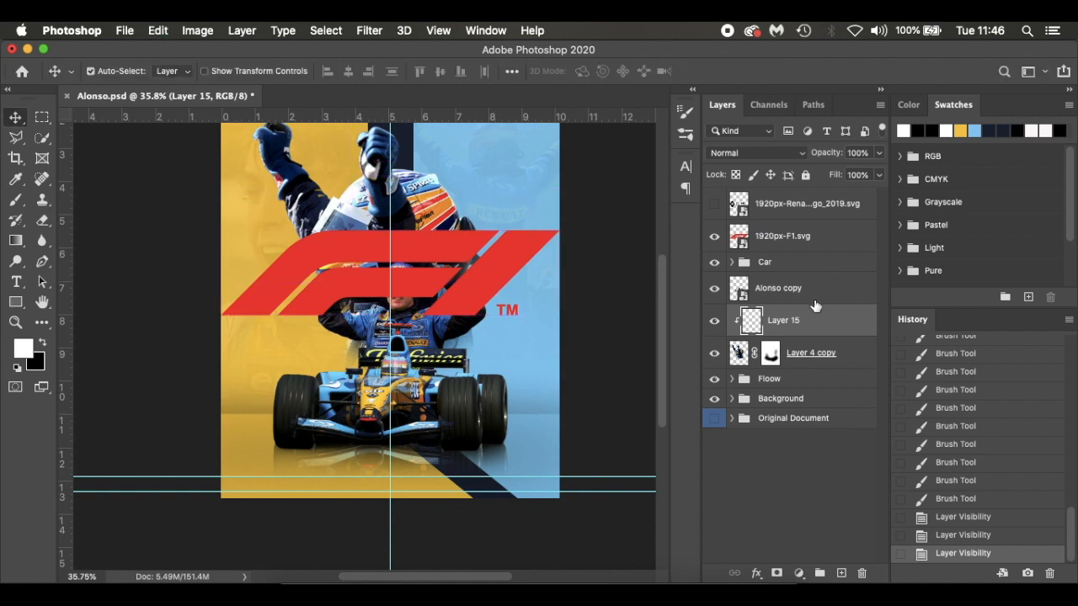
Scale the F1 logo down to about 2.27% and fit it between the guides in the poster's lower-left corner
{"action": "left_click", "coordinate": [826, 242]}
{"action": "key", "text": "super+t"}
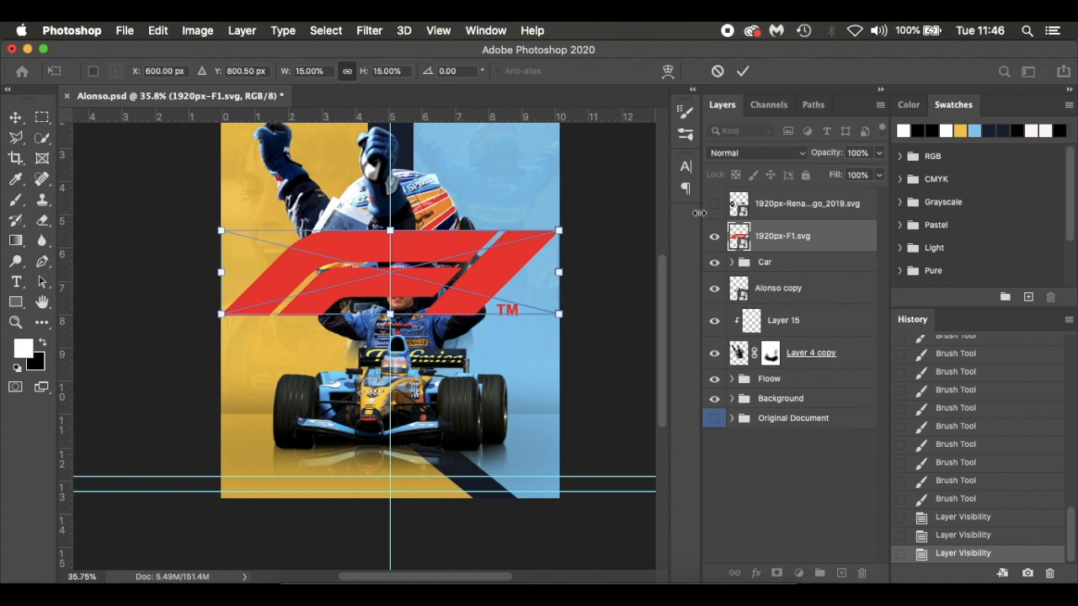
{"action": "left_click_drag", "start_coordinate": [561, 226], "coordinate": [281, 485]}
{"action": "scroll", "coordinate": [306, 469], "scroll_direction": "up", "scroll_amount": 5}
{"action": "scroll", "coordinate": [306, 469], "scroll_direction": "down", "scroll_amount": 3}
{"action": "scroll", "coordinate": [306, 469], "scroll_direction": "left", "scroll_amount": 2}
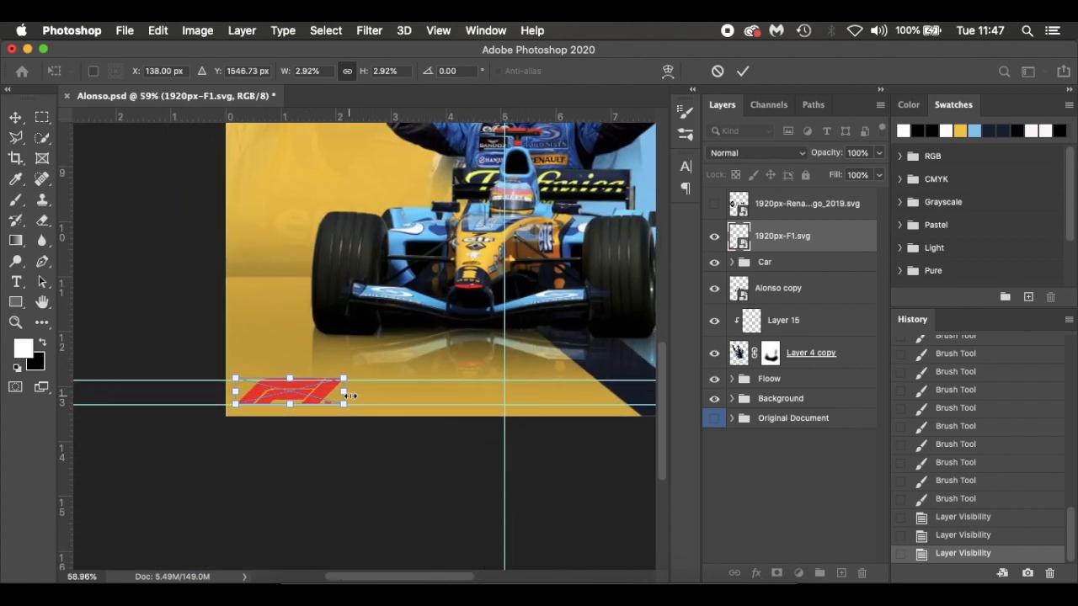
{"action": "left_click_drag", "start_coordinate": [344, 378], "coordinate": [319, 383]}
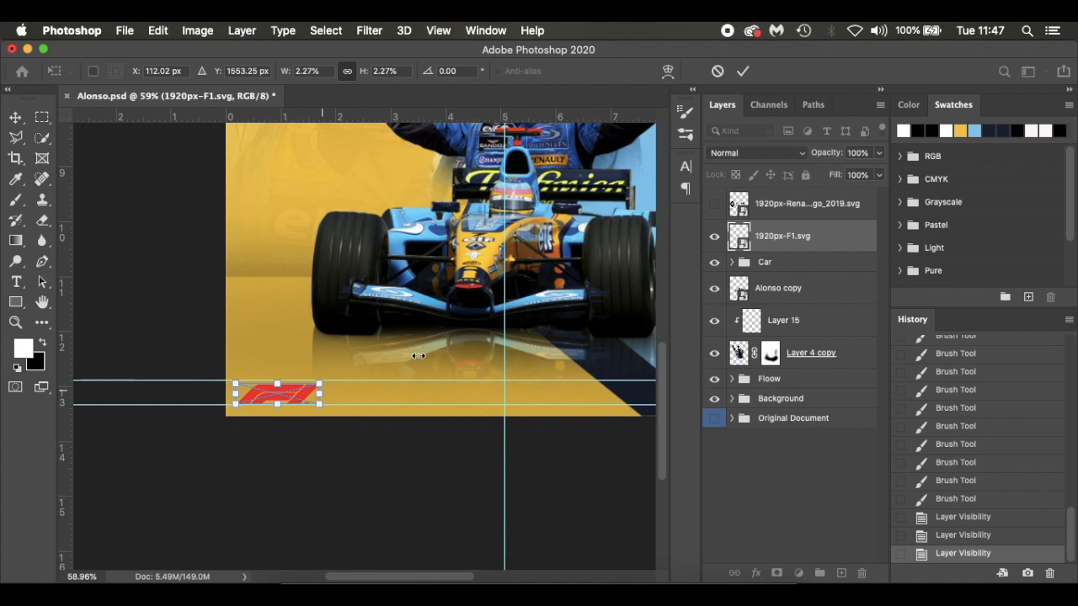
{"action": "key", "text": "Return"}
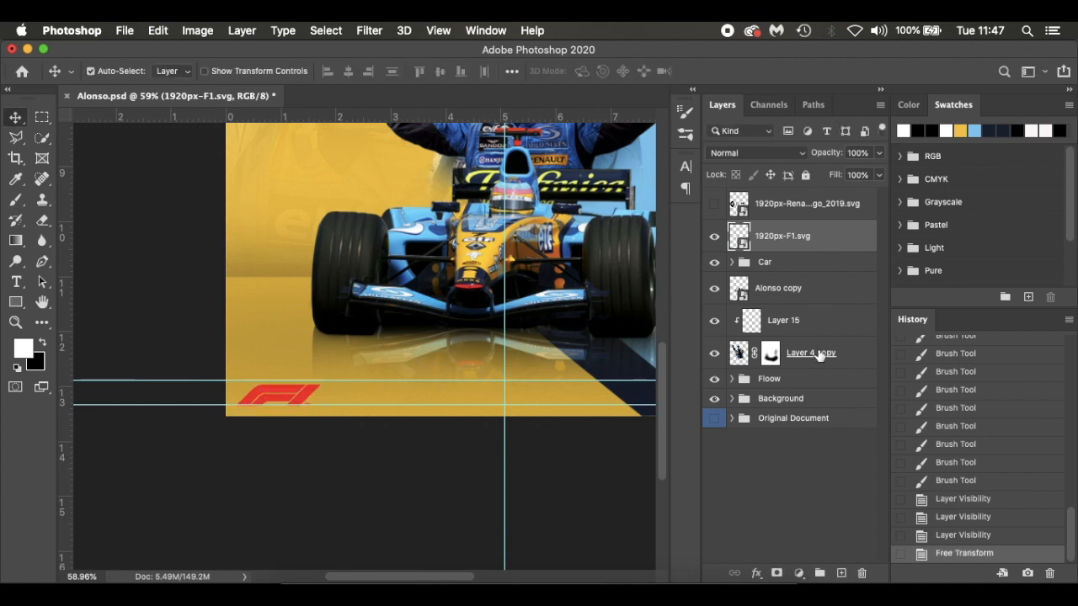
Turn the F1 logo white with a clipped Hue/Saturation adjustment layer at Lightness +100
{"action": "left_click", "coordinate": [799, 573]}
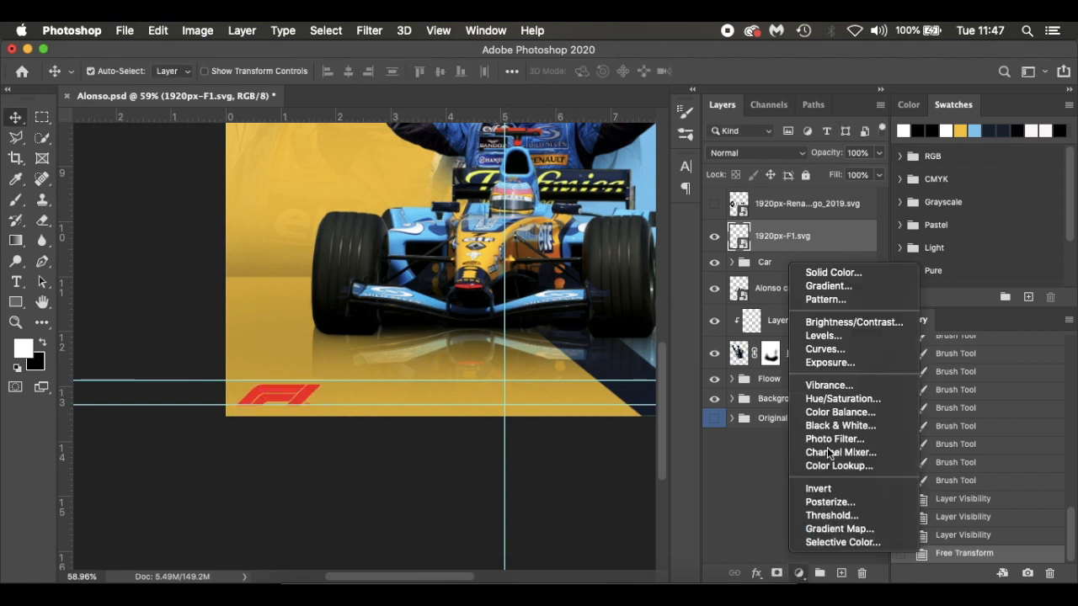
{"action": "left_click", "coordinate": [856, 399]}
{"action": "left_click", "coordinate": [741, 507]}
{"action": "left_click_drag", "start_coordinate": [744, 368], "coordinate": [880, 368]}
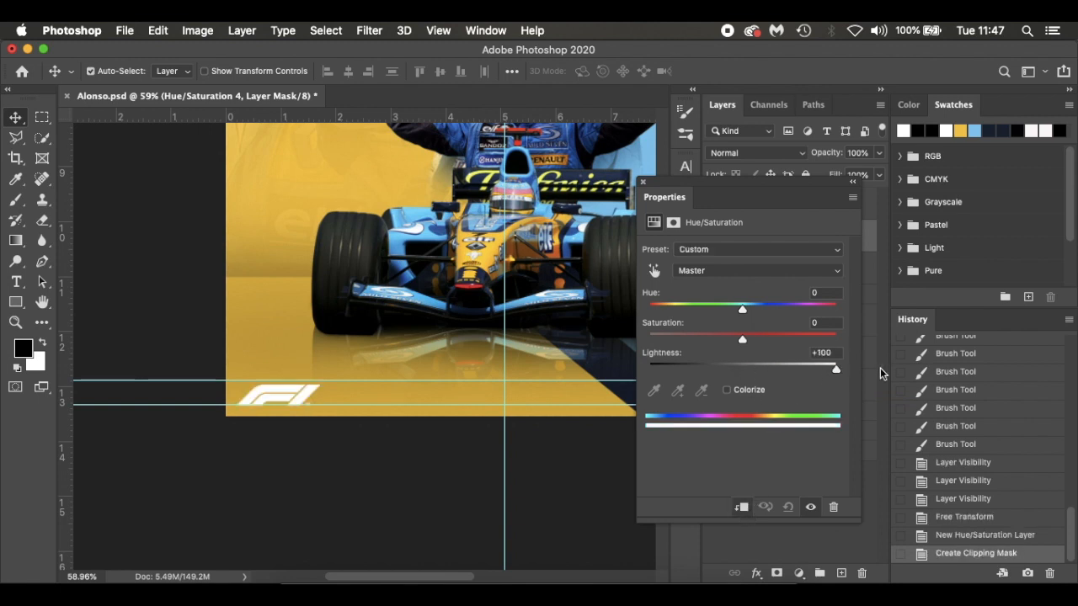
{"action": "left_click", "coordinate": [645, 179]}
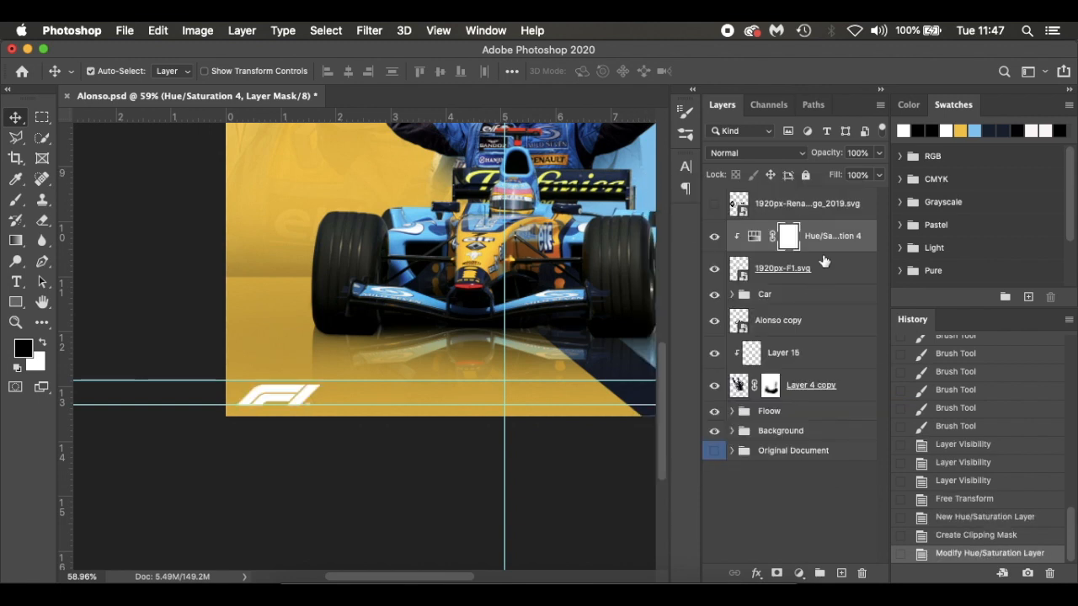
Show the Renault F1 Team logo layer and select it
{"action": "left_click", "coordinate": [714, 204]}
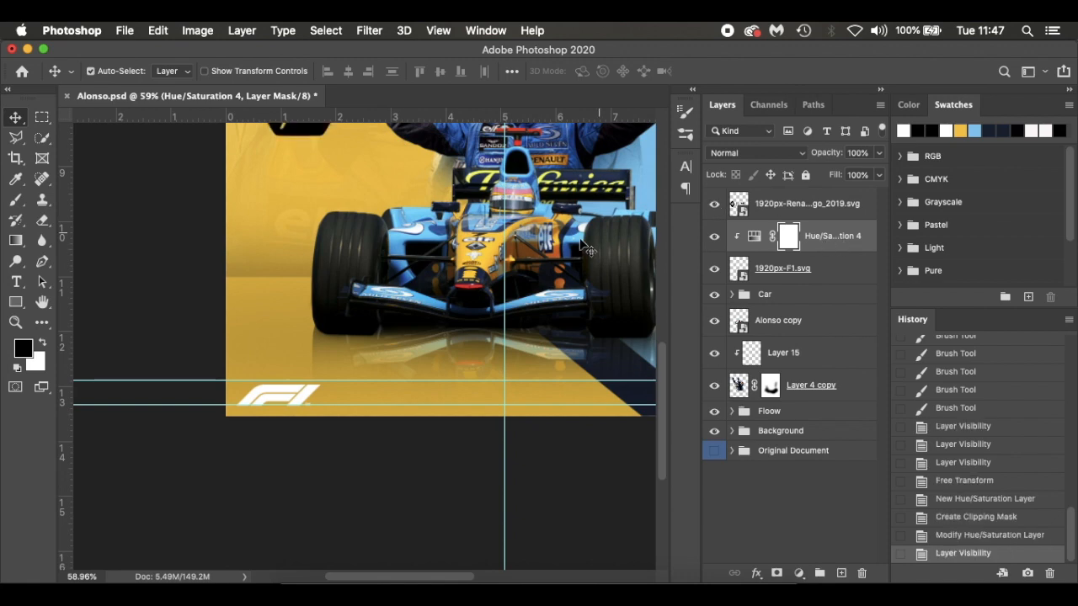
{"action": "key", "text": "super+0"}
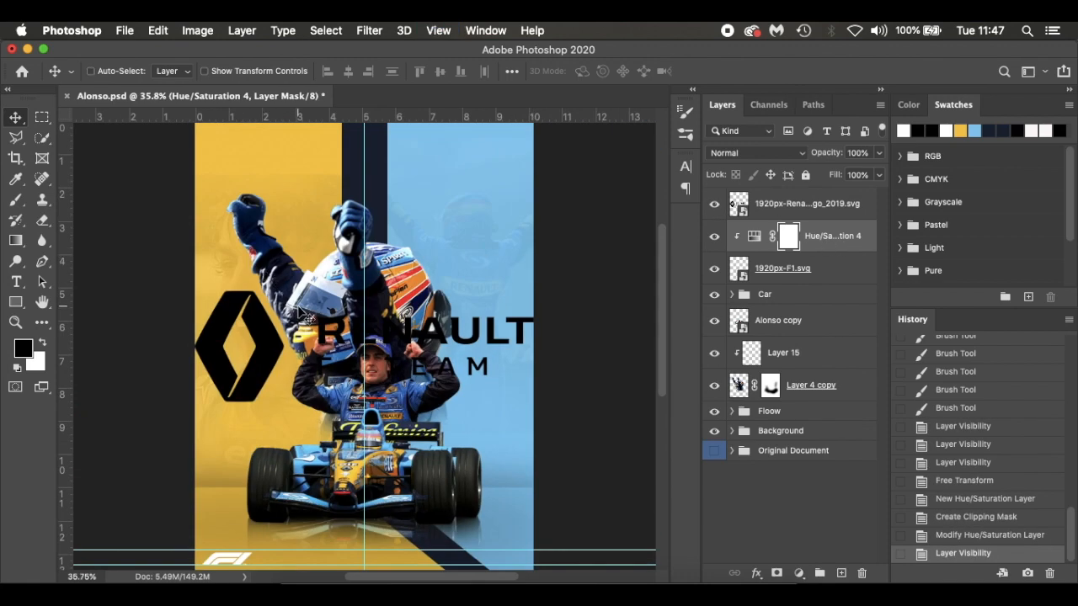
{"action": "key", "text": "super+t"}
{"action": "left_click", "coordinate": [658, 244]}
{"action": "left_click", "coordinate": [838, 207]}
Shrink the Renault logo into the poster's lower-right corner between the guides and nudge it slightly to the right
{"action": "key", "text": "super+t"}
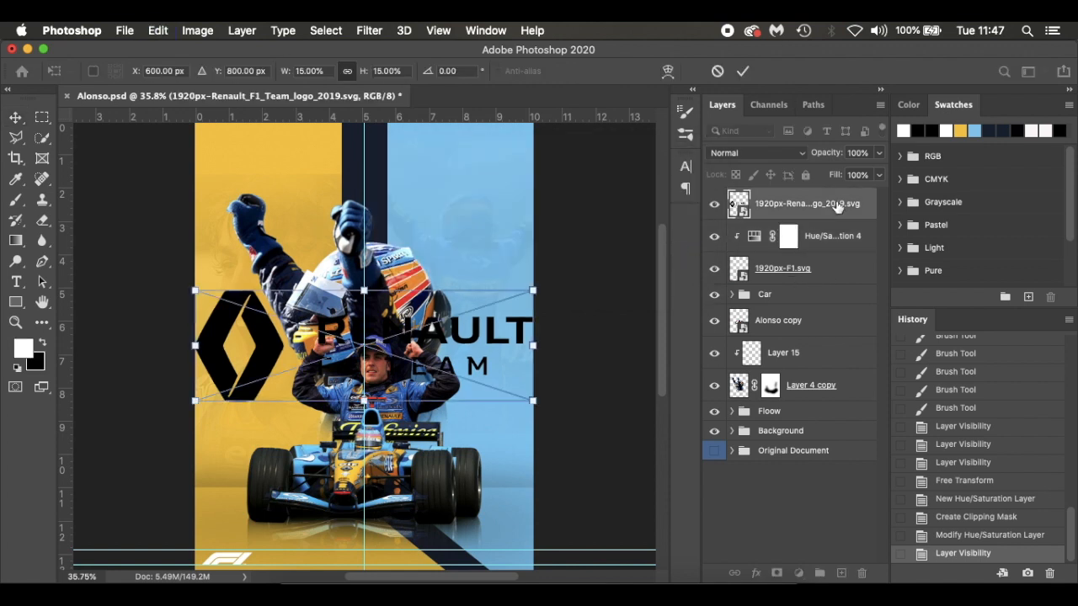
{"action": "left_click_drag", "start_coordinate": [195, 290], "coordinate": [497, 533]}
{"action": "key", "text": "super+plus"}
{"action": "key", "text": "super+plus"}
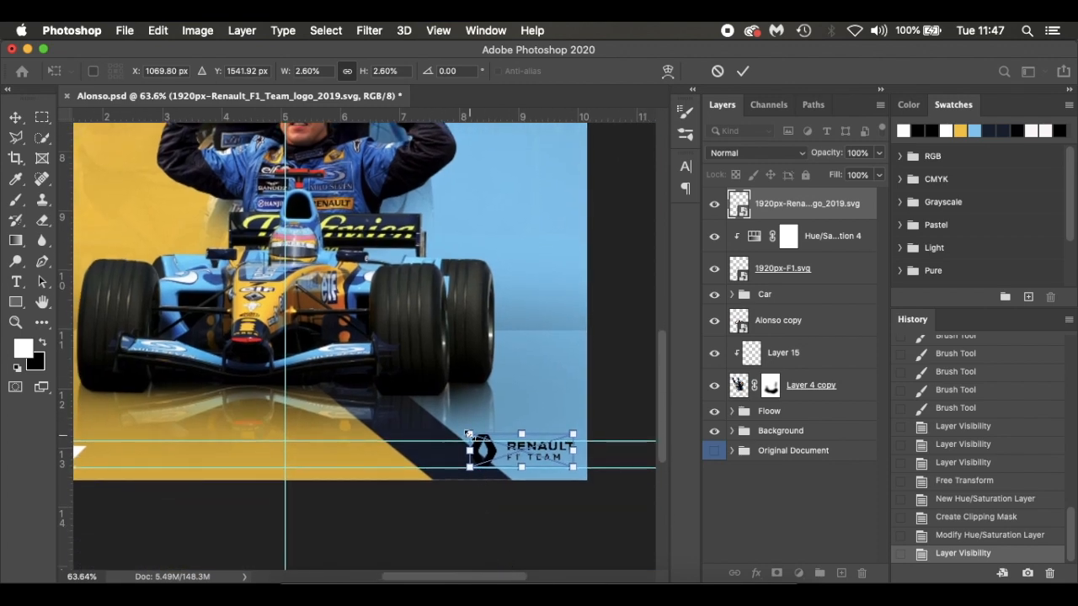
{"action": "left_click_drag", "start_coordinate": [469, 433], "coordinate": [488, 447]}
{"action": "key", "text": "Return"}
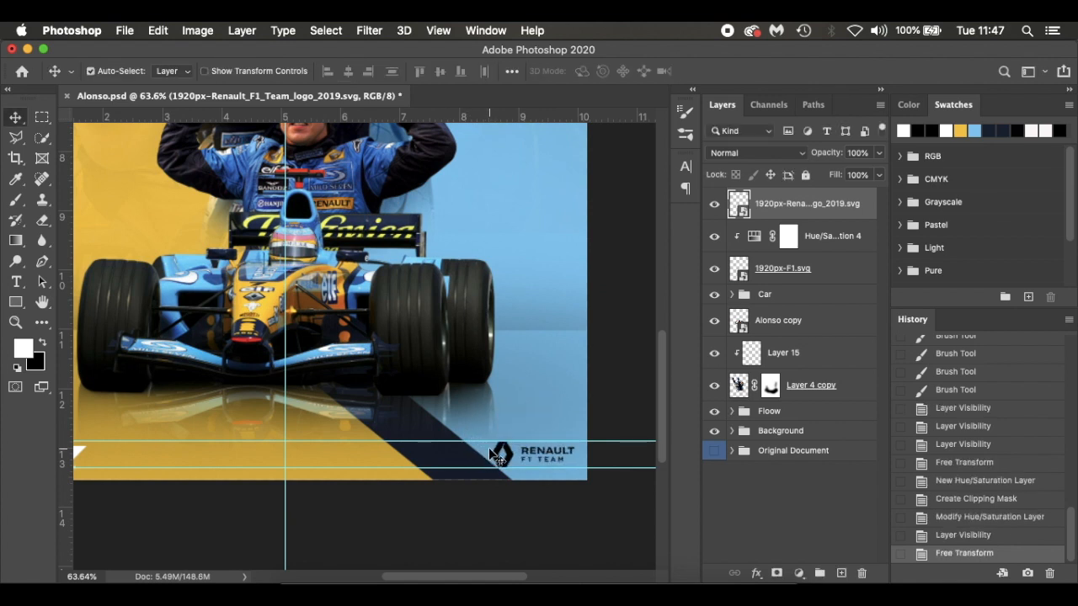
{"action": "key", "text": "shift+Right"}
{"action": "key", "text": "shift+Right"}
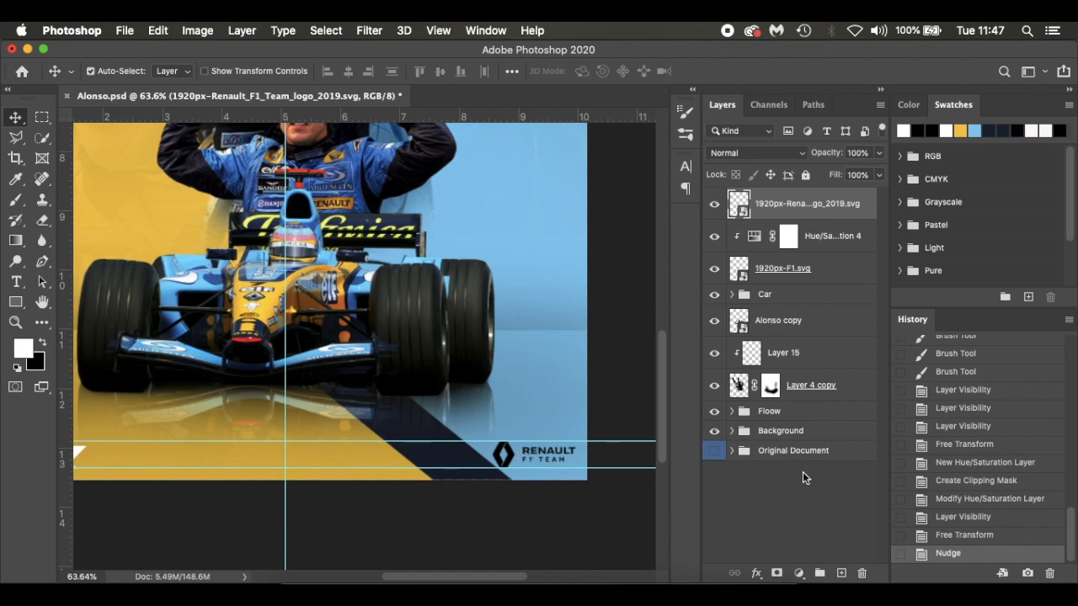
Turn the Renault logo white with a clipped Hue/Saturation adjustment layer at Lightness +100
{"action": "left_click", "coordinate": [799, 573]}
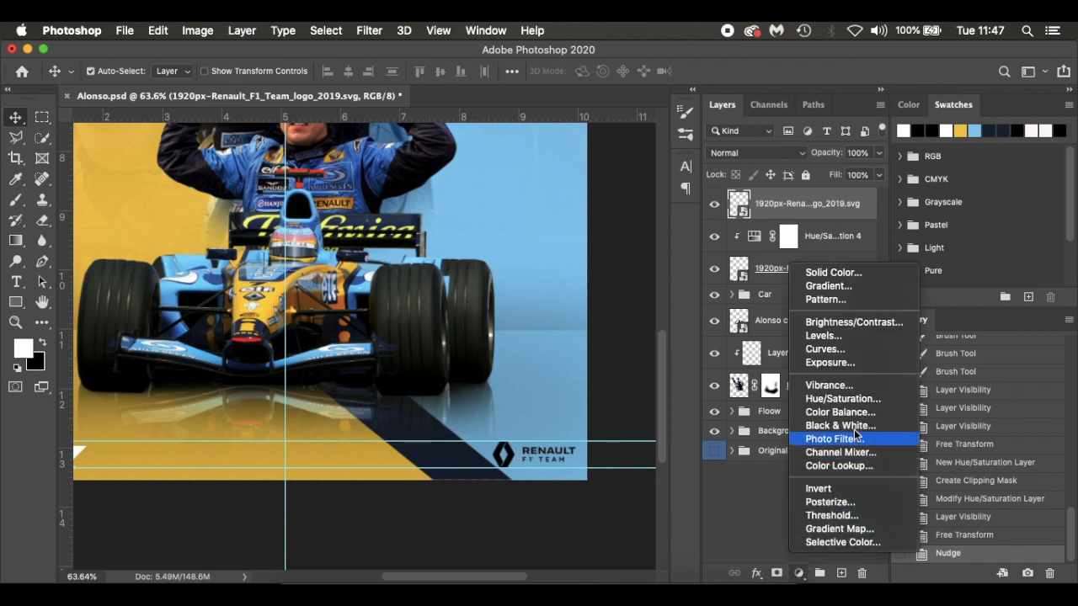
{"action": "left_click", "coordinate": [859, 398]}
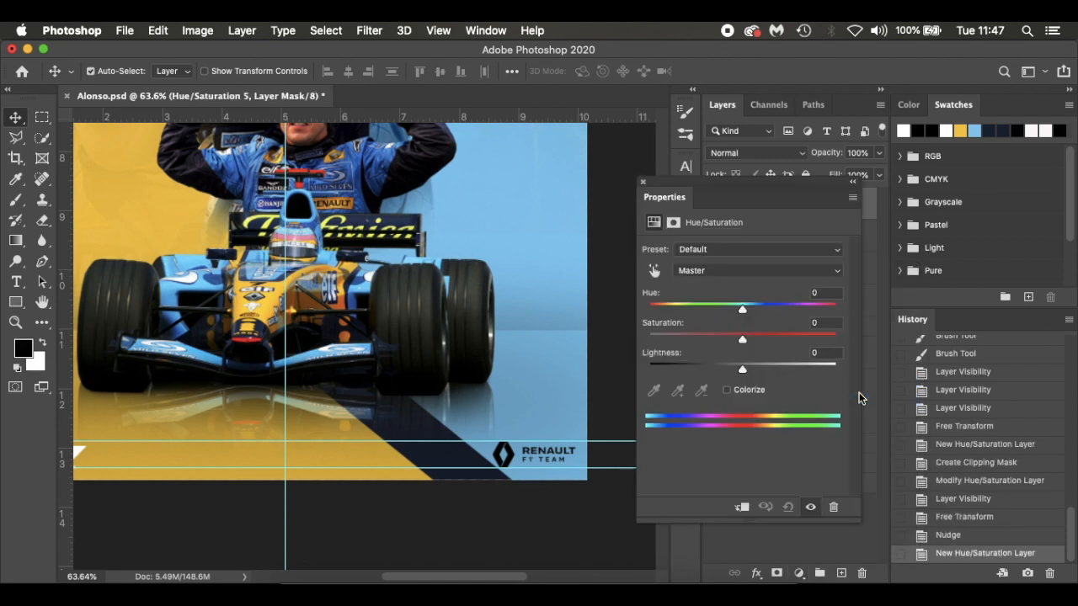
{"action": "left_click", "coordinate": [742, 507]}
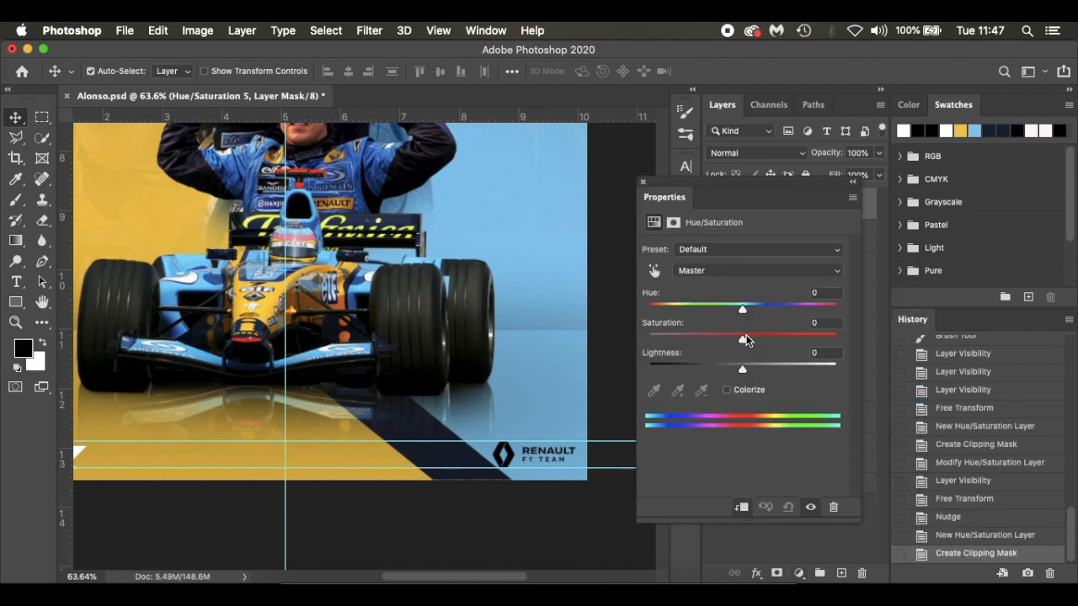
{"action": "left_click_drag", "start_coordinate": [740, 373], "coordinate": [901, 365]}
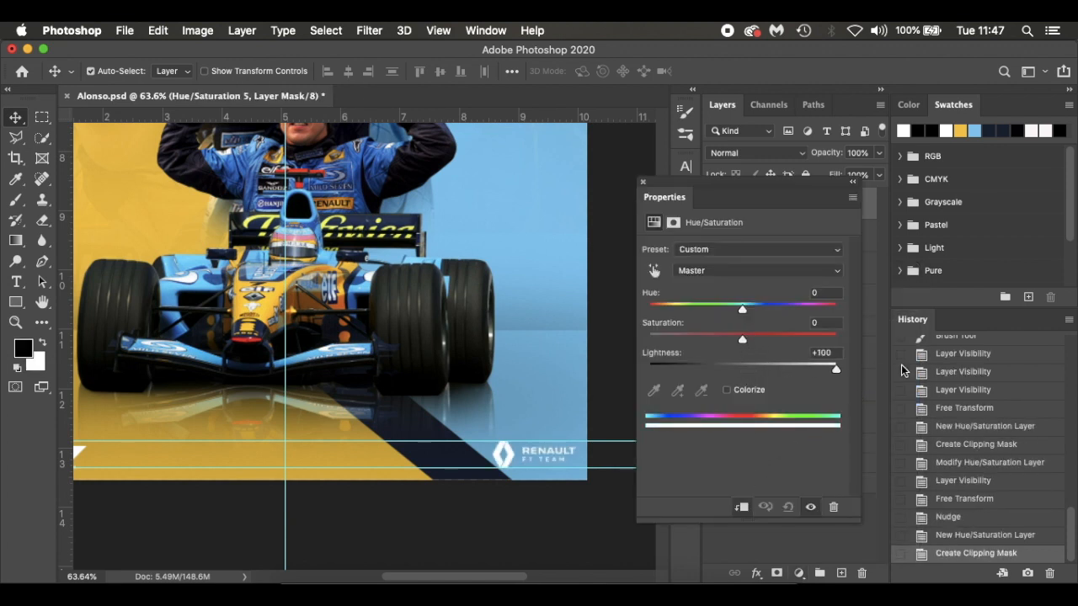
{"action": "left_click", "coordinate": [643, 183]}
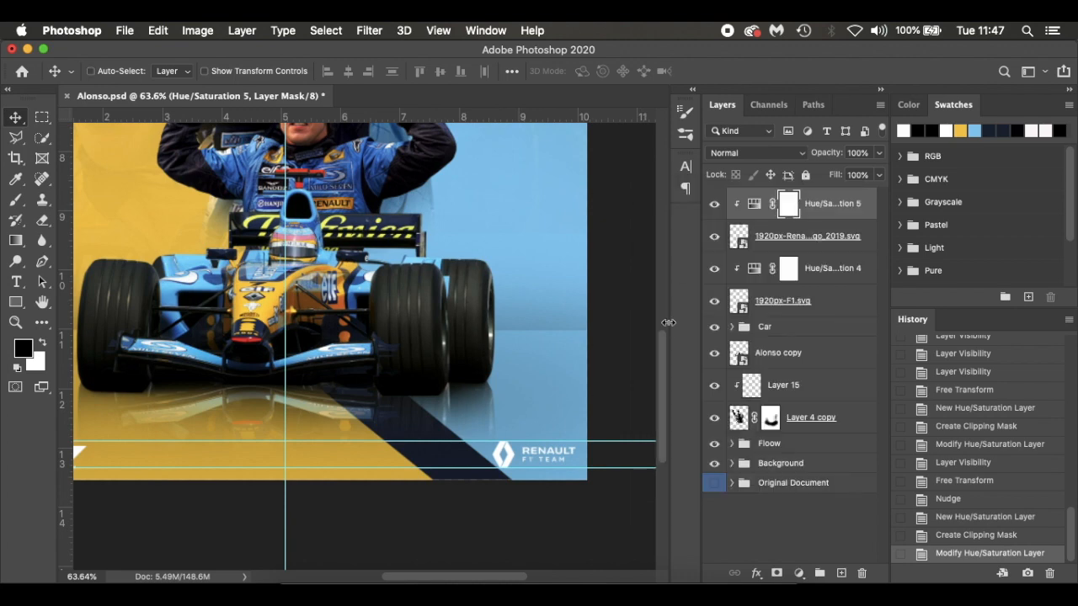
Add a new empty layer directly above the Floow group, beneath Layer 4 copy
{"action": "key", "text": "super+0"}
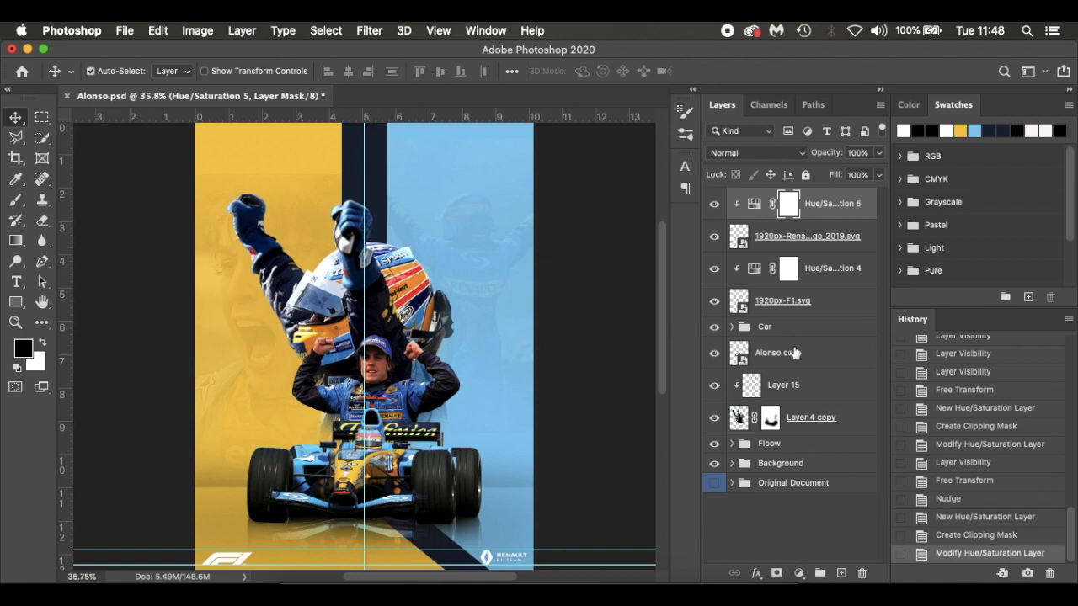
{"action": "left_click", "coordinate": [813, 447]}
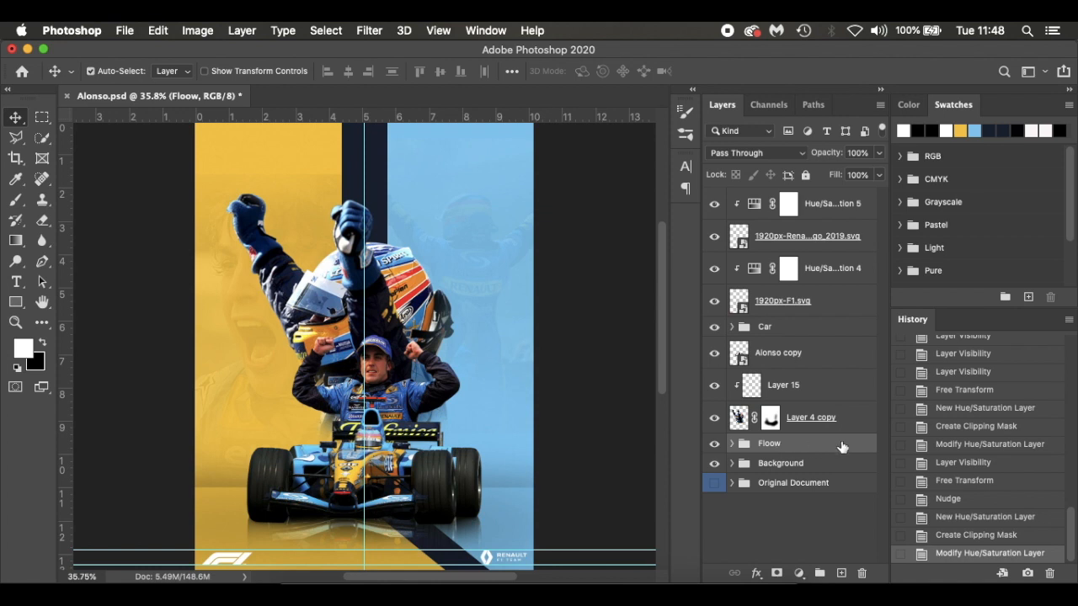
{"action": "left_click", "coordinate": [841, 572]}
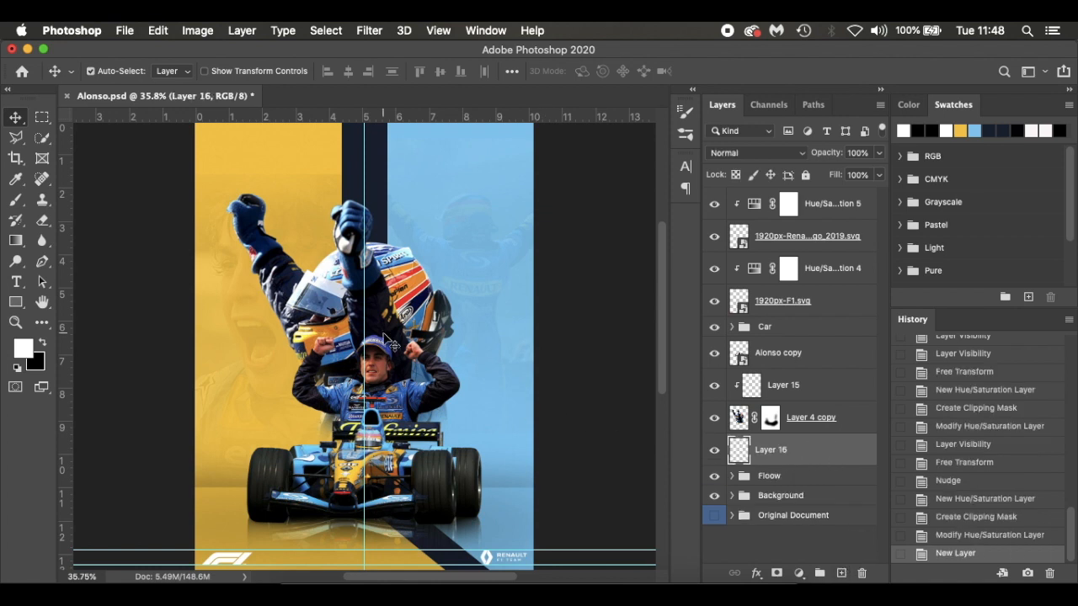
Add the white Bebas Neue text "ALONSO" at 53.01 pt and position it just above the helmet, behind the raised fist
{"action": "key", "text": "t"}
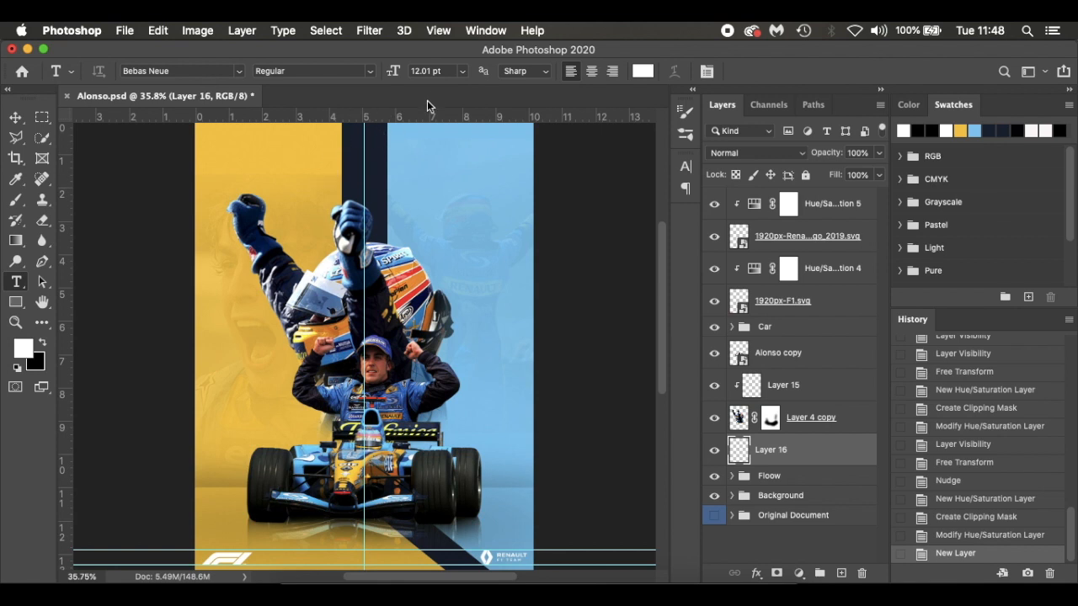
{"action": "left_click_drag", "start_coordinate": [393, 71], "coordinate": [424, 97]}
{"action": "left_click", "coordinate": [263, 322]}
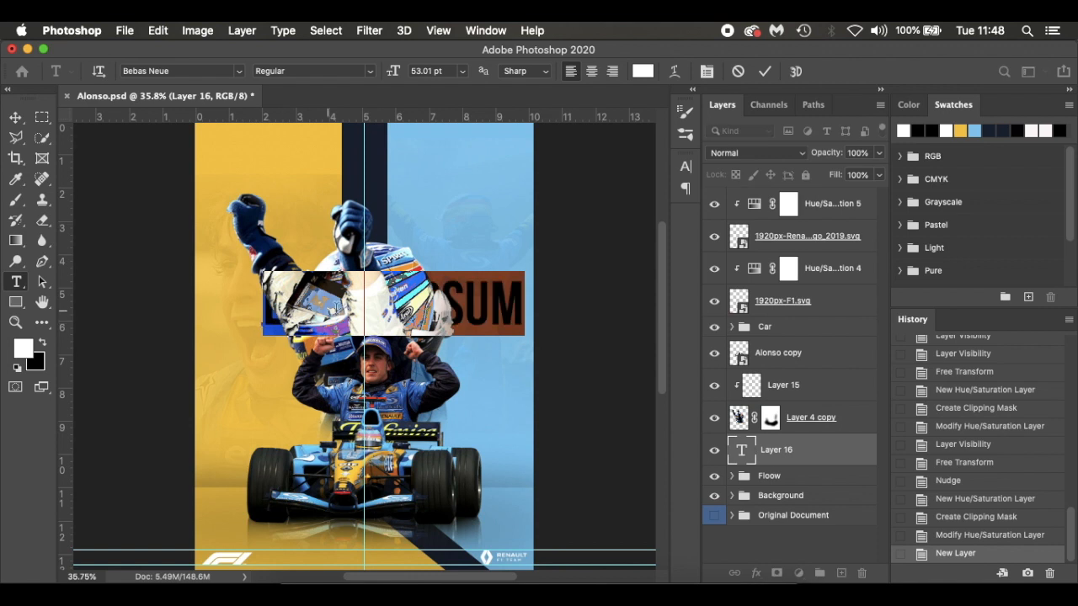
{"action": "key", "text": "BackSpace"}
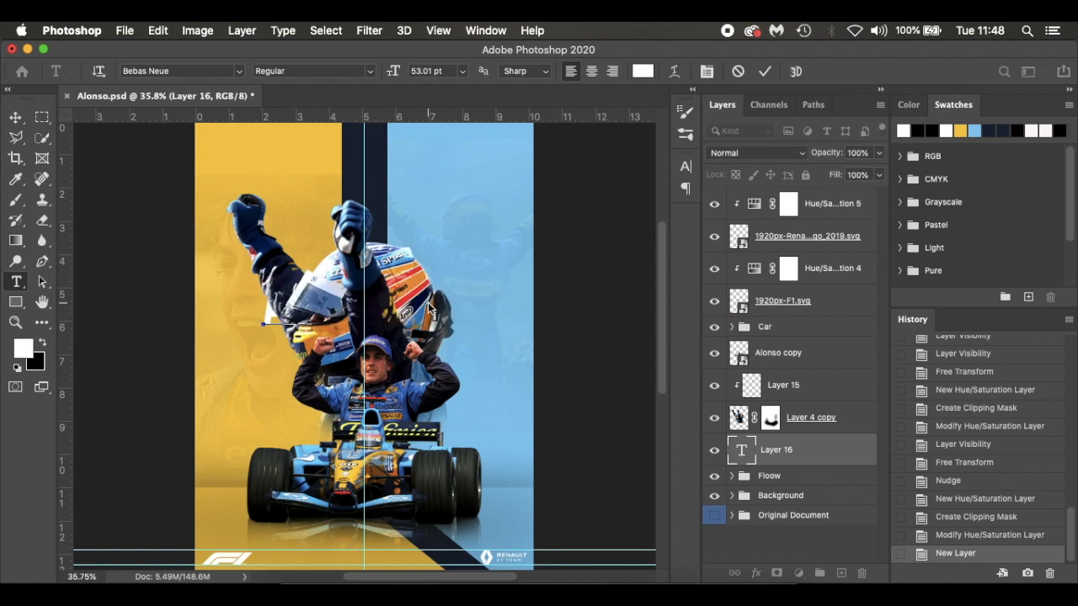
{"action": "left_click_drag", "start_coordinate": [449, 352], "coordinate": [489, 277]}
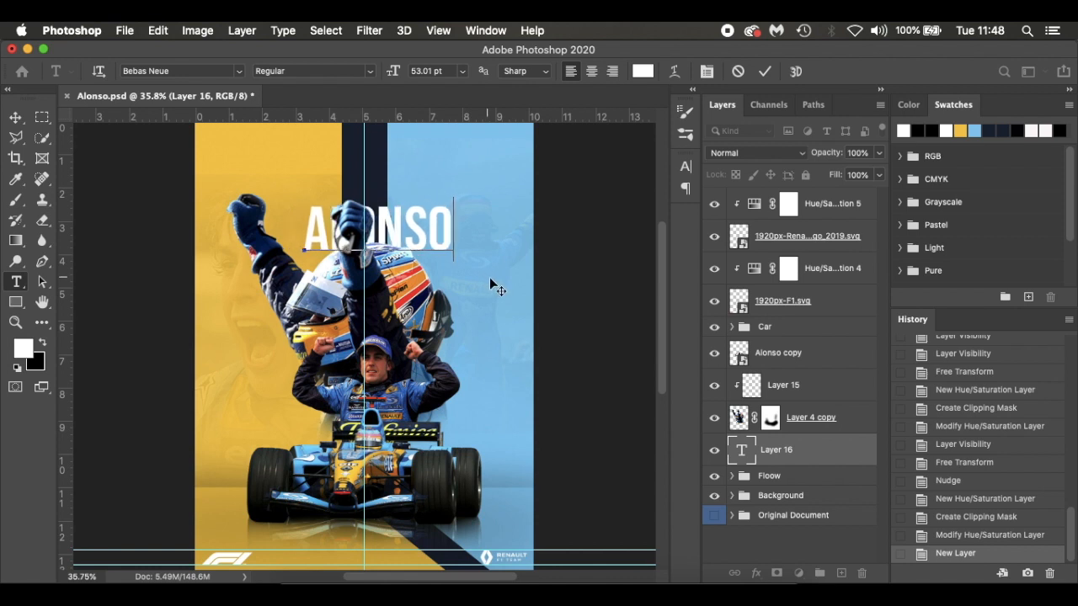
Enlarge the ALONSO text to 91.01 pt and place it across the upper part of the poster behind the fists
{"action": "key", "text": "ctrl+a"}
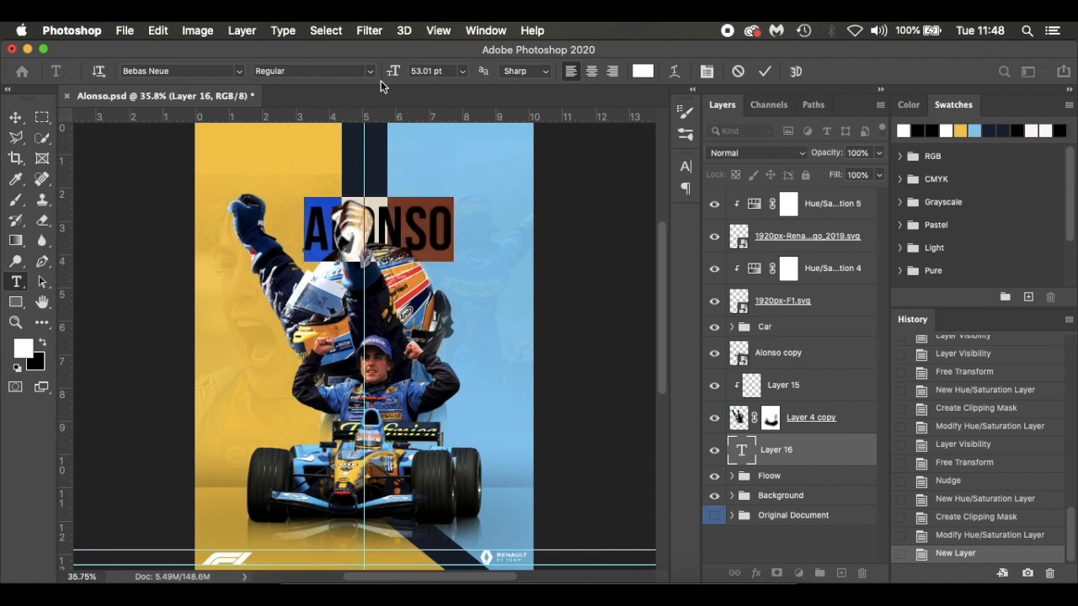
{"action": "left_click_drag", "start_coordinate": [391, 76], "coordinate": [421, 74]}
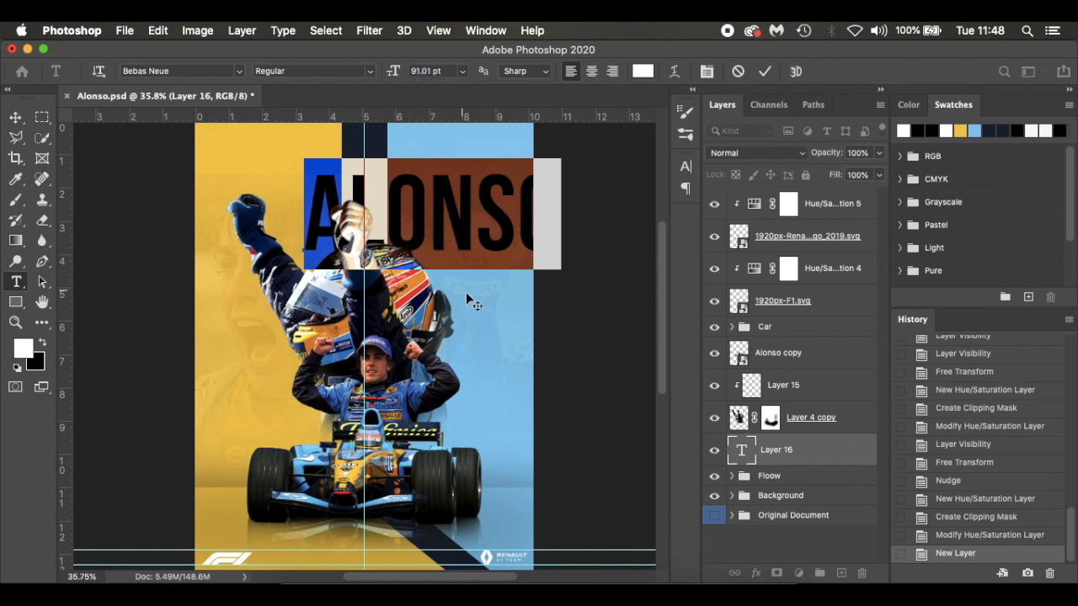
{"action": "left_click_drag", "start_coordinate": [474, 302], "coordinate": [434, 270]}
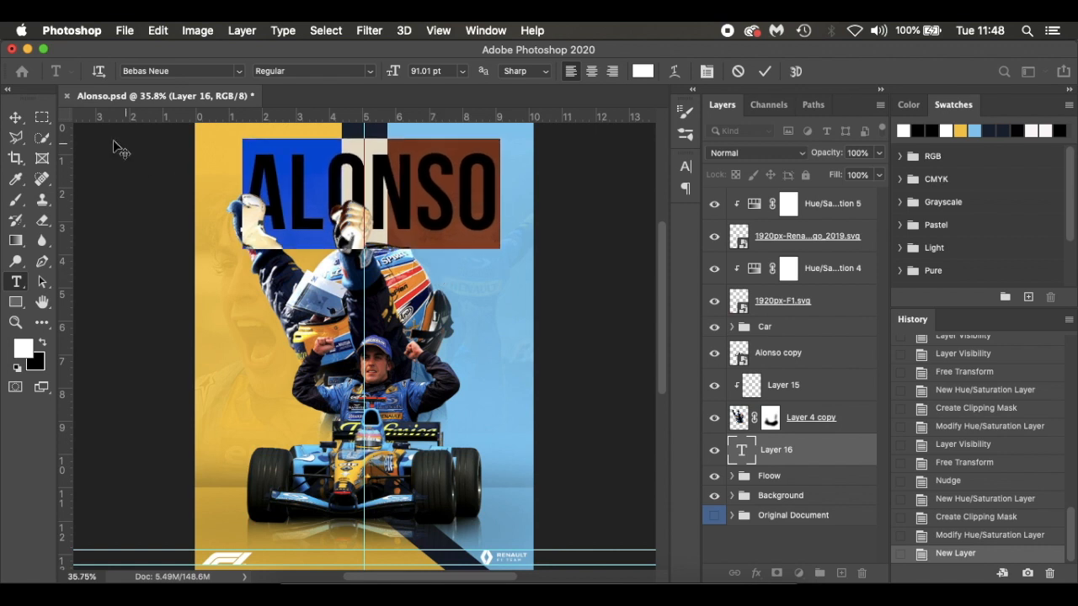
{"action": "left_click", "coordinate": [15, 117]}
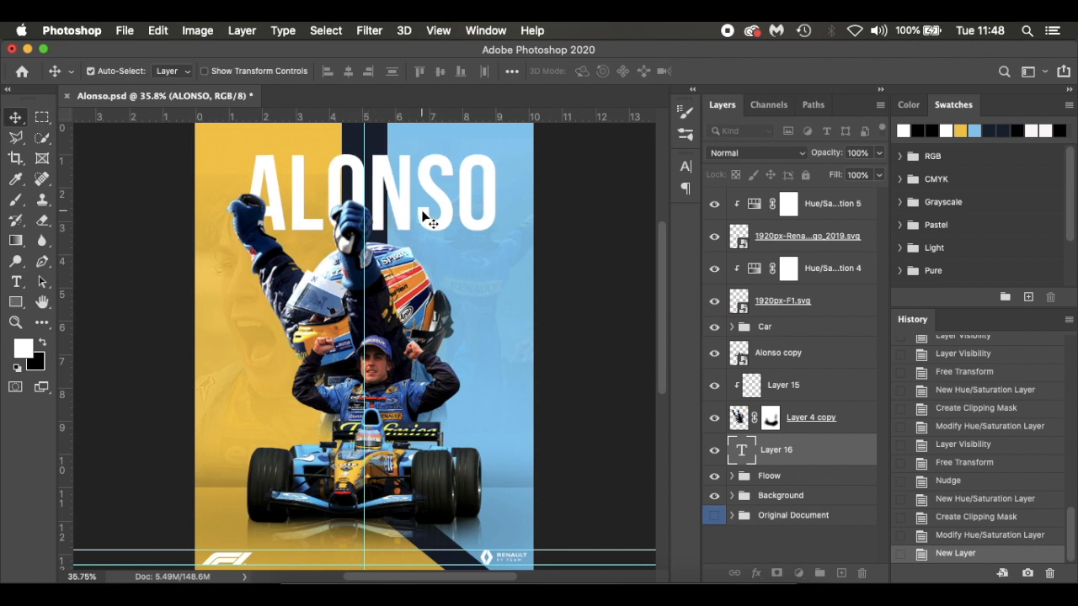
{"action": "key", "text": "super+a"}
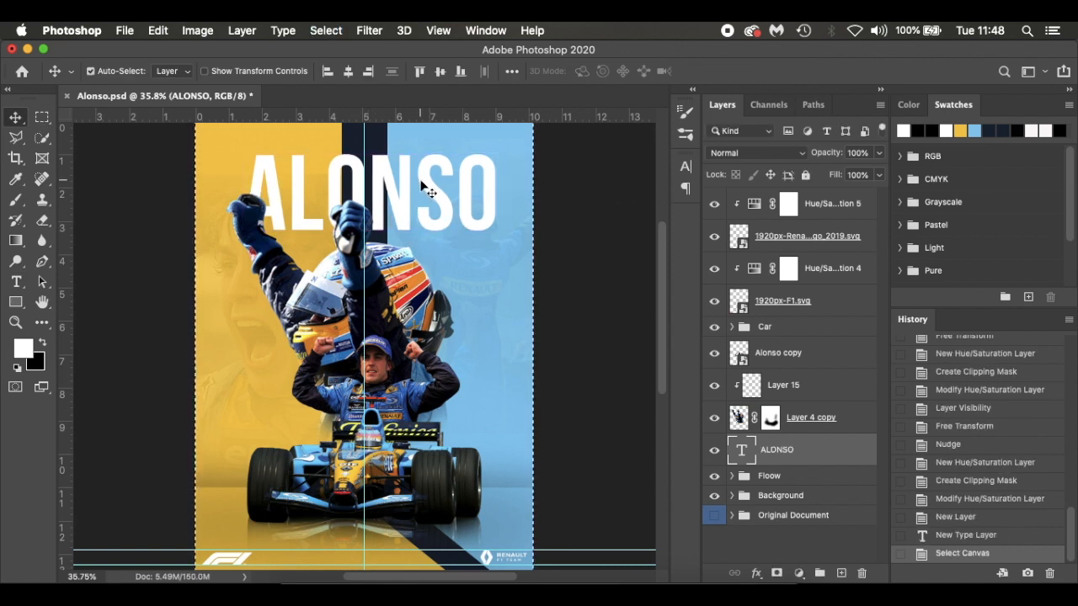
{"action": "key", "text": "super+d"}
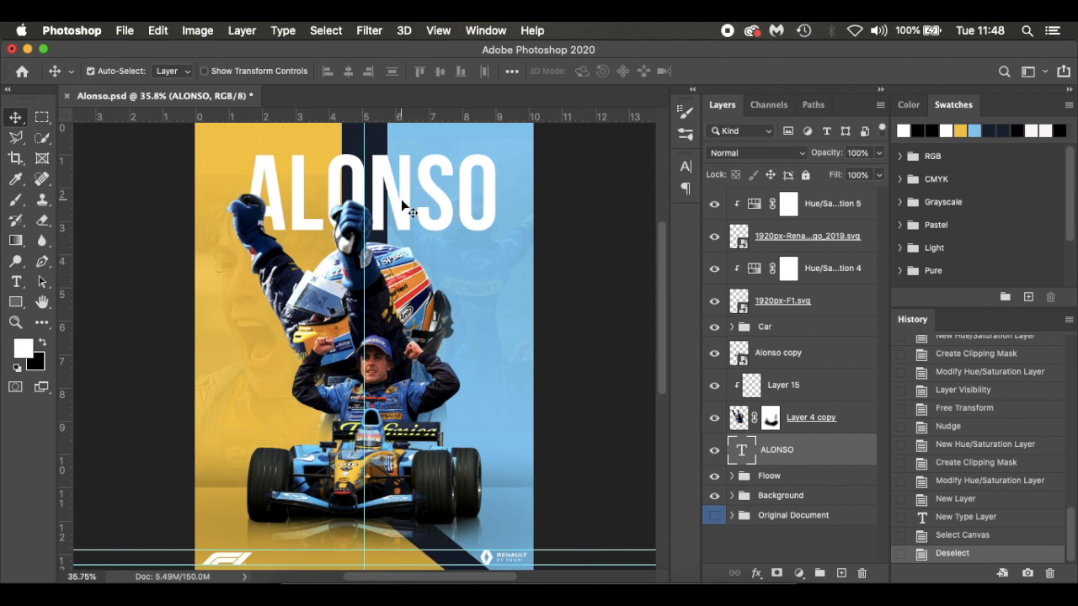
Apply faux italic to the whole ALONSO title and tighten its tracking to -30
{"action": "key", "text": "t"}
{"action": "left_click", "coordinate": [401, 198]}
{"action": "key", "text": "super+a"}
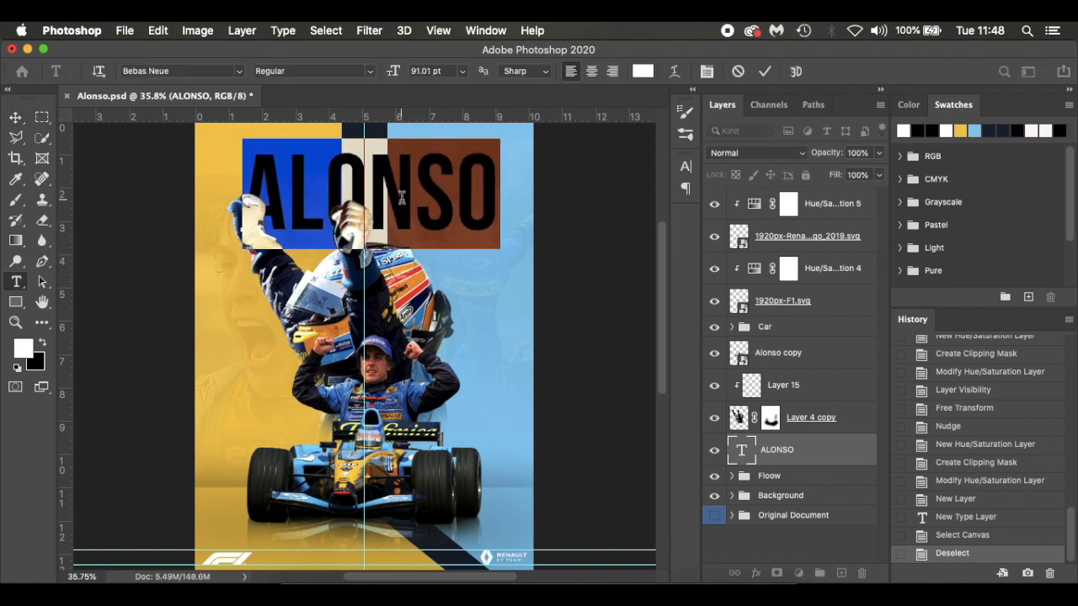
{"action": "left_click", "coordinate": [685, 169]}
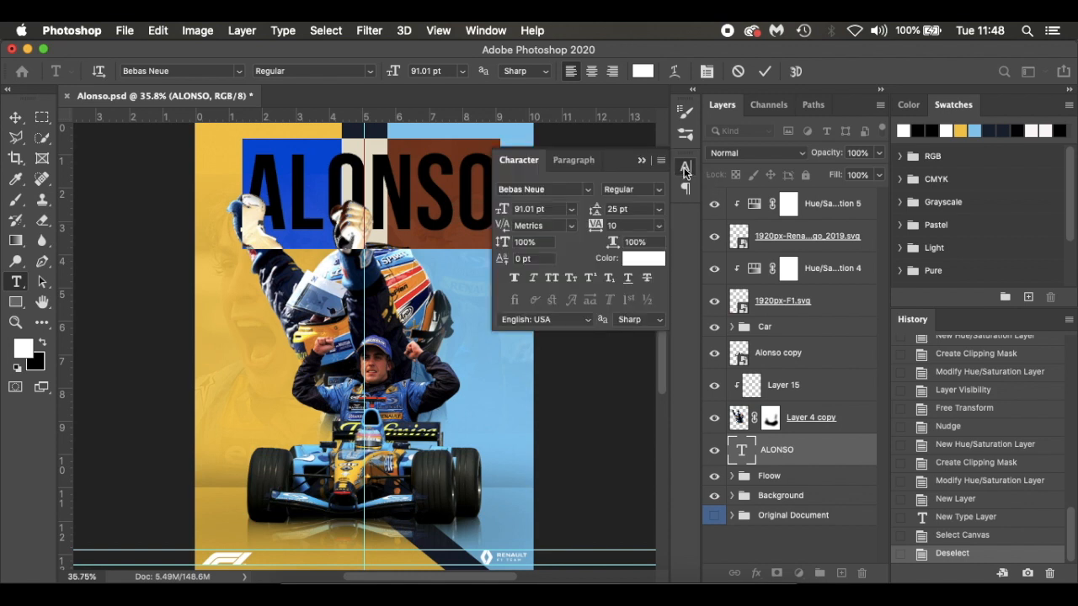
{"action": "left_click", "coordinate": [484, 32]}
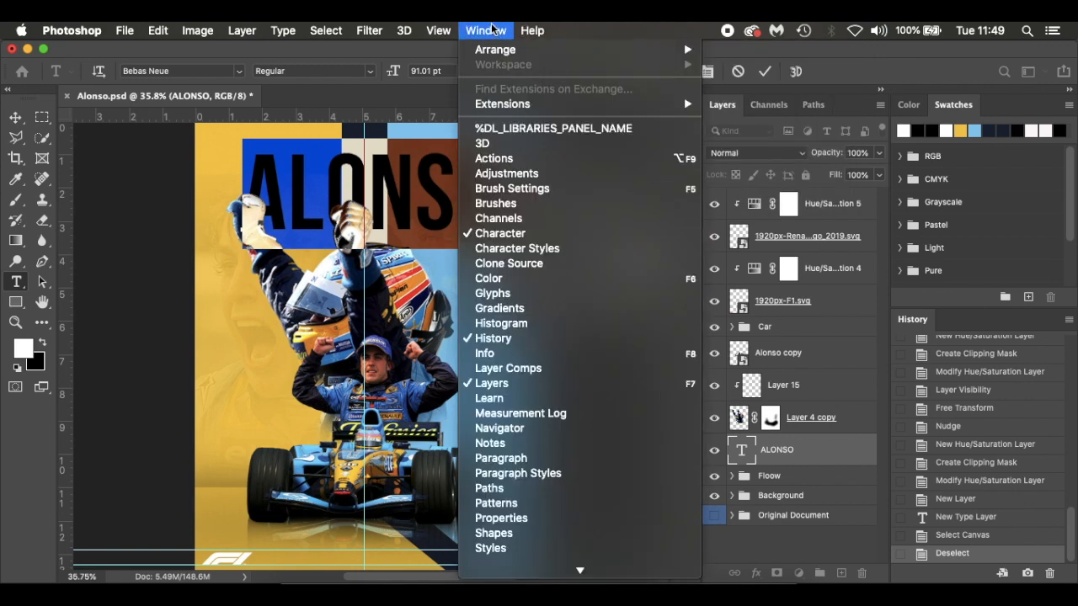
{"action": "left_click", "coordinate": [500, 233]}
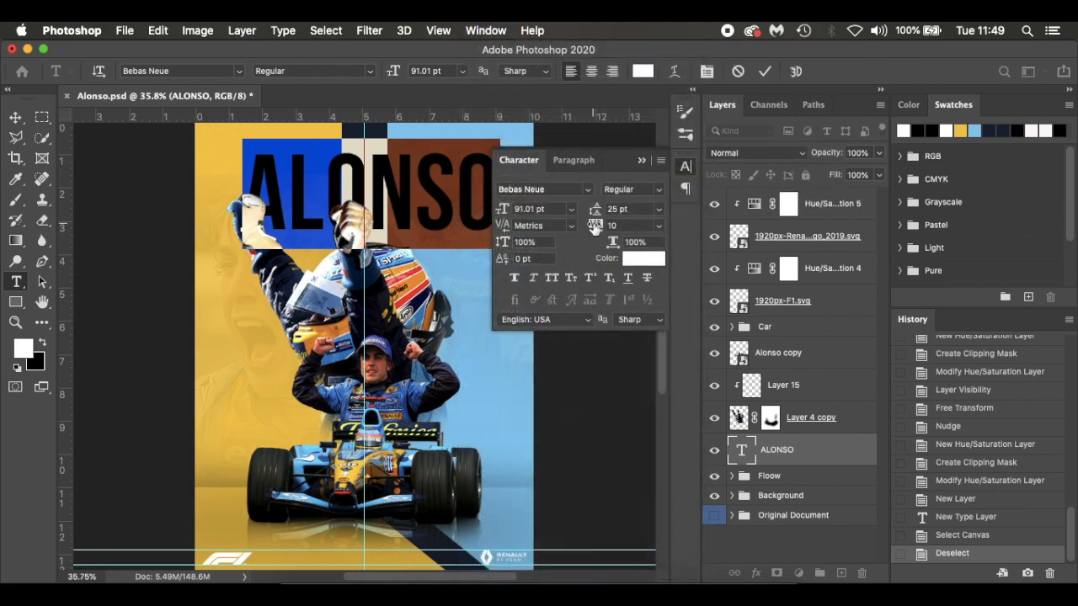
{"action": "left_click", "coordinate": [534, 279]}
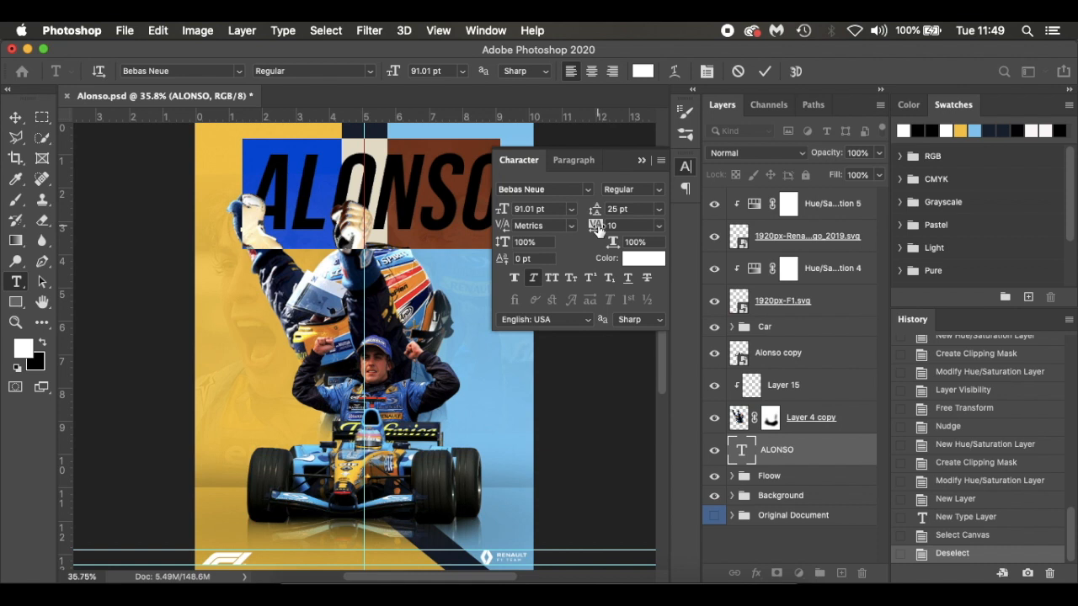
{"action": "mouse_move", "coordinate": [596, 229]}
{"action": "left_mouse_down"}
{"action": "mouse_move", "coordinate": [585, 229]}
{"action": "mouse_move", "coordinate": [595, 229]}
{"action": "left_mouse_up"}
{"action": "key", "text": "shift+Up"}
{"action": "key", "text": "shift+Up"}
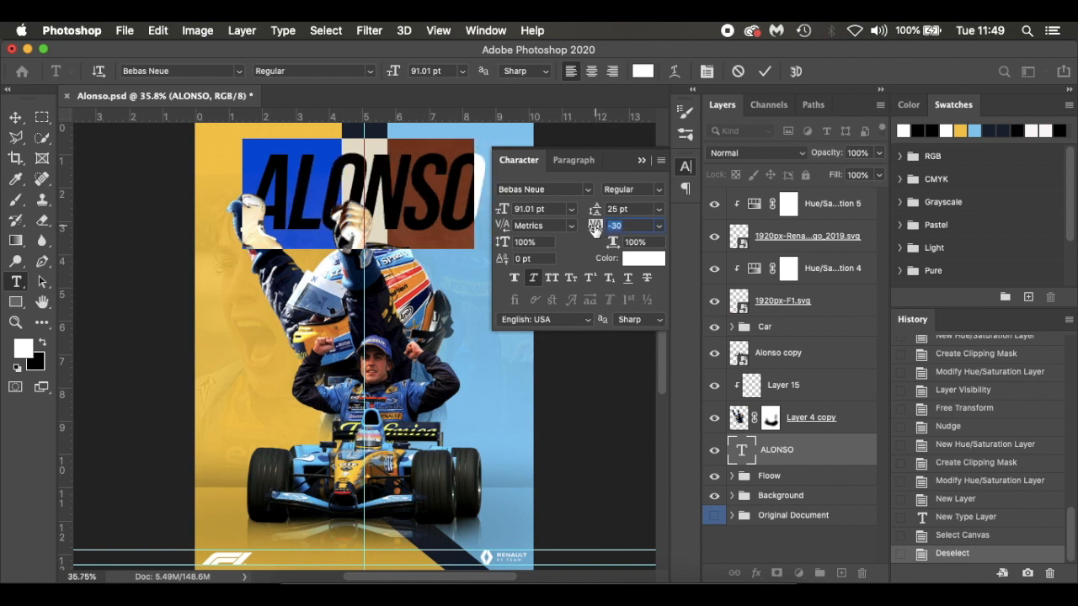
{"action": "key", "text": "Return"}
Stretch the ALONSO title to a vertical scale of 125% and commit the text edit
{"action": "left_click_drag", "start_coordinate": [502, 244], "coordinate": [519, 242]}
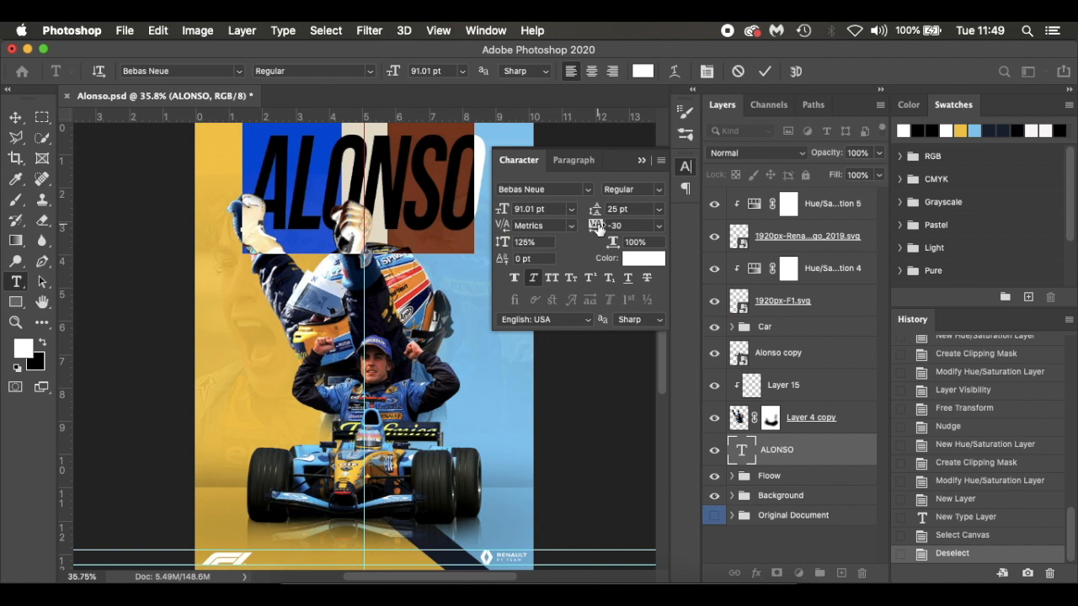
{"action": "left_click_drag", "start_coordinate": [597, 229], "coordinate": [599, 230]}
{"action": "left_click", "coordinate": [438, 185]}
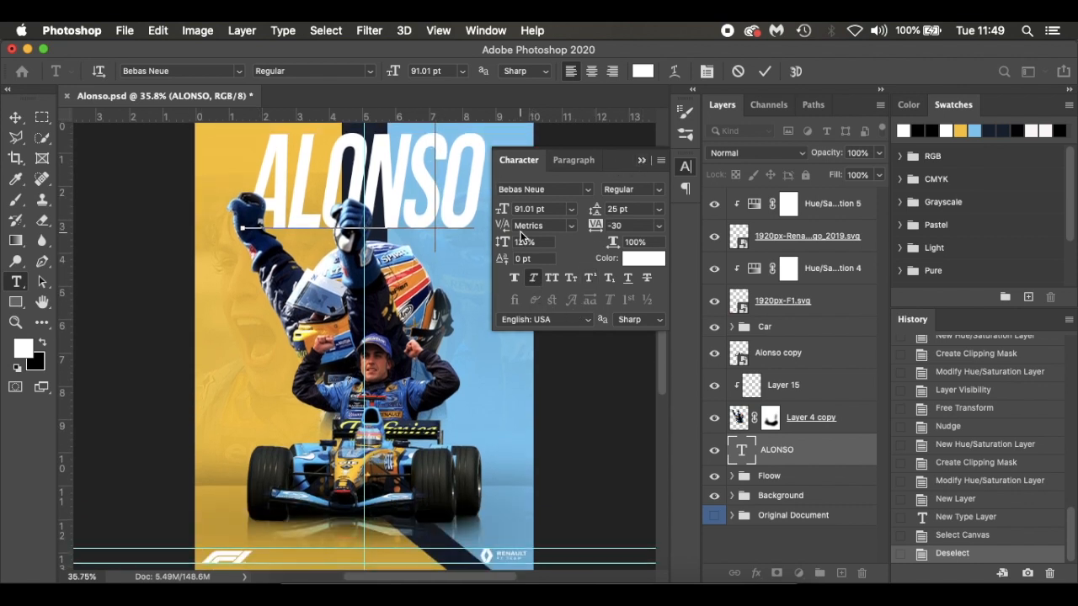
{"action": "left_click", "coordinate": [642, 160]}
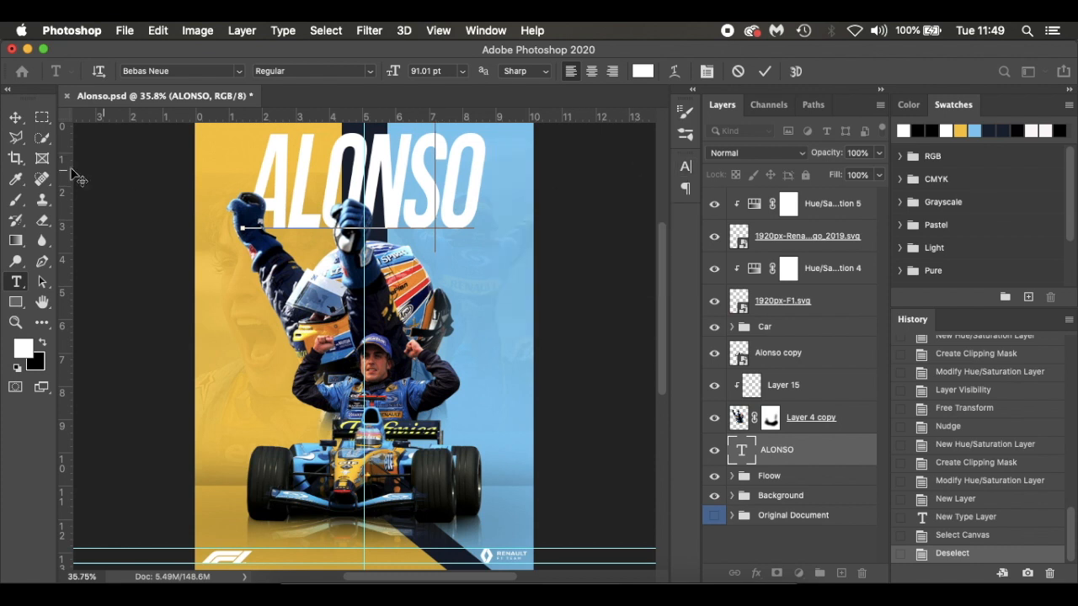
{"action": "left_click", "coordinate": [16, 120]}
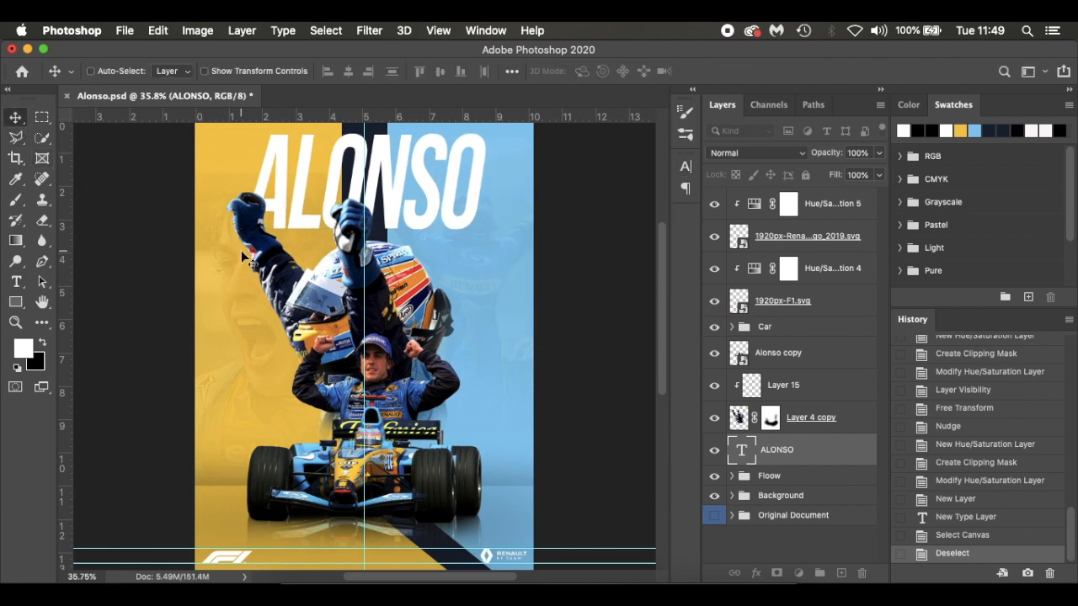
Free-transform the ALONSO title to centre it on the vertical guide and nudge it down below the poster's upper edge
{"action": "key", "text": "super+t"}
{"action": "left_click_drag", "start_coordinate": [242, 251], "coordinate": [243, 257]}
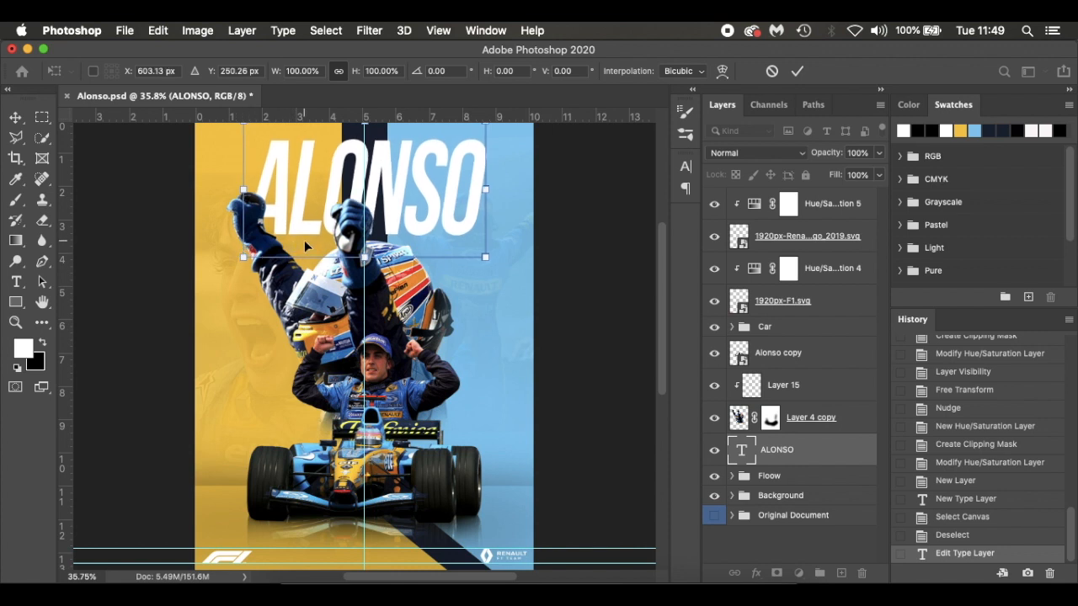
{"action": "scroll", "coordinate": [304, 243], "scroll_direction": "up", "scroll_amount": 2}
{"action": "key", "text": "Down"}
{"action": "key", "text": "Down"}
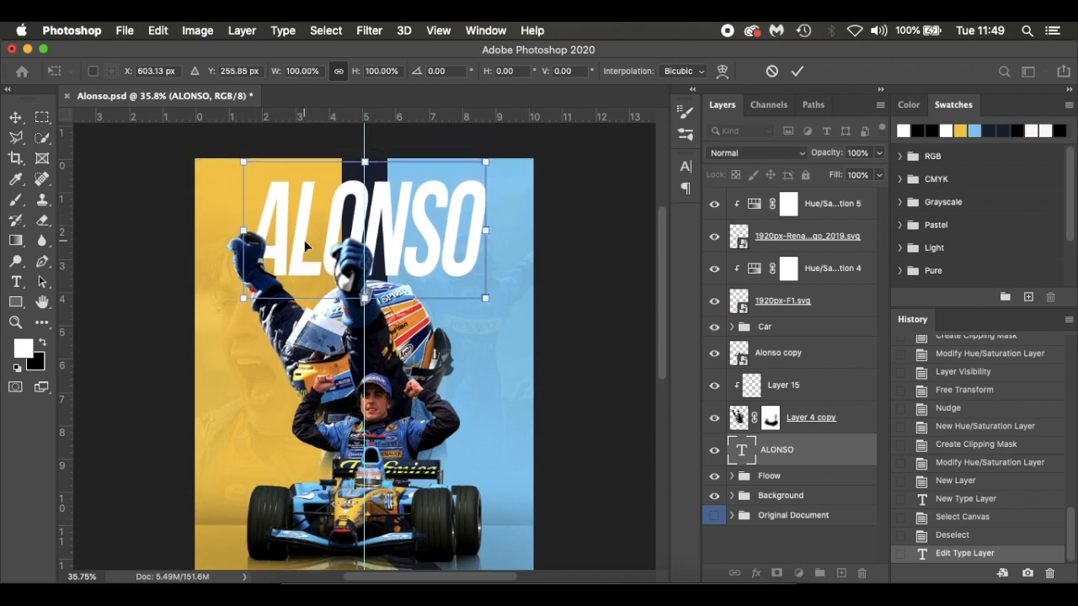
{"action": "key", "text": "Down"}
{"action": "key", "text": "Down"}
{"action": "key", "text": "Down"}
{"action": "key", "text": "Down"}
{"action": "key", "text": "Down"}
{"action": "key", "text": "Down"}
{"action": "key", "text": "Down"}
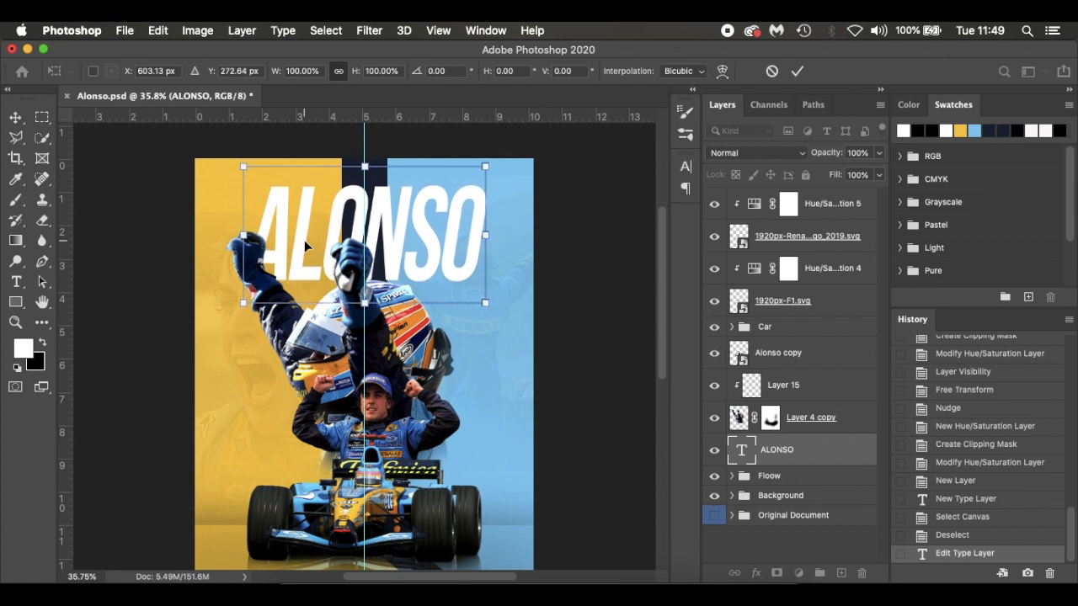
{"action": "key", "text": "Return"}
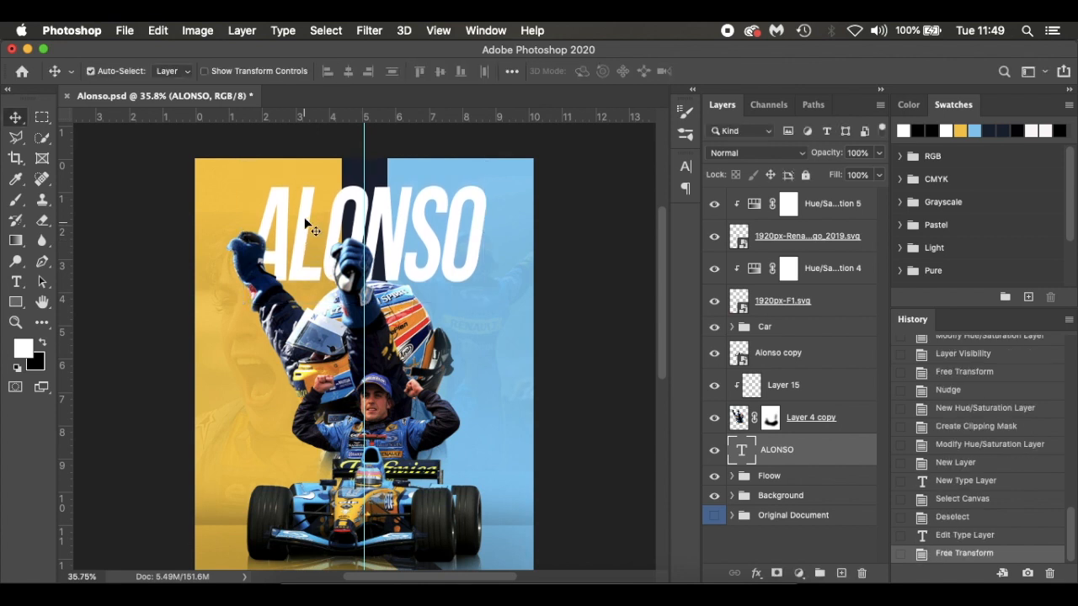
{"action": "key", "text": "t"}
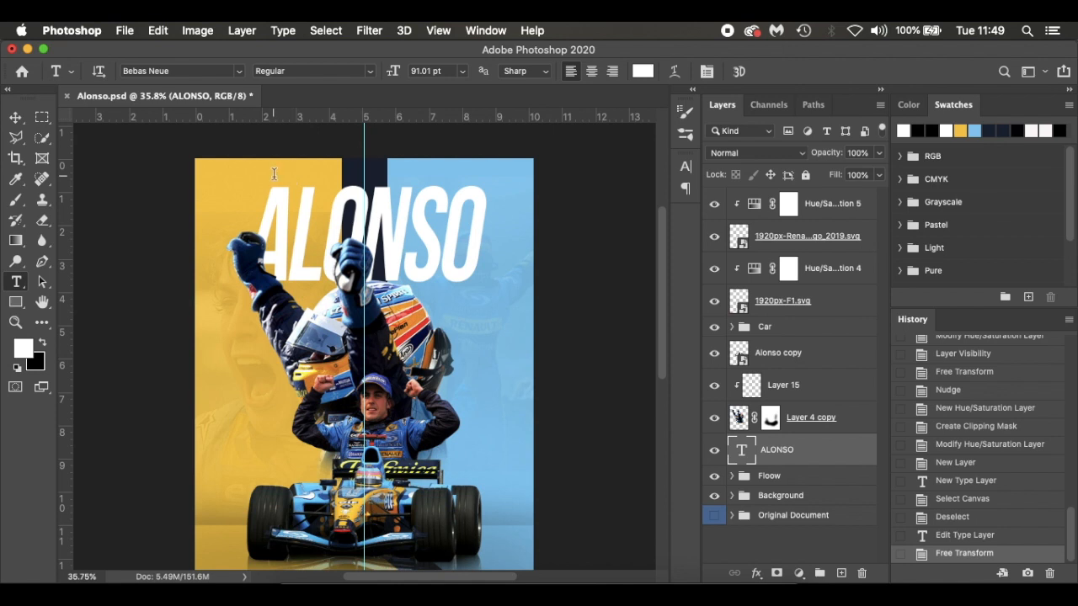
{"action": "left_click", "coordinate": [262, 179]}
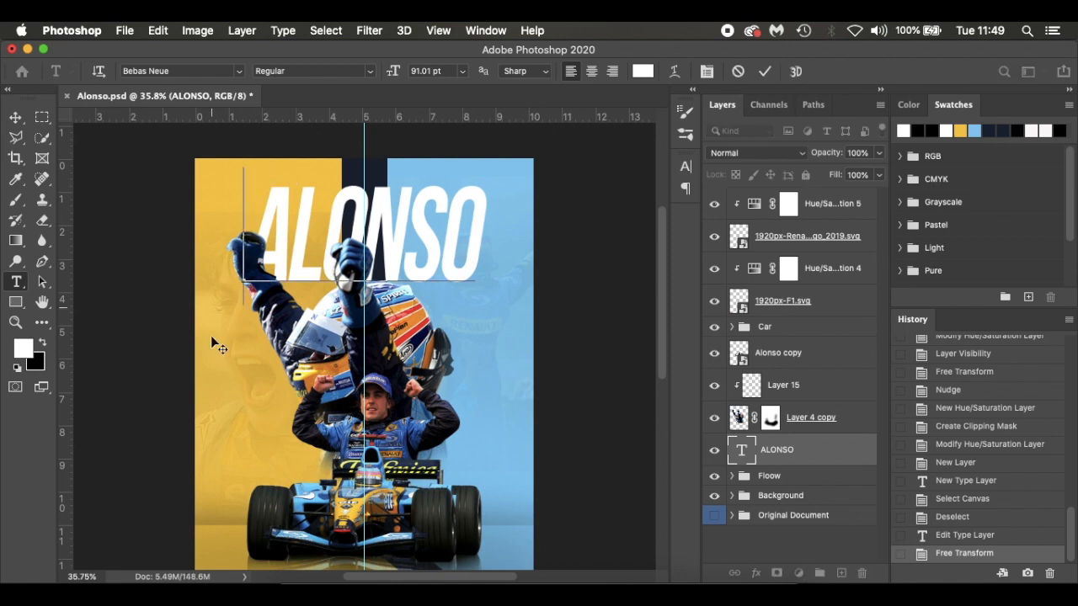
{"action": "left_click", "coordinate": [16, 117]}
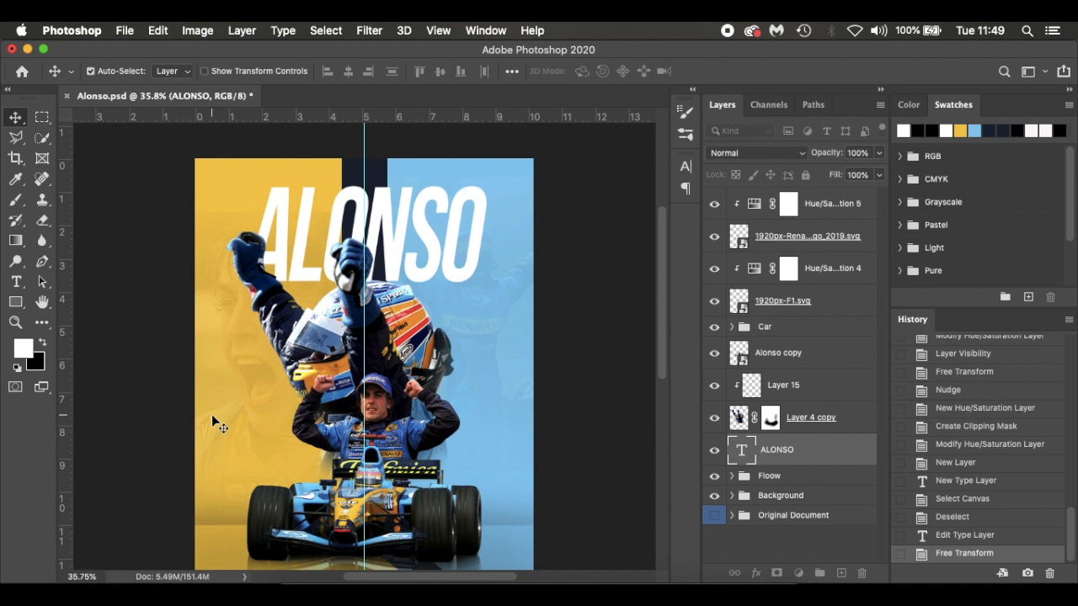
Add a separate text layer reading "FERNANDO" and reduce its font size to 13.01 pt
{"action": "key", "text": "t"}
{"action": "left_click", "coordinate": [233, 397]}
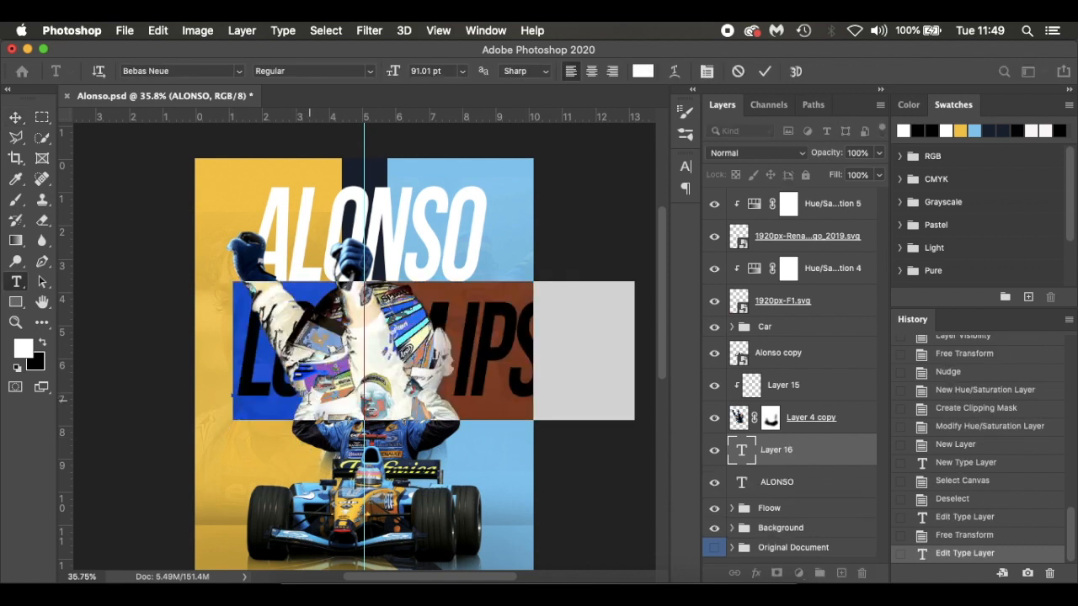
{"action": "type", "text": "FERN"}
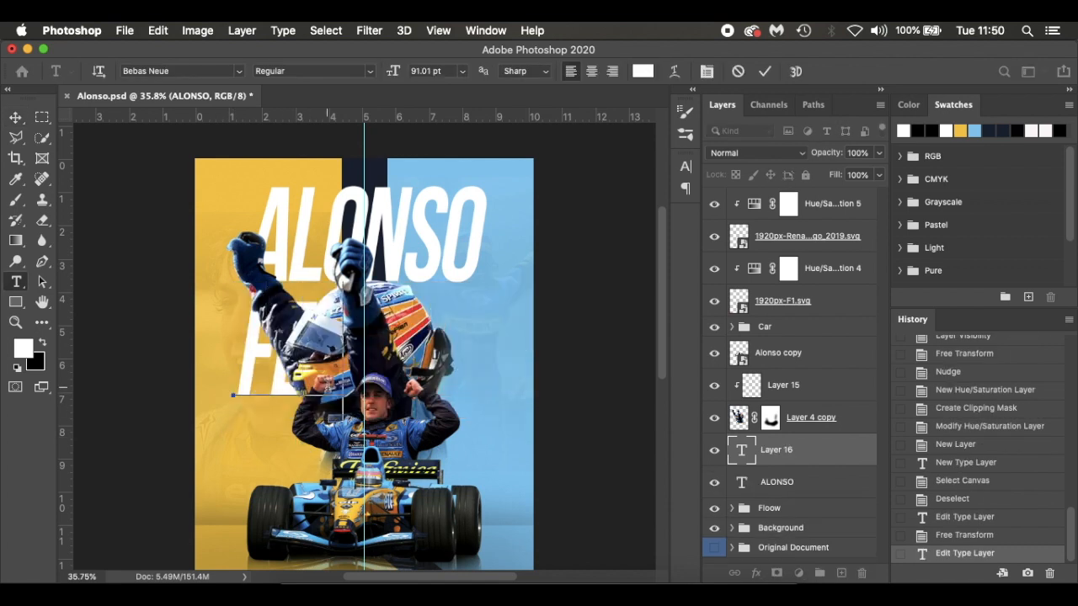
{"action": "type", "text": "ANDO"}
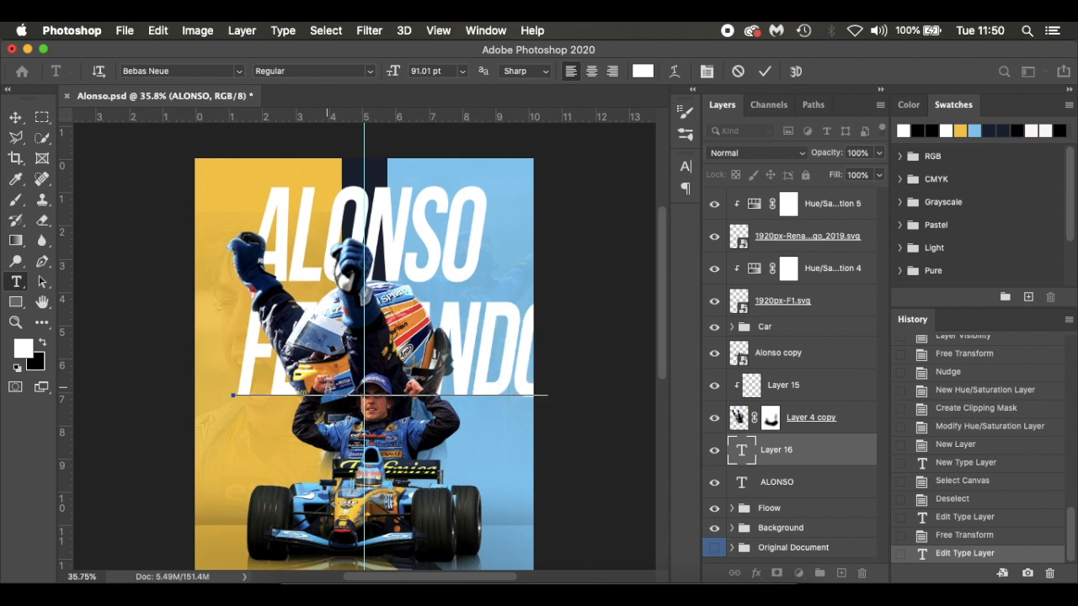
{"action": "key", "text": "super+a"}
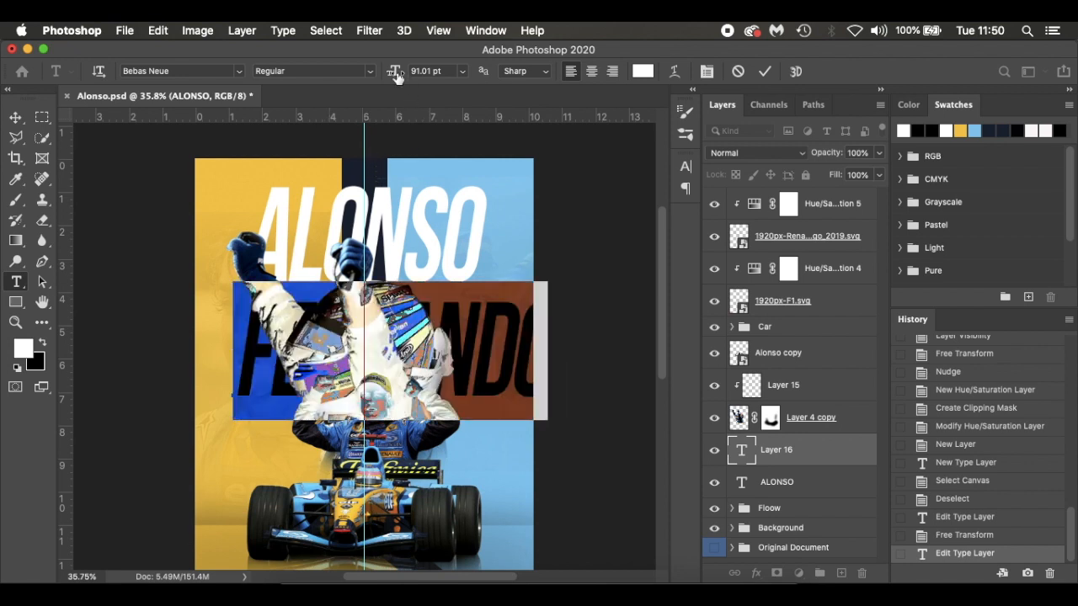
{"action": "left_click_drag", "start_coordinate": [393, 73], "coordinate": [330, 78]}
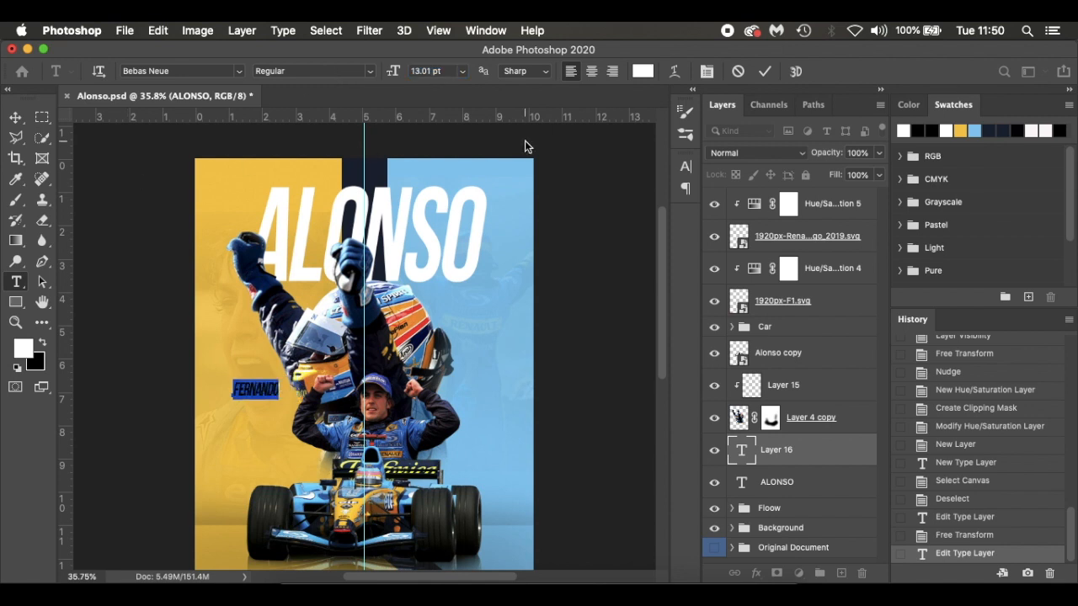
Colour the FERNANDO text black and move it directly above the first letters of the ALONSO title
{"action": "left_click", "coordinate": [643, 71]}
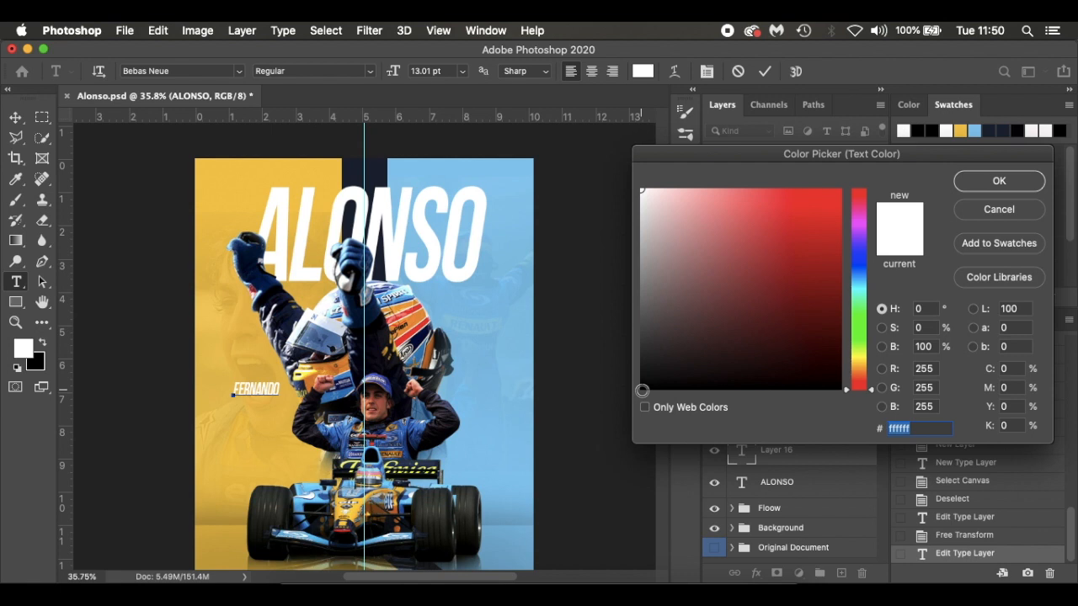
{"action": "left_click", "coordinate": [642, 389]}
{"action": "left_click", "coordinate": [983, 185]}
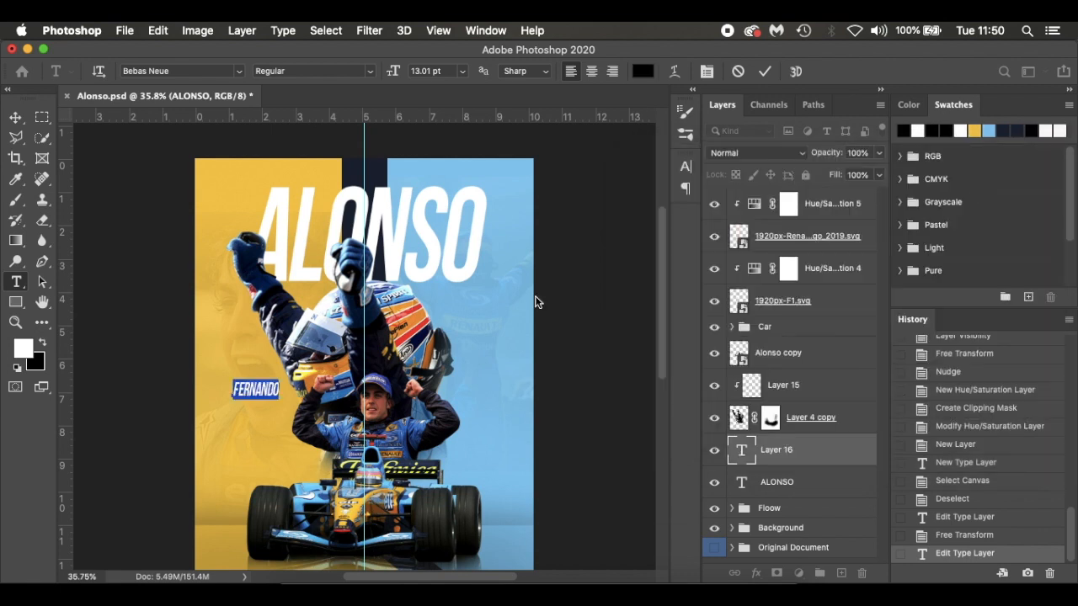
{"action": "left_click_drag", "start_coordinate": [269, 412], "coordinate": [309, 207]}
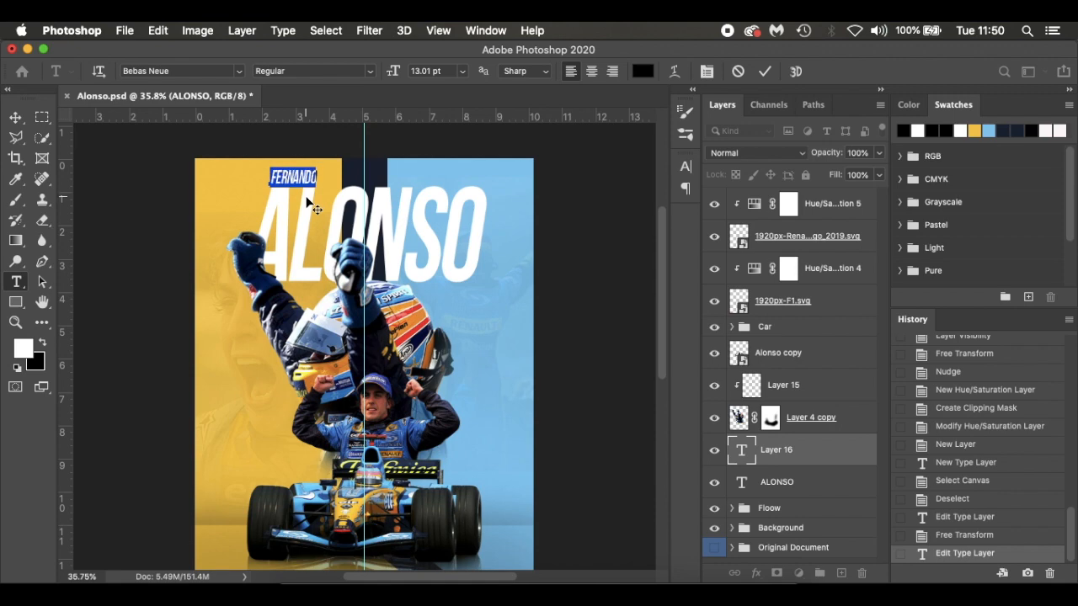
Commit the FERNANDO text and nudge it down closer to the ALONSO title
{"action": "scroll", "coordinate": [308, 200], "scroll_direction": "up", "scroll_amount": 5}
{"action": "scroll", "coordinate": [307, 200], "scroll_direction": "up", "scroll_amount": 5}
{"action": "scroll", "coordinate": [308, 201], "scroll_direction": "up", "scroll_amount": 5}
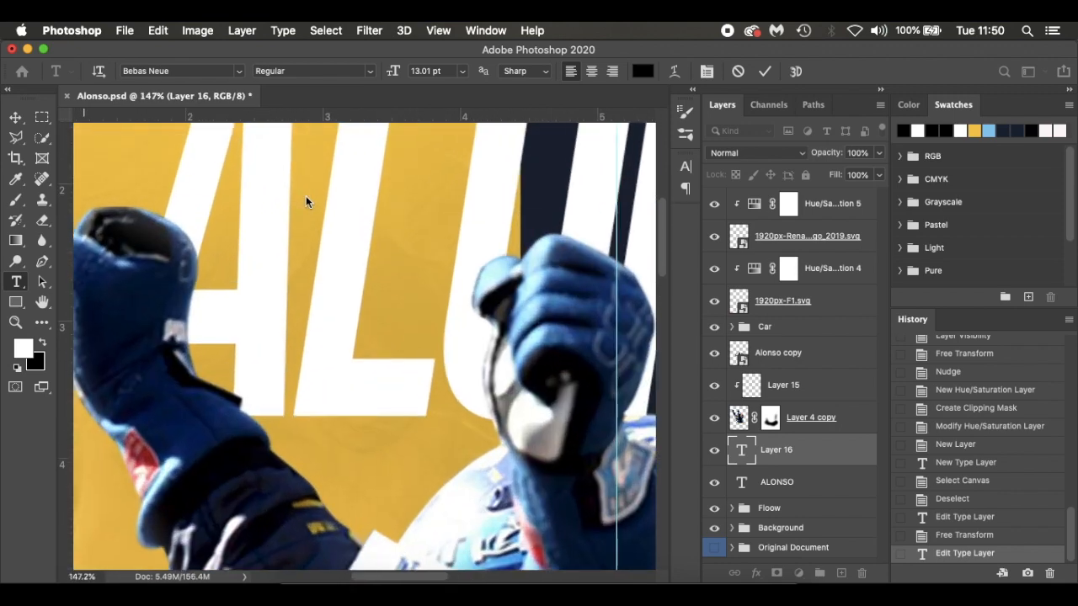
{"action": "scroll", "coordinate": [307, 200], "scroll_direction": "up", "scroll_amount": 5}
{"action": "scroll", "coordinate": [305, 195], "scroll_direction": "up", "scroll_amount": 1}
{"action": "key", "text": "Escape"}
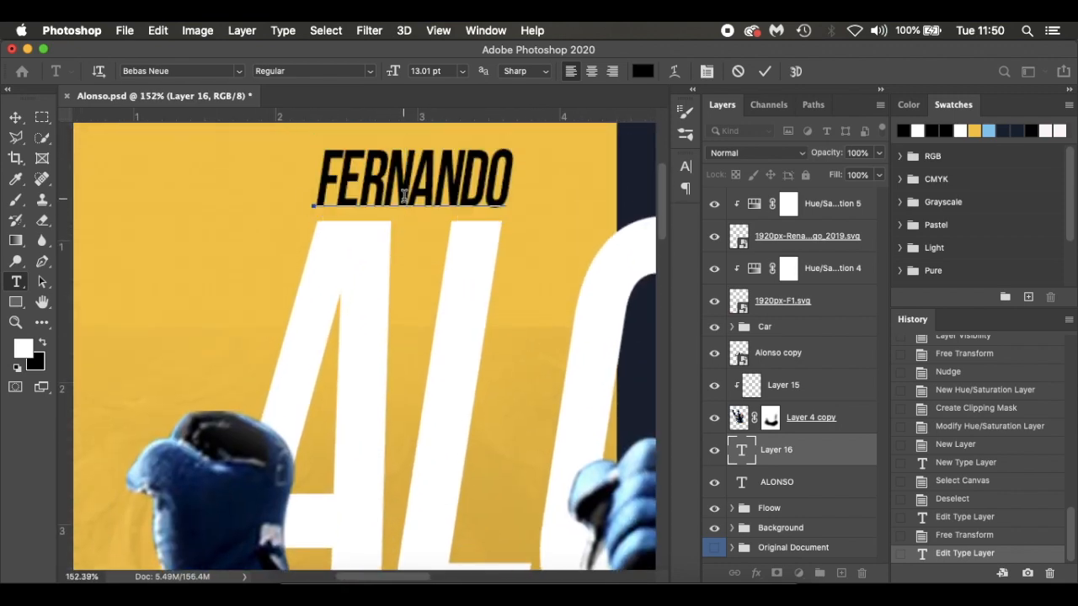
{"action": "left_click", "coordinate": [16, 118]}
{"action": "key", "text": "Down"}
{"action": "key", "text": "Down"}
{"action": "key", "text": "Down"}
{"action": "key", "text": "Down"}
{"action": "key", "text": "Down"}
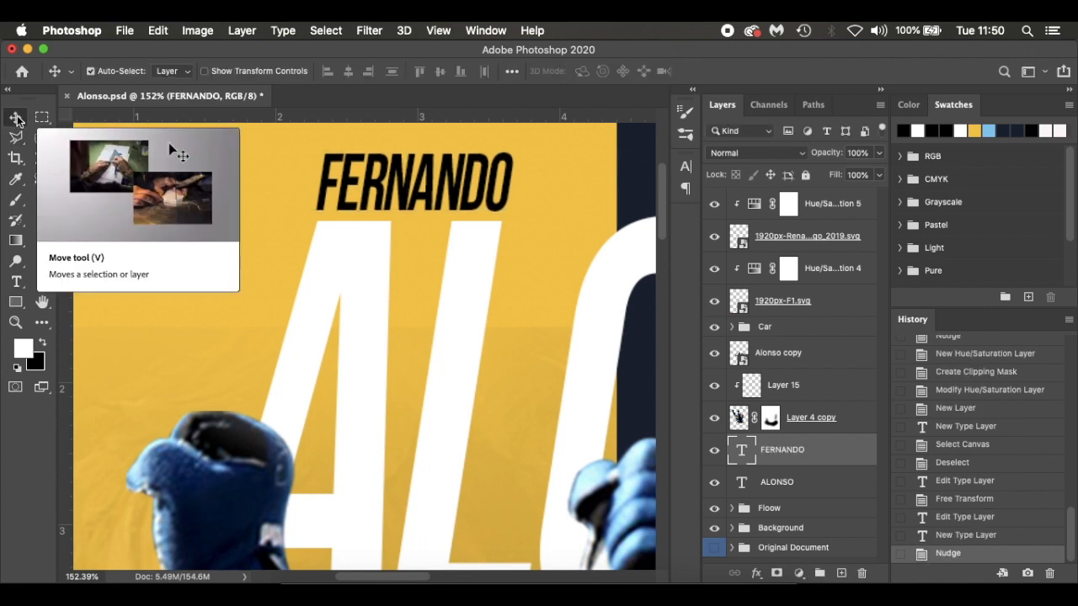
Fine-tune the FERNANDO text slightly right and further down so it sits just above the A and L of the title
{"action": "key", "text": "Right"}
{"action": "key", "text": "Right"}
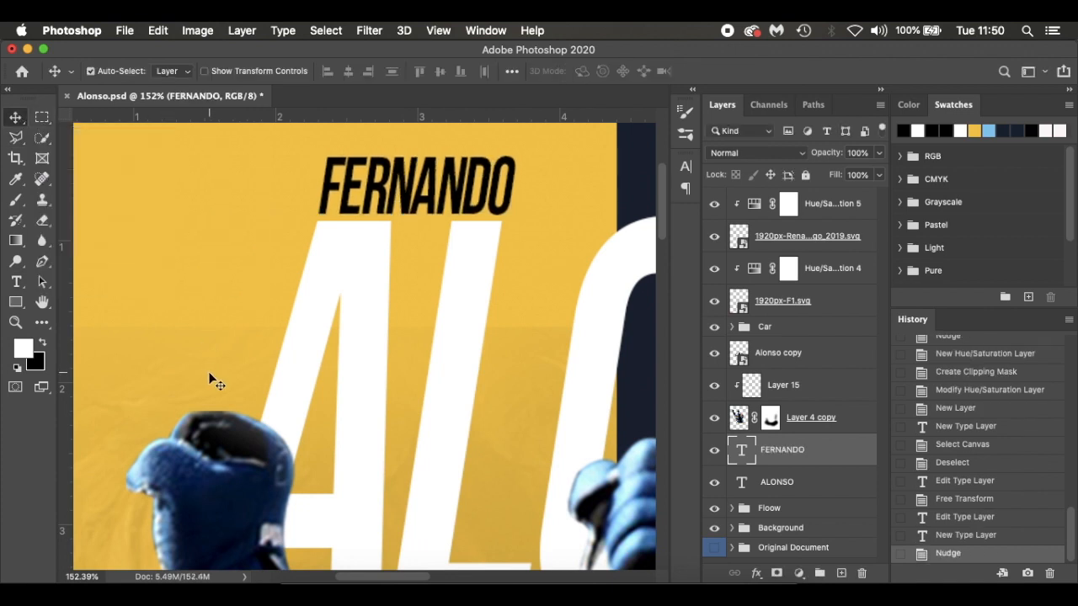
{"action": "key", "text": "Left"}
{"action": "key", "text": "Right"}
{"action": "key", "text": "Down"}
{"action": "key", "text": "Down"}
{"action": "key", "text": "Left"}
{"action": "key", "text": "Right"}
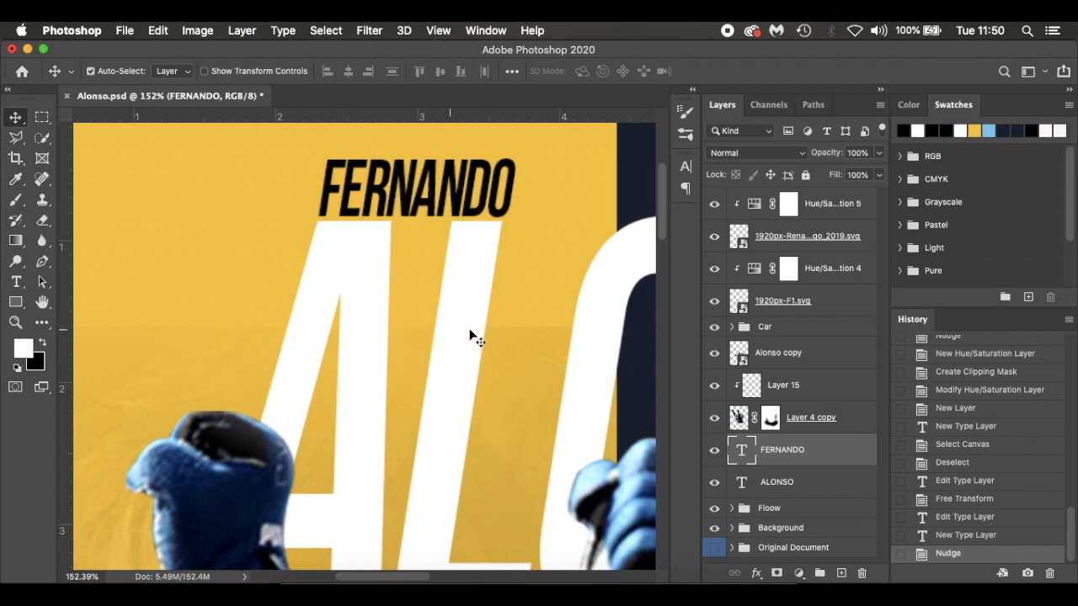
Stamp all visible layers into a new layer at the top of the stack and convert it to a smart object
{"action": "key", "text": "super+0"}
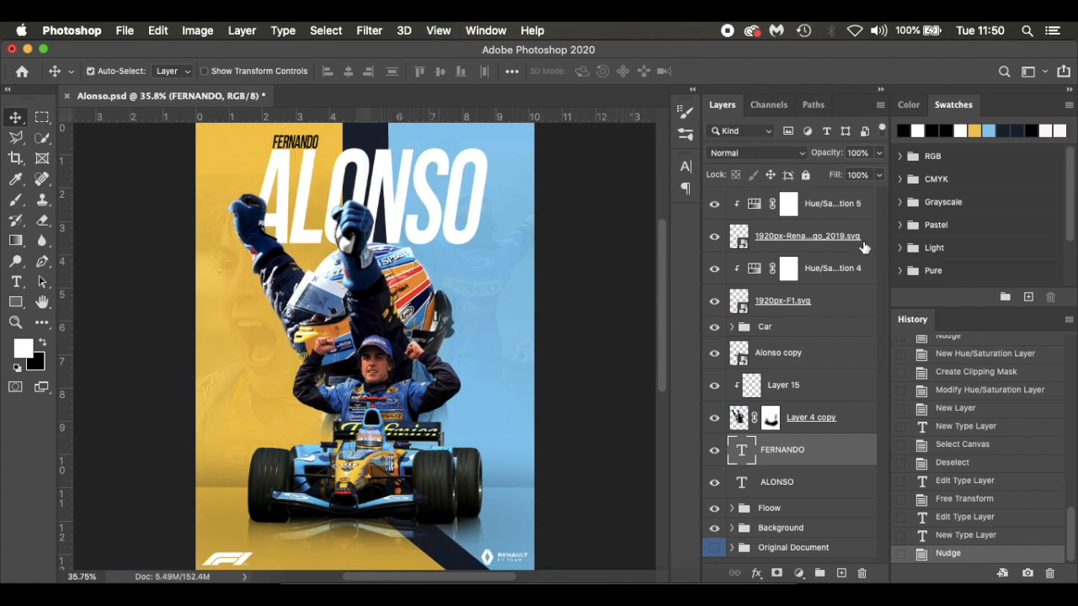
{"action": "left_click", "coordinate": [869, 205]}
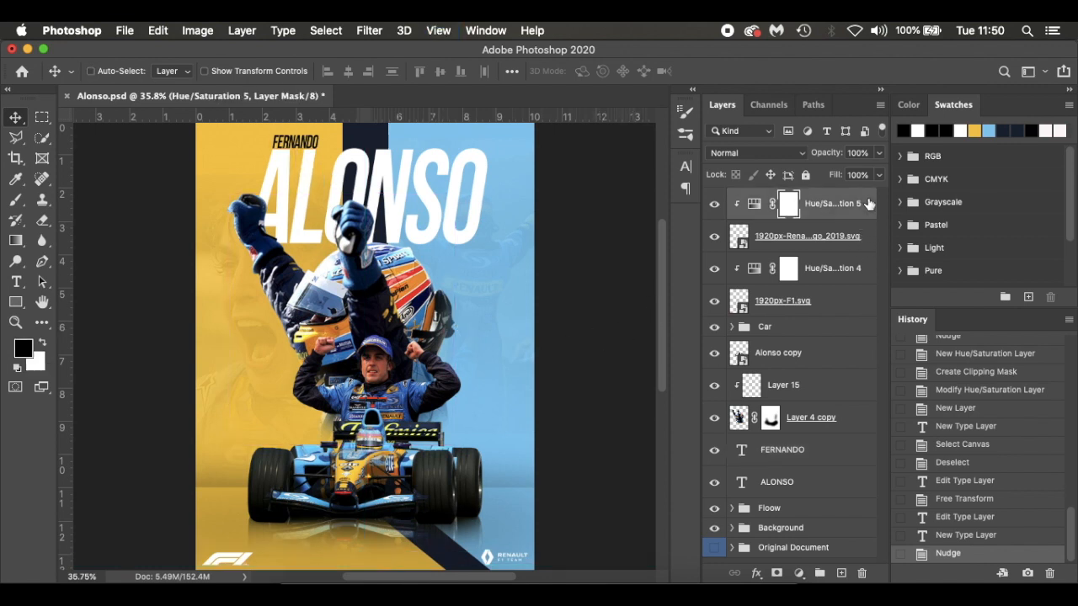
{"action": "key", "text": "super+alt+shift+e"}
{"action": "right_click", "coordinate": [810, 207]}
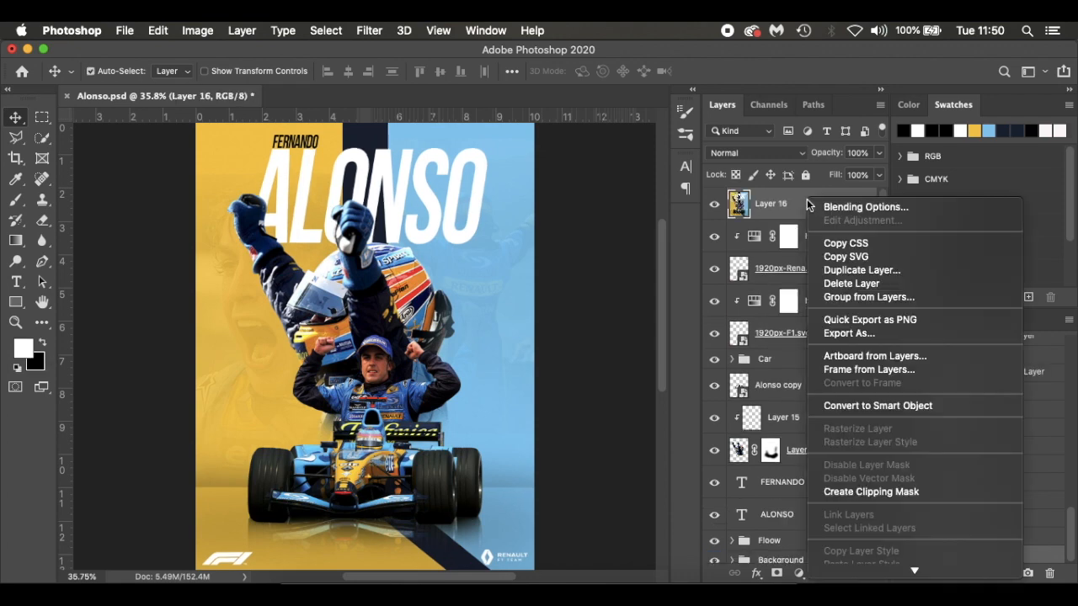
{"action": "left_click", "coordinate": [840, 408]}
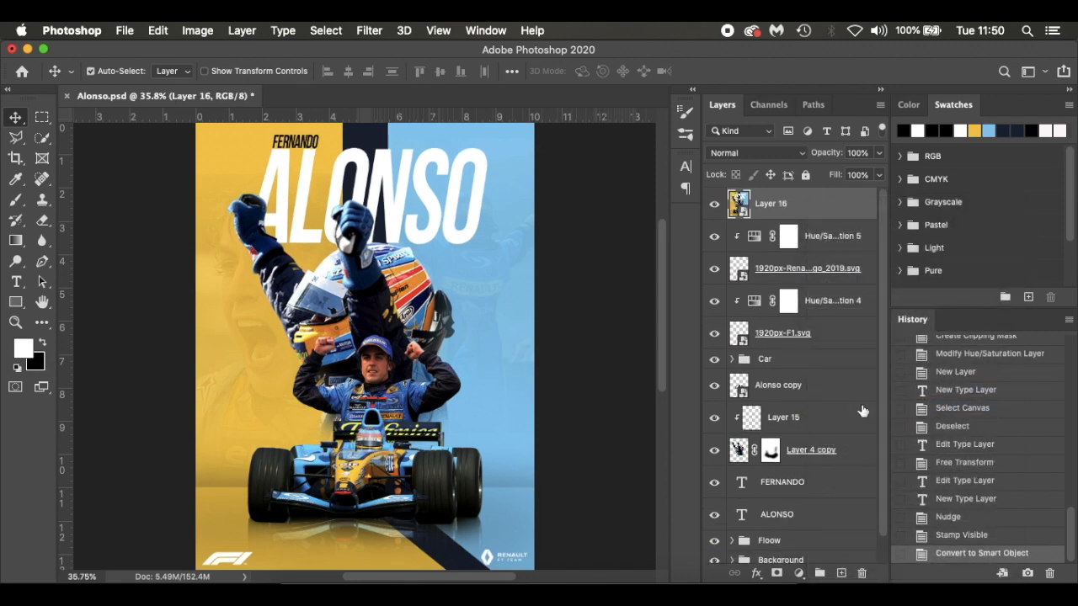
Start the Camera Raw Filter on the stamped layer and set Highlights to -5, Shadows to -4 and Blacks to -15
{"action": "left_click", "coordinate": [371, 30]}
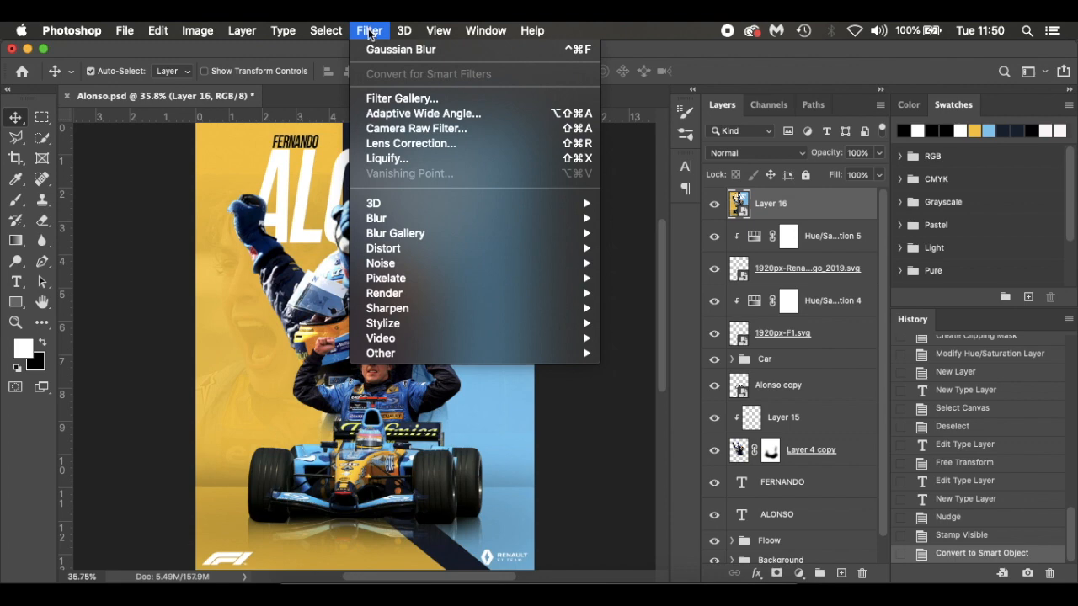
{"action": "left_click", "coordinate": [402, 128]}
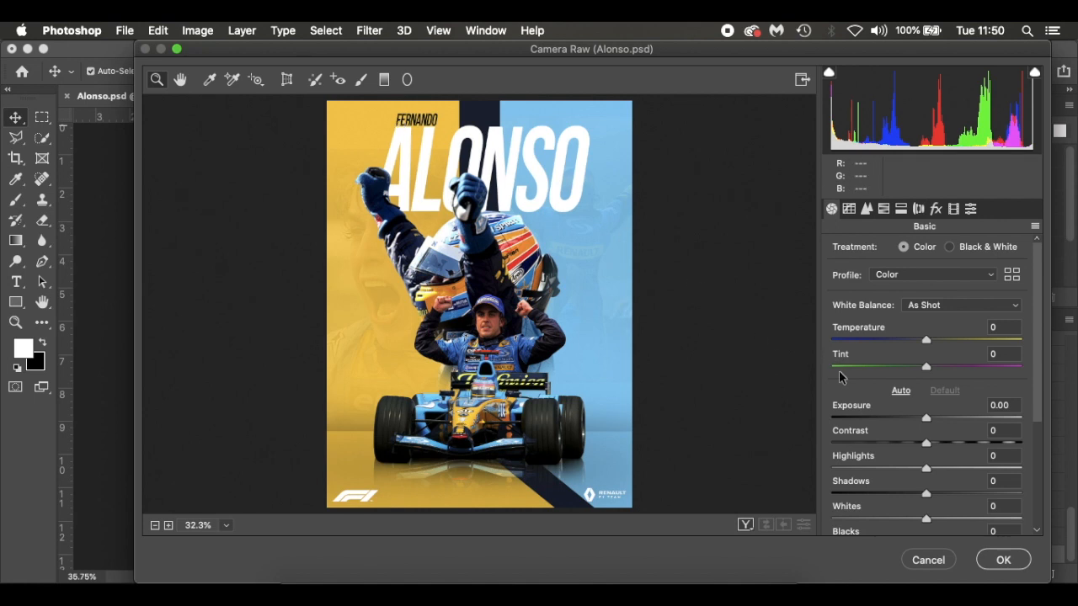
{"action": "left_click_drag", "start_coordinate": [926, 470], "coordinate": [932, 470]}
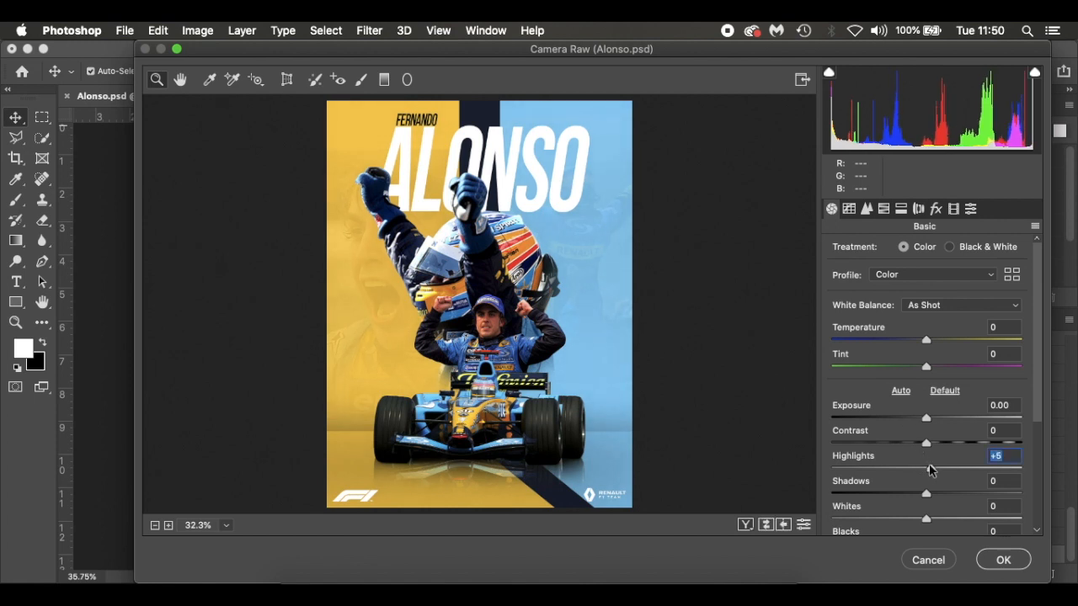
{"action": "scroll", "coordinate": [931, 469], "scroll_direction": "down", "scroll_amount": 2}
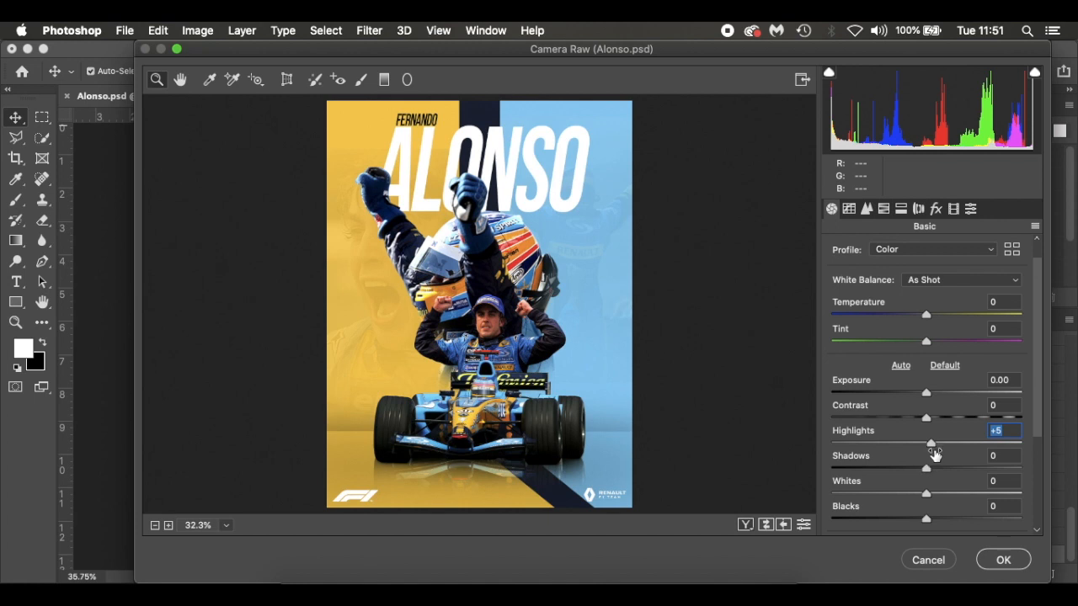
{"action": "left_click_drag", "start_coordinate": [932, 444], "coordinate": [924, 472]}
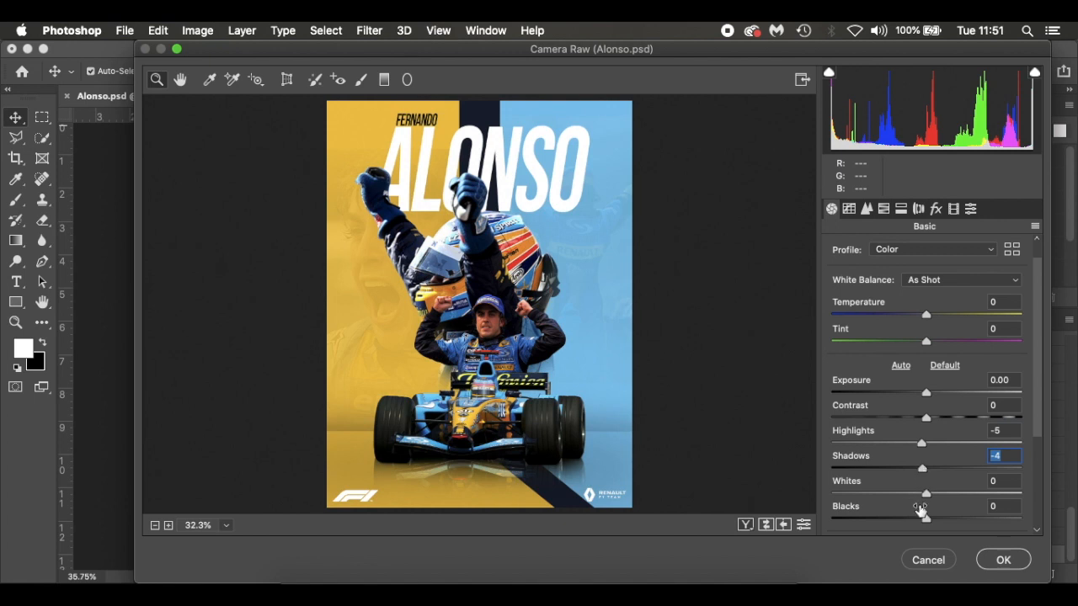
{"action": "left_click_drag", "start_coordinate": [927, 524], "coordinate": [941, 524]}
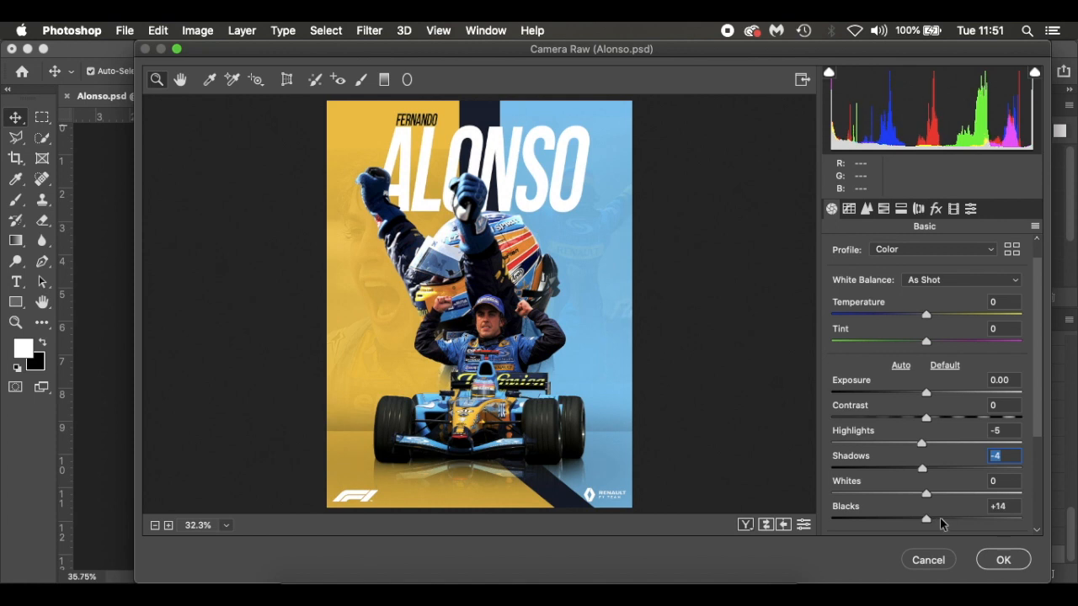
{"action": "left_click", "coordinate": [941, 524]}
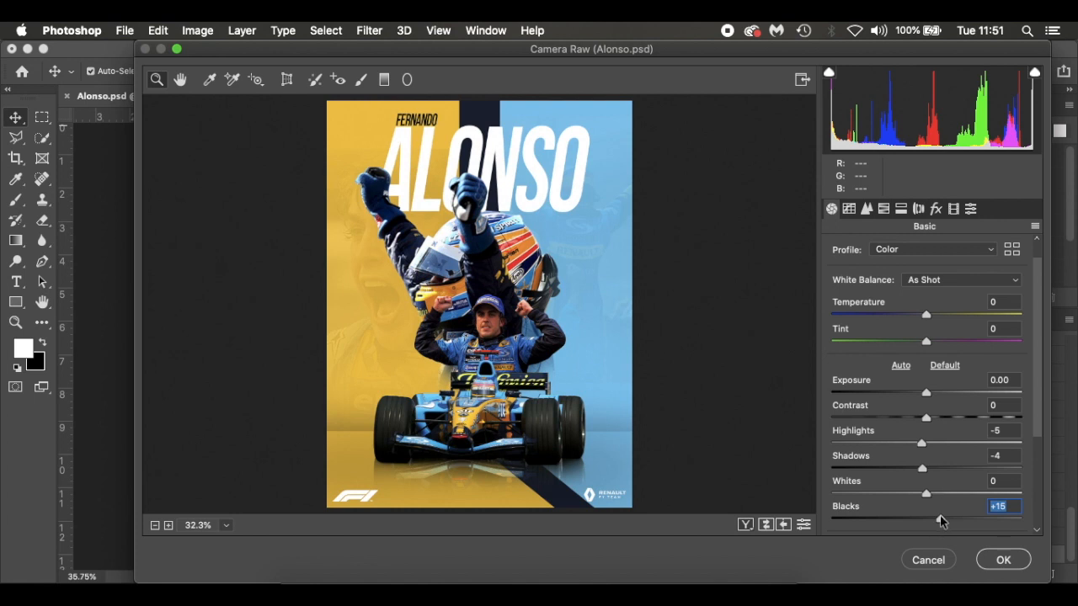
{"action": "left_click_drag", "start_coordinate": [941, 521], "coordinate": [912, 524]}
Set Texture to +10, Clarity to +15 and Vibrance to +15, and apply the Camera Raw Filter
{"action": "scroll", "coordinate": [958, 479], "scroll_direction": "down", "scroll_amount": 3}
{"action": "scroll", "coordinate": [1043, 431], "scroll_direction": "down", "scroll_amount": 4}
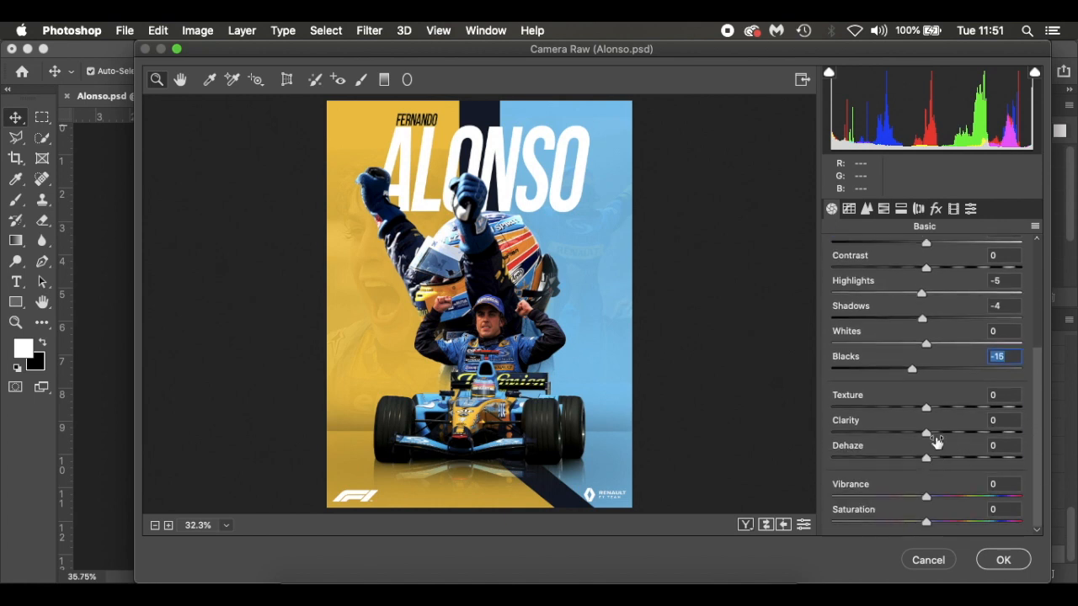
{"action": "left_click_drag", "start_coordinate": [924, 406], "coordinate": [935, 404]}
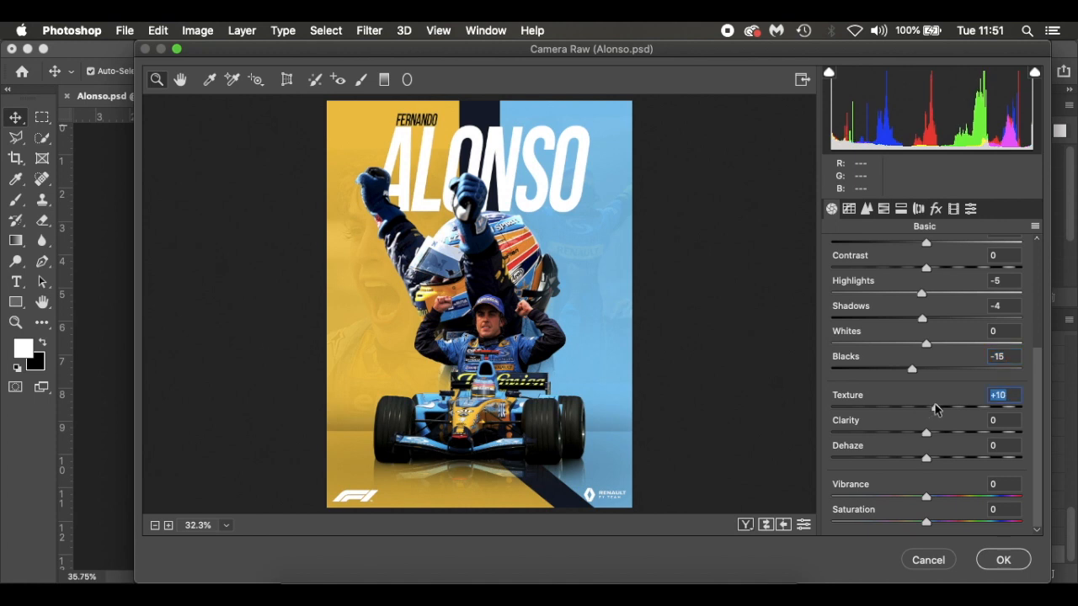
{"action": "left_click_drag", "start_coordinate": [928, 433], "coordinate": [942, 433]}
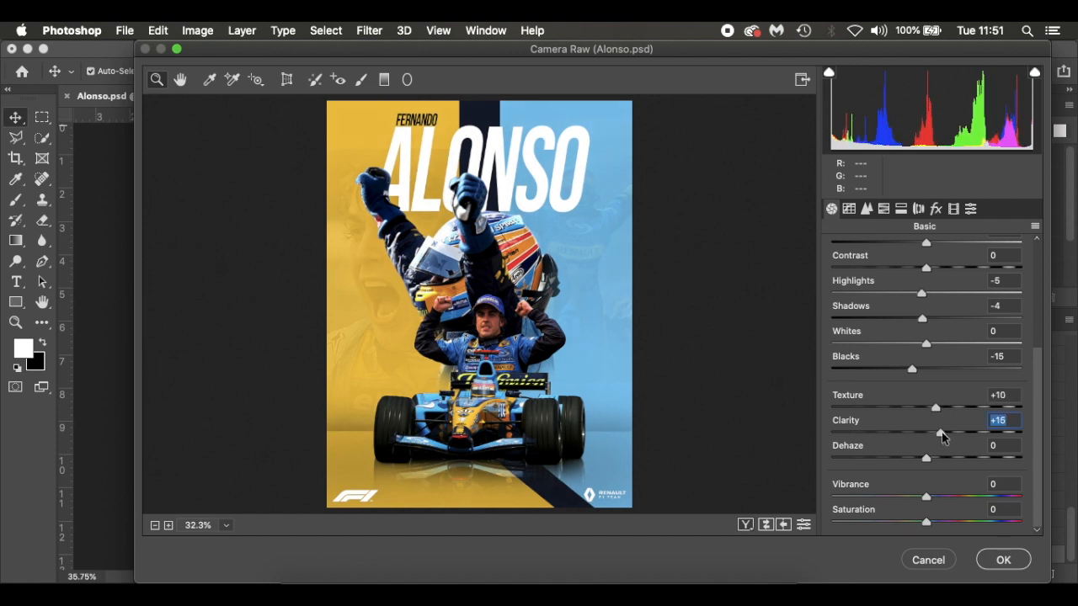
{"action": "left_click_drag", "start_coordinate": [926, 497], "coordinate": [941, 498]}
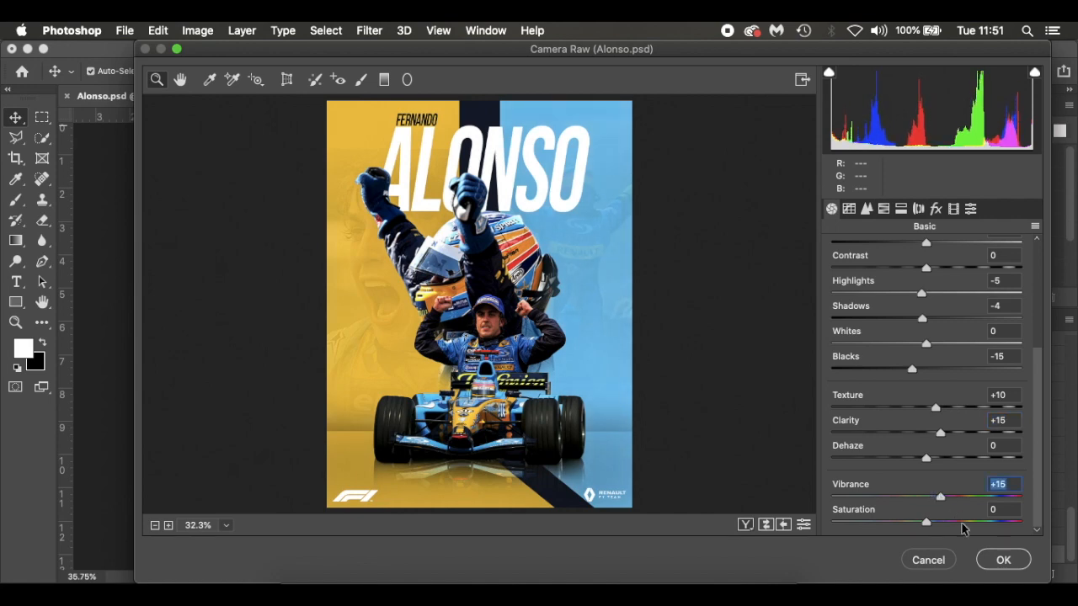
{"action": "left_click", "coordinate": [1003, 560]}
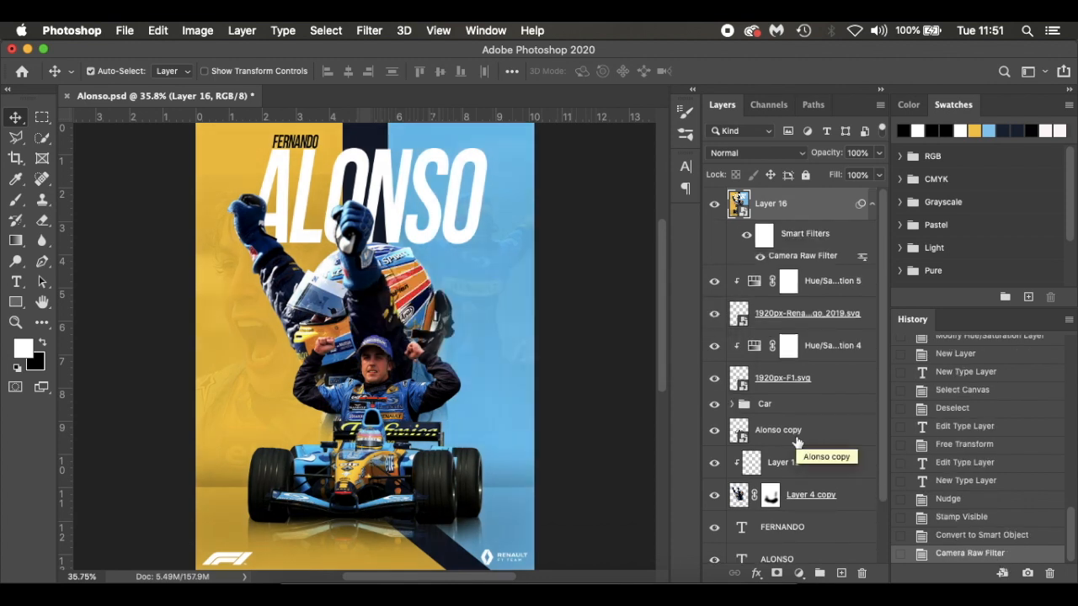
Add a Hue/Saturation adjustment layer above the stamped poster layer using the Red Boost preset
{"action": "left_click", "coordinate": [798, 573]}
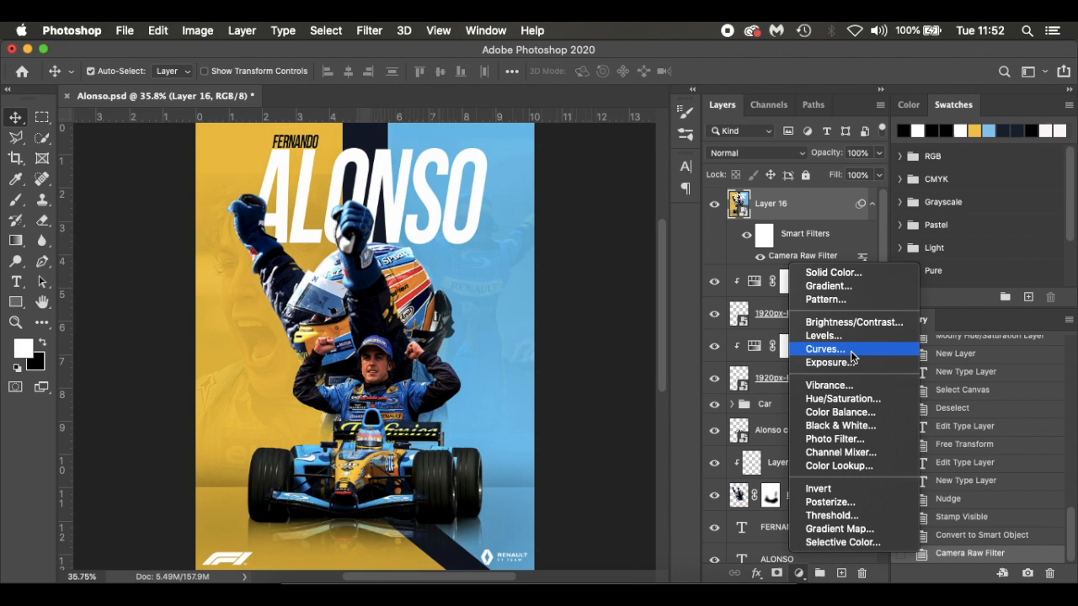
{"action": "left_click", "coordinate": [853, 399]}
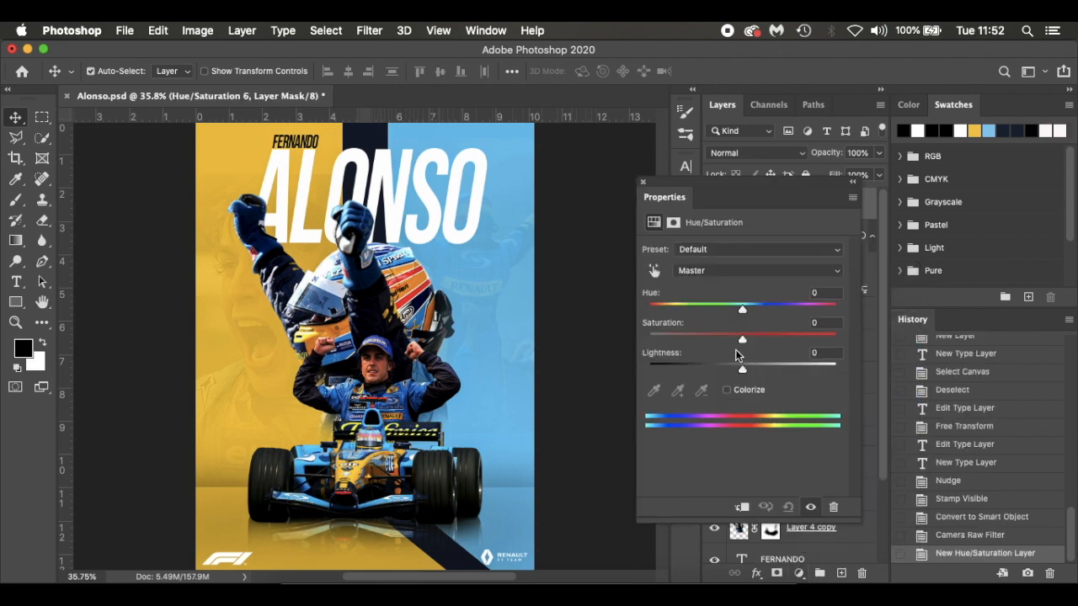
{"action": "left_click", "coordinate": [724, 252]}
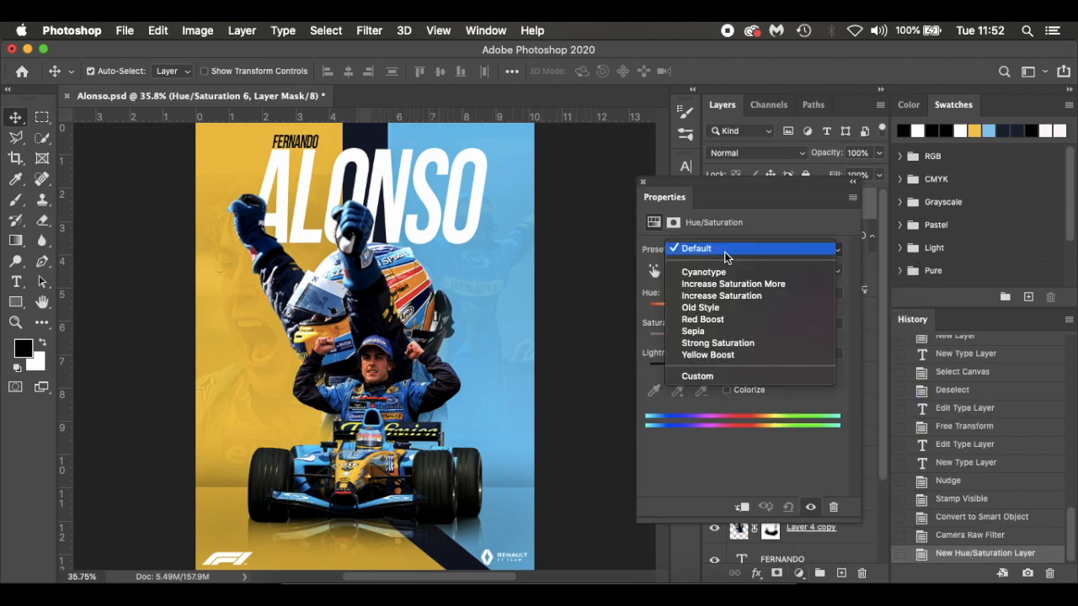
{"action": "left_click", "coordinate": [725, 318]}
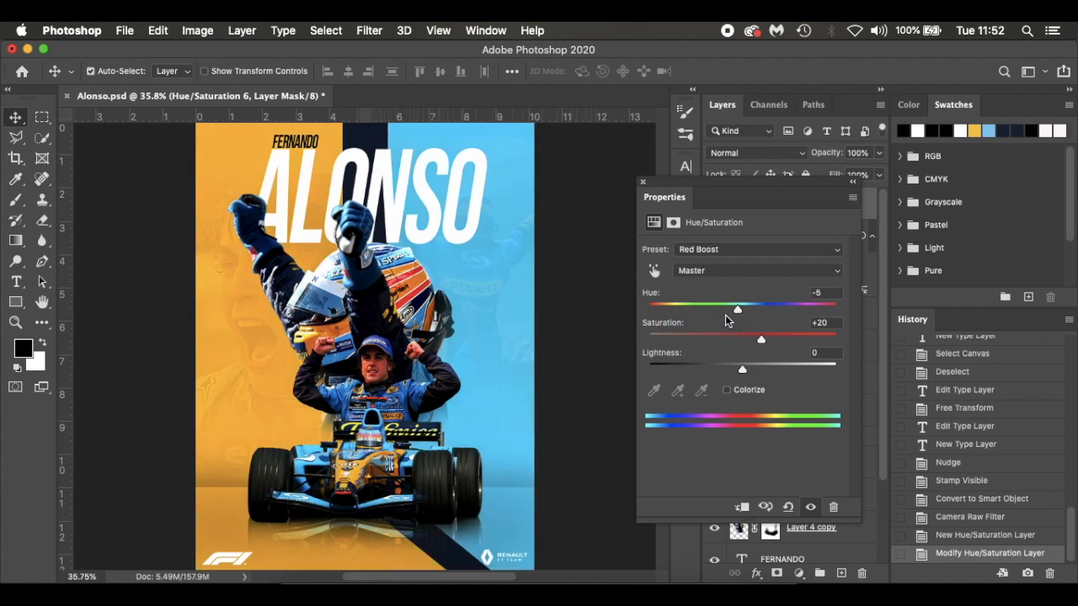
{"action": "left_click", "coordinate": [643, 181]}
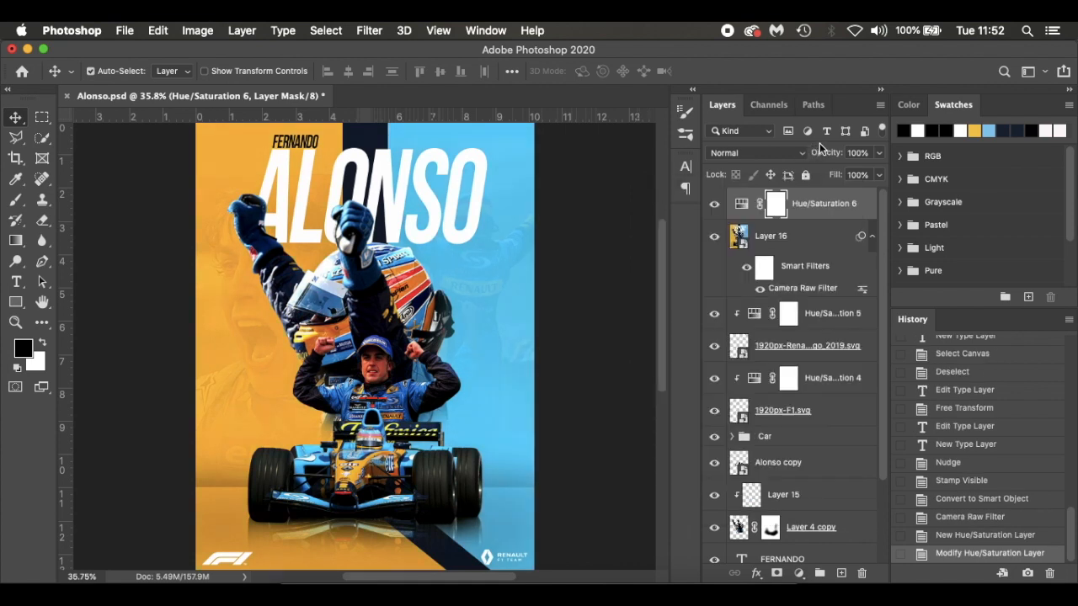
Set the Red Boost adjustment layer to Darken blending at 59% opacity and compare the poster with and without it
{"action": "left_click_drag", "start_coordinate": [826, 157], "coordinate": [846, 157]}
{"action": "left_click", "coordinate": [792, 154]}
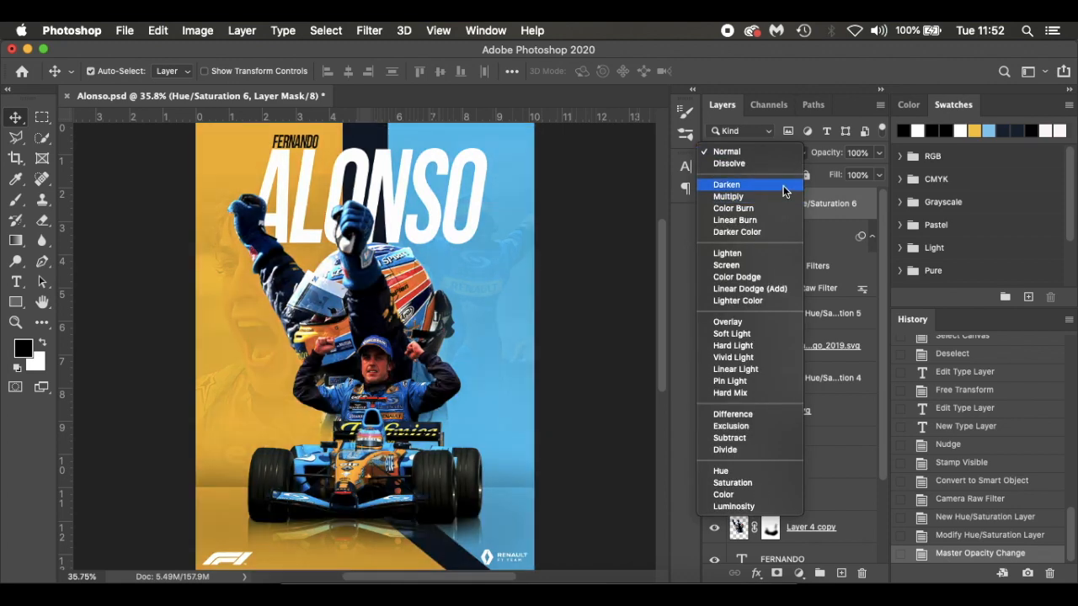
{"action": "left_click", "coordinate": [783, 186]}
{"action": "left_click_drag", "start_coordinate": [830, 157], "coordinate": [797, 154]}
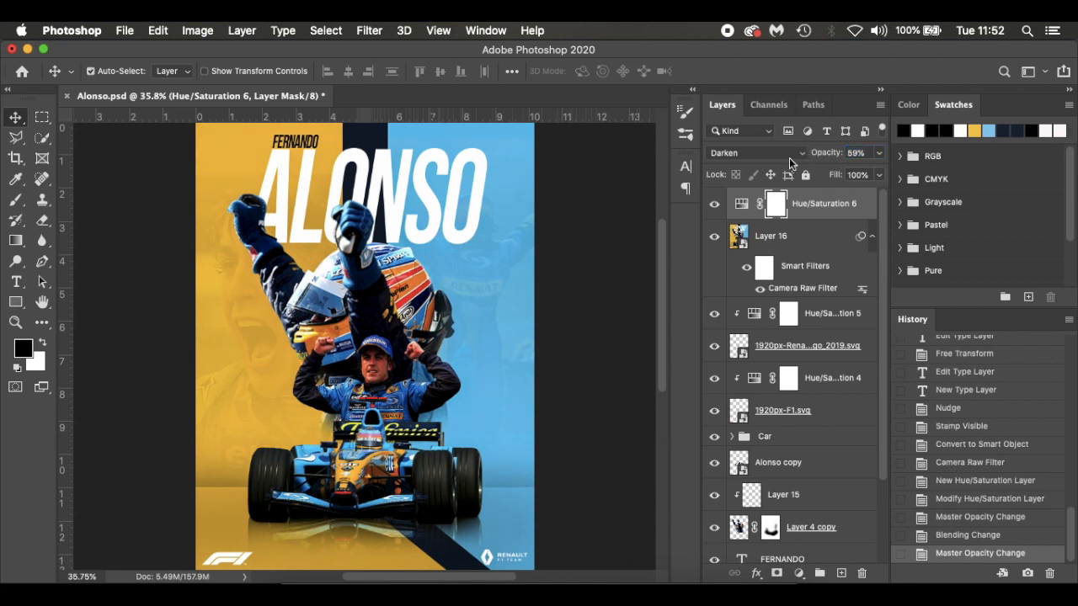
{"action": "left_click", "coordinate": [714, 204]}
{"action": "left_click", "coordinate": [715, 203]}
{"action": "left_click", "coordinate": [714, 203]}
{"action": "left_click", "coordinate": [714, 204]}
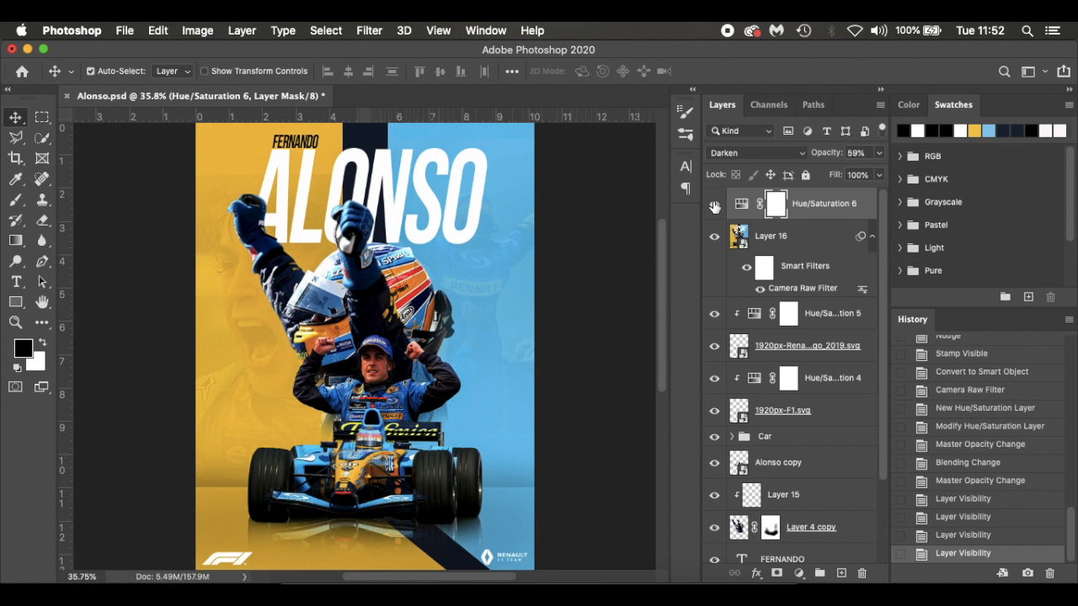